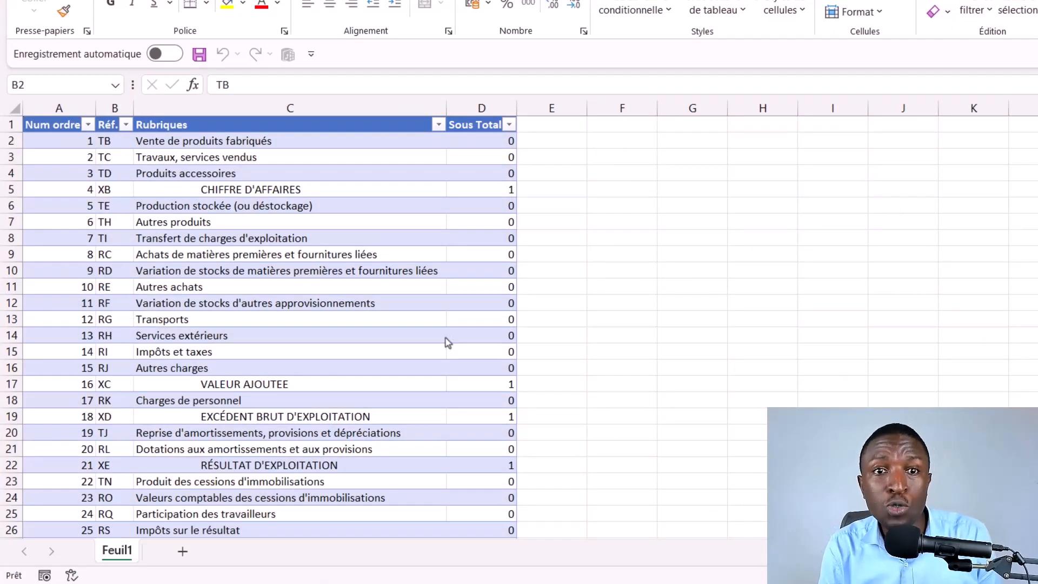
Step: Examine the income statement template table, including its order number, reference, Rubriques and Sous Total columns and the CHIFFRE D'AFFAIRES subtotal flag
click(217, 187)
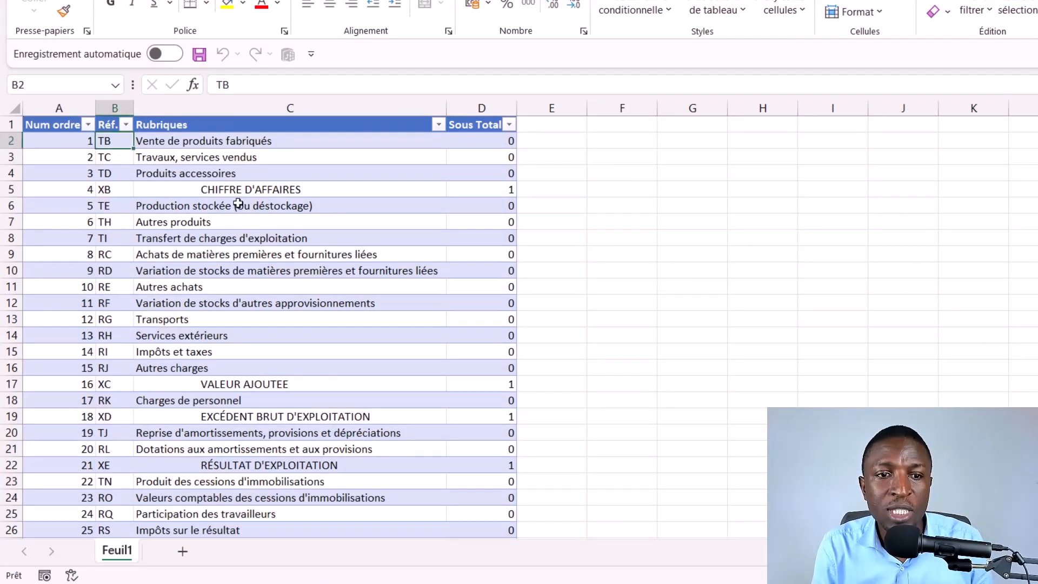
click(255, 143)
drag(256, 144, 254, 448)
click(65, 138)
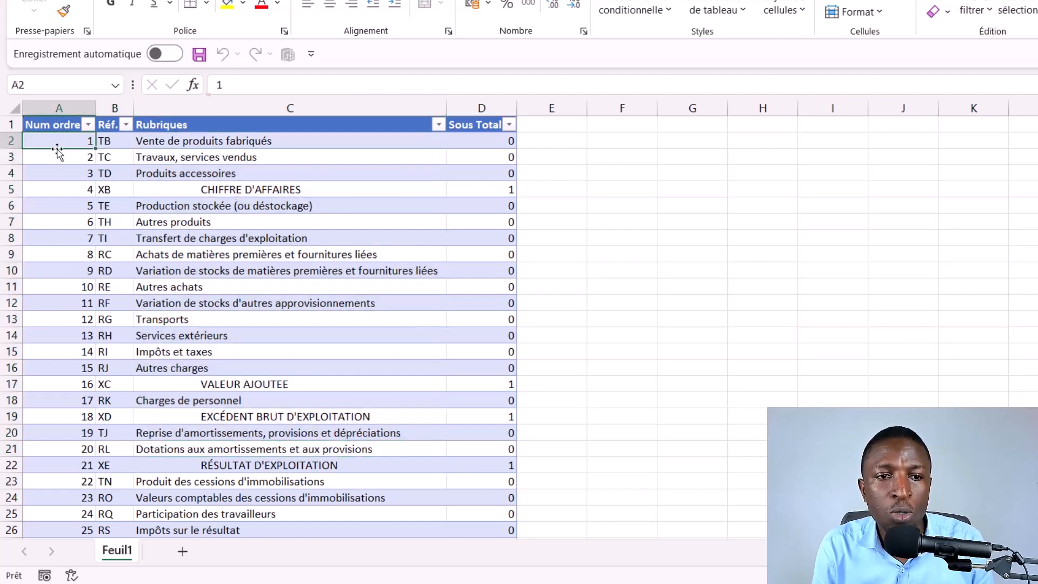
click(108, 130)
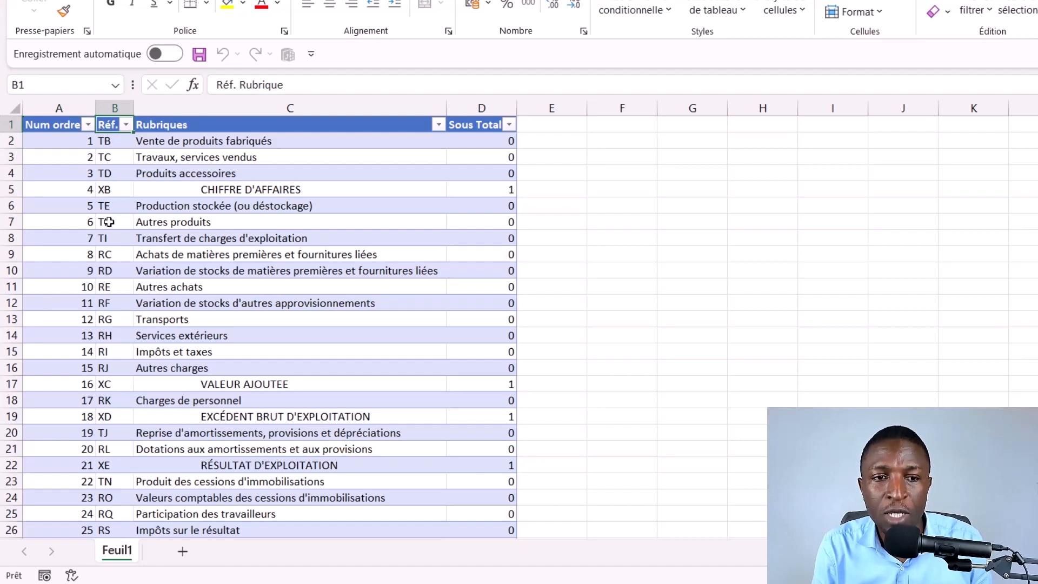
click(274, 123)
click(481, 125)
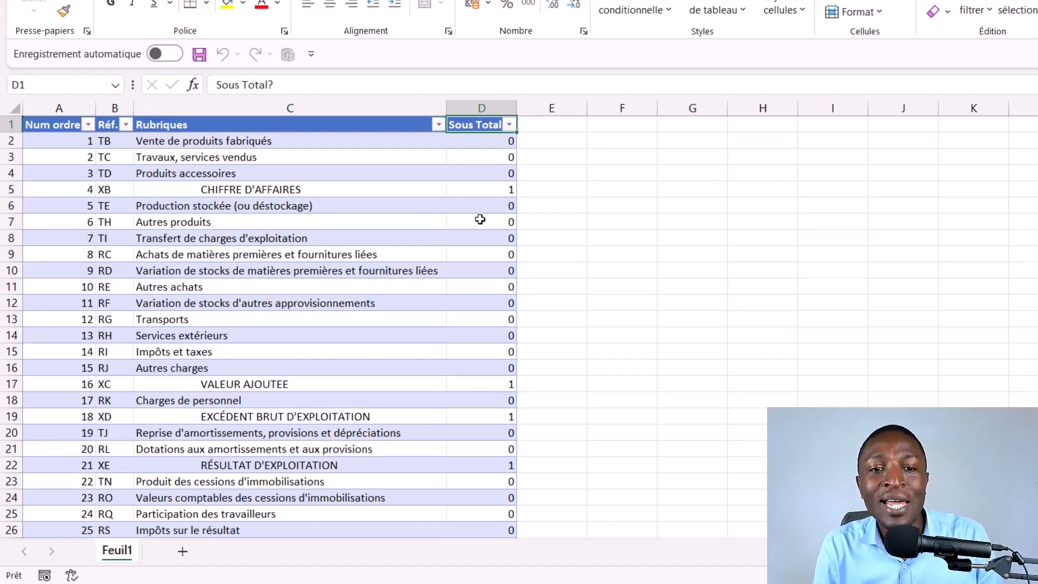
click(496, 191)
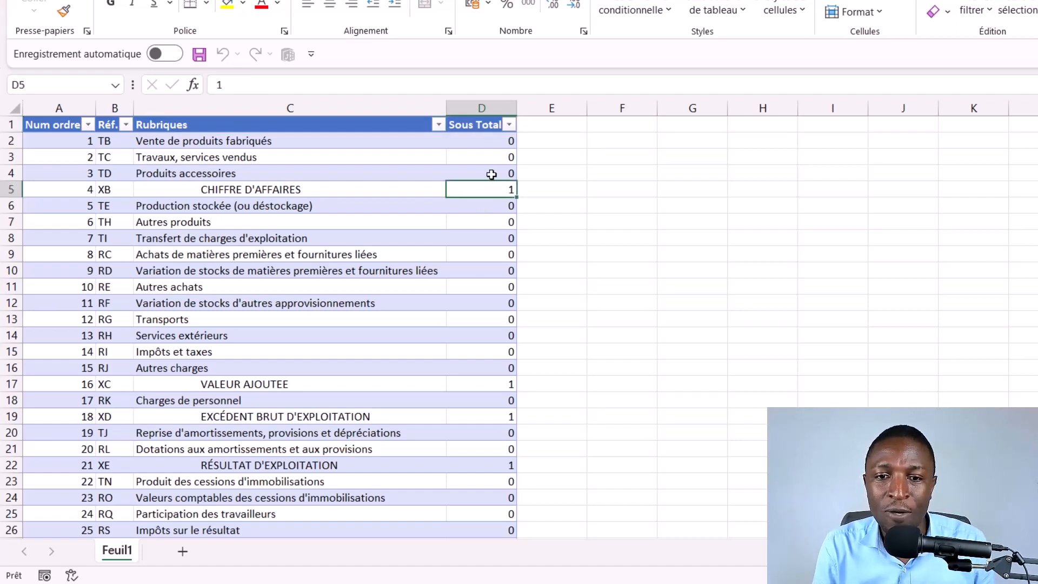
click(491, 173)
click(482, 193)
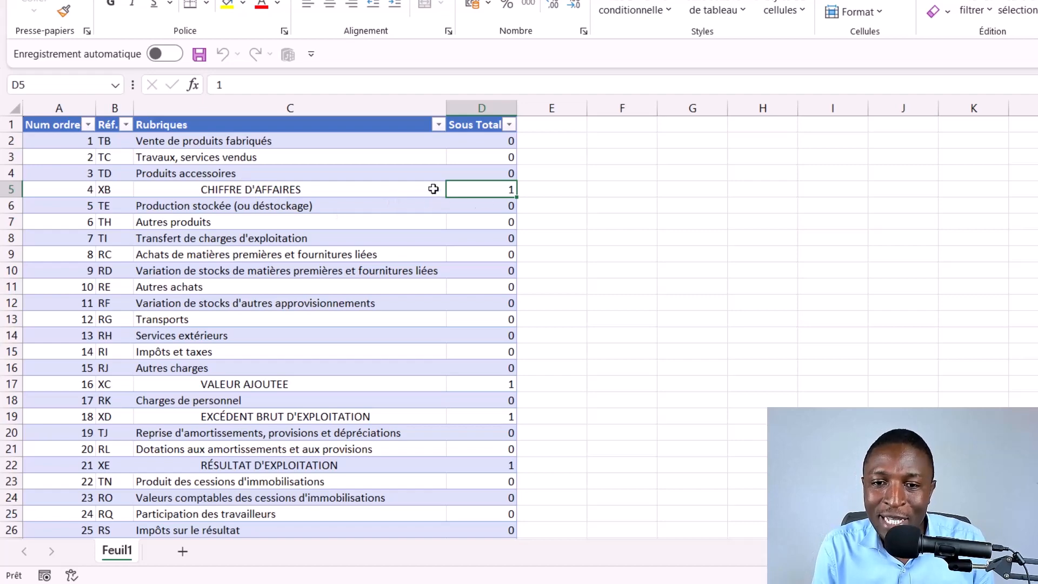
Step: Switch to the Table corr workbook and examine the account numbers alongside their assigned Rubrique codes
mouse_move(865, 581)
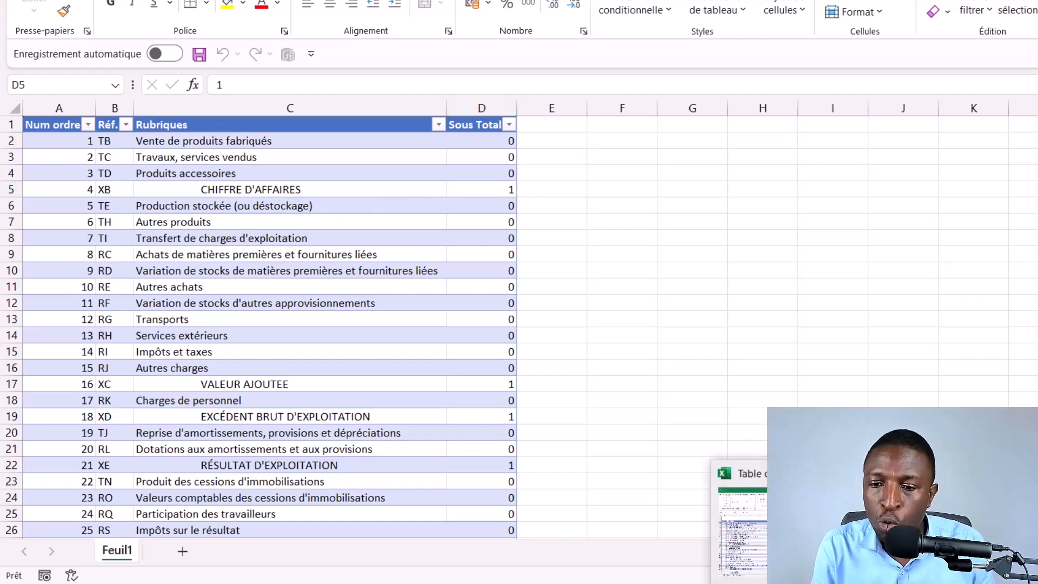
click(785, 519)
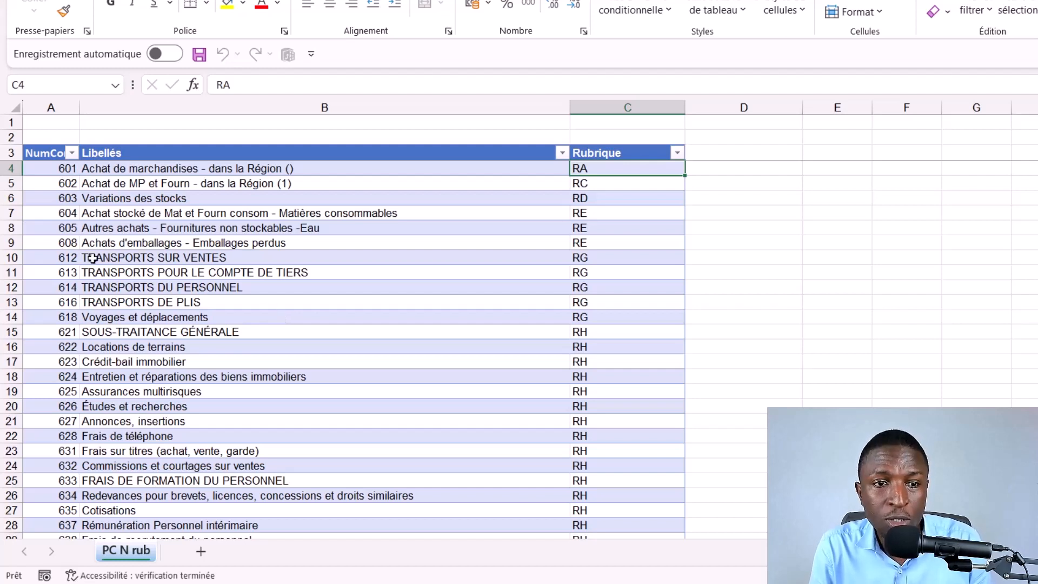
click(61, 184)
drag(60, 197, 60, 300)
drag(59, 200, 56, 290)
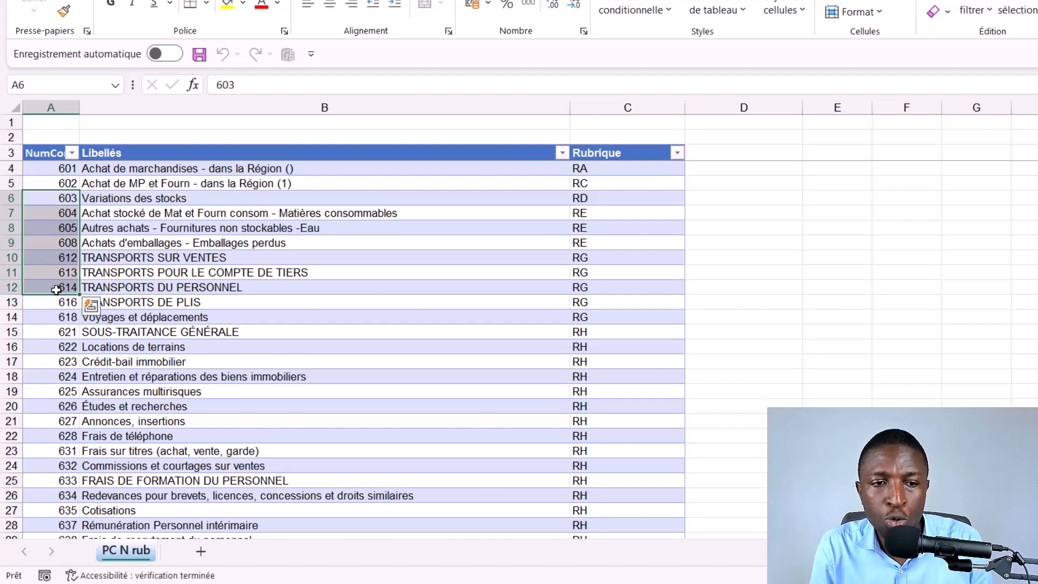
drag(617, 186, 617, 303)
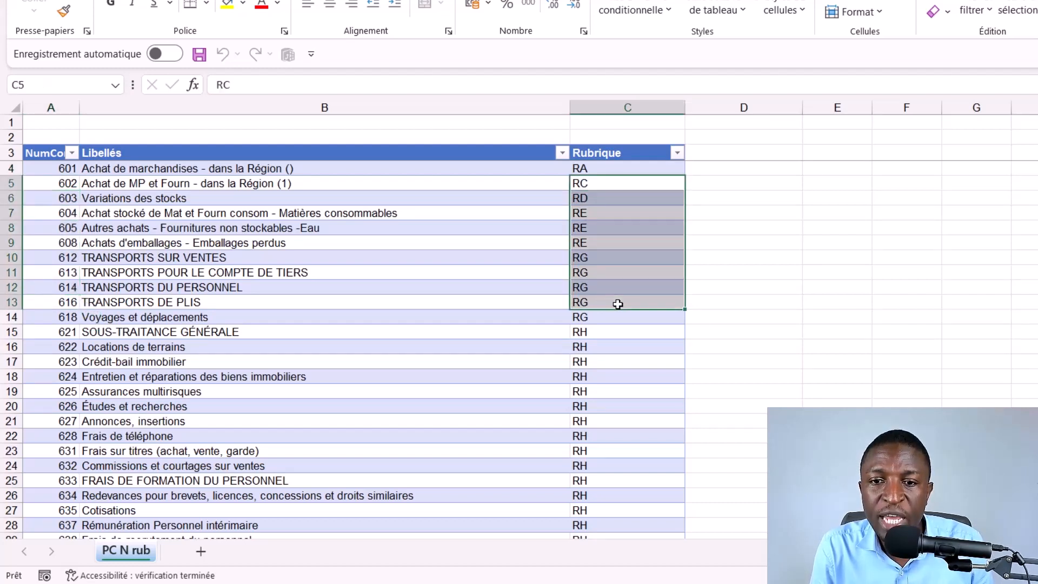
Step: Switch back to the workbook containing the income statement template
click(866, 583)
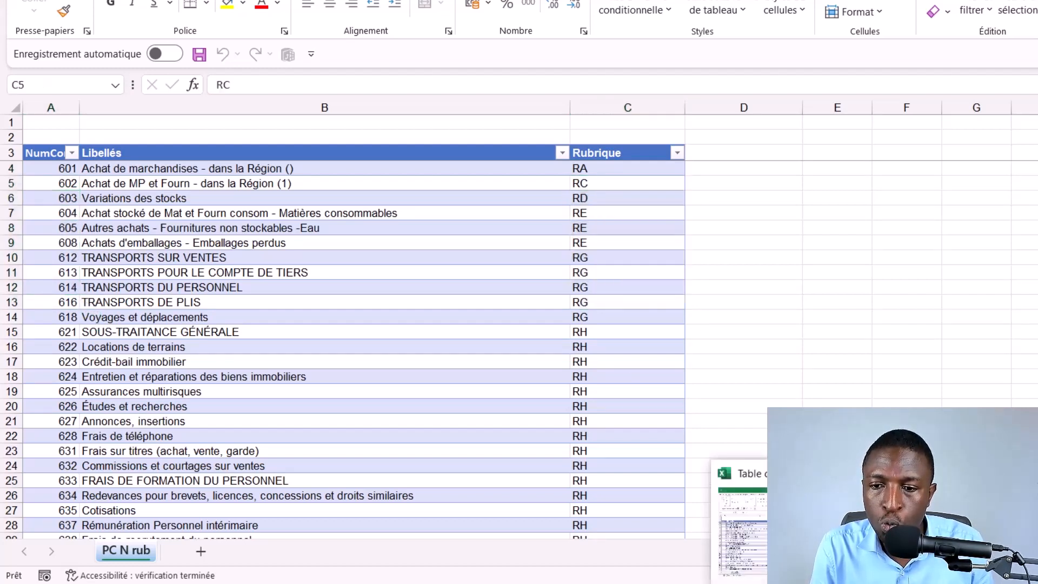
click(805, 532)
click(865, 583)
click(800, 532)
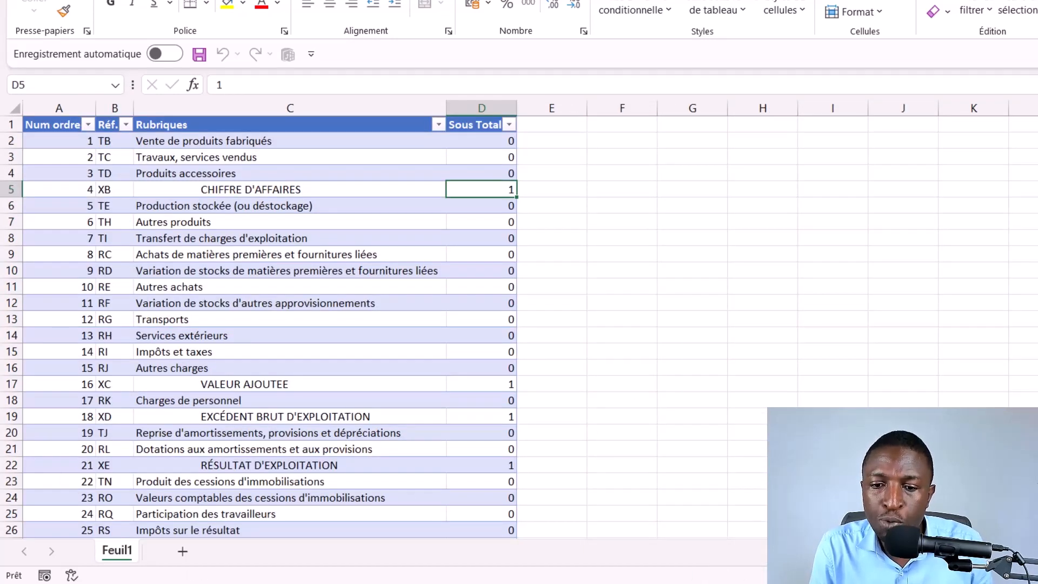
Step: Switch to the Balances folder in File Explorer and open the January balance workbook 1 - Janv
click(590, 583)
click(682, 551)
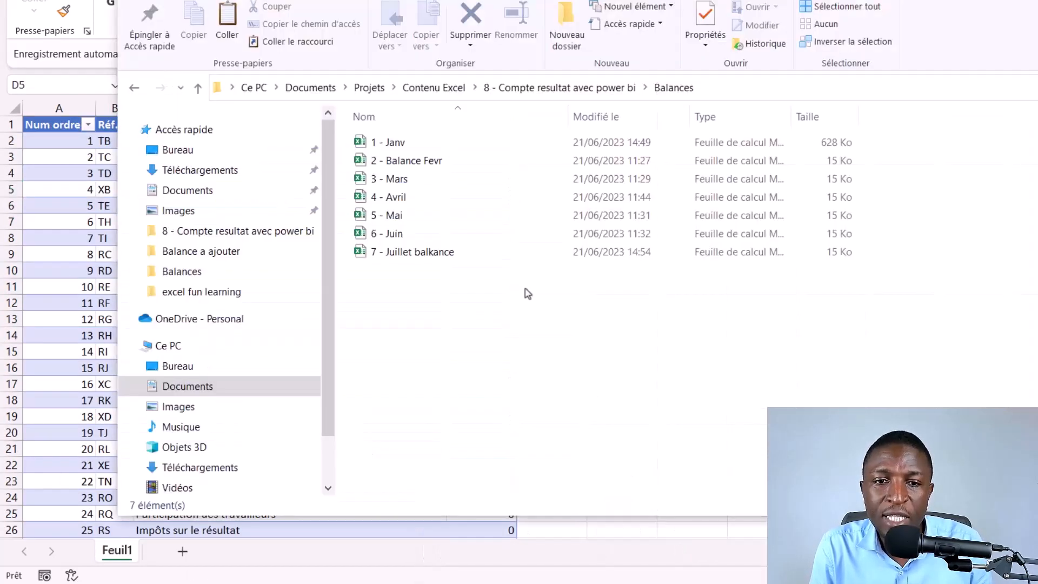
click(579, 96)
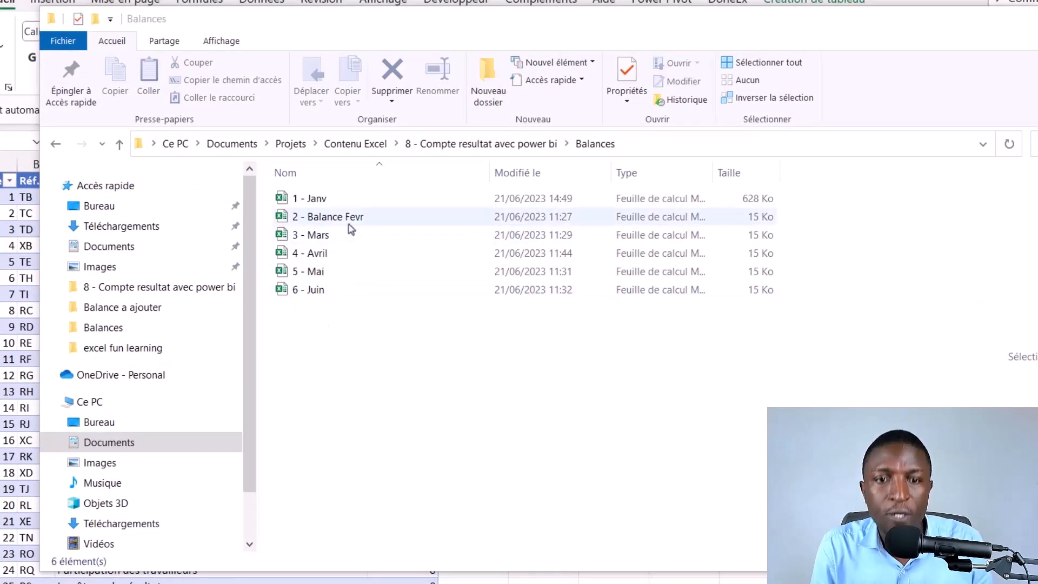
click(351, 210)
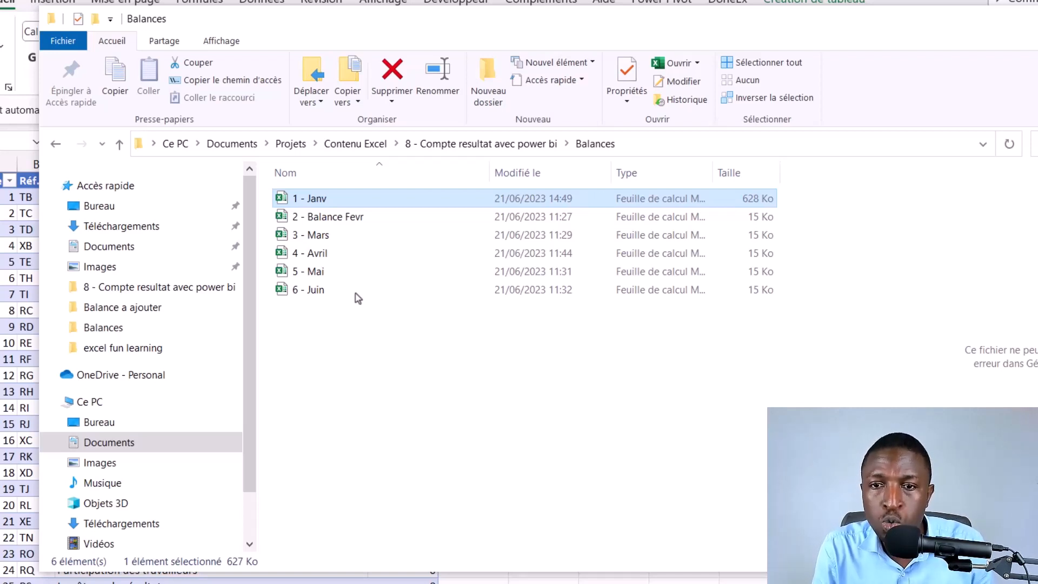
key(Return)
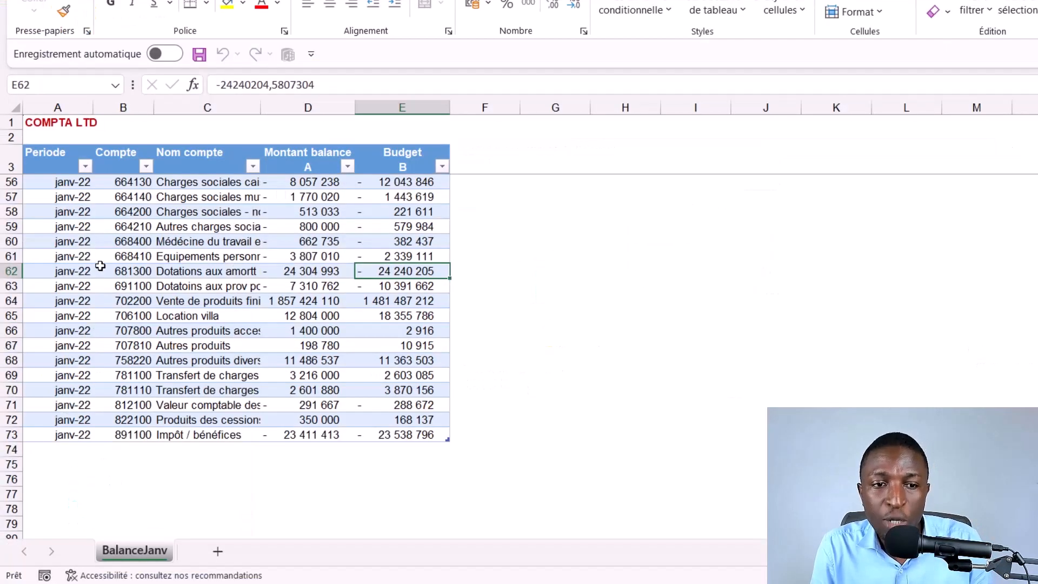
Step: Review the January balance table's Periode, Compte, Nom compte, Montant balance and Budget columns
scroll(98, 272, up, 13)
click(60, 160)
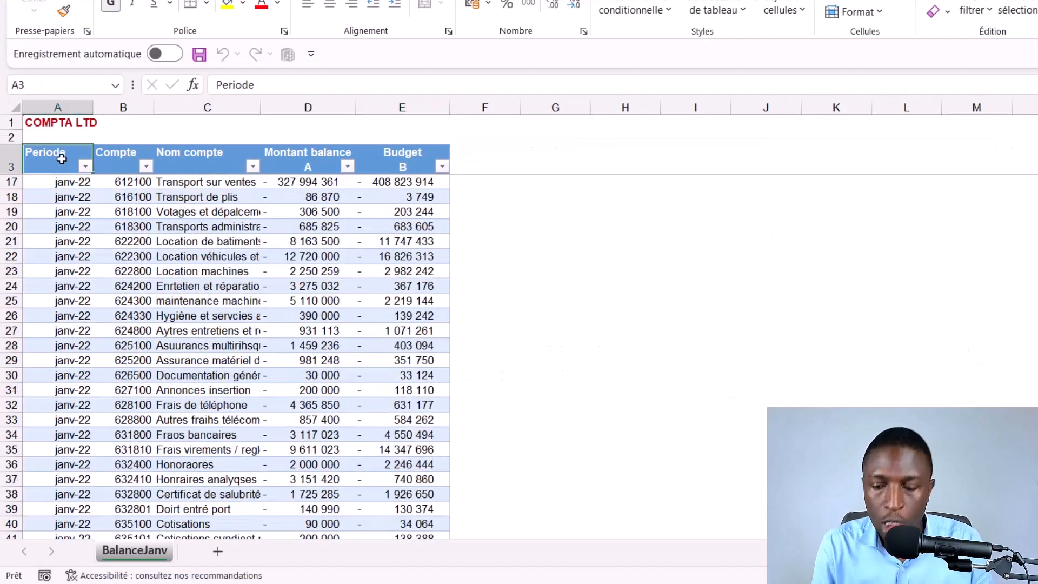
key(Down)
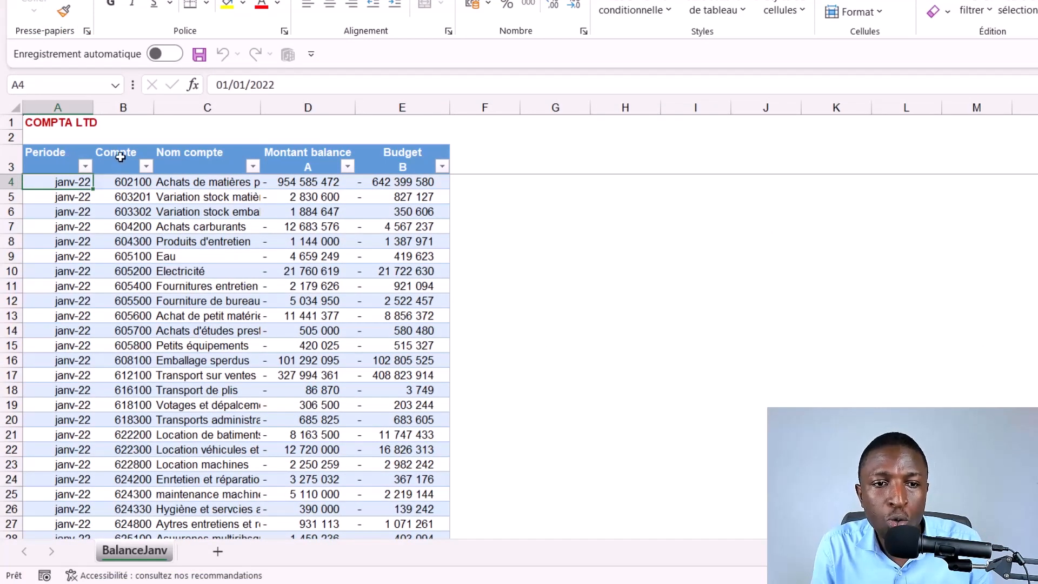
click(120, 157)
click(201, 166)
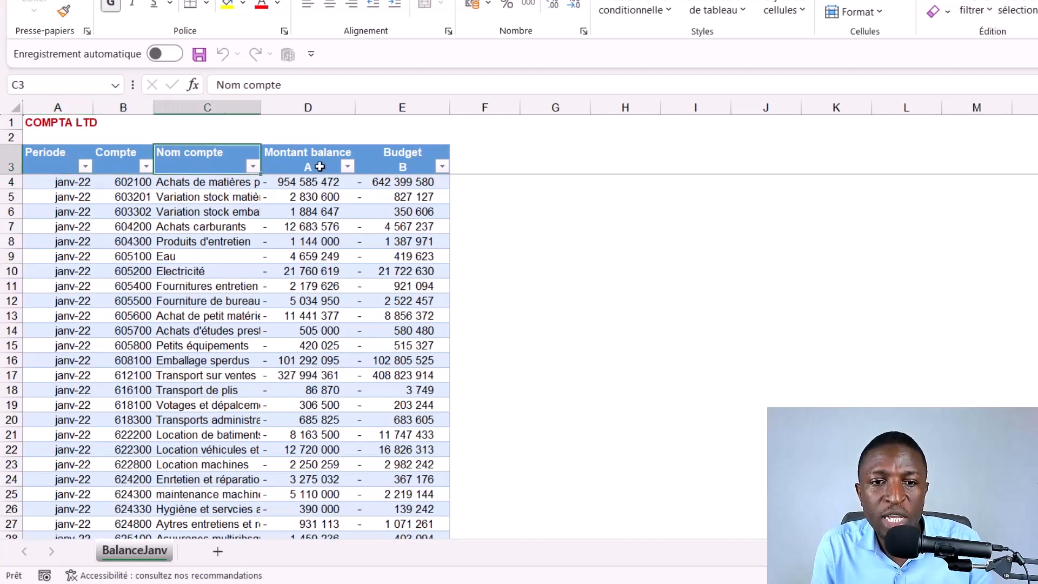
click(318, 166)
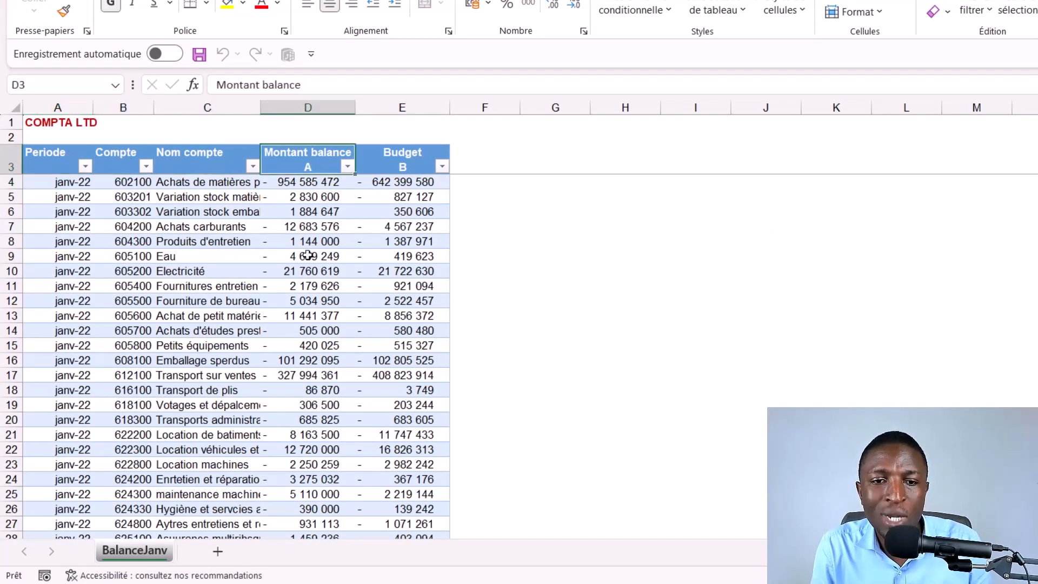
click(416, 166)
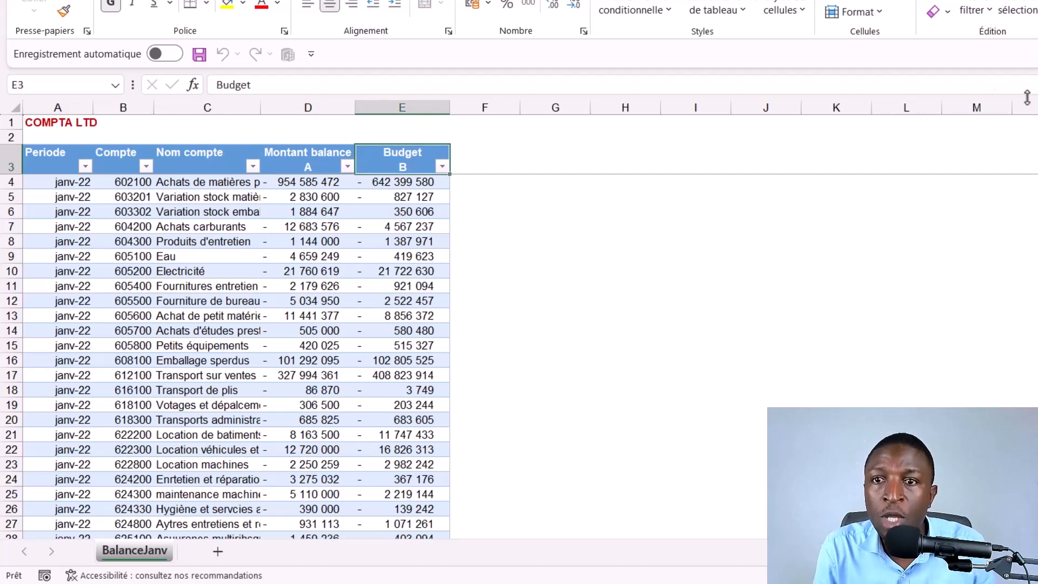
Step: Switch to Power BI Desktop and load Tableau1 from the Template Excel workbook
click(181, 583)
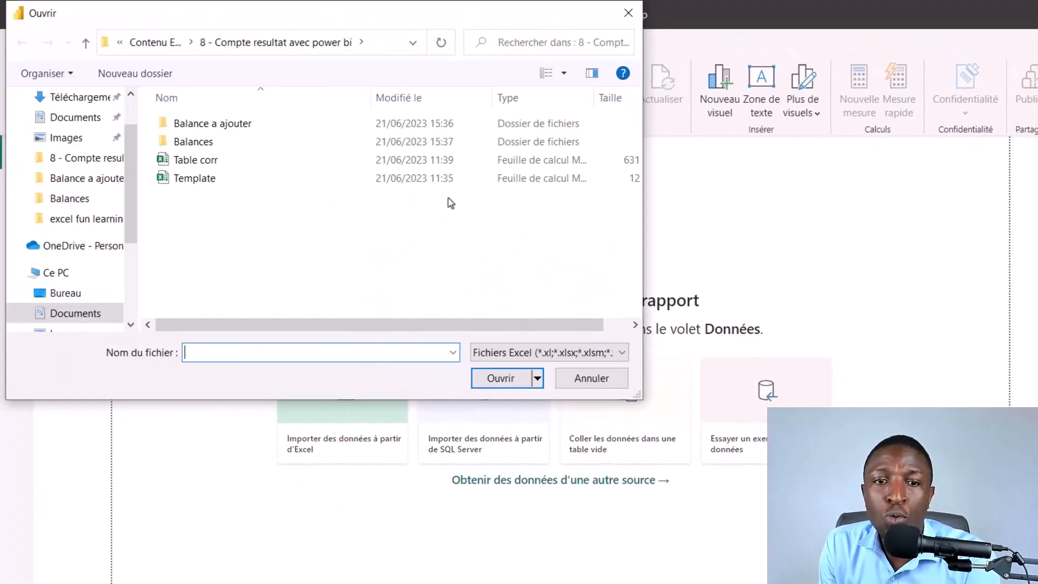
click(225, 184)
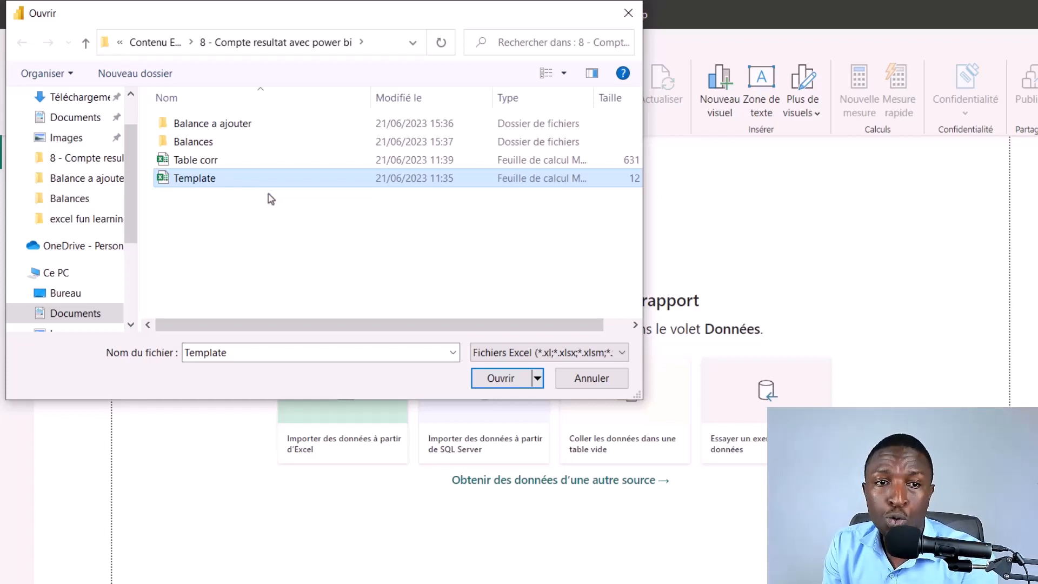
click(507, 381)
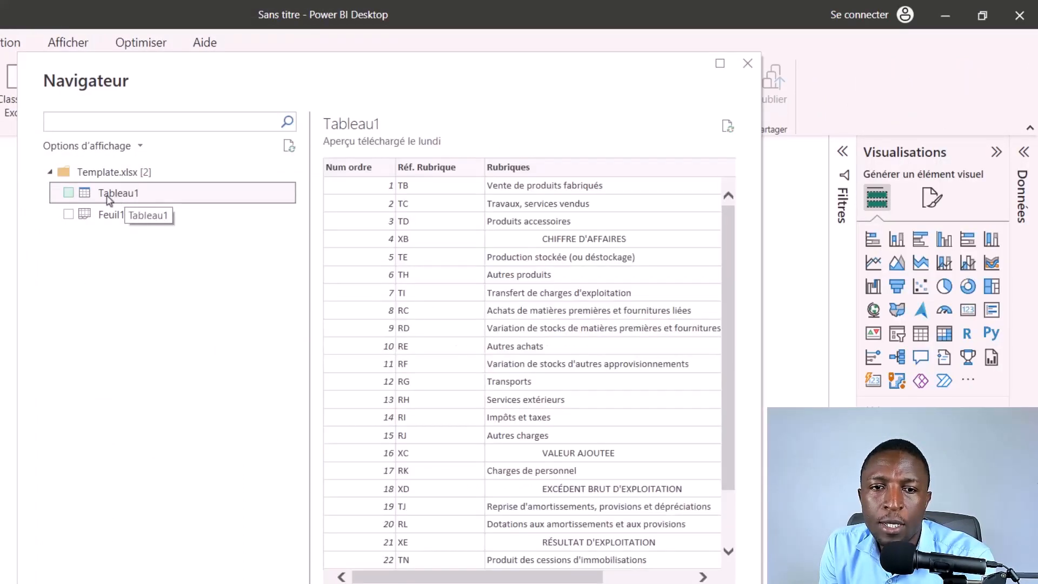
click(67, 193)
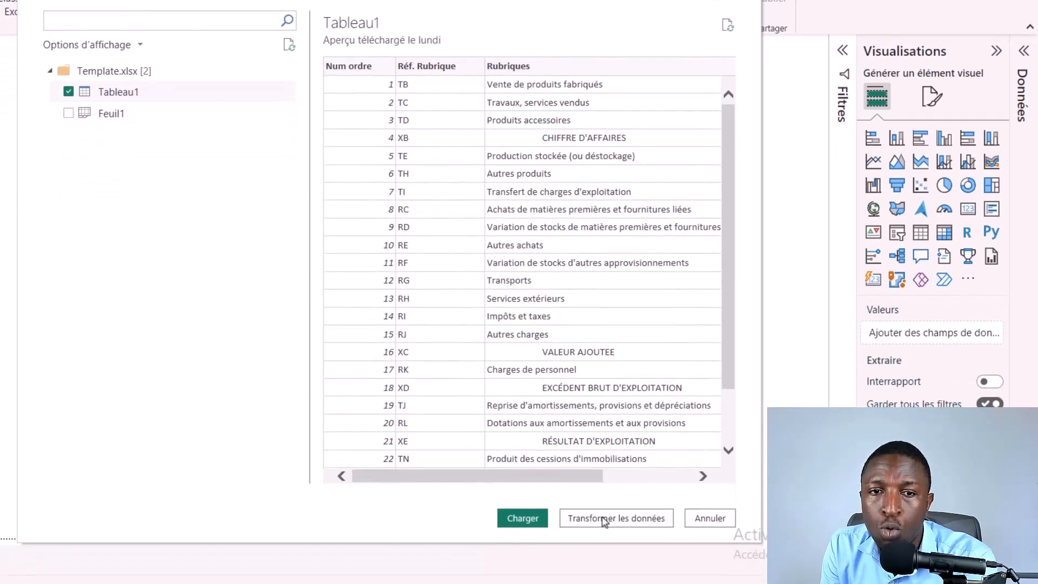
click(523, 508)
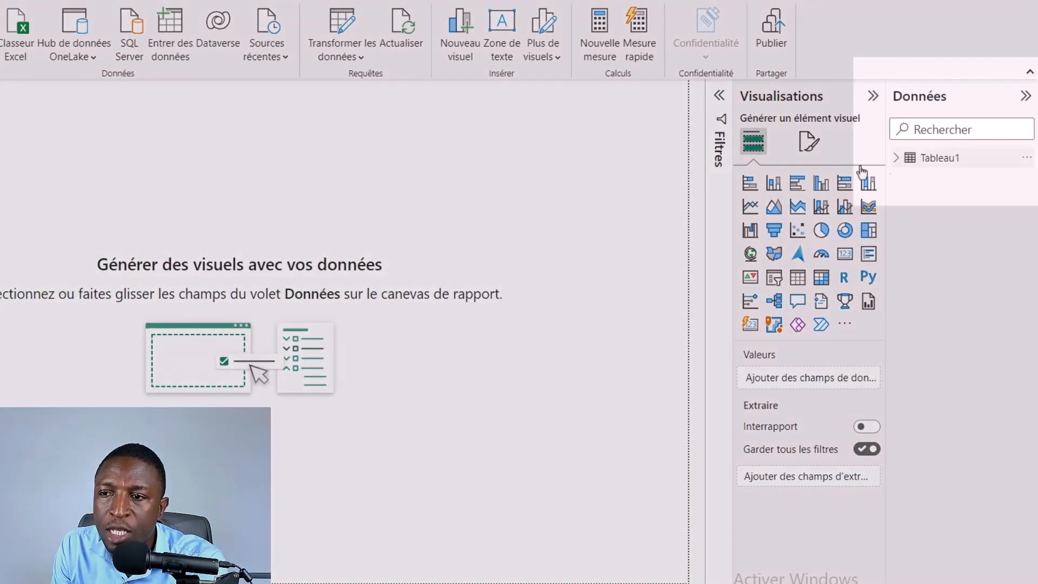
Step: Rename the loaded table Tableau1 as Template
click(929, 163)
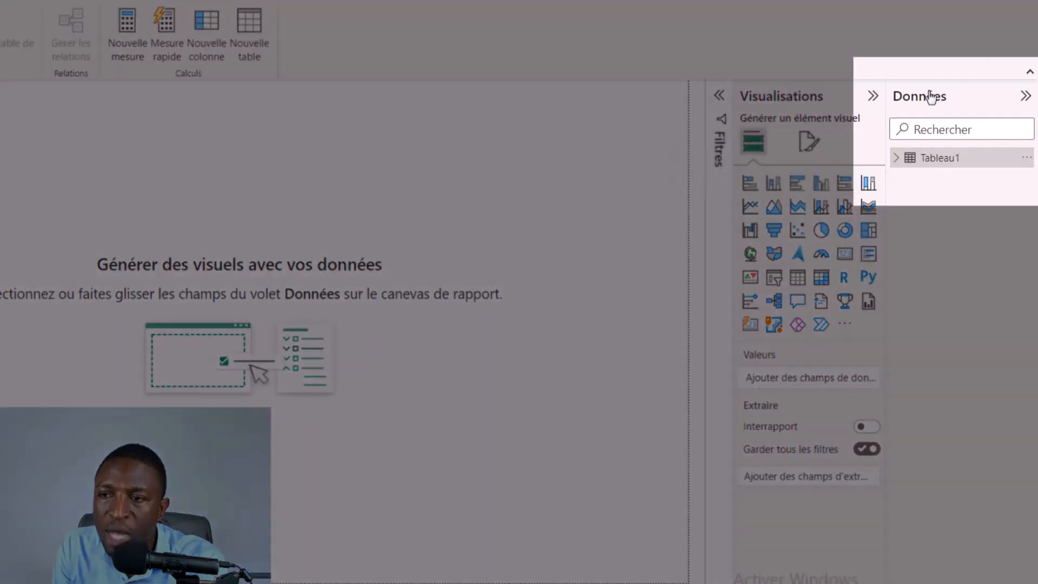
double_click(940, 159)
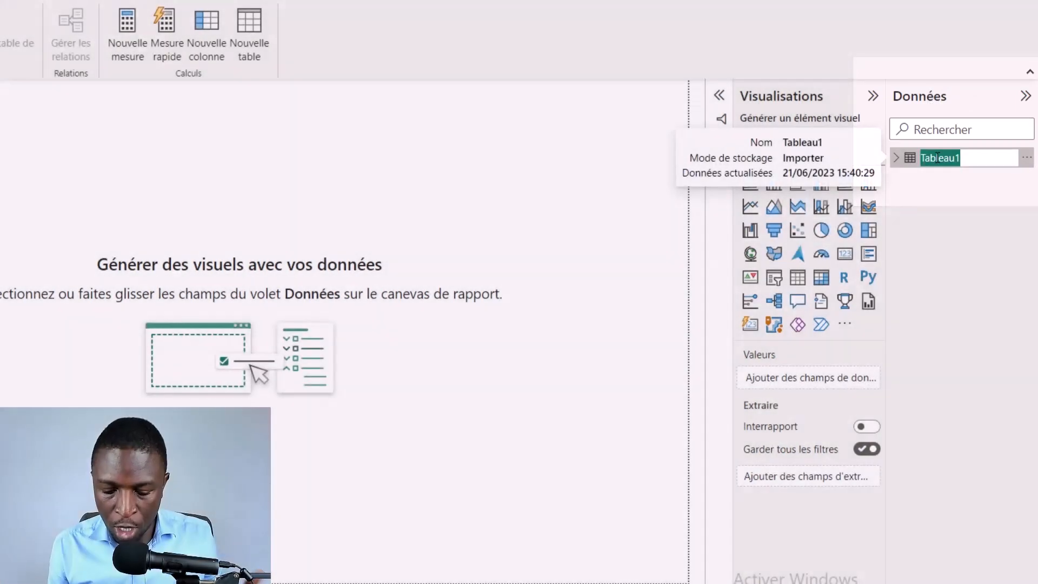
text(Template)
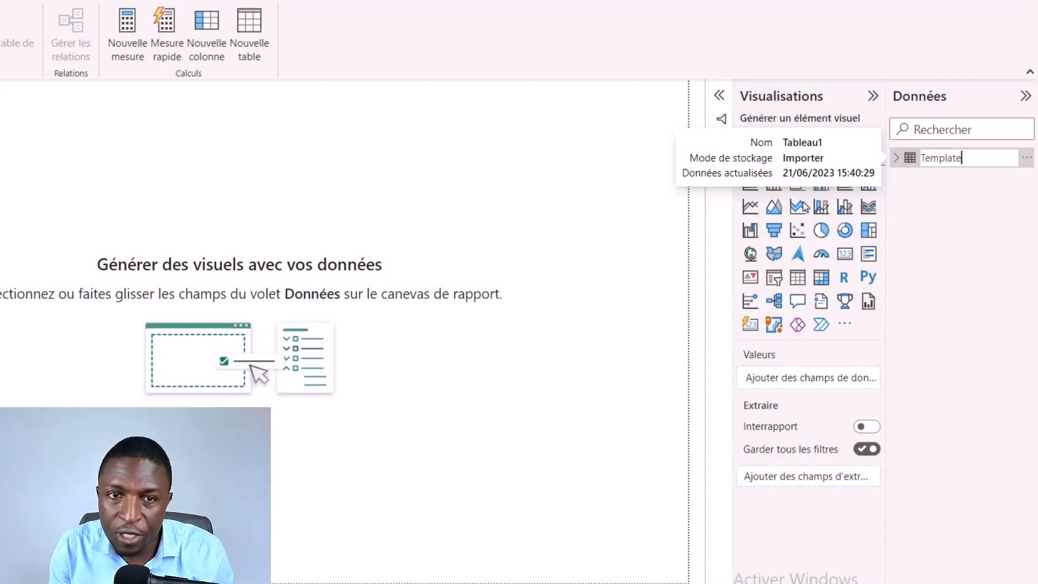
key(Return)
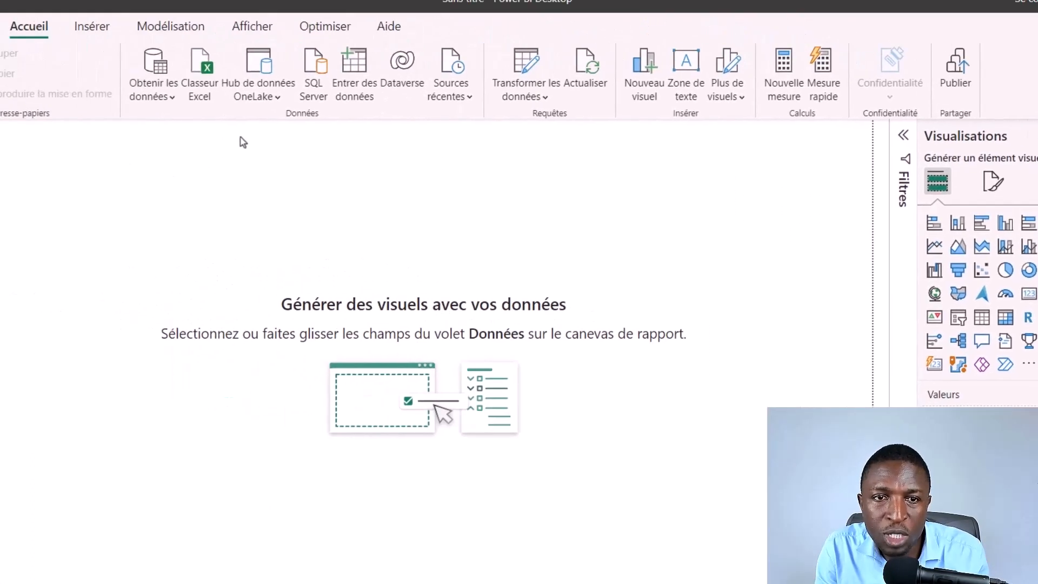
Step: Load the PlanCompte table from the Table corr Excel workbook and rename it Table Corr
click(287, 106)
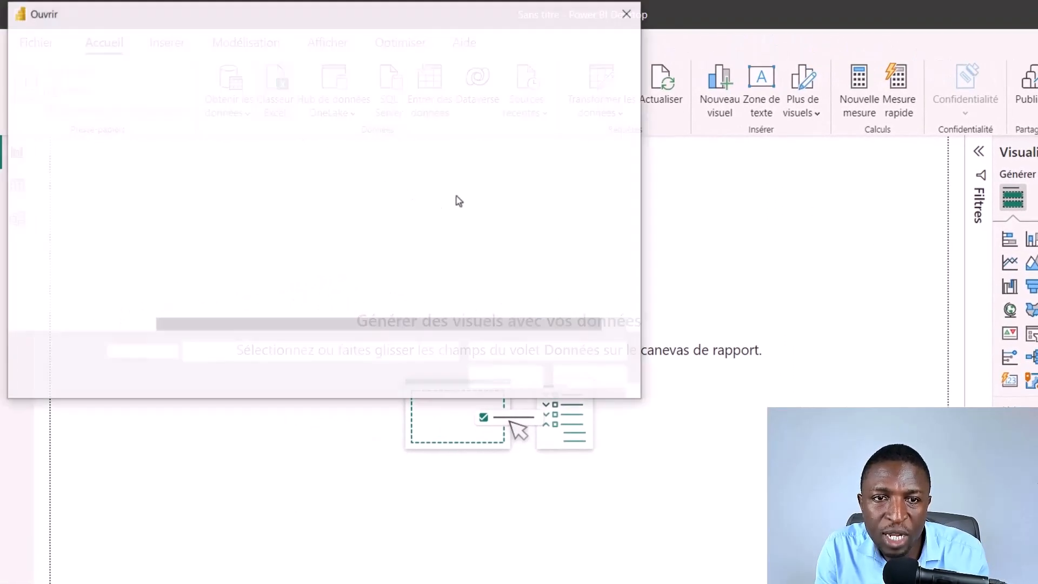
click(228, 166)
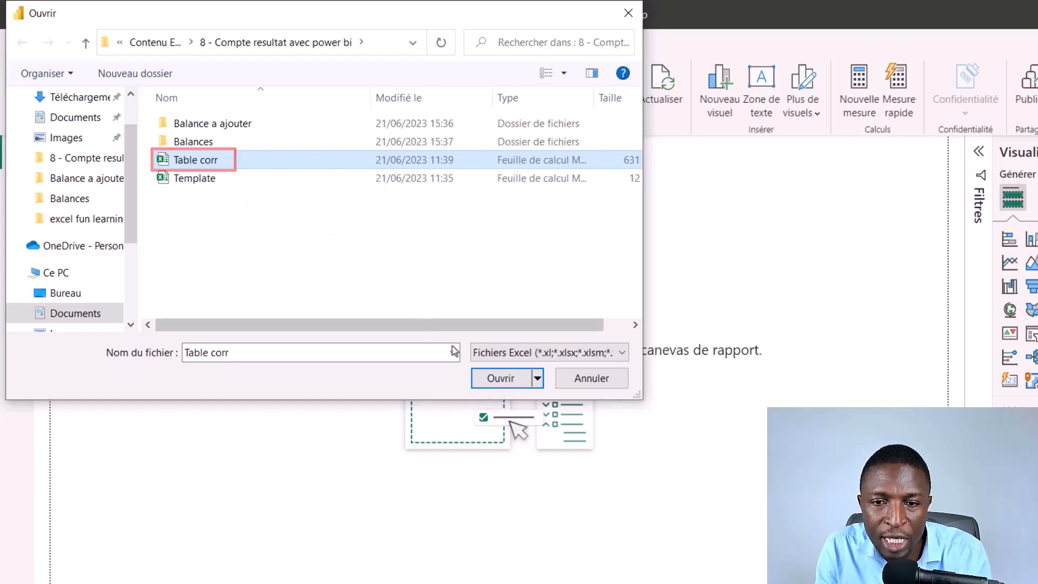
click(501, 378)
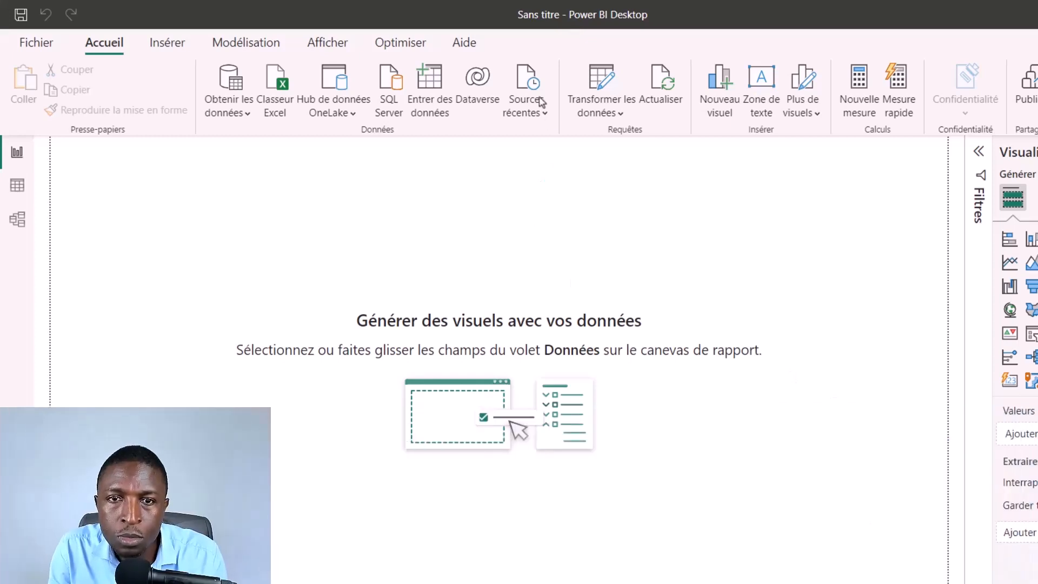
click(329, 193)
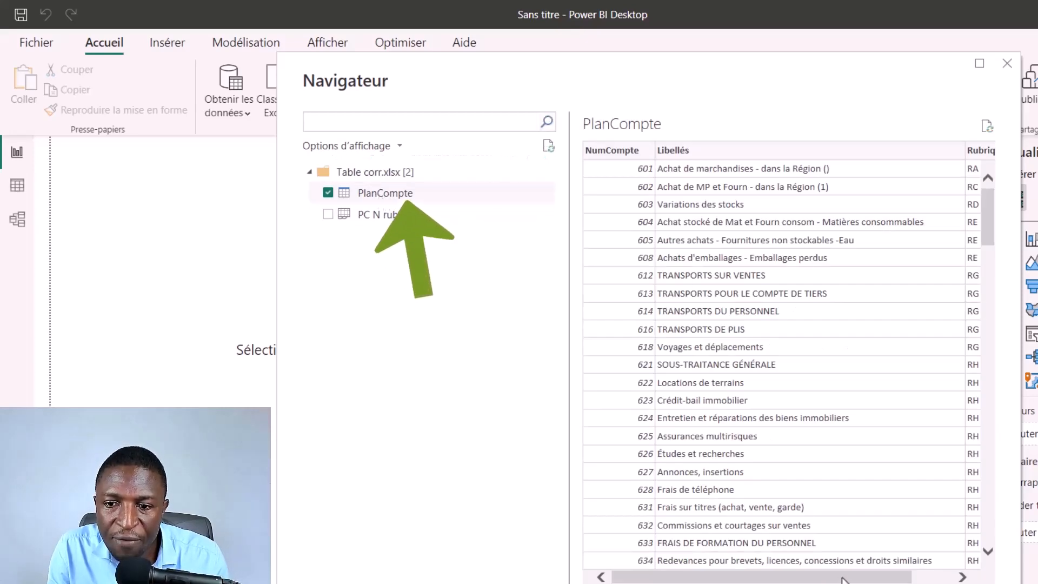
drag(844, 578, 816, 578)
drag(776, 496, 769, 497)
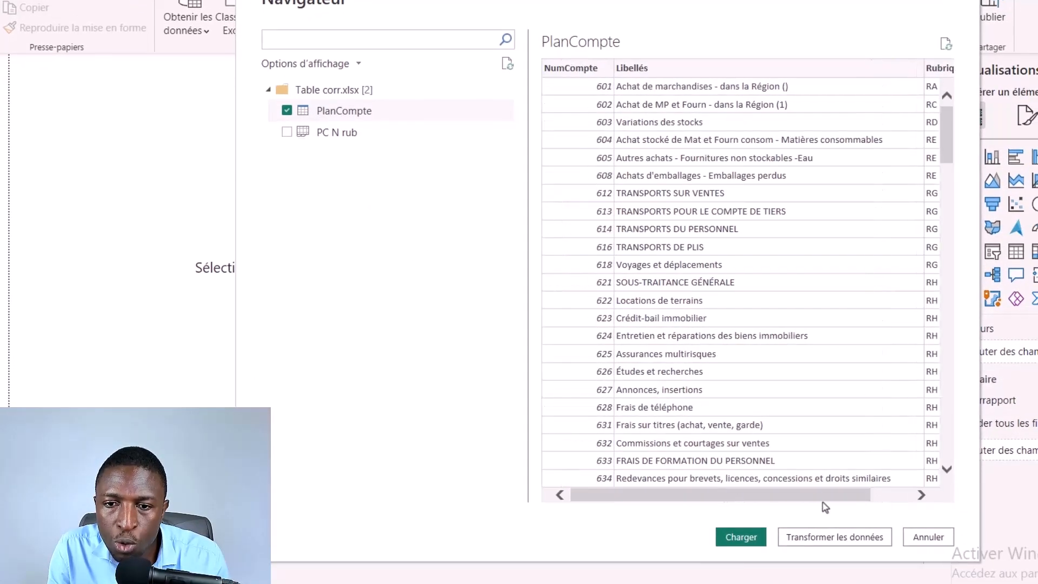
click(742, 539)
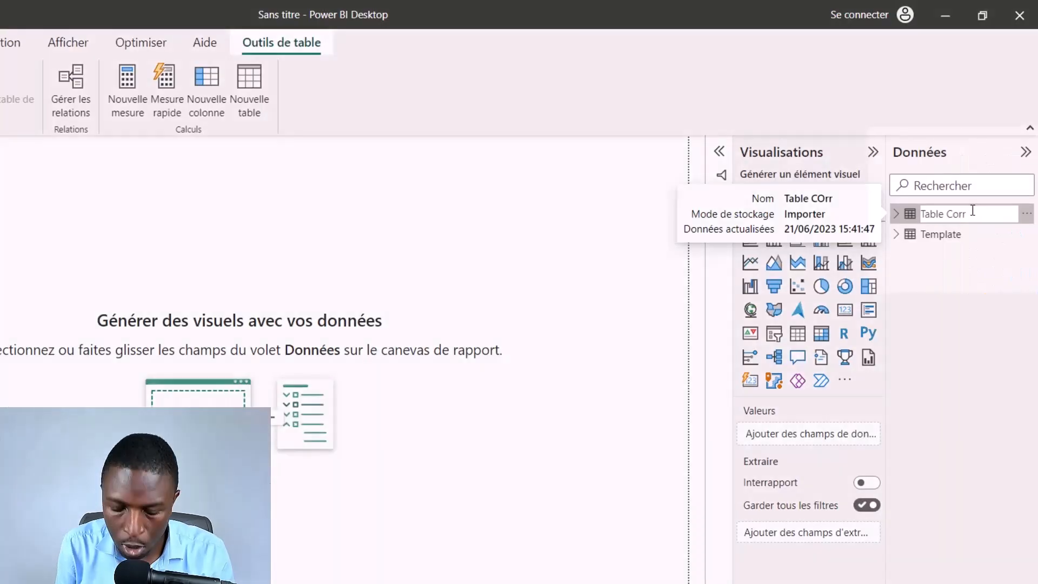
key(Return)
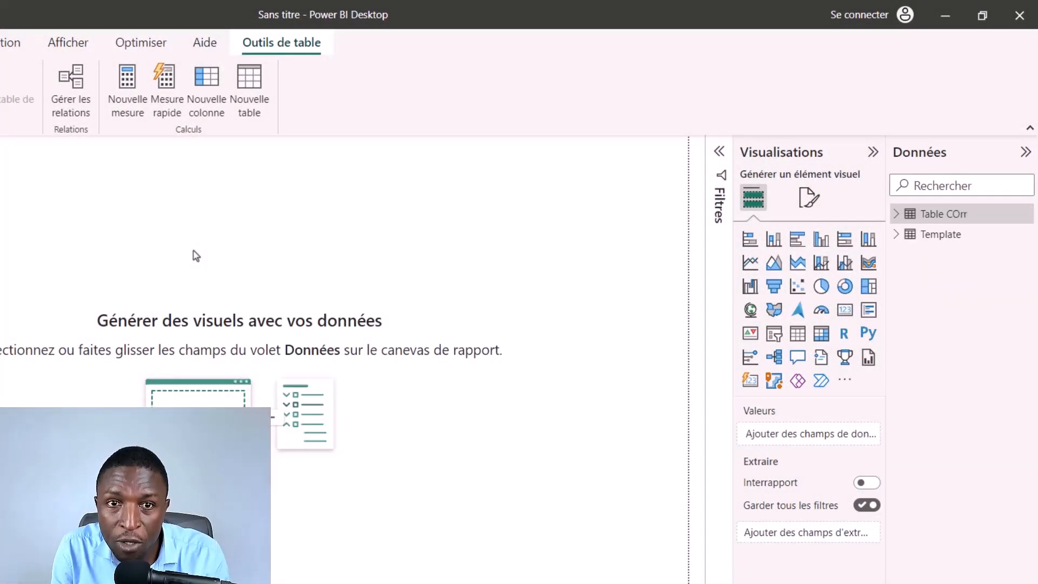
click(196, 250)
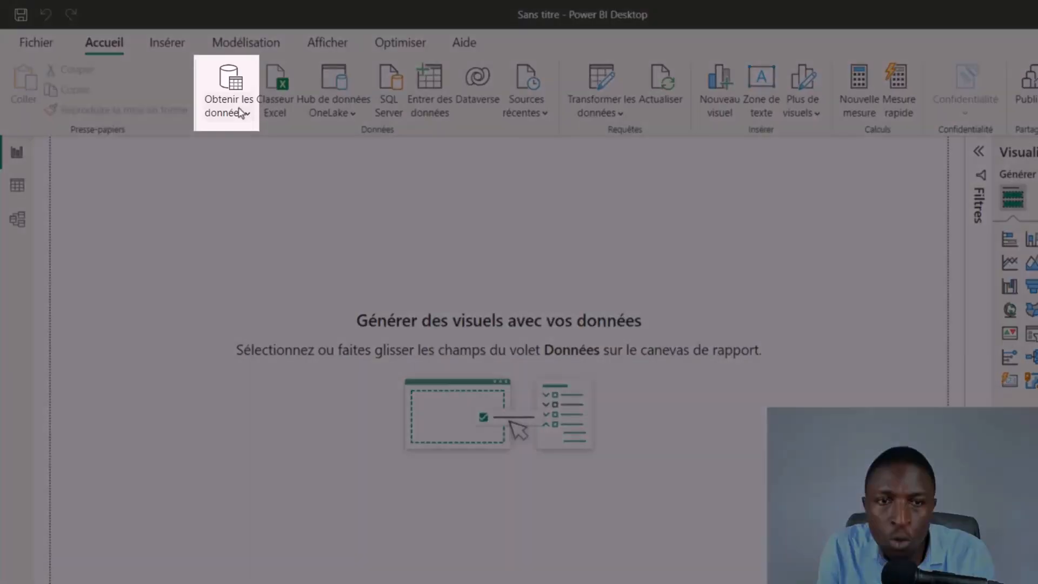
Step: Start a new data connection using the Dossier (folder) source
click(241, 110)
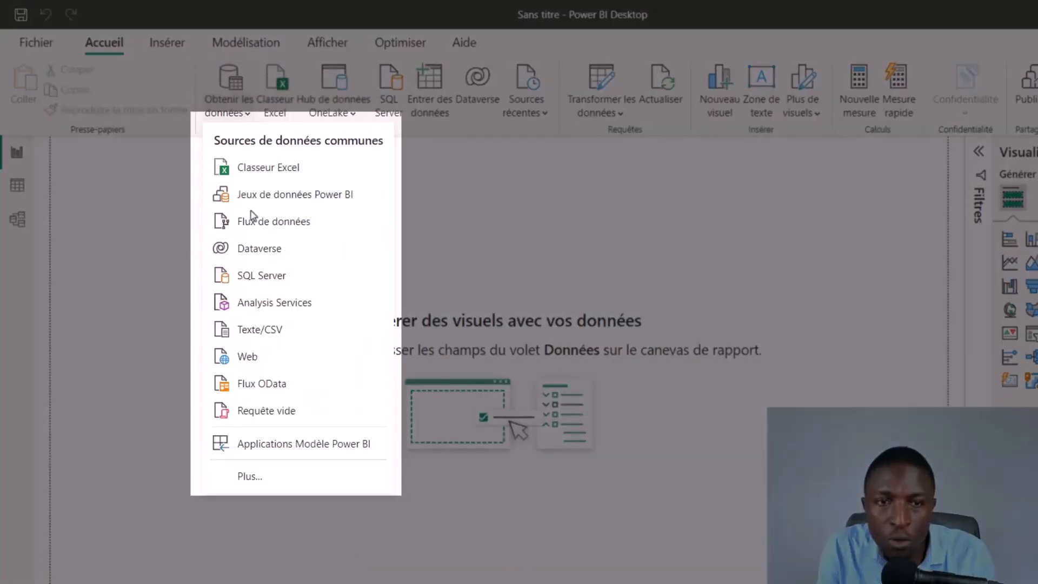
click(290, 483)
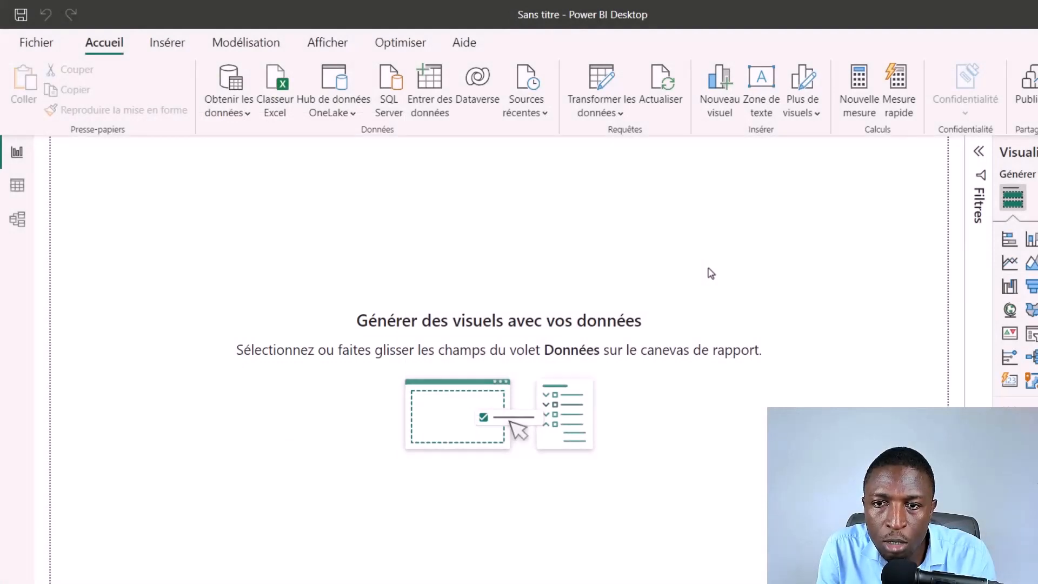
click(409, 209)
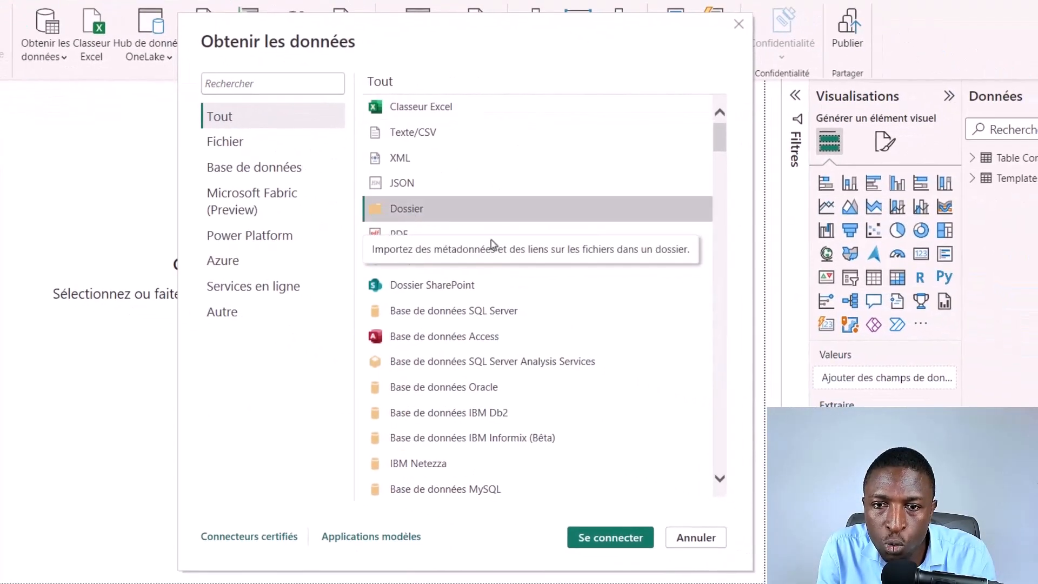
click(609, 540)
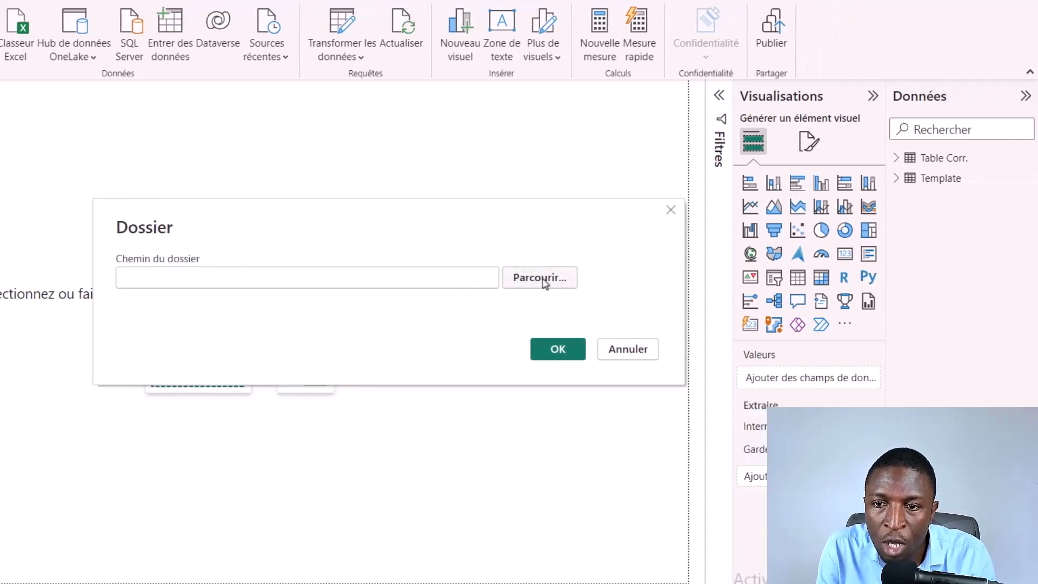
Step: Set the source folder to Balances inside Documents\Projets\Contenu Excel\8 - Compte resultat avec power bi
click(544, 278)
double_click(325, 283)
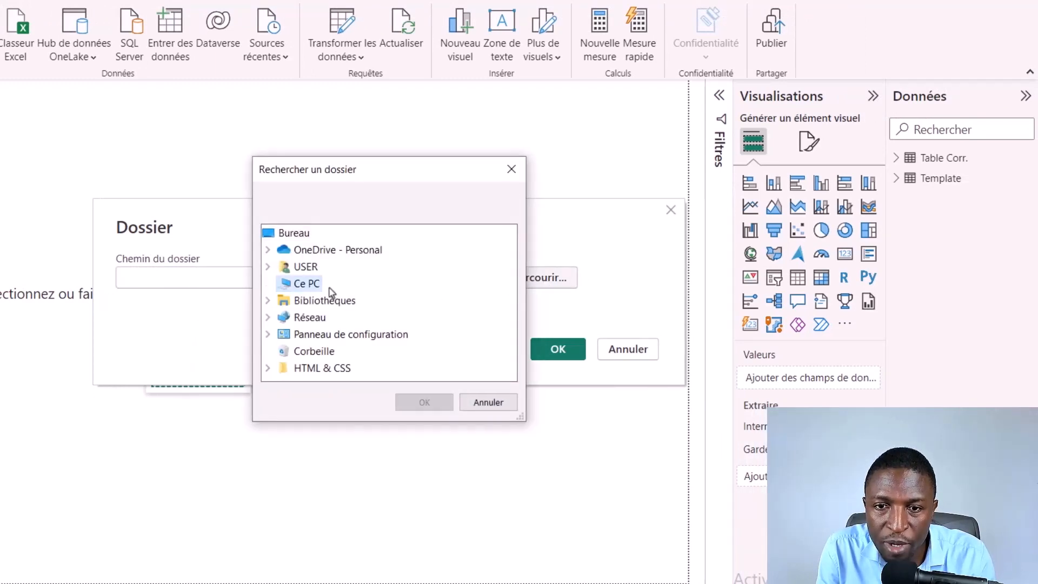
double_click(333, 268)
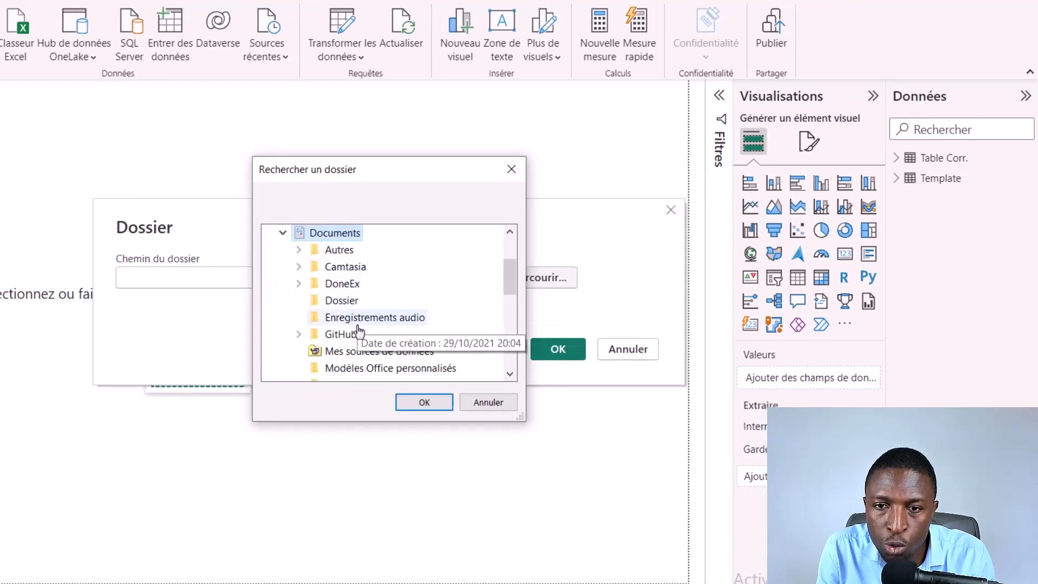
scroll(359, 331, down, 4)
scroll(359, 324, up, 2)
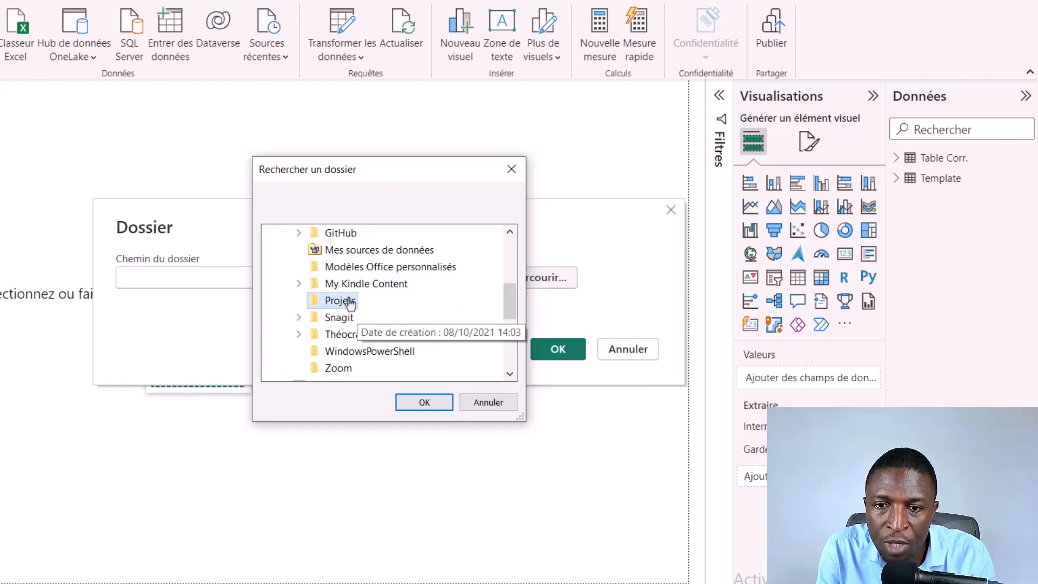
double_click(341, 300)
double_click(376, 268)
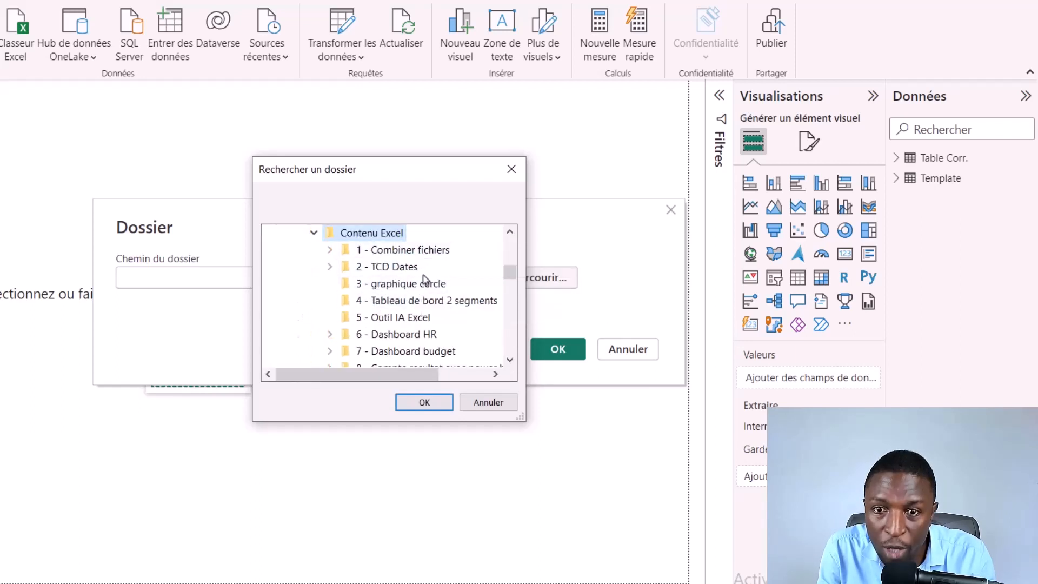
scroll(427, 306, down, 3)
scroll(419, 301, up, 2)
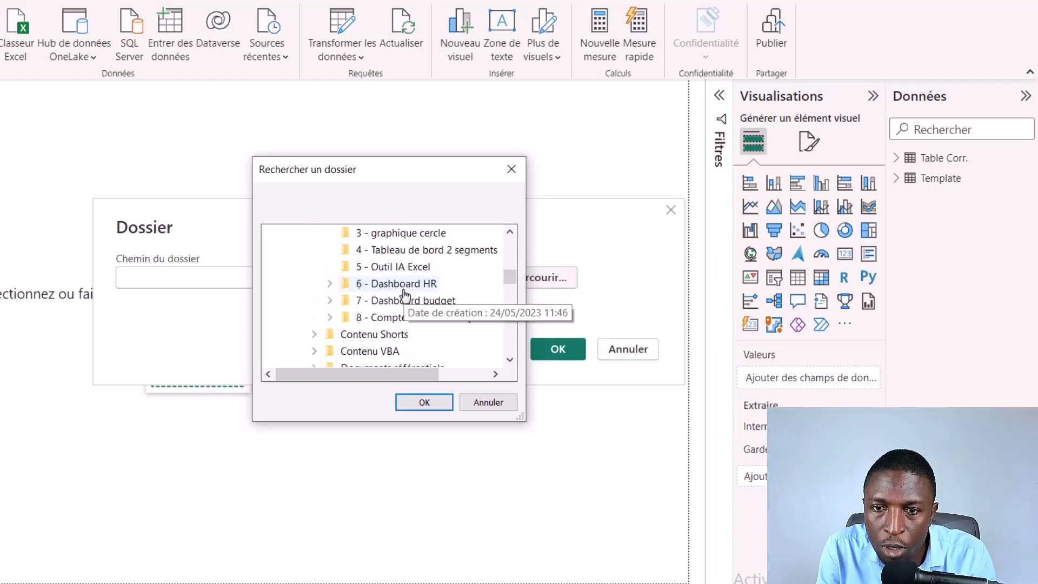
double_click(424, 319)
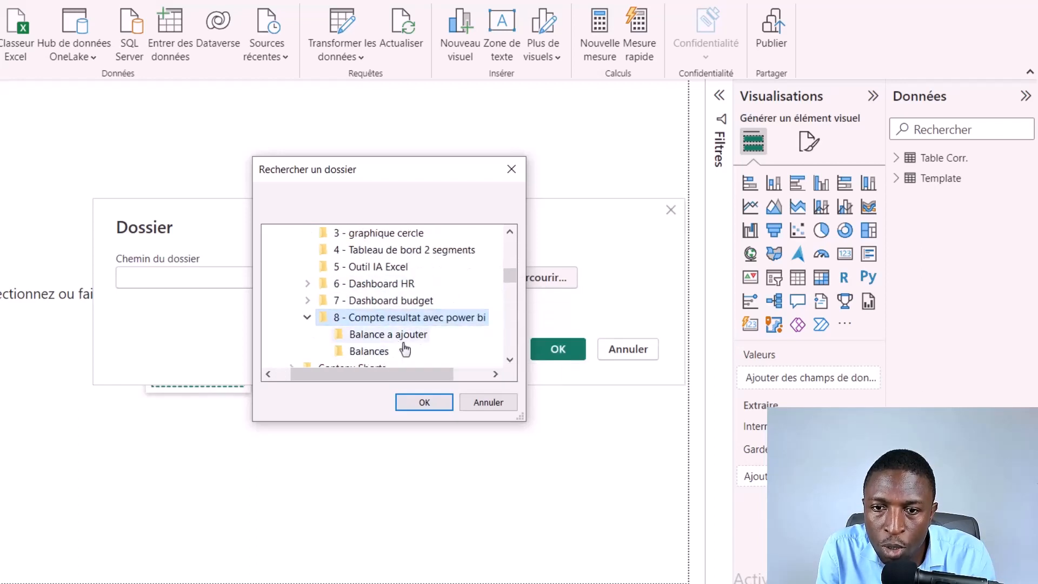
click(377, 353)
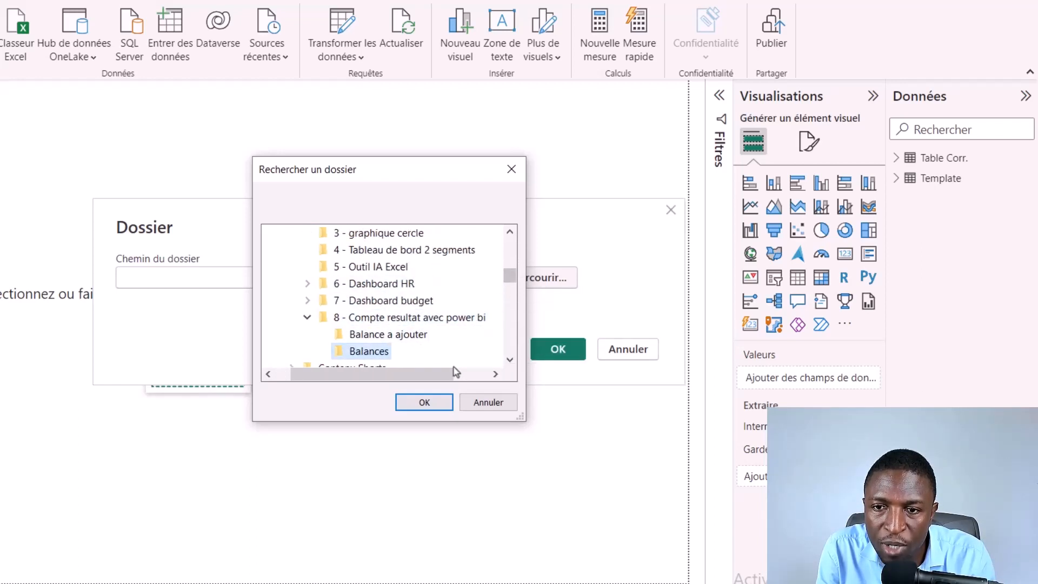
click(424, 403)
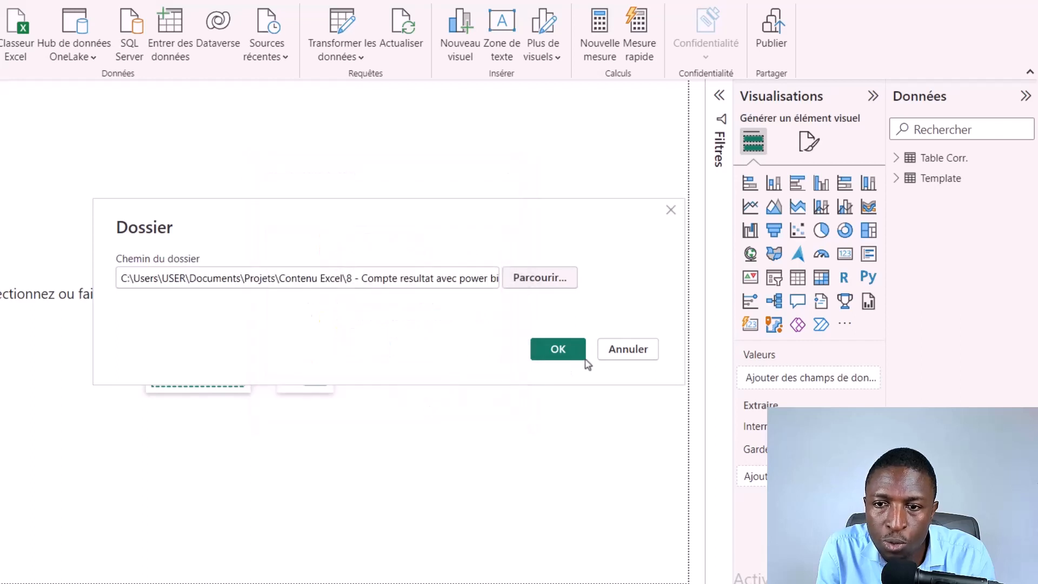
click(557, 352)
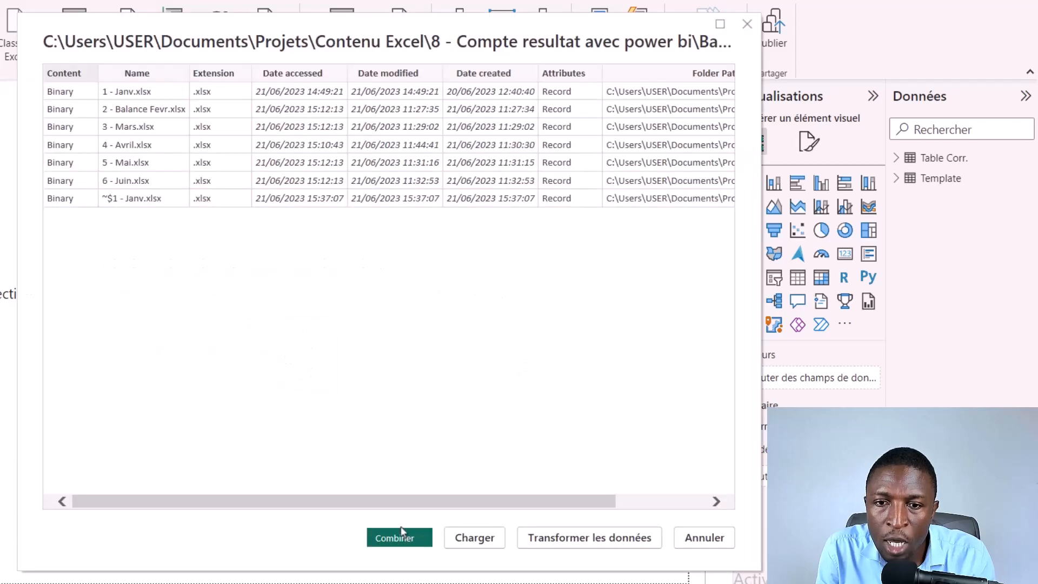
Step: Combine and transform the monthly balance files, extracting the balance table with the first file as the example
click(402, 535)
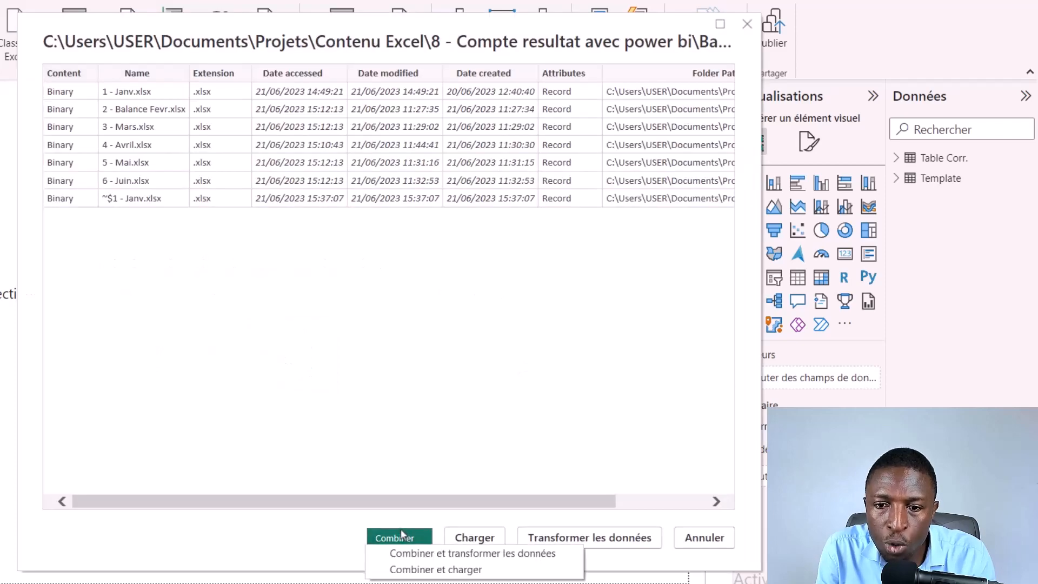
click(432, 553)
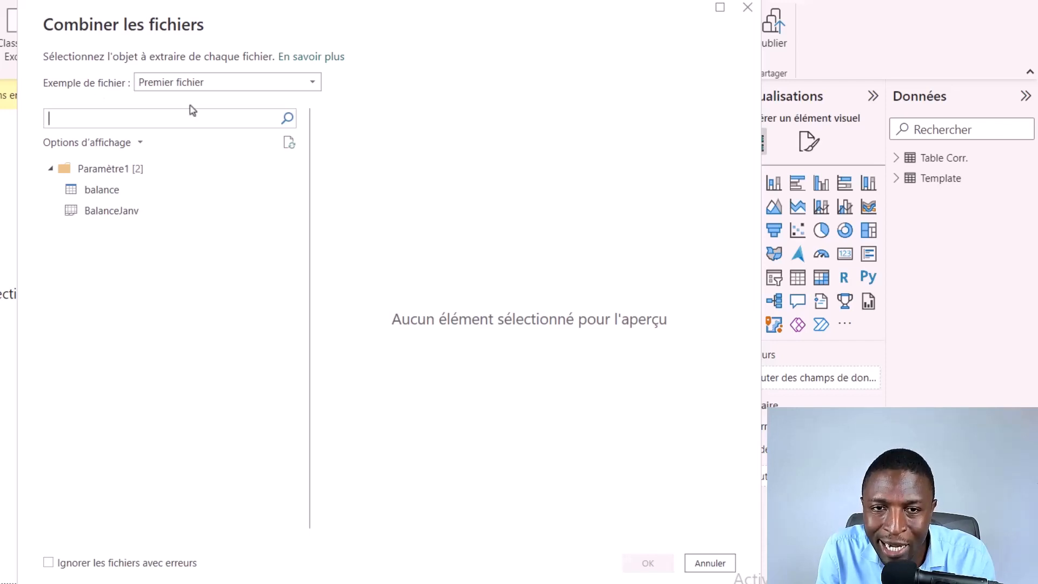
click(313, 85)
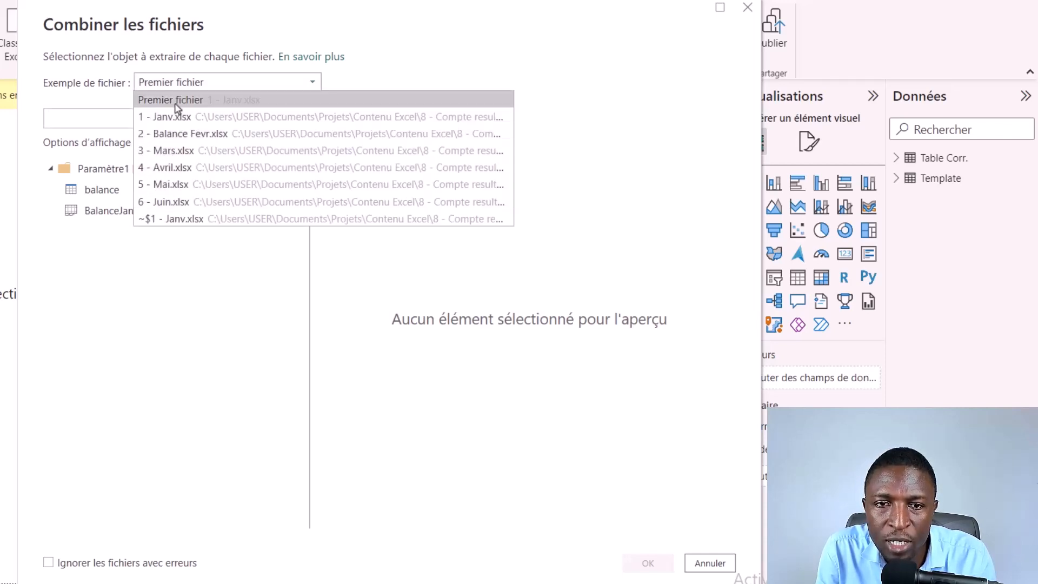
click(352, 78)
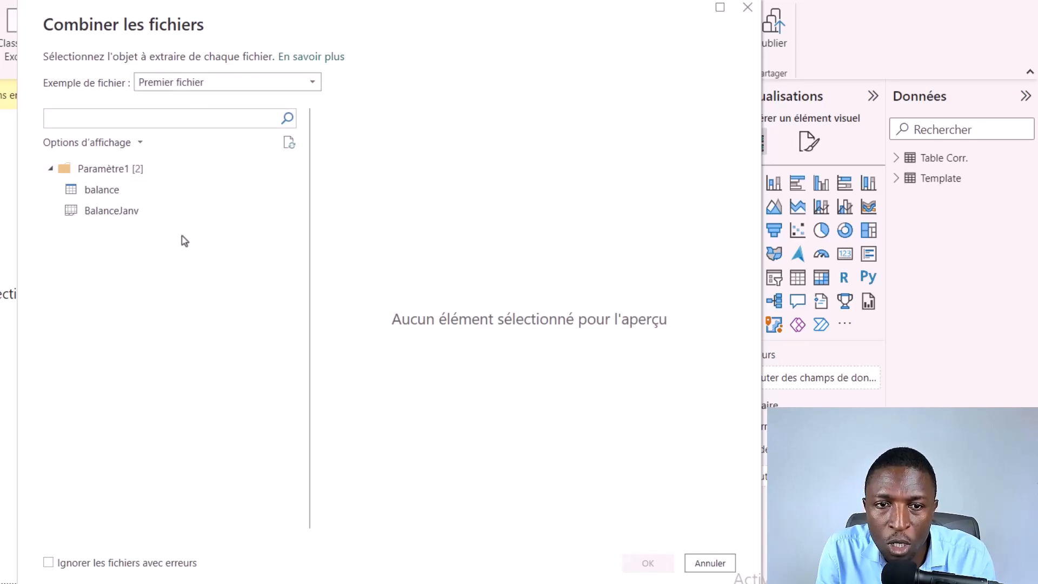
click(108, 190)
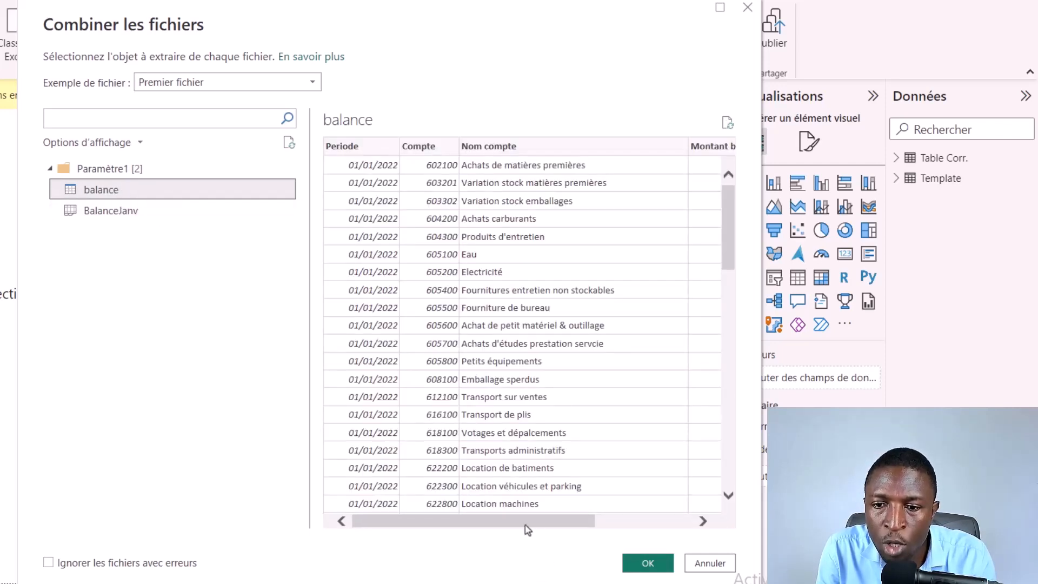
drag(526, 523, 465, 412)
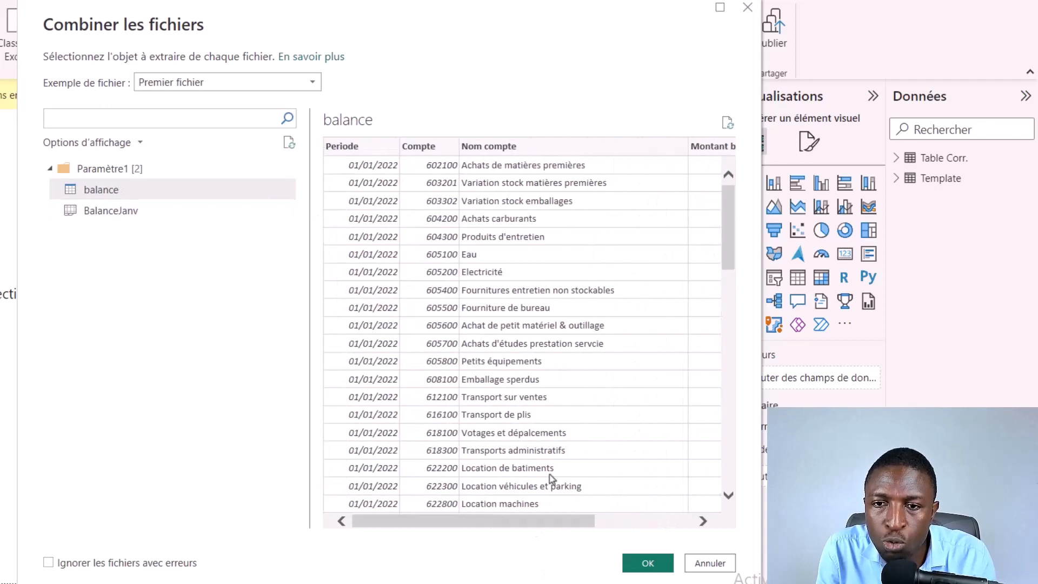
click(648, 564)
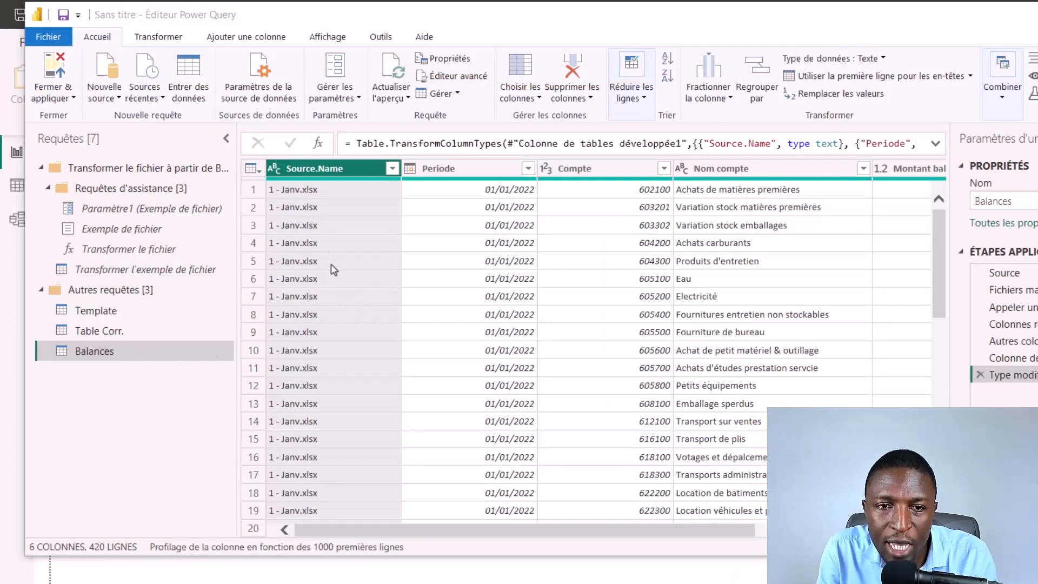
Step: Check the combined monthly rows in the Balances query and remove its Source.Name column
scroll(334, 269, down, 10)
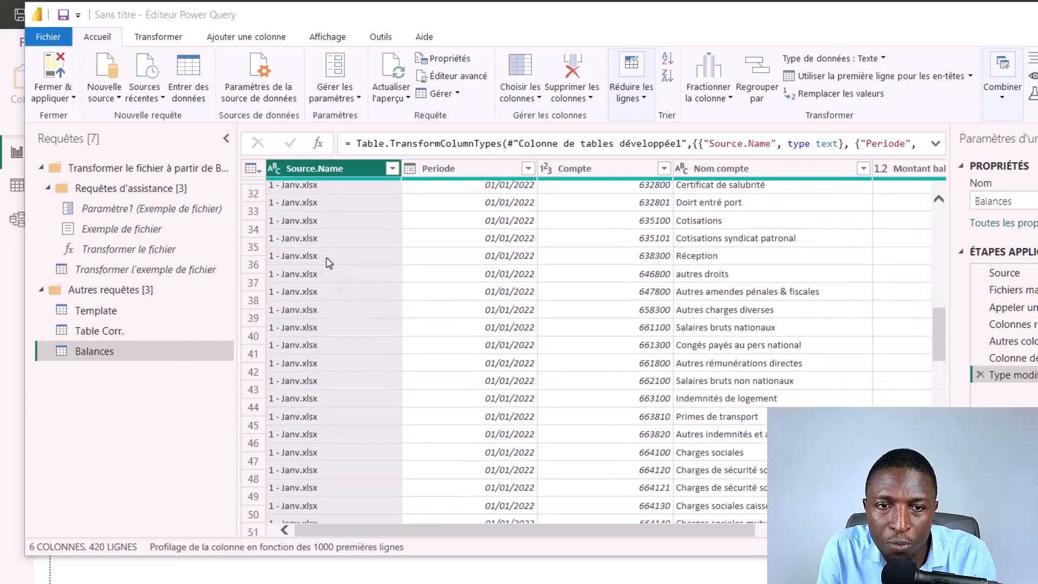
scroll(328, 264, down, 11)
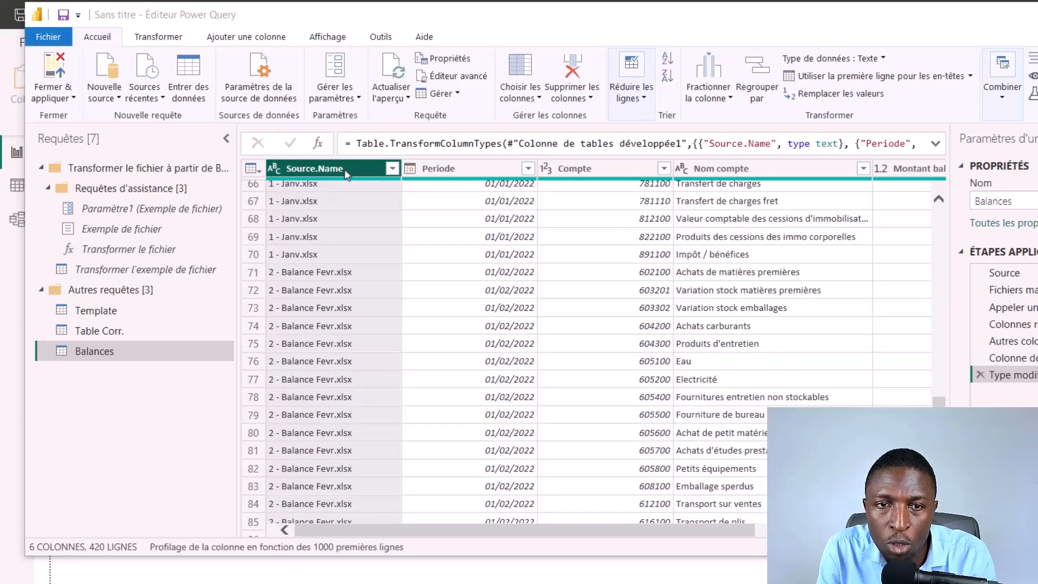
scroll(346, 365, down, 20)
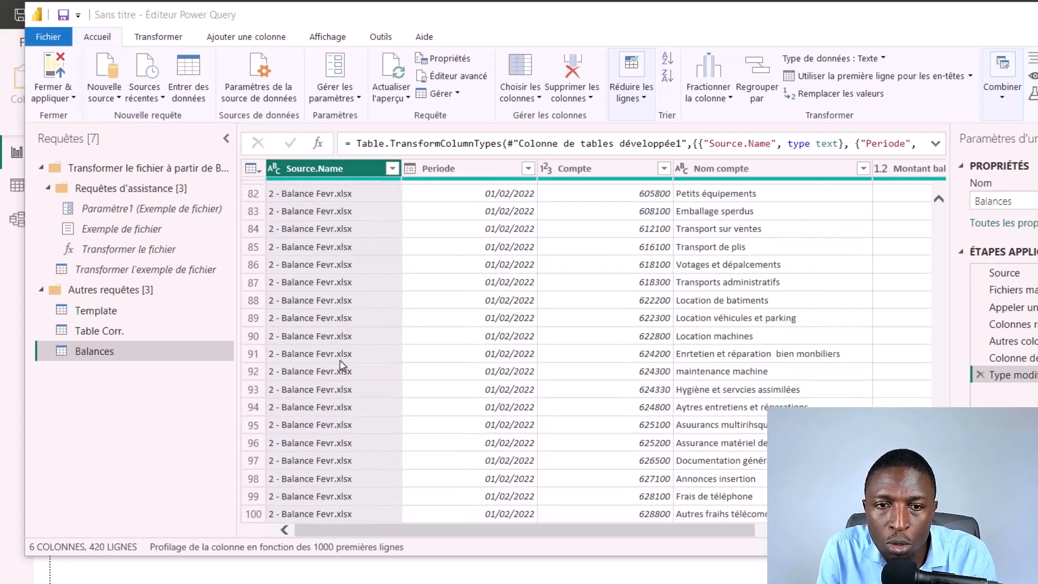
scroll(339, 367, down, 6)
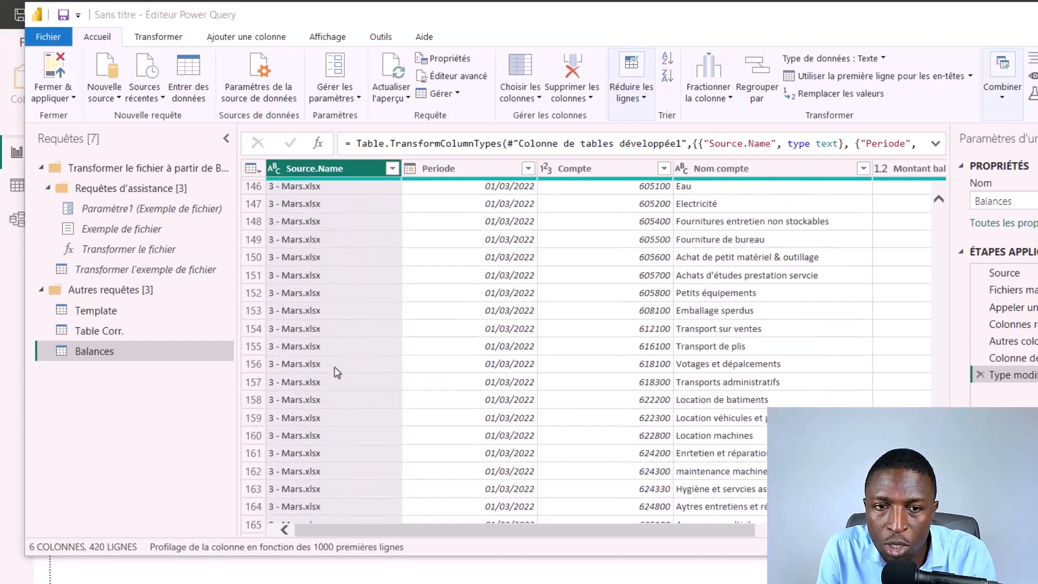
drag(938, 390, 944, 190)
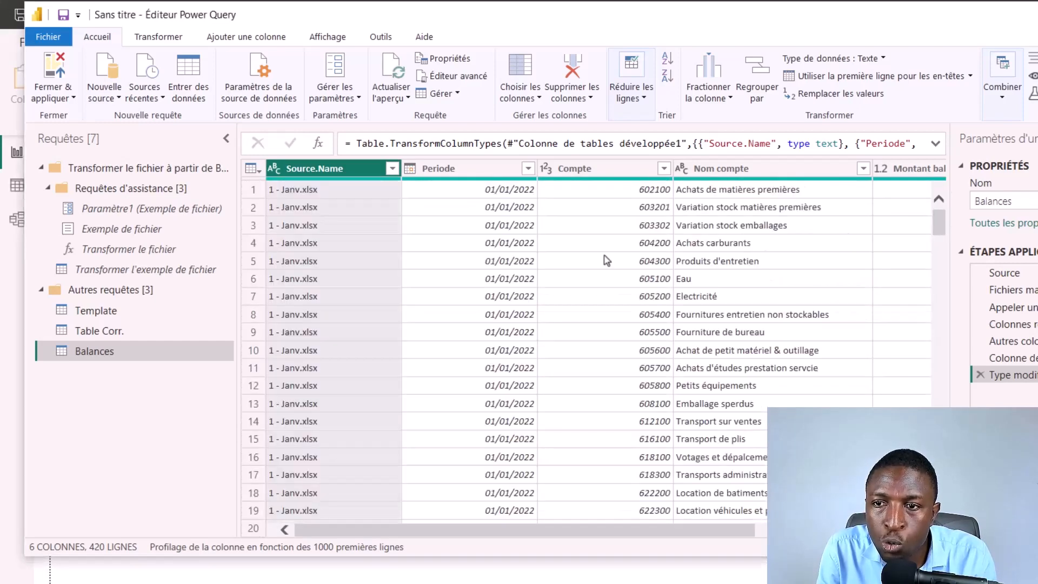
right_click(339, 176)
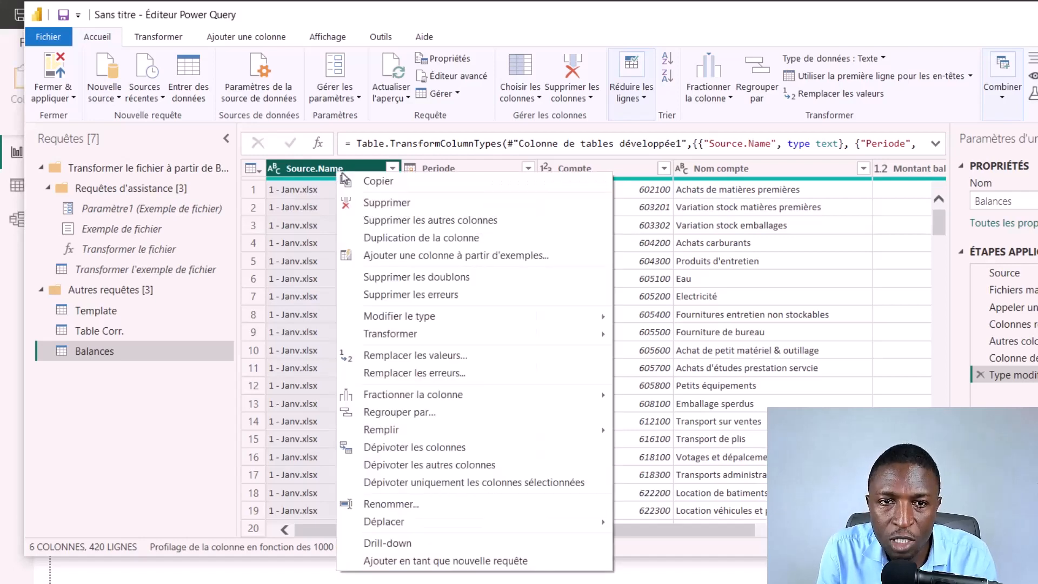
click(421, 213)
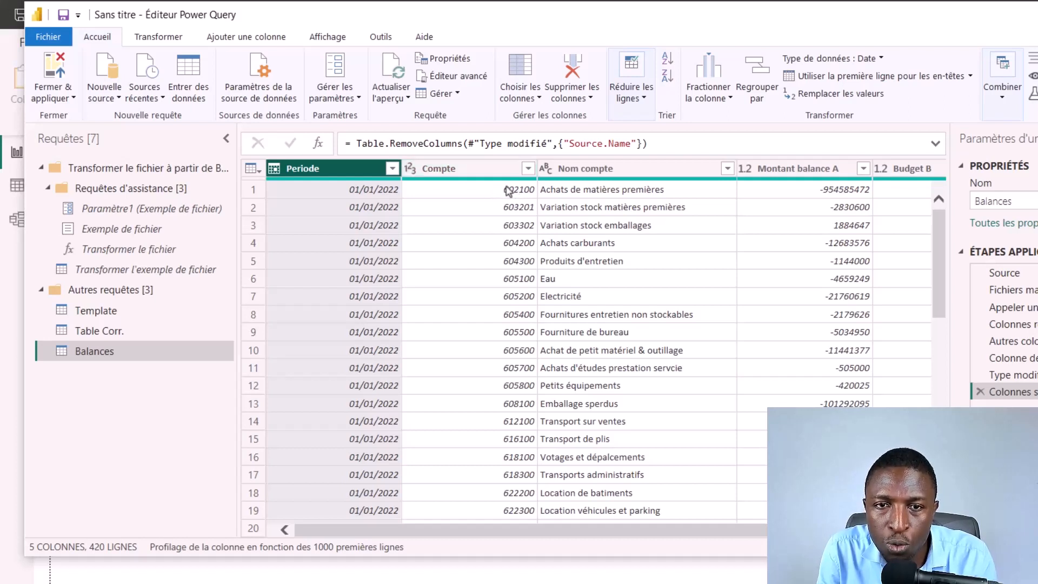
Step: Reduce the Compte column of the Balances query to its first 3 characters
click(491, 173)
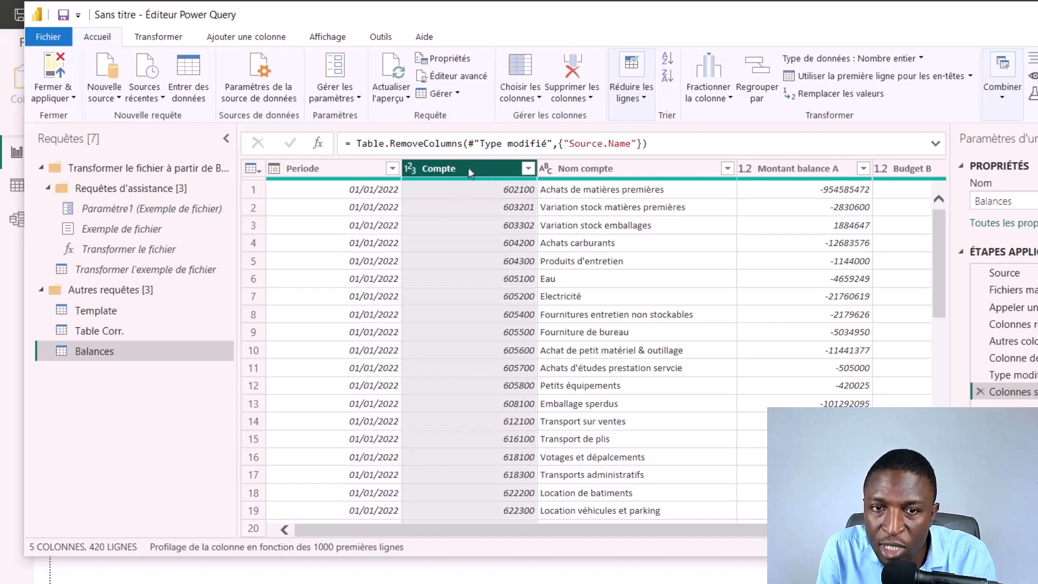
click(173, 42)
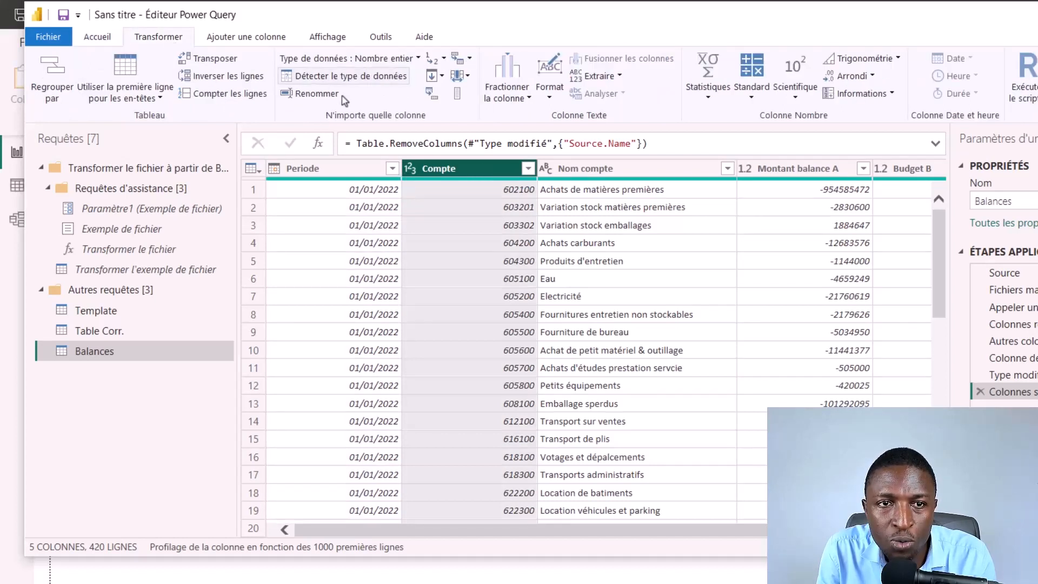
click(619, 77)
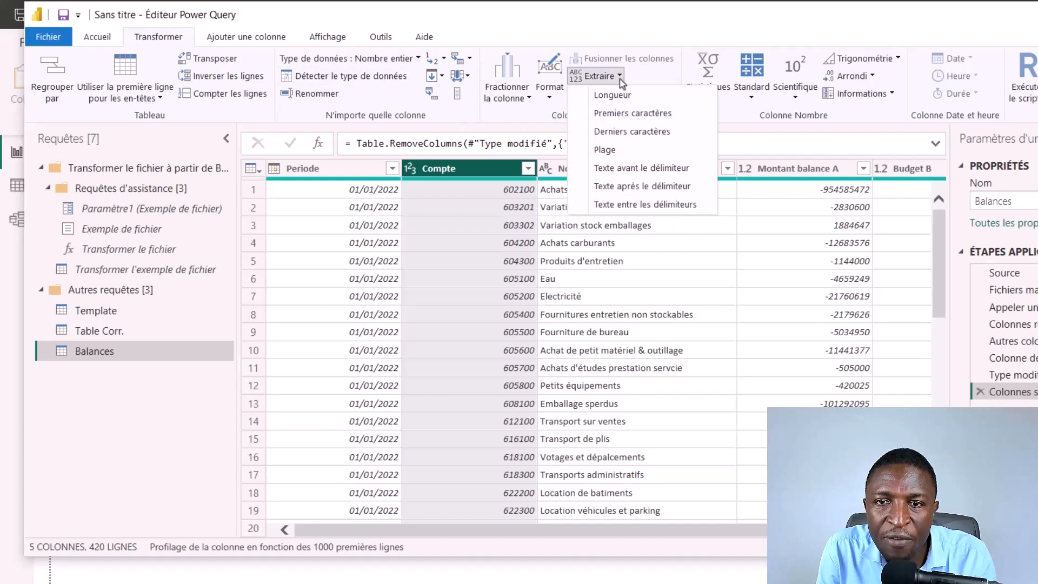
click(637, 118)
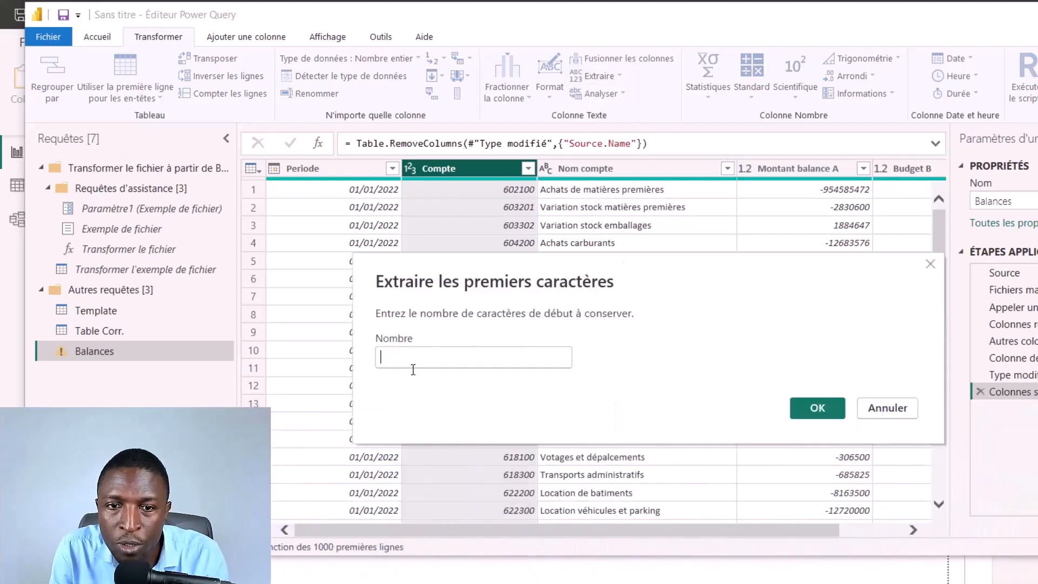
text(4)
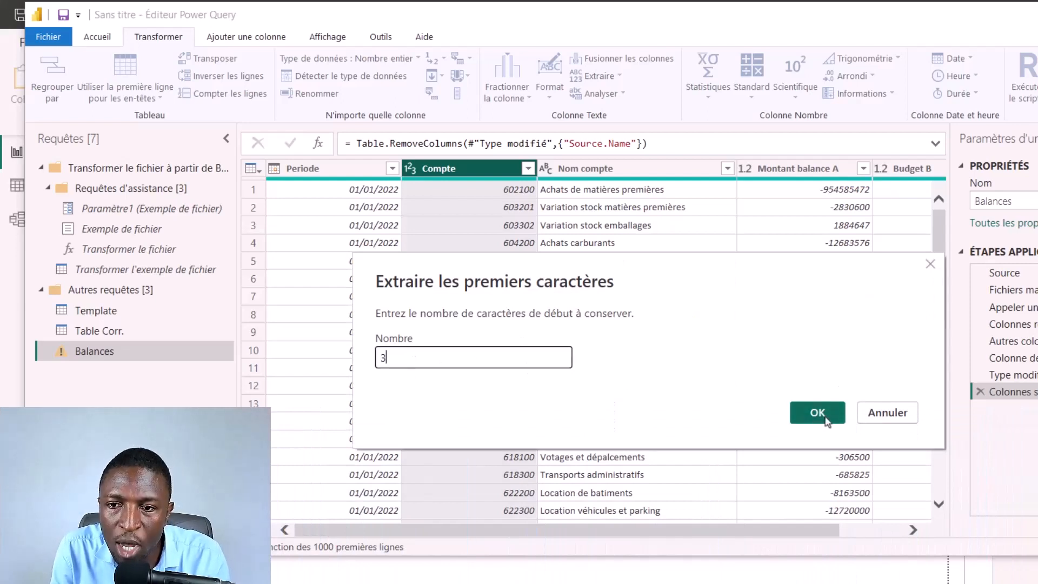
click(816, 411)
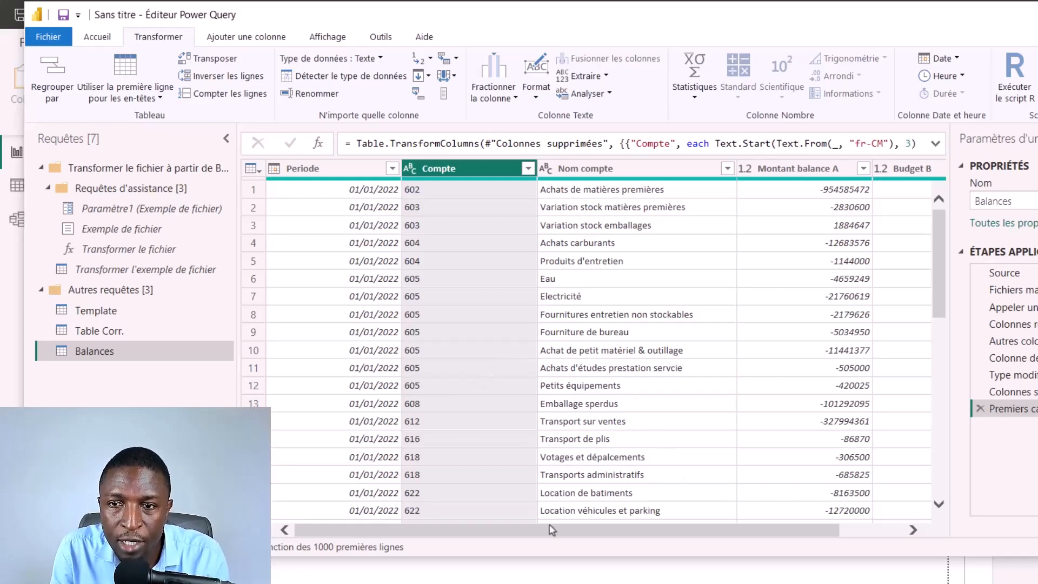
Step: Rename the Montant balance A column as Mt Reel and the Budget B column as Mt Budget
drag(680, 535, 744, 535)
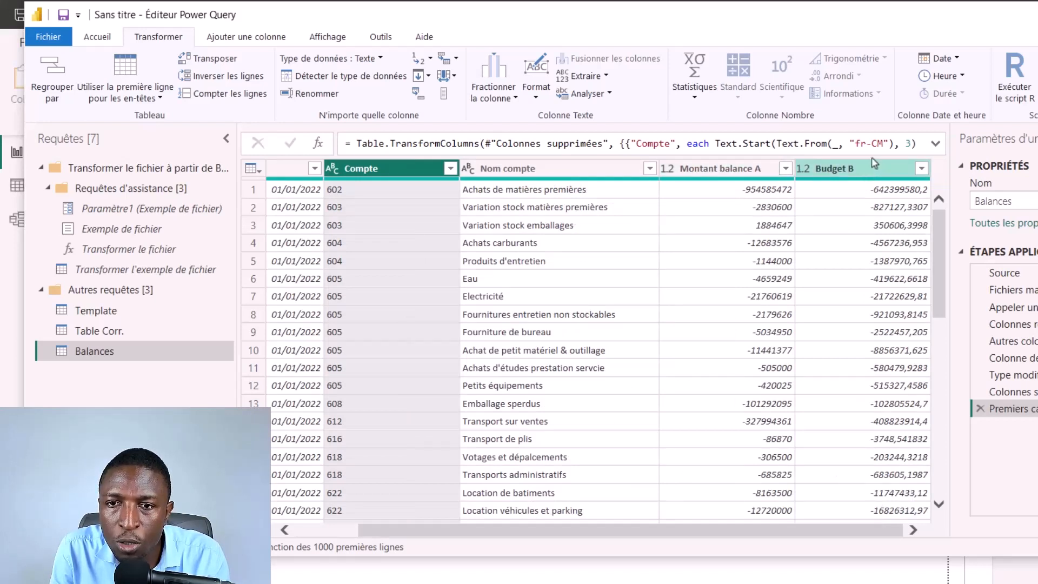
double_click(723, 168)
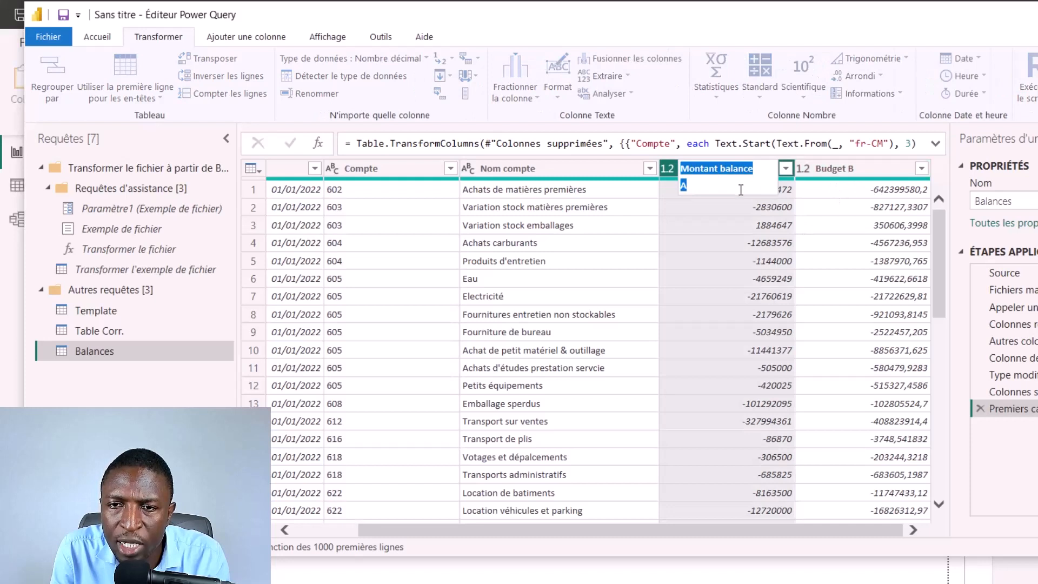
text(Mt)
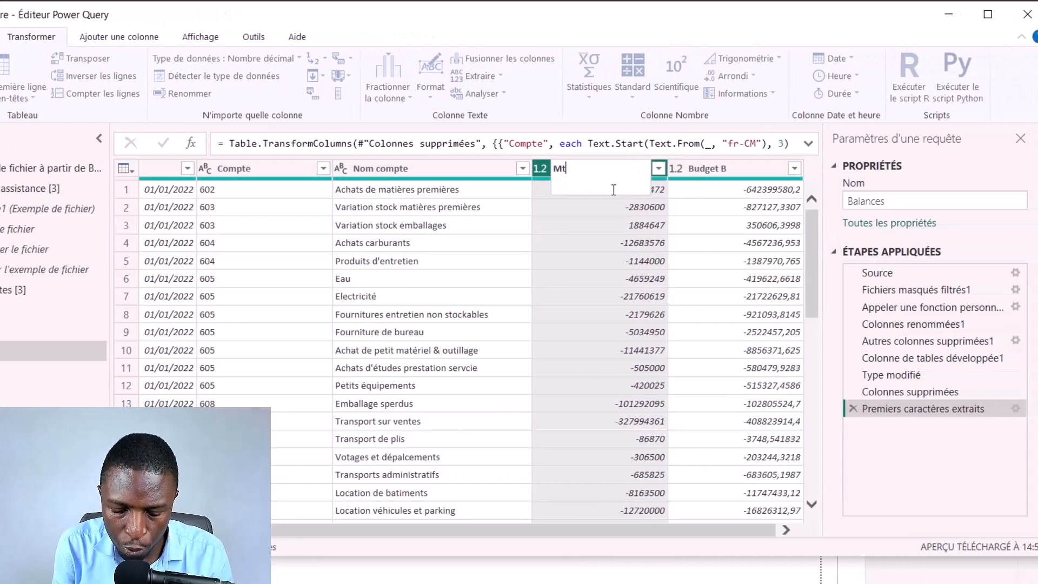
text( Reel)
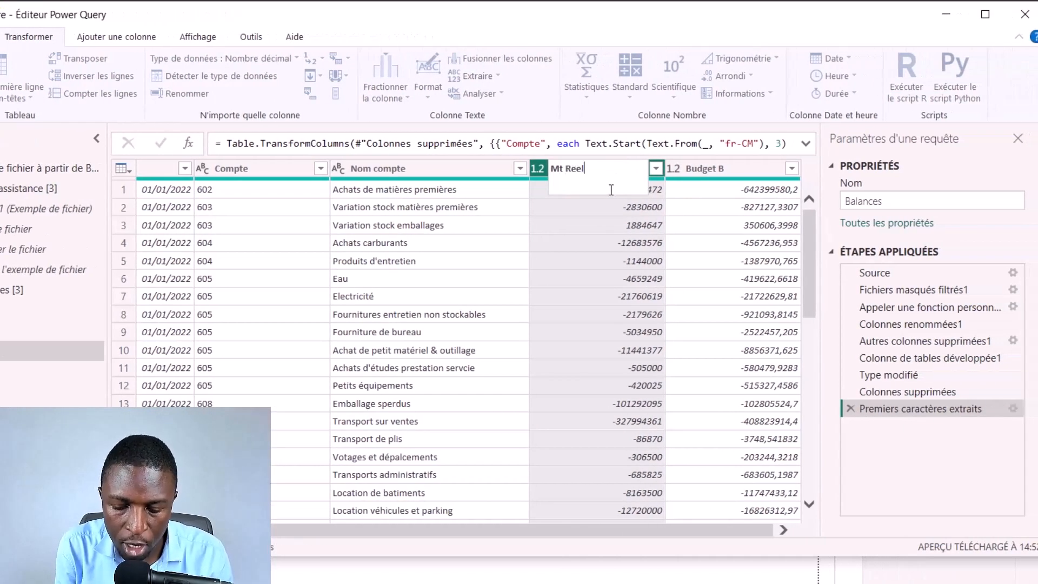
key(Return)
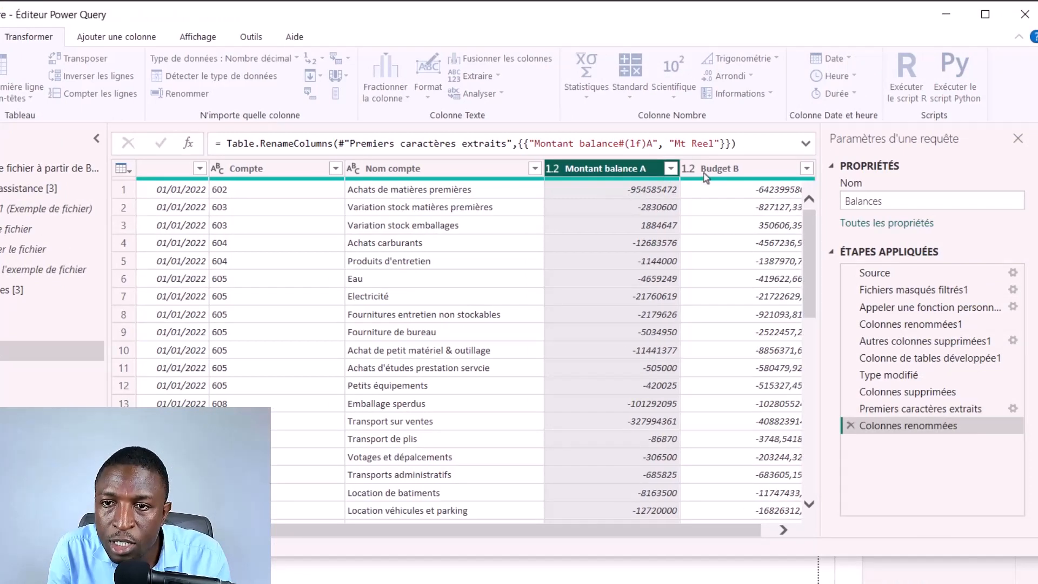
double_click(722, 177)
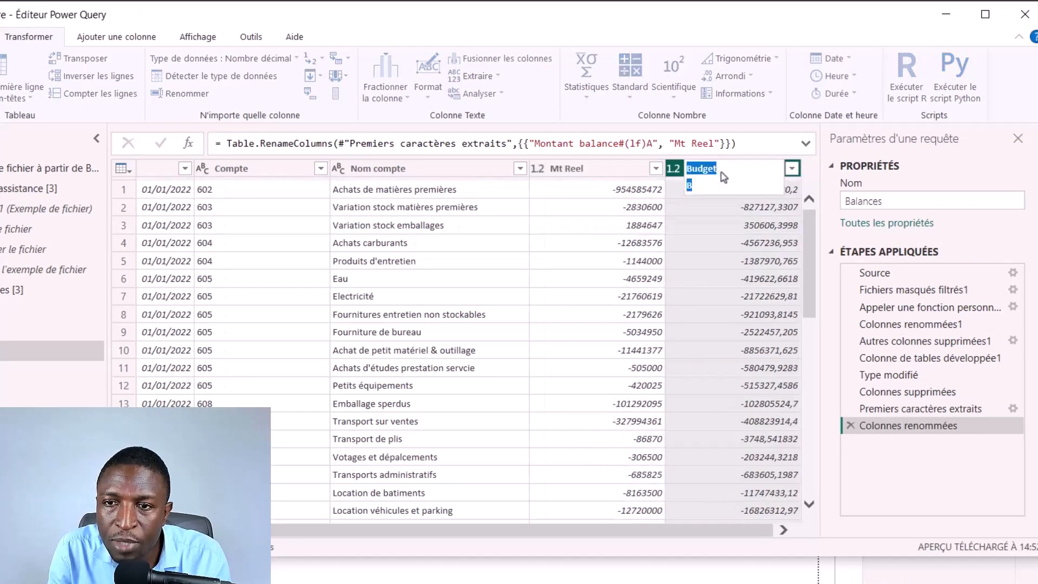
text(Mt Budget)
key(Return)
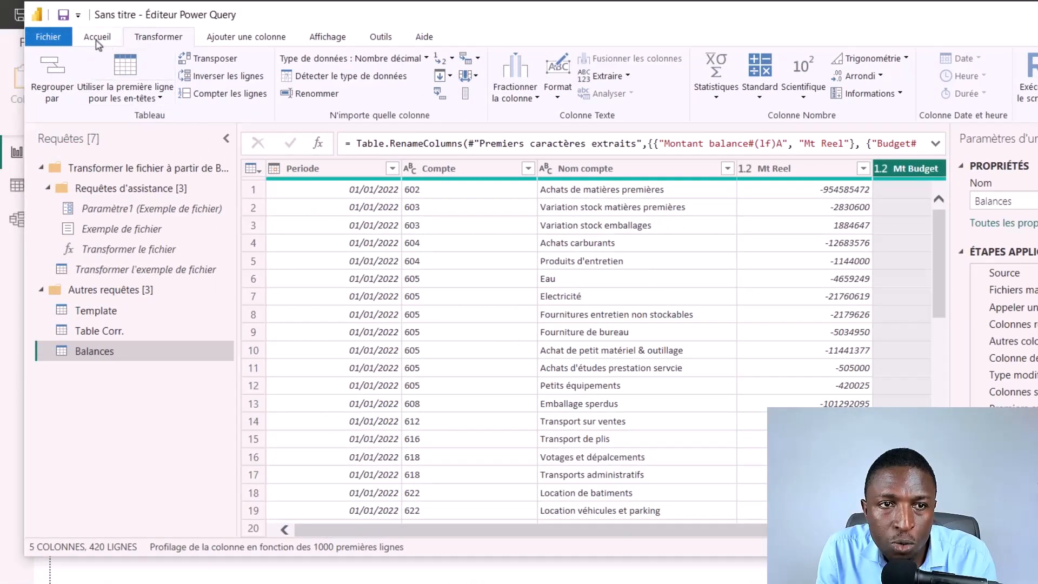
Step: Close the query editor and apply the changes to load all the queries into the report
click(98, 39)
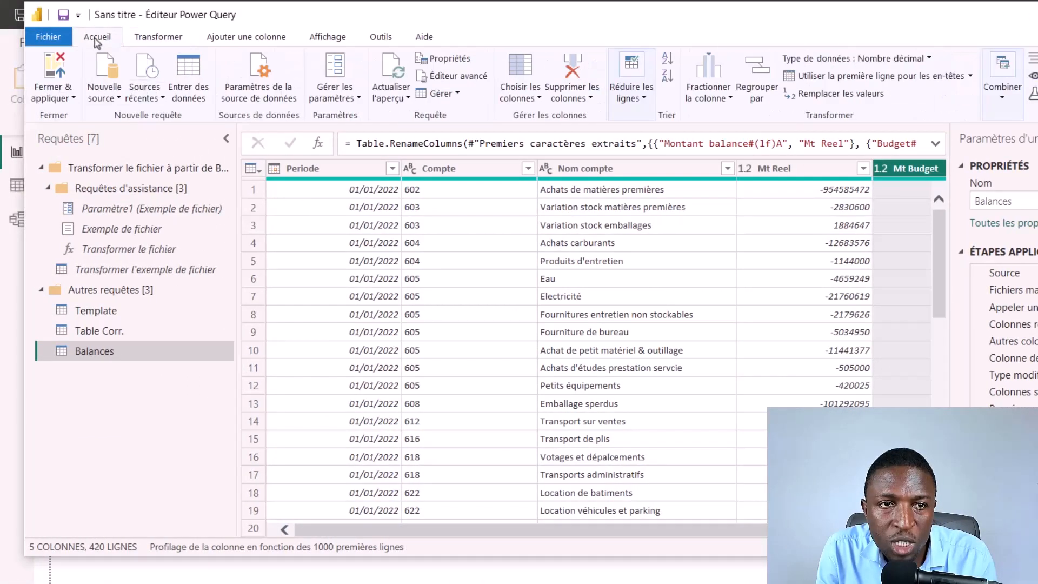
click(66, 100)
click(90, 115)
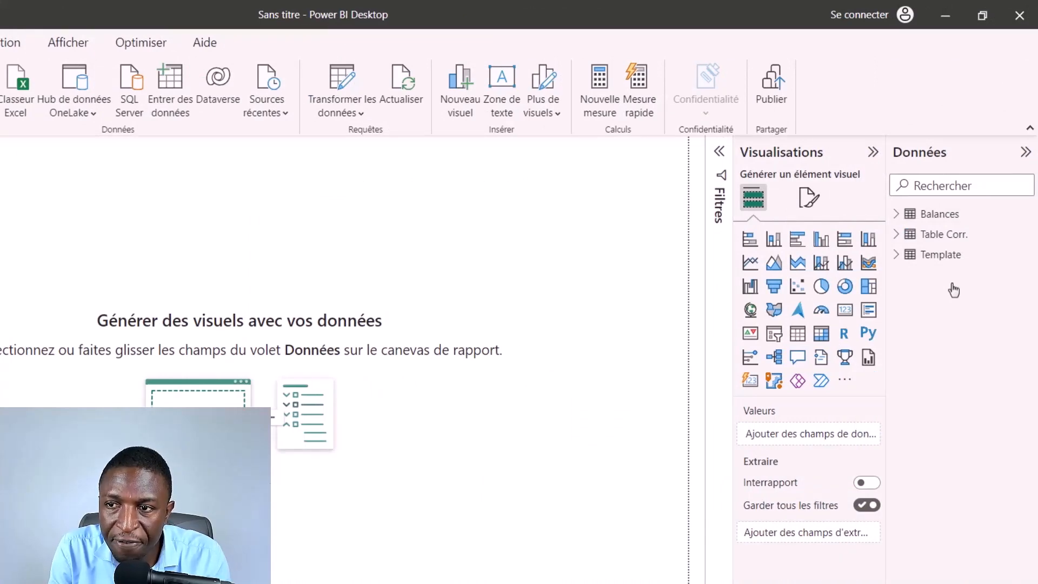
Step: Review the rows and fields of the loaded Balances, Table Corr. and Template tables in the data view
click(930, 258)
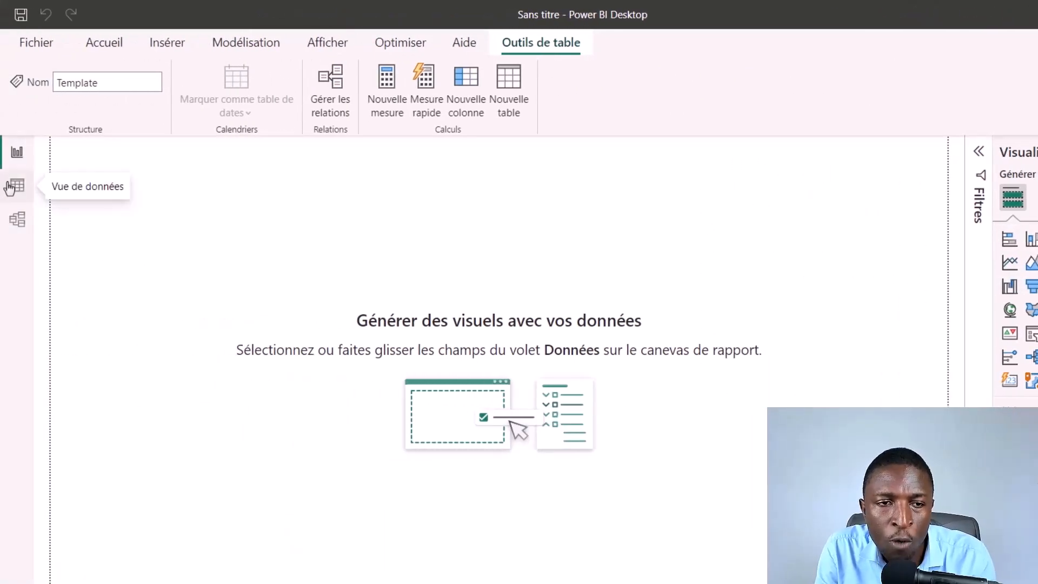
click(10, 188)
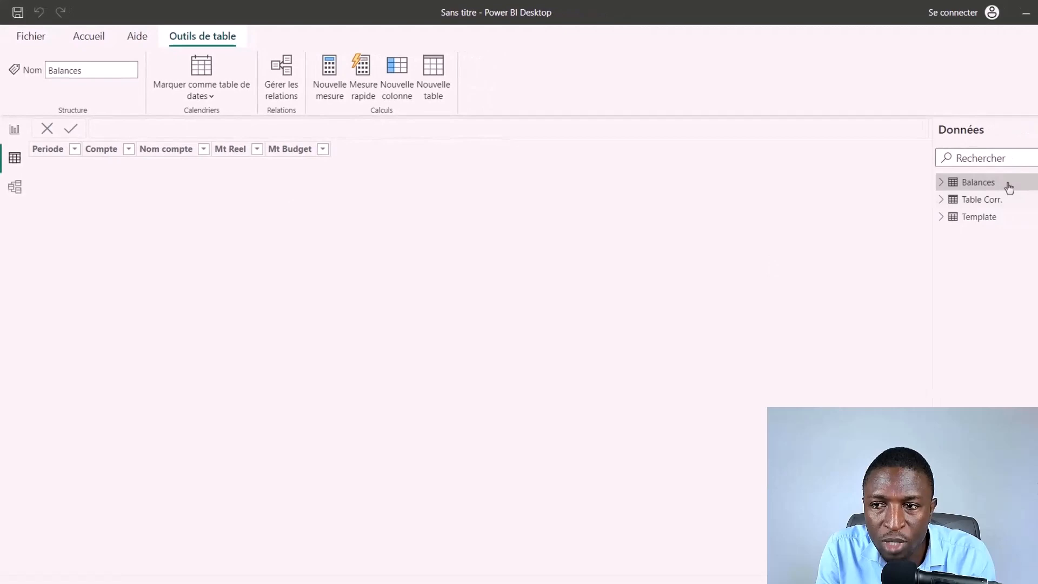
click(56, 154)
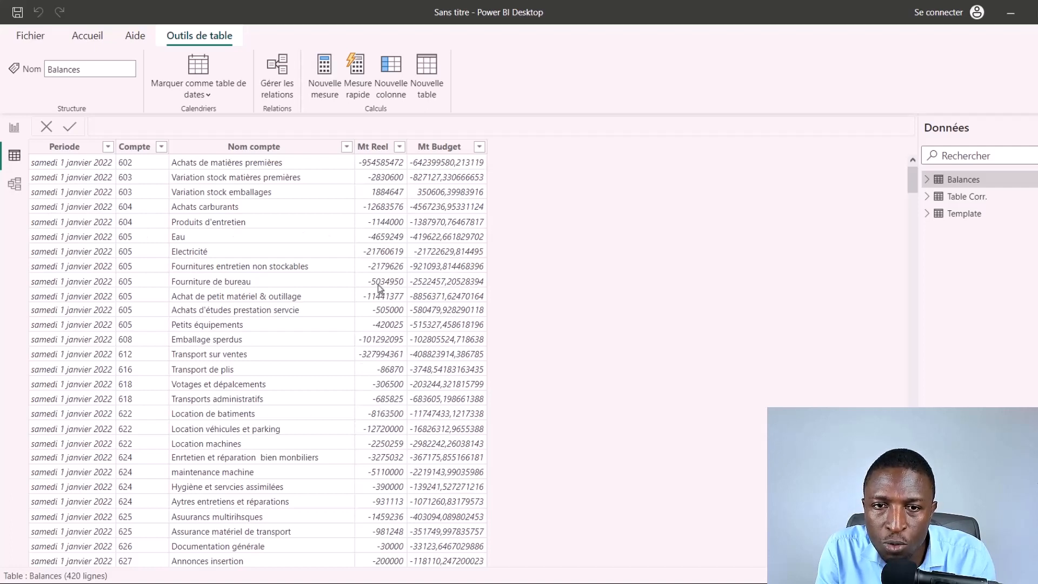
click(968, 196)
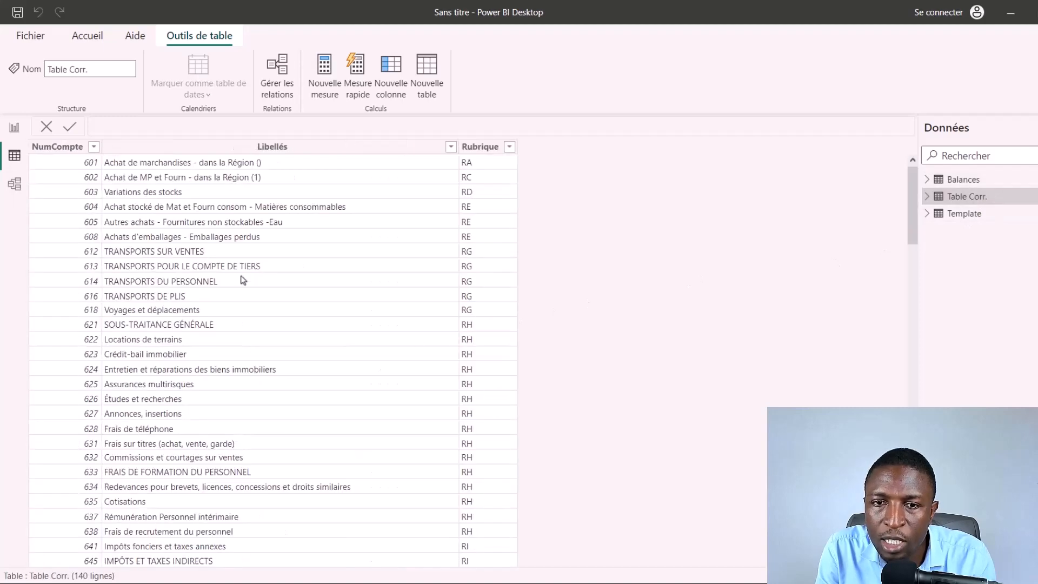
click(964, 213)
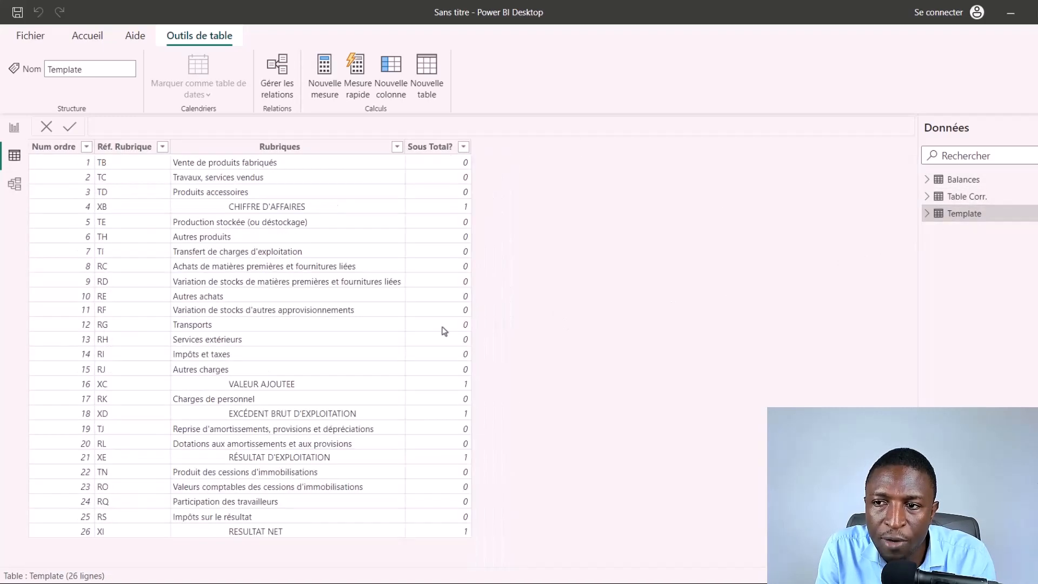
click(928, 214)
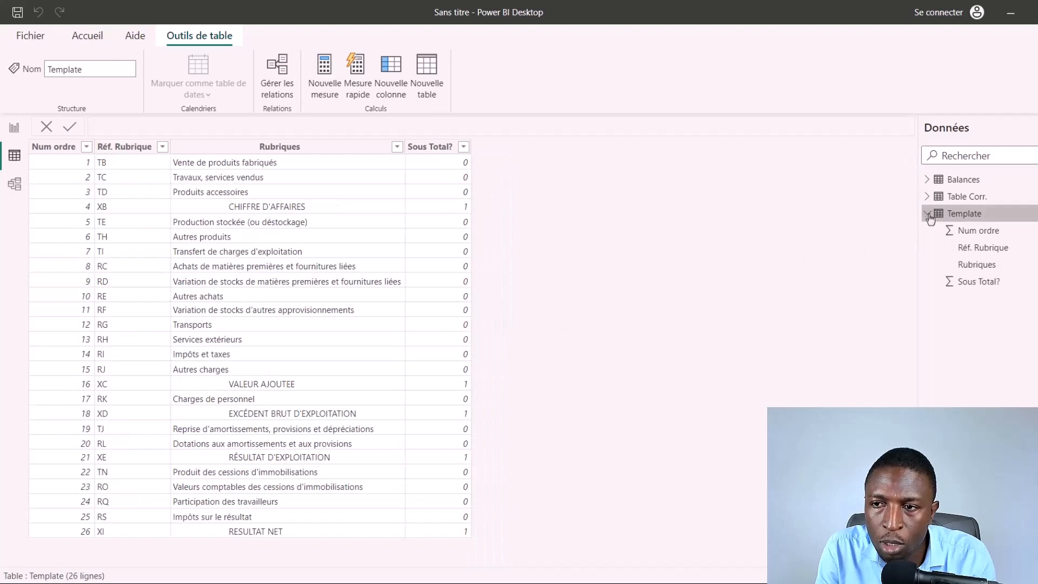
click(928, 196)
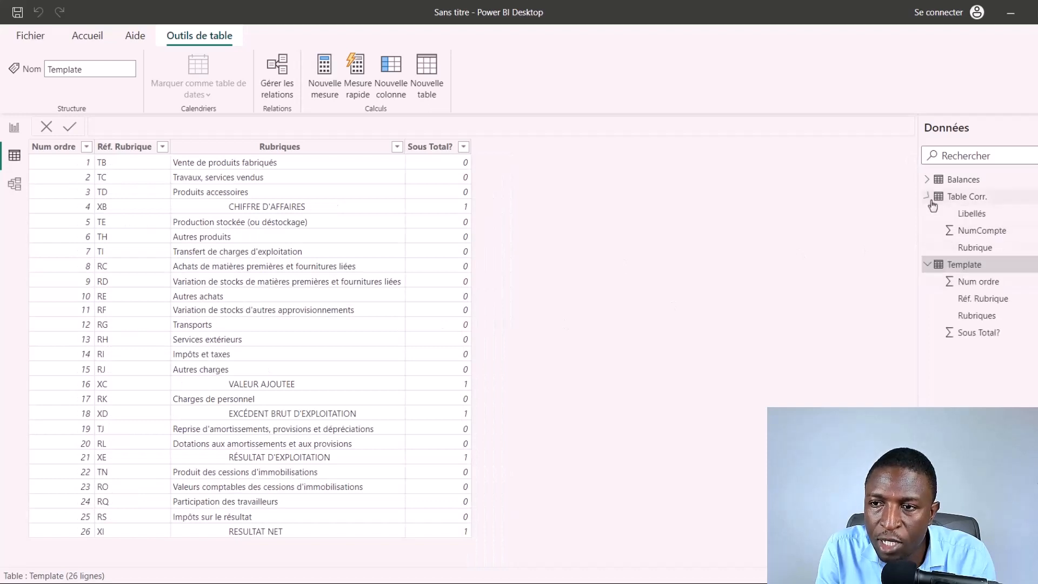
click(928, 180)
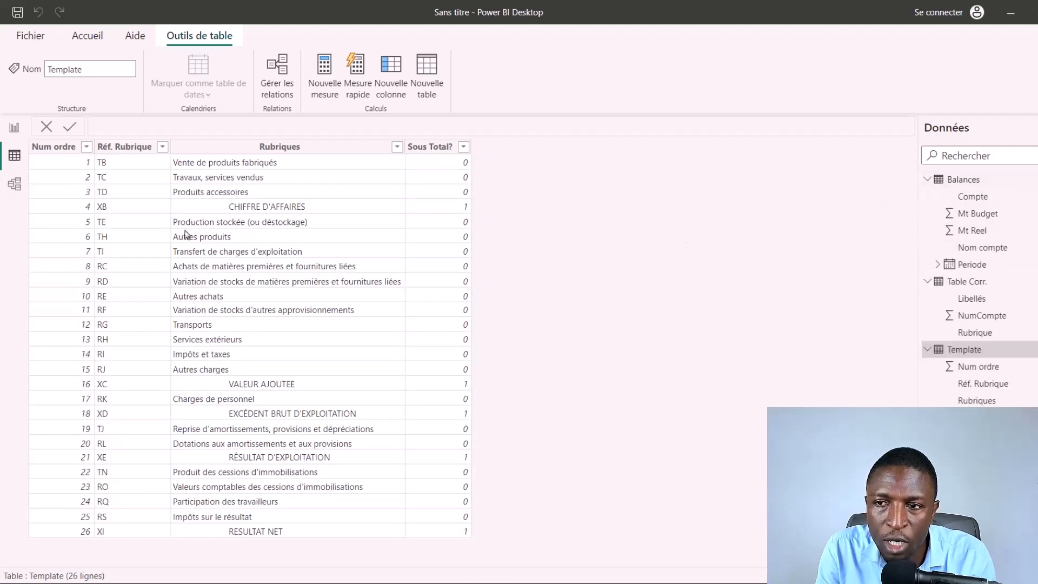
Step: In the model view, collapse the properties, place the Balances card beside Table Corr. and make the Table Corr. card taller
click(16, 186)
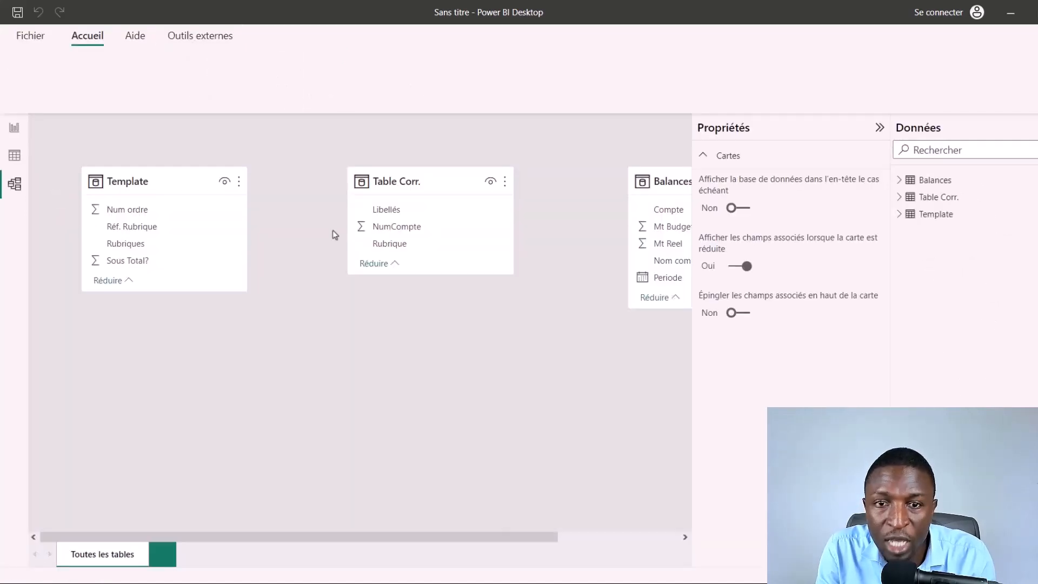
click(150, 180)
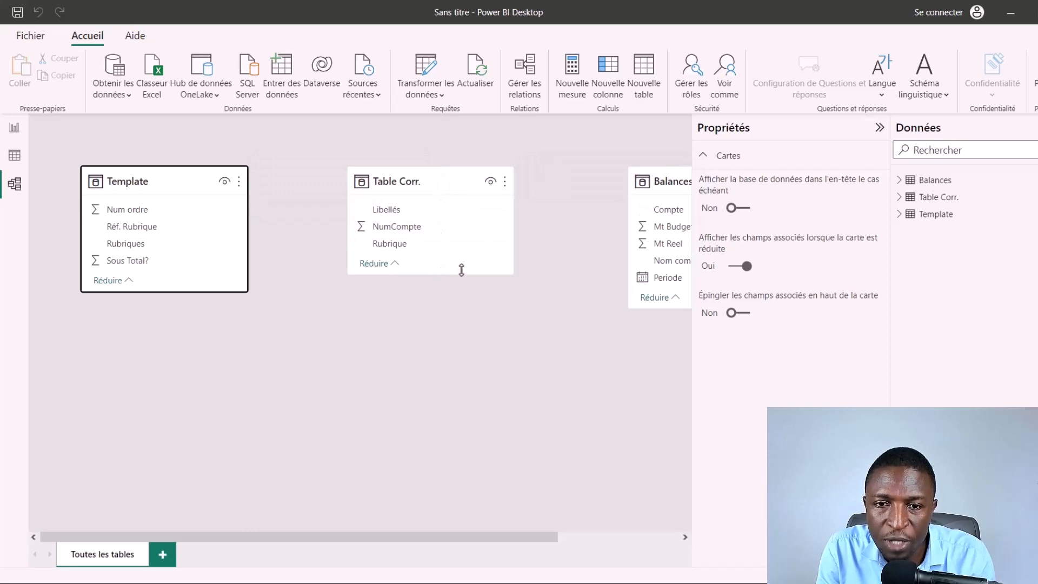
drag(673, 184, 577, 185)
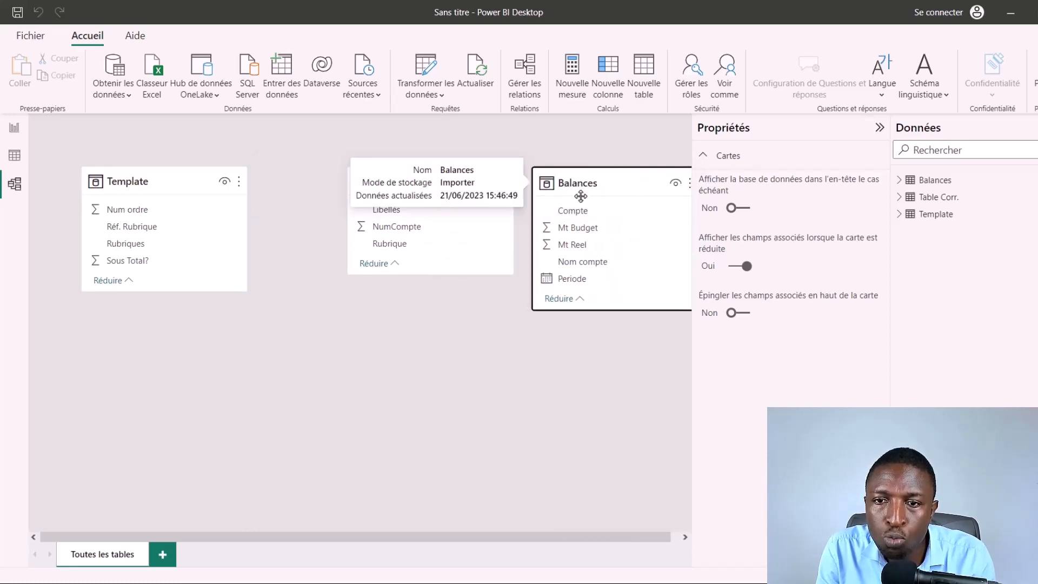
click(880, 128)
drag(620, 183, 651, 183)
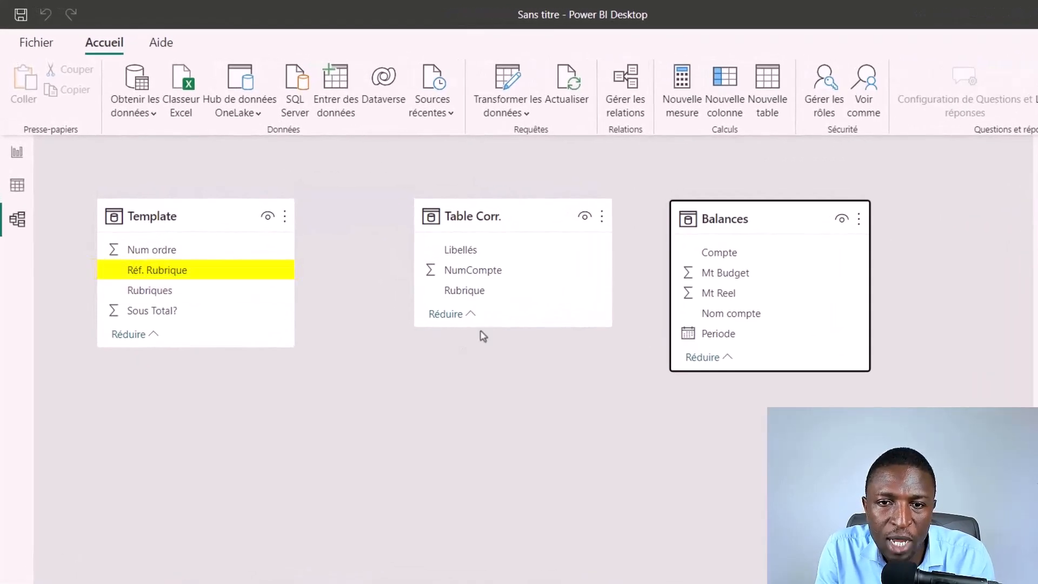
drag(505, 325, 507, 412)
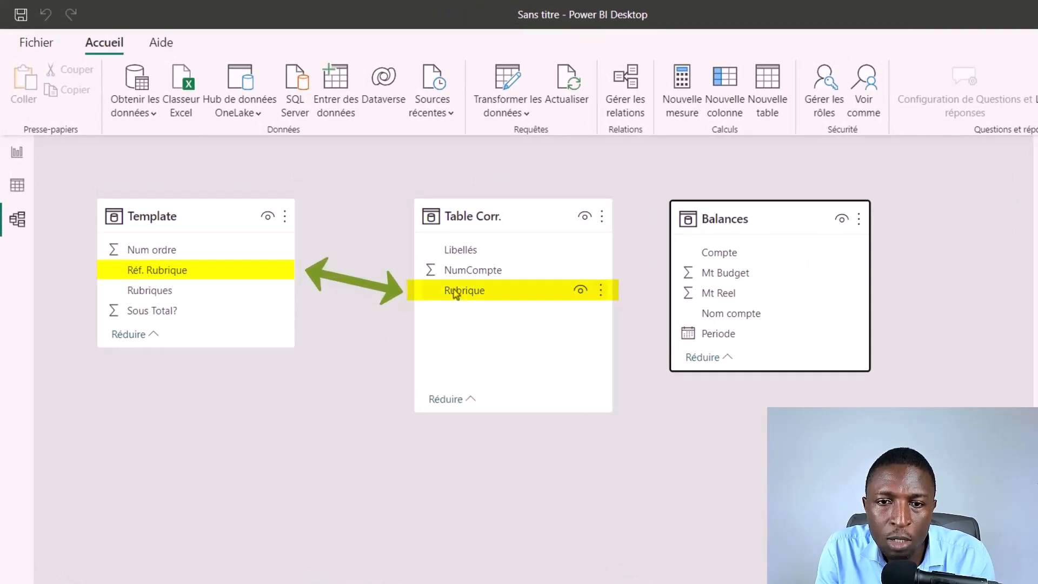
Step: Create a relationship from Template's Réf. Rubrique to Table Corr.'s Rubrique, and shift the Balances card slightly farther from Table Corr
click(161, 276)
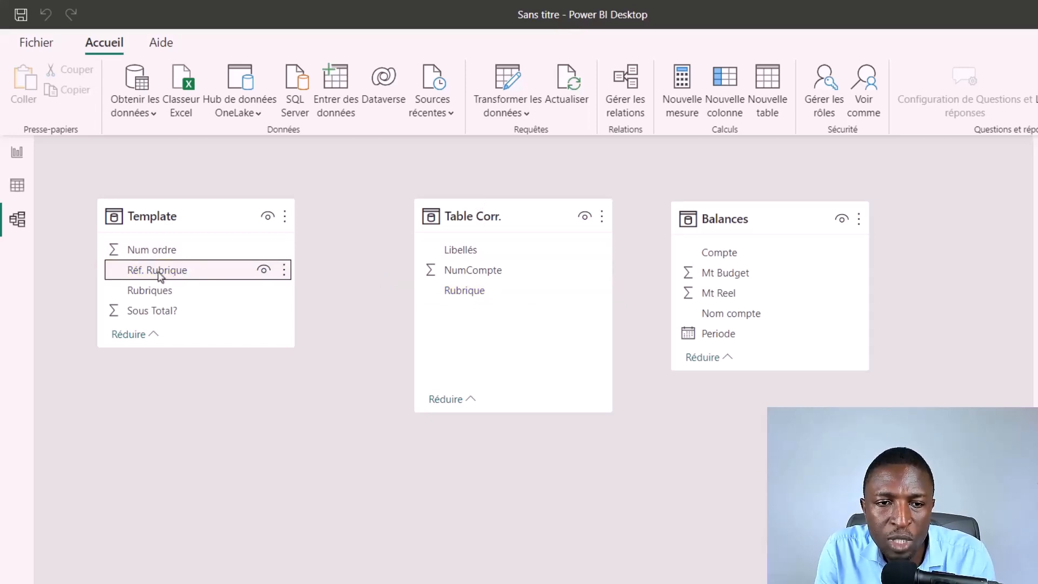
drag(161, 276, 327, 277)
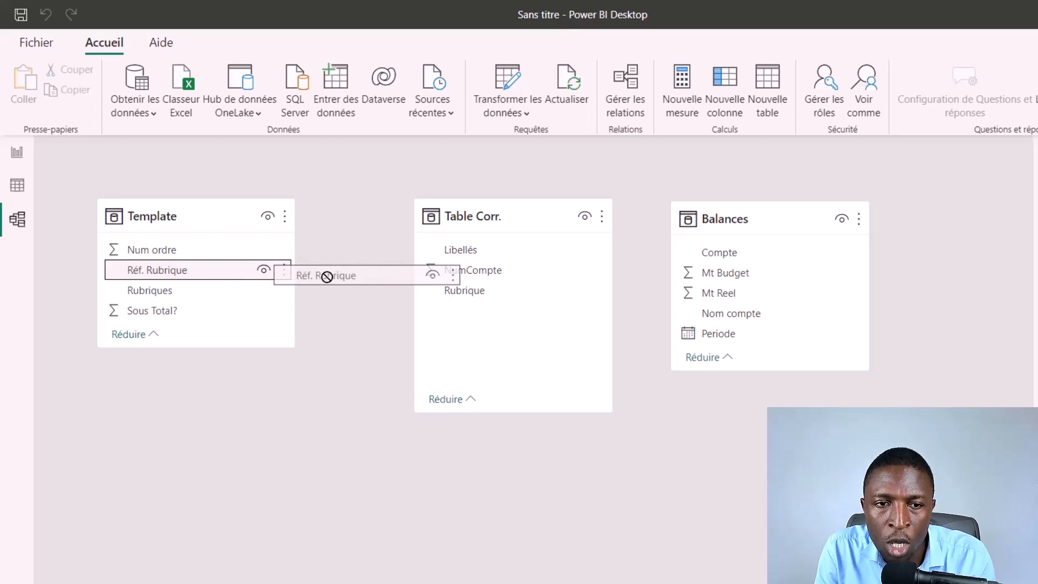
drag(327, 277, 482, 293)
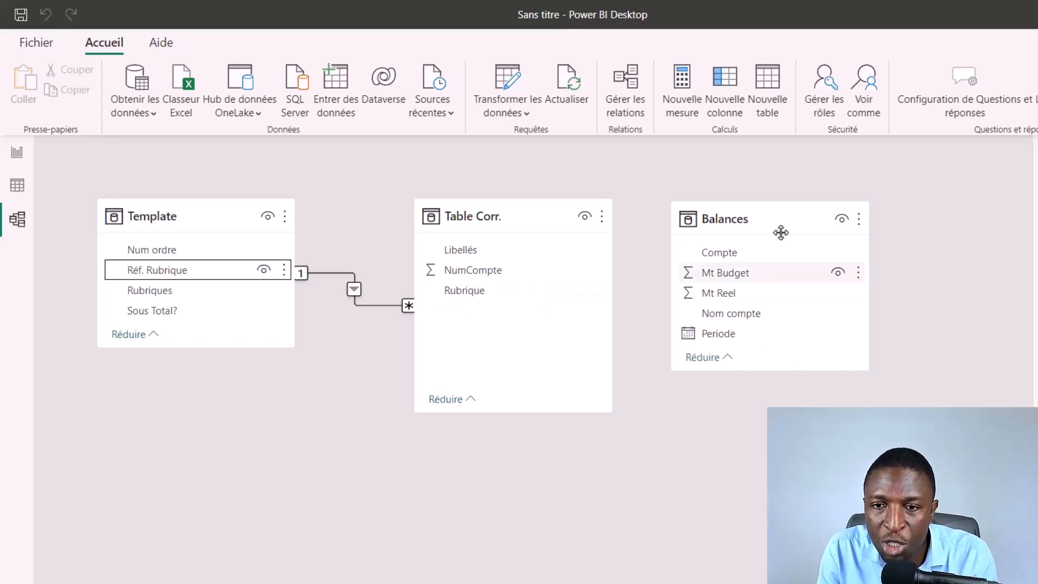
drag(781, 228, 814, 235)
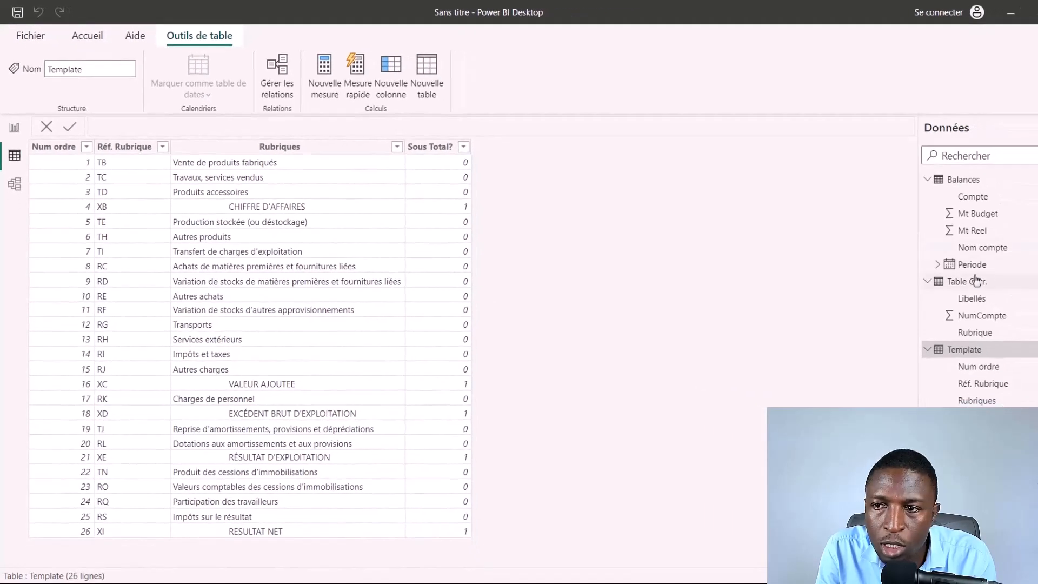
Step: Compare the account columns of Balances and Table Corr. in the data view, and create a relationship from Balances' Compte to Table Corr.'s NumCompte
click(940, 179)
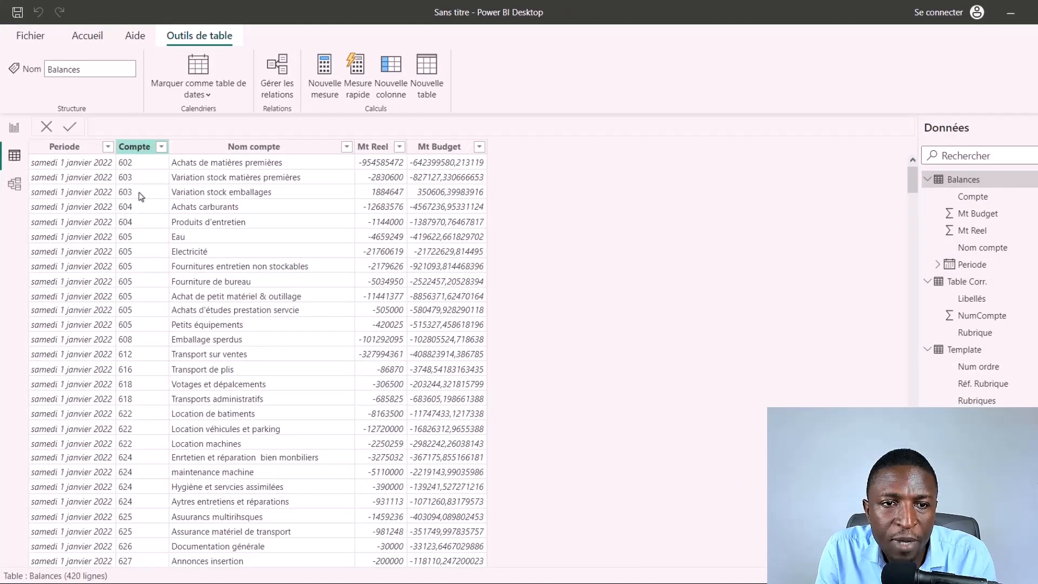
click(140, 148)
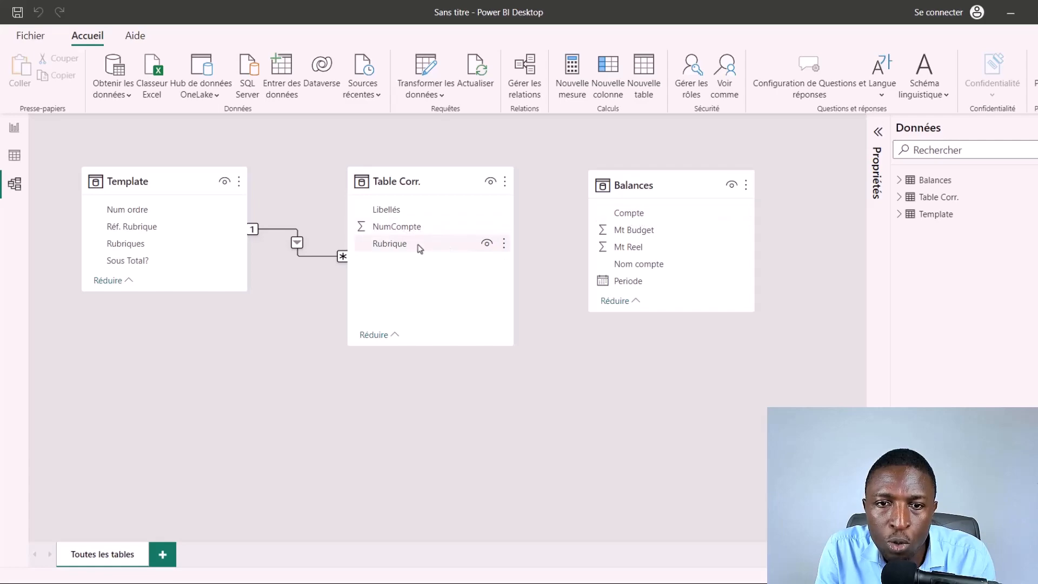
click(14, 157)
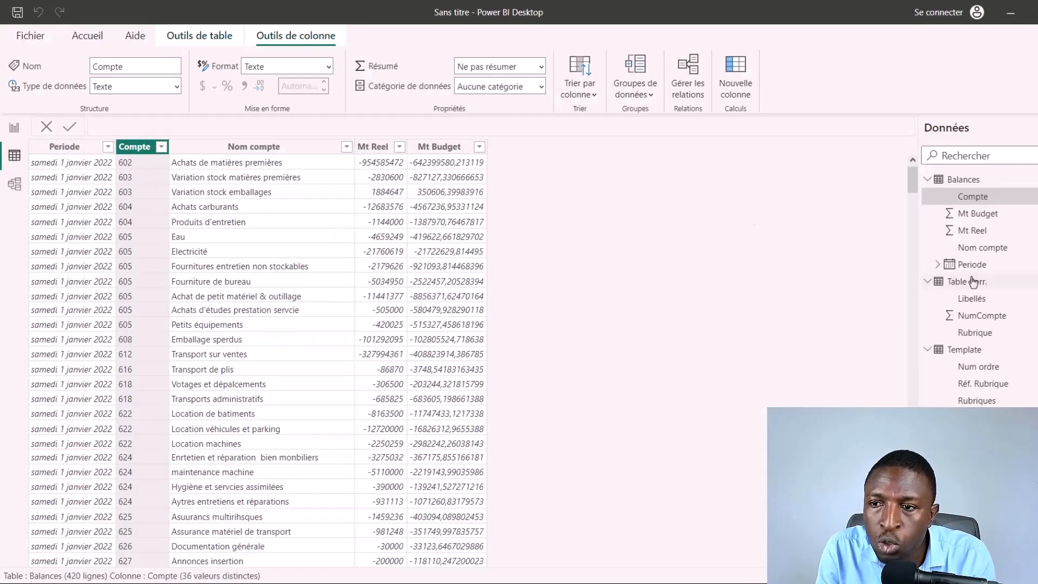
click(936, 291)
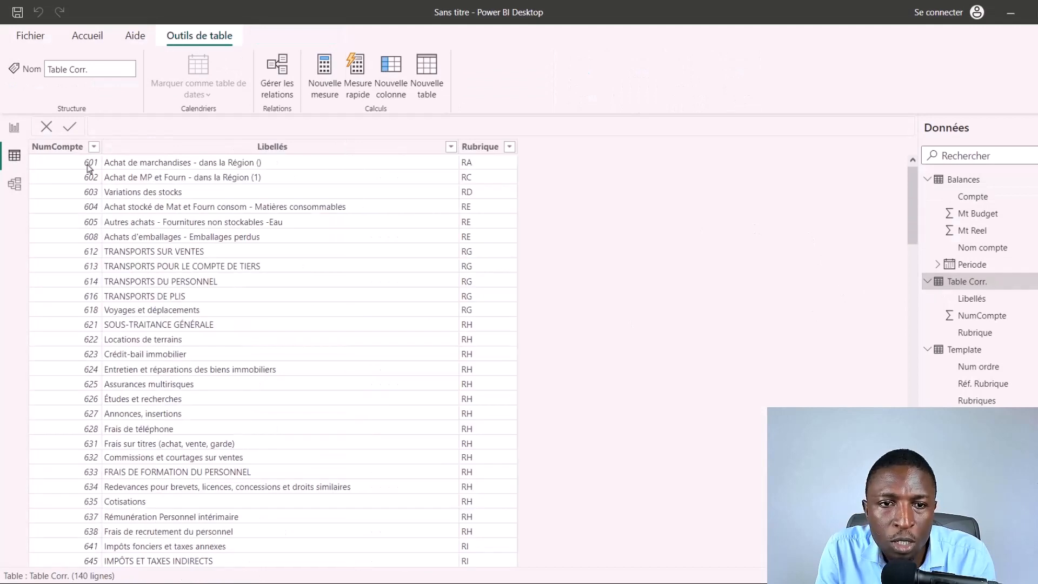
click(70, 149)
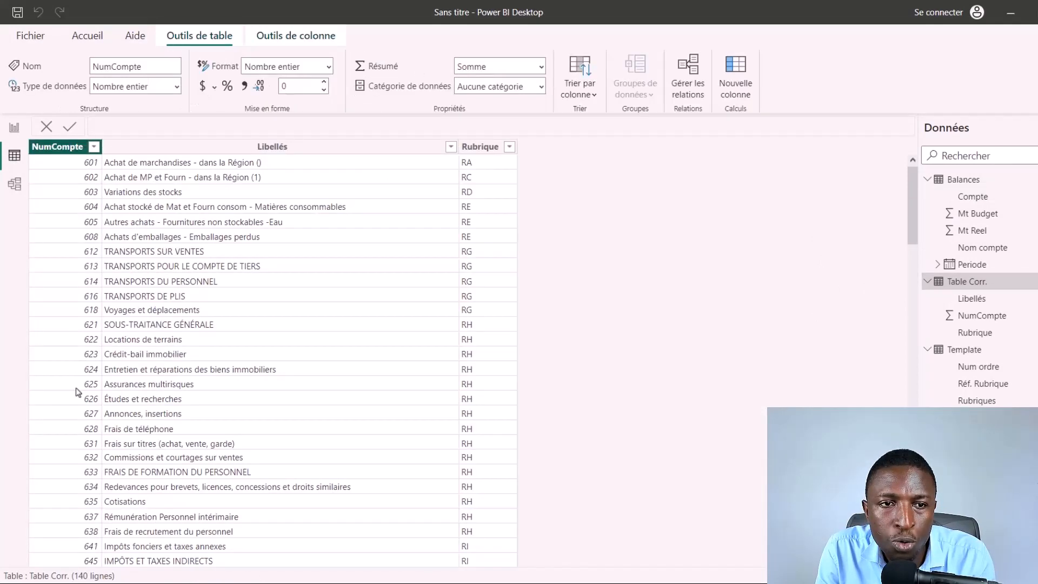
click(14, 185)
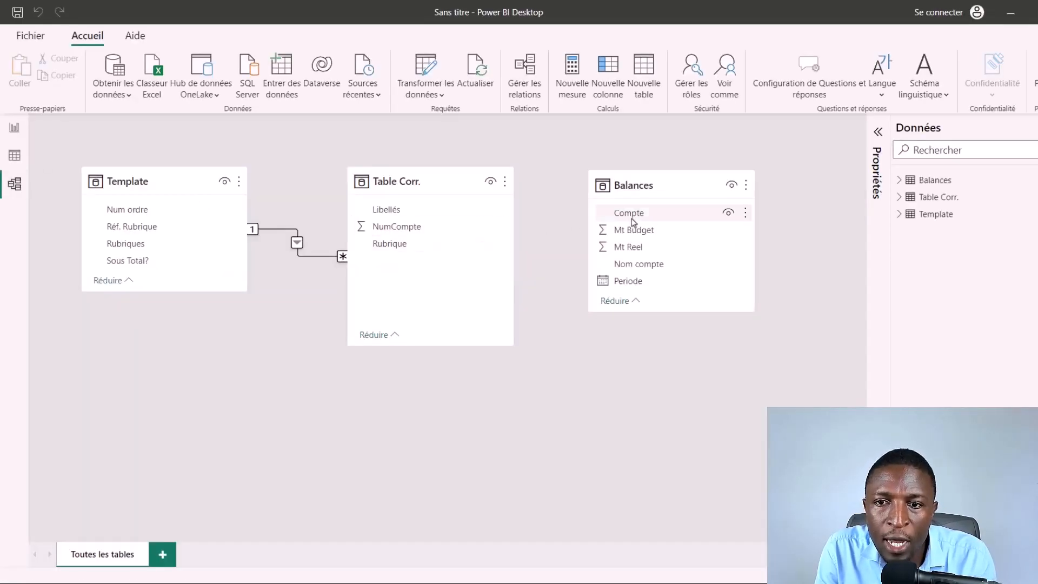
drag(632, 222, 420, 221)
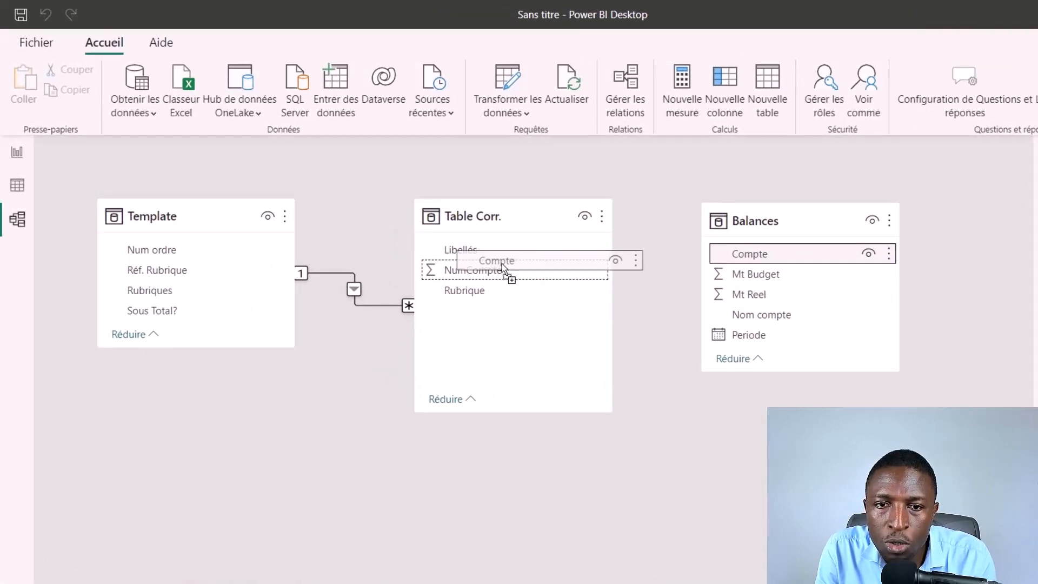
drag(502, 264, 497, 268)
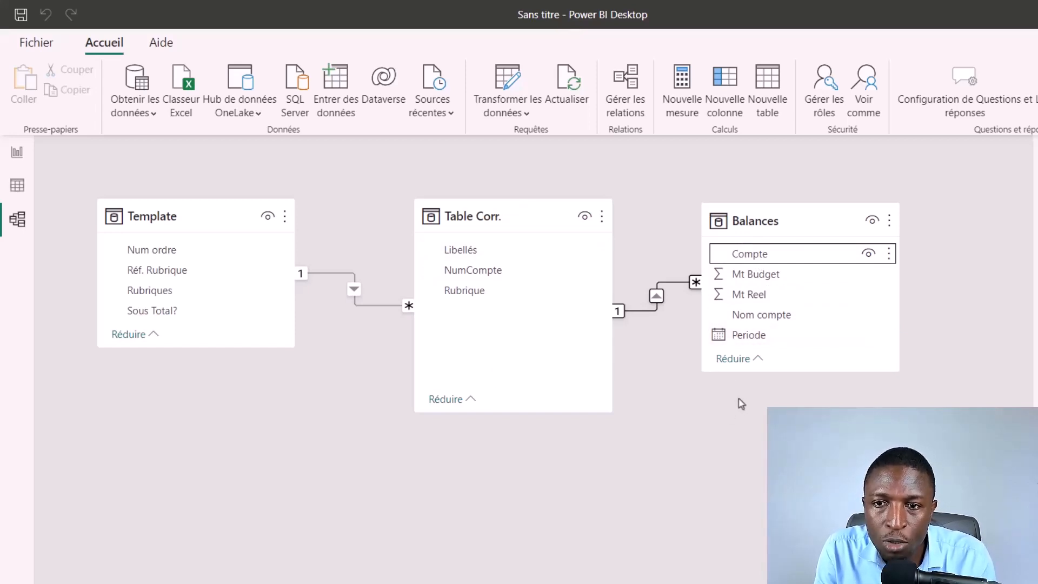
Step: Check the Periode column of Balances in the data view, and move the Table Corr. card slightly closer to Template in the model view
click(18, 185)
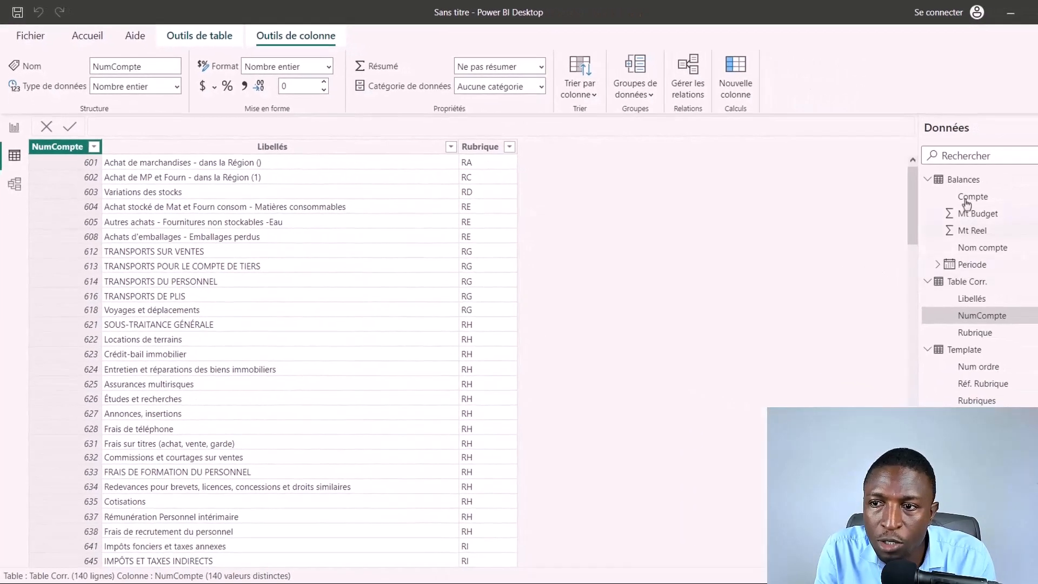
click(968, 182)
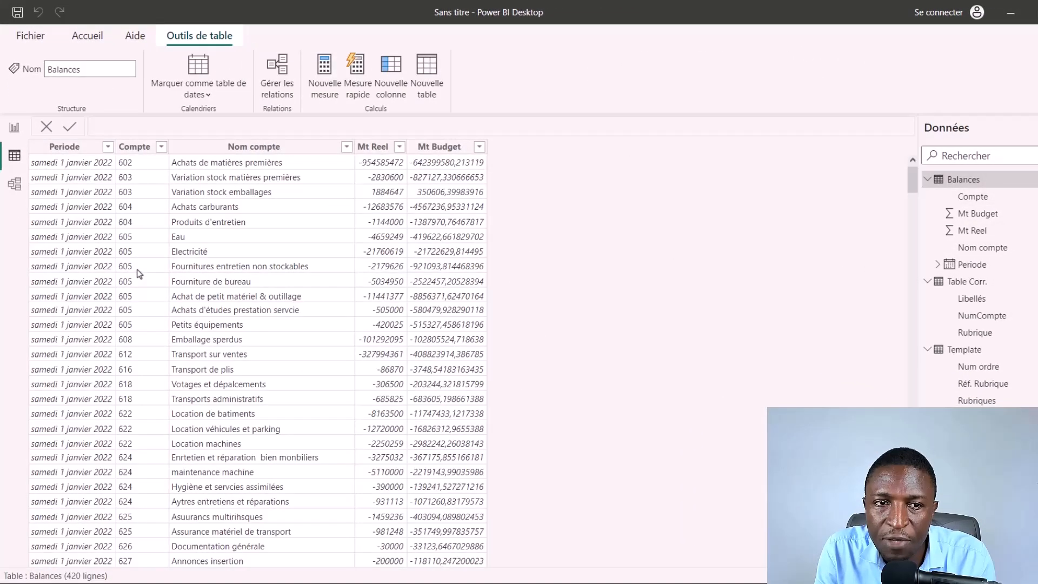
click(74, 148)
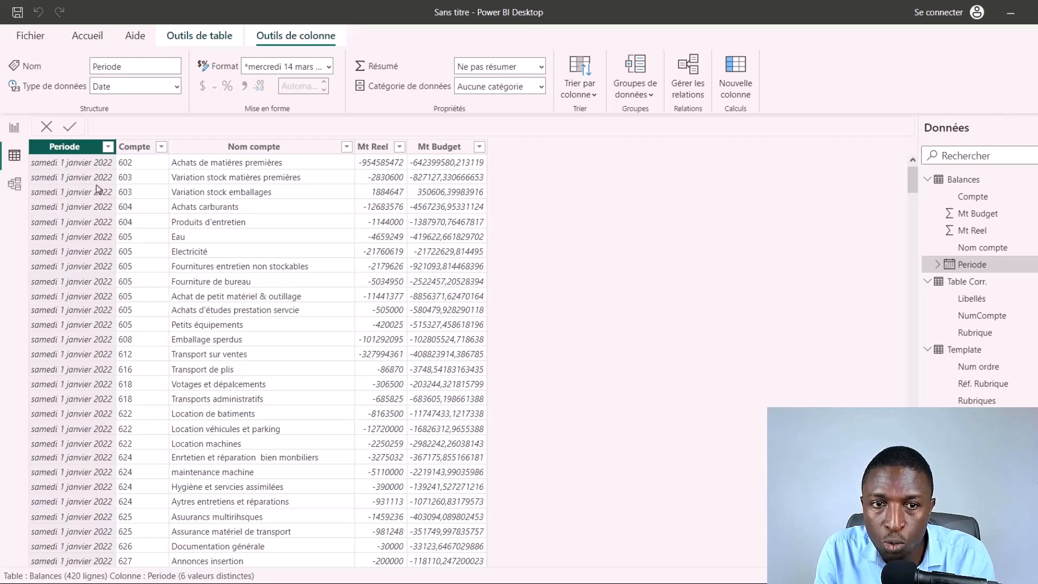
click(14, 184)
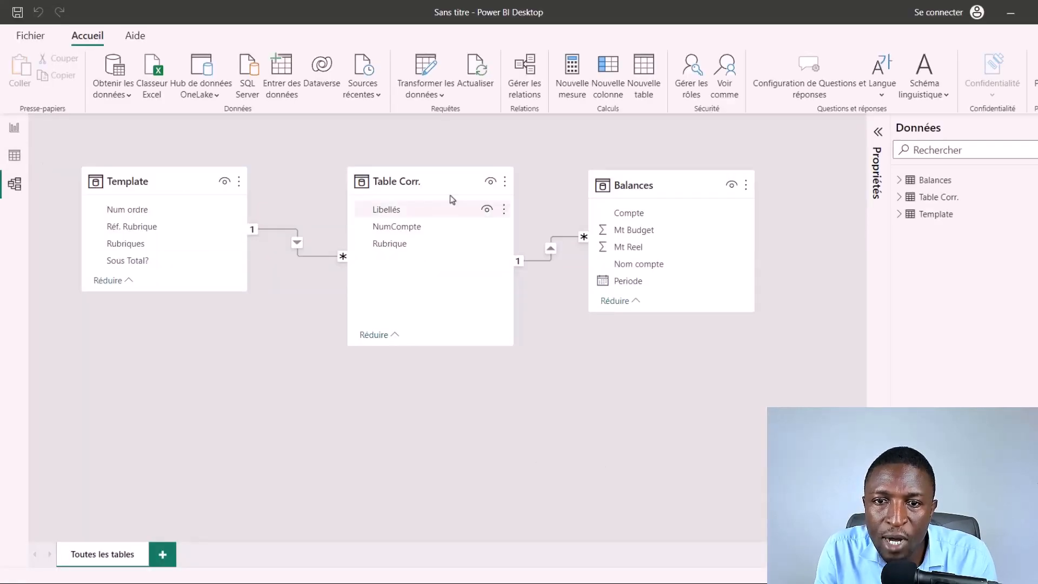
drag(431, 170, 421, 170)
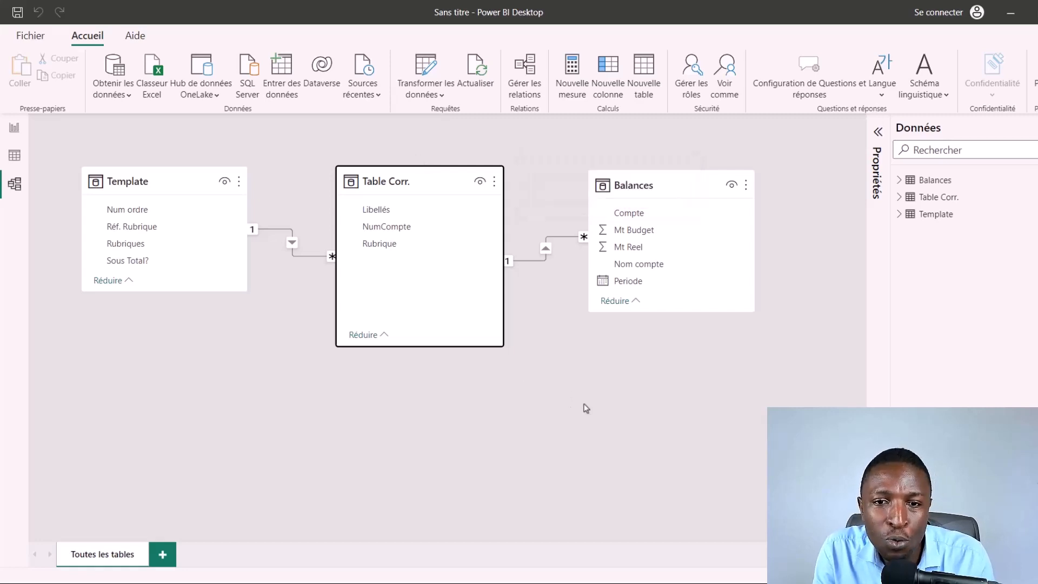
click(603, 401)
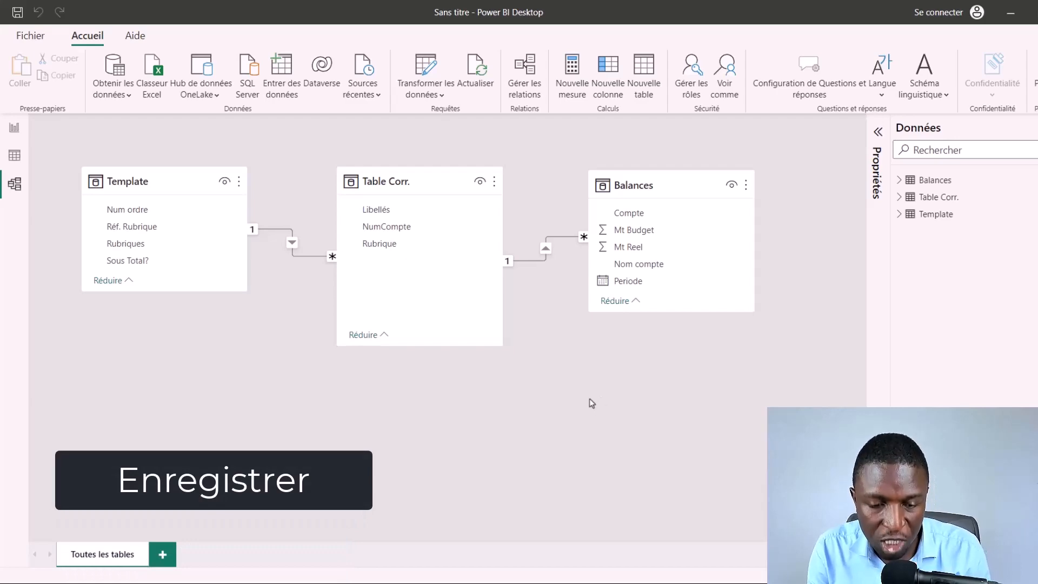
Step: Save the report as "Support CR Power Bi Déf" in the "8 - Compte resultat avec power bi" folder
key(ctrl+s)
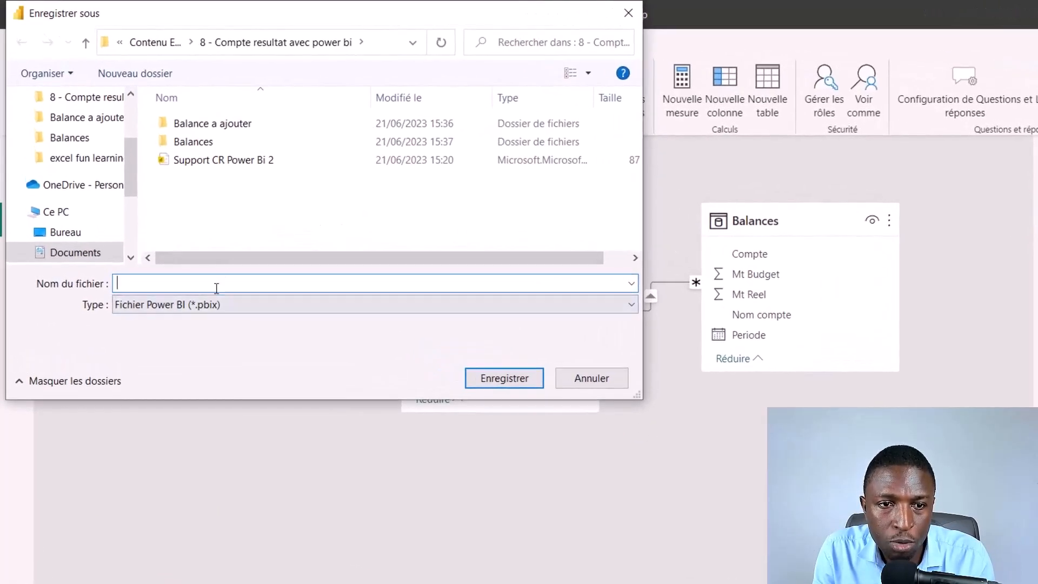
text(Suppor)
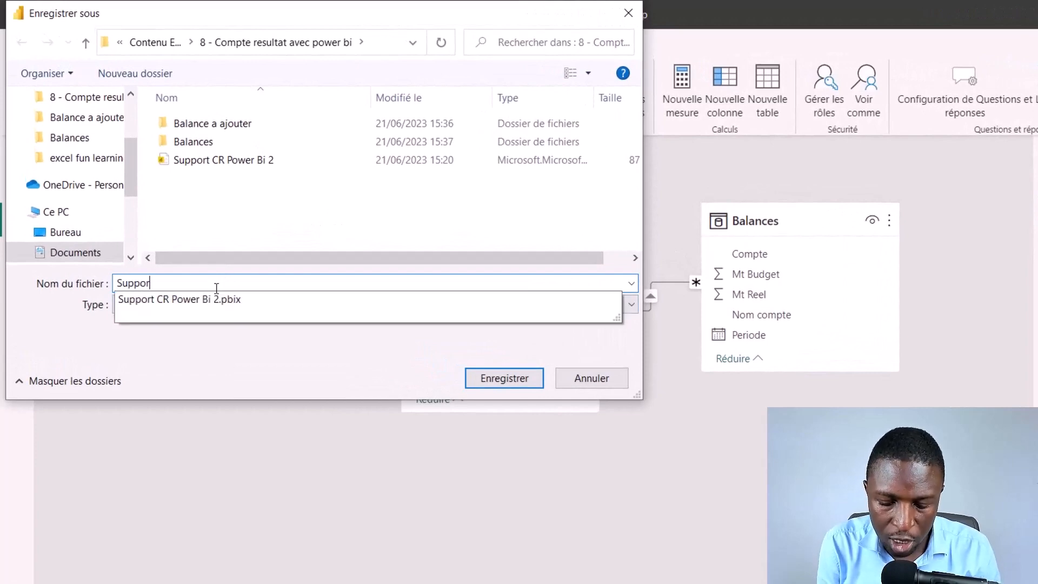
text(t CR )
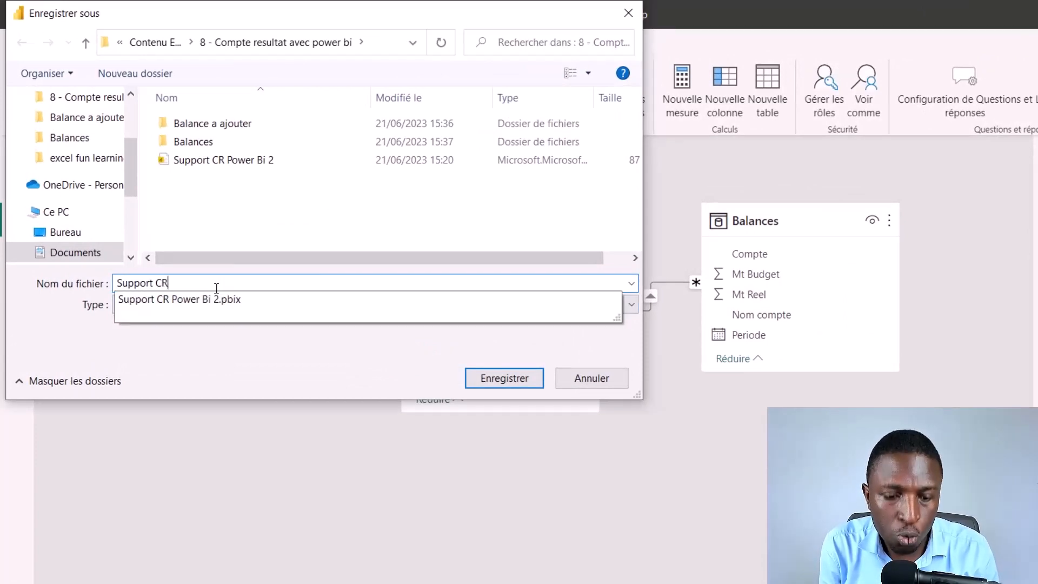
text(Power)
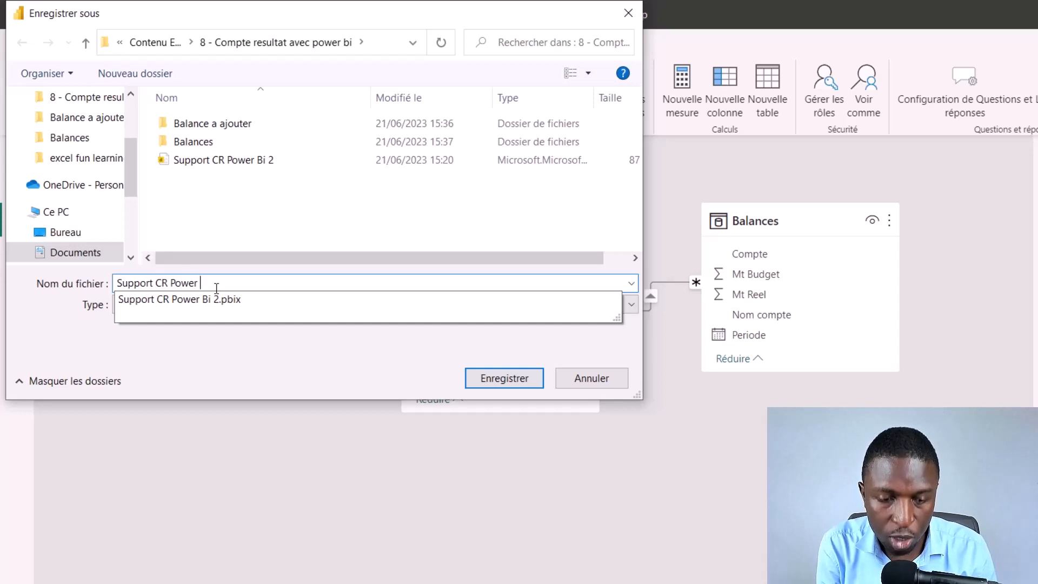
text( Bi Déf)
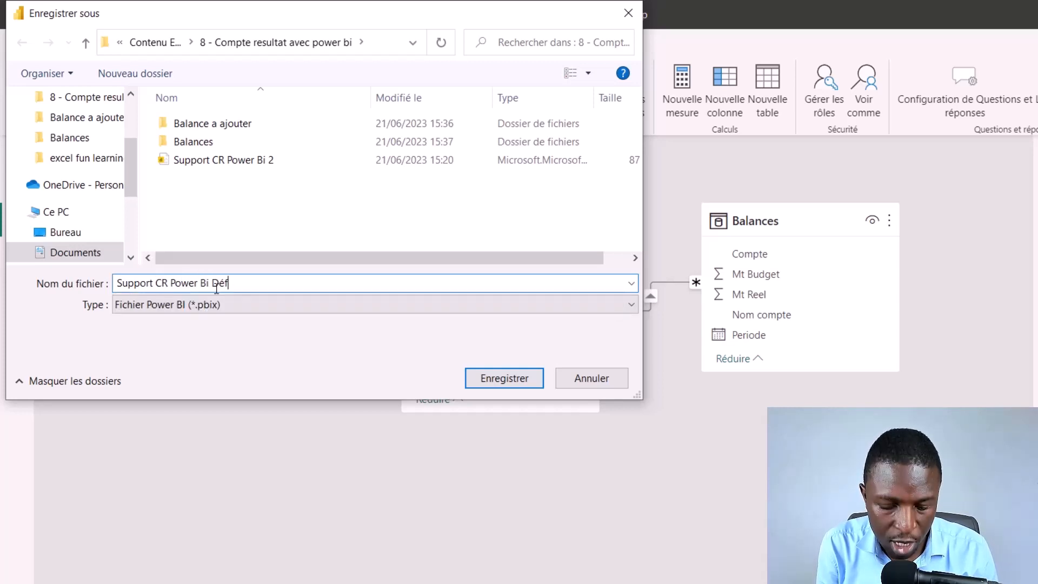
key(Return)
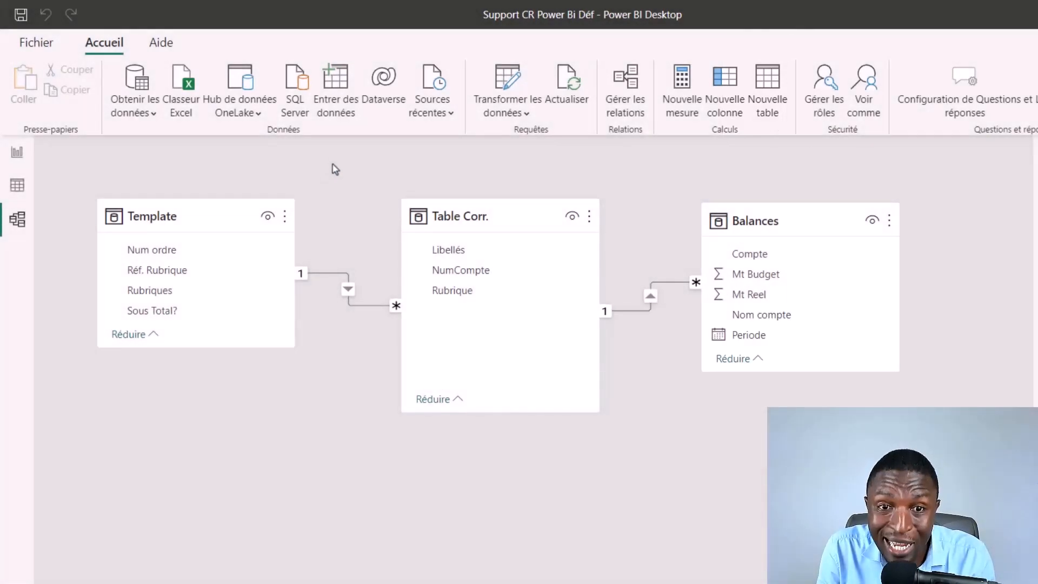
Step: Start a new calculated table named Calendar that uses the CALENDAR function
key(BackSpace)
text(Cale)
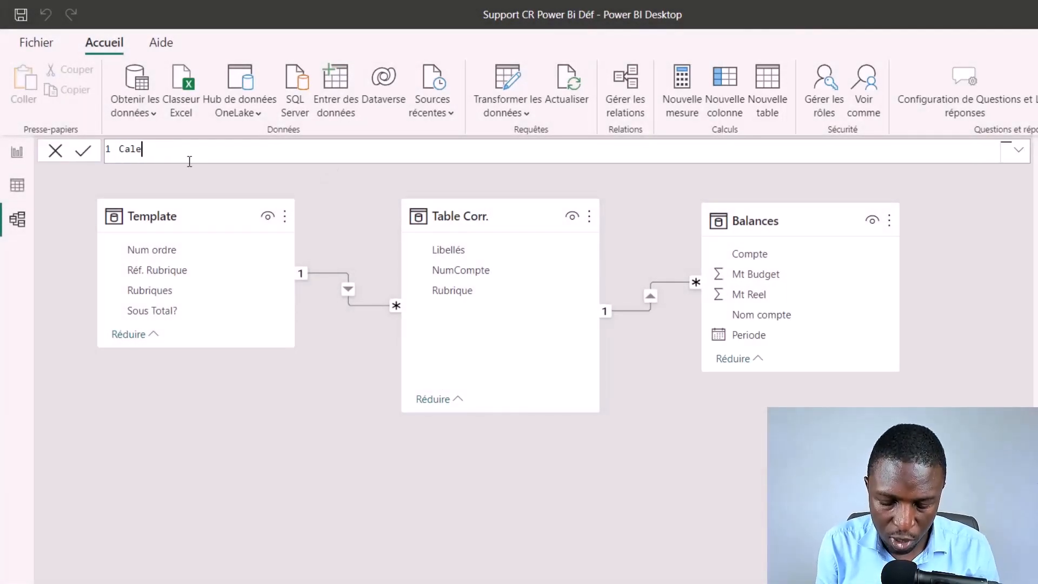
text(ndar = )
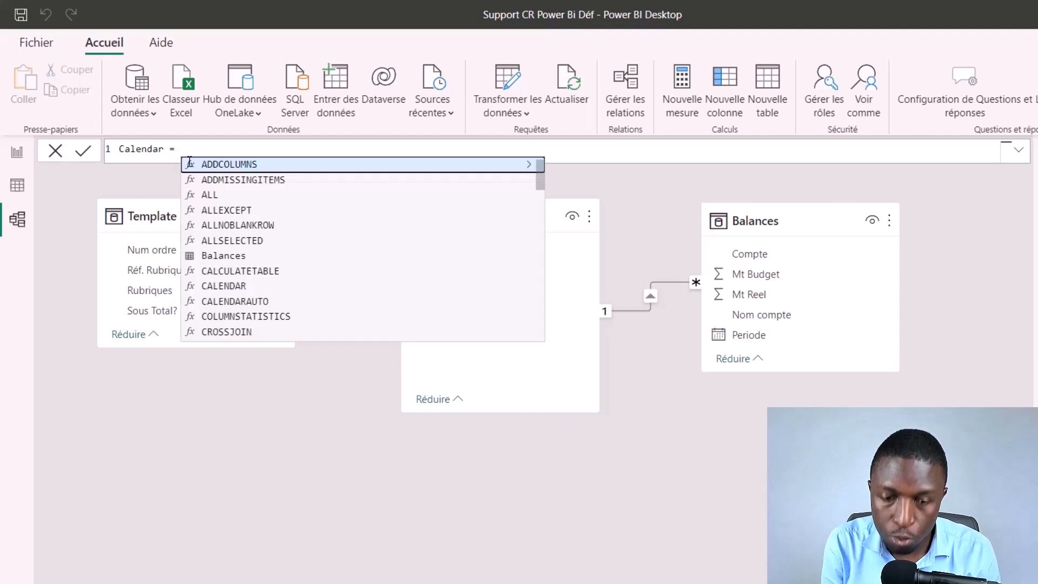
text(calend)
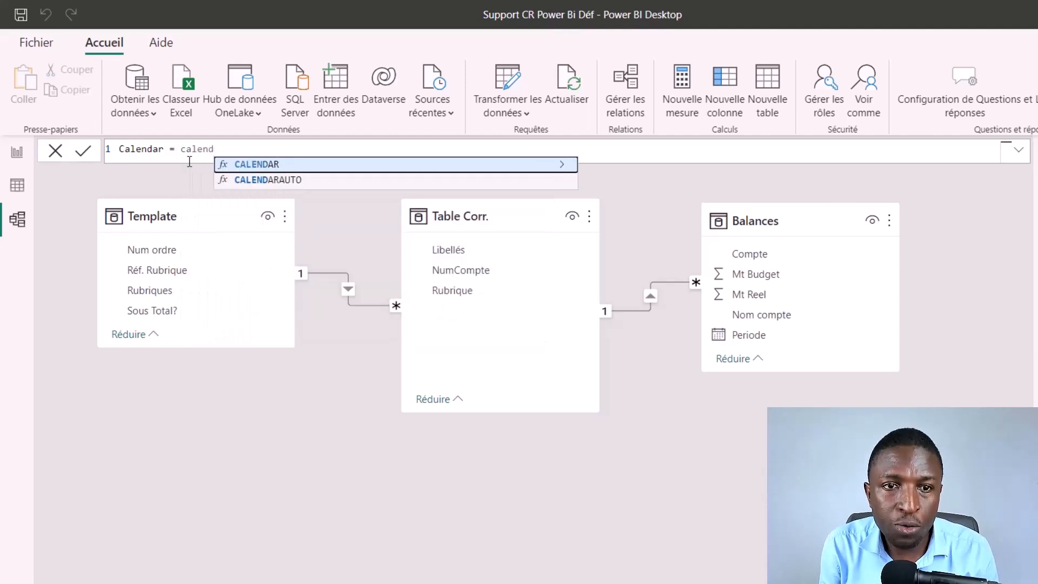
key(Tab)
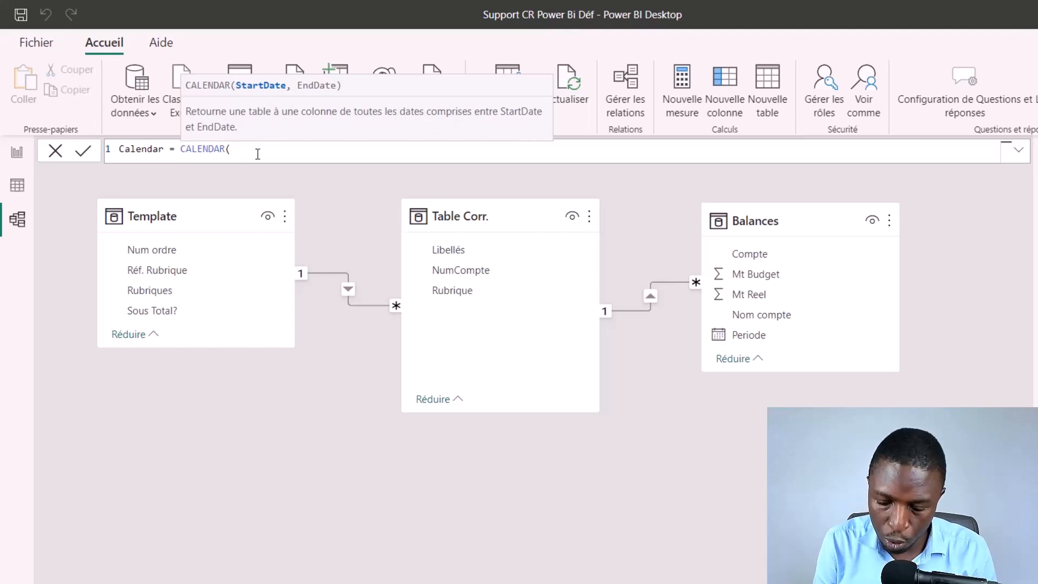
Step: Set the start date of the Calendar table's CALENDAR function to min(Balances[Periode])
text(min)
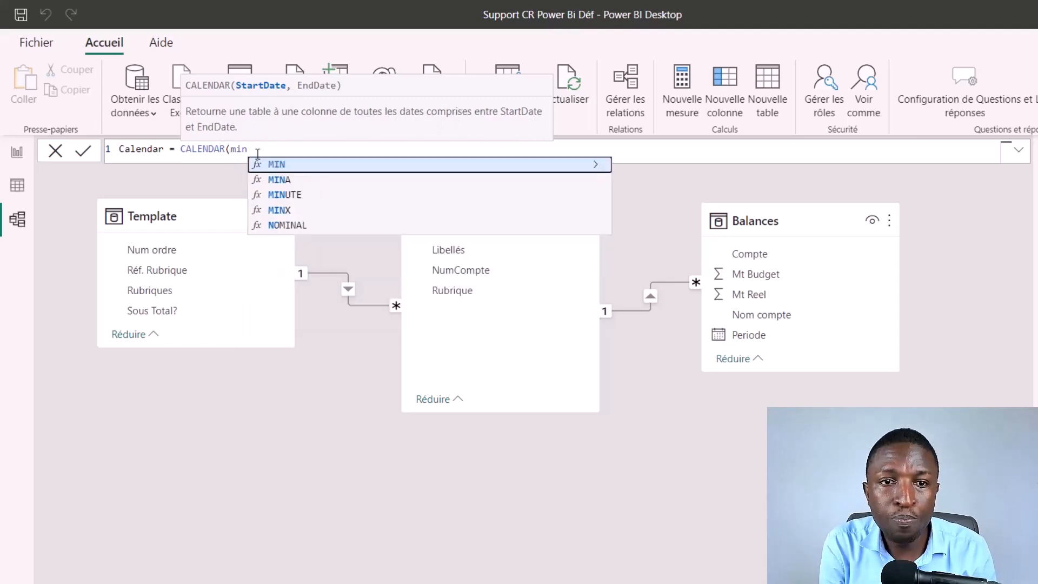
text((bal)
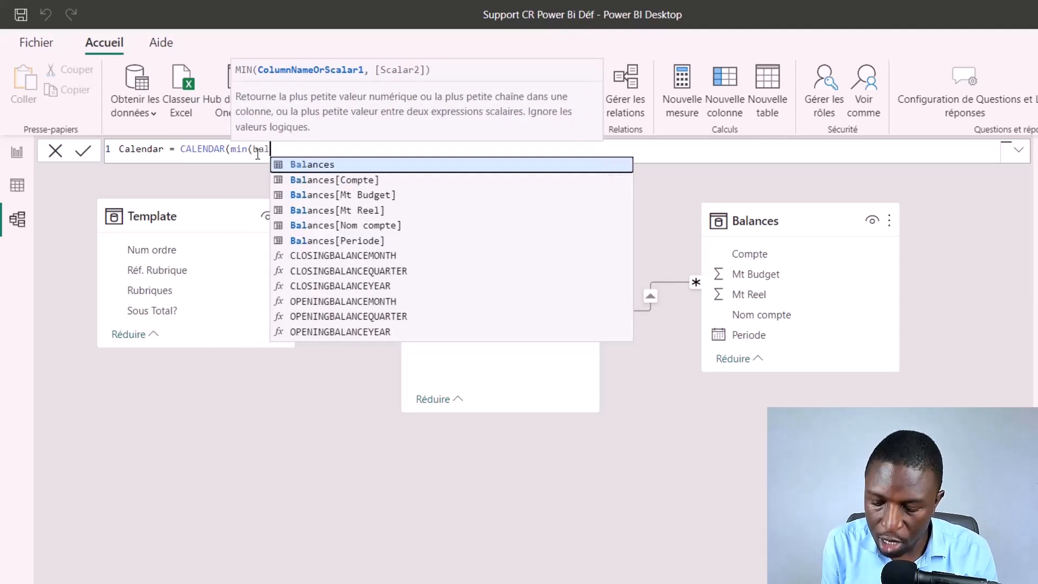
key(Down)
key(Down)
key(Down)
key(Down)
key(Down)
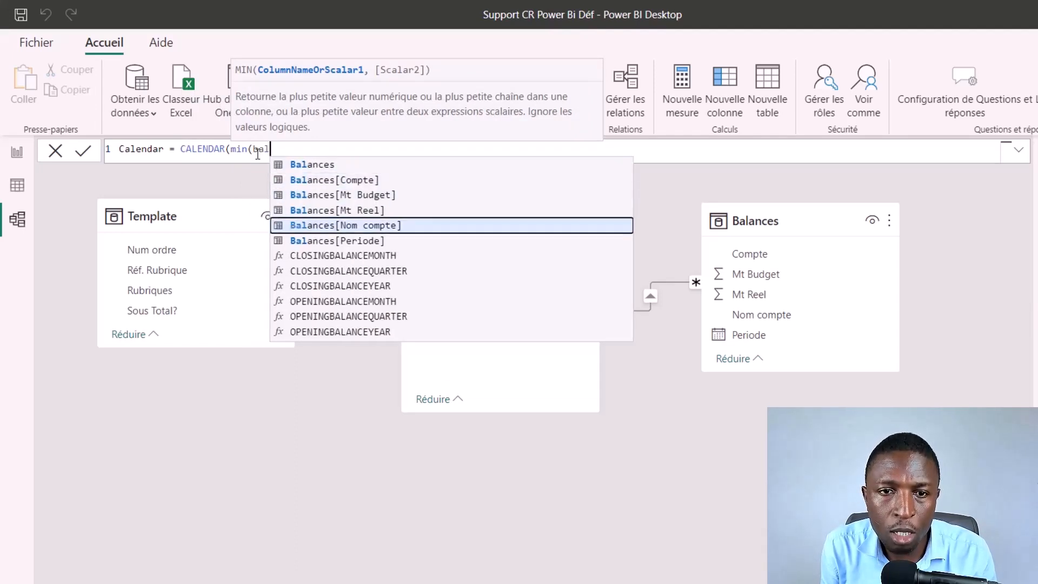
key(Tab)
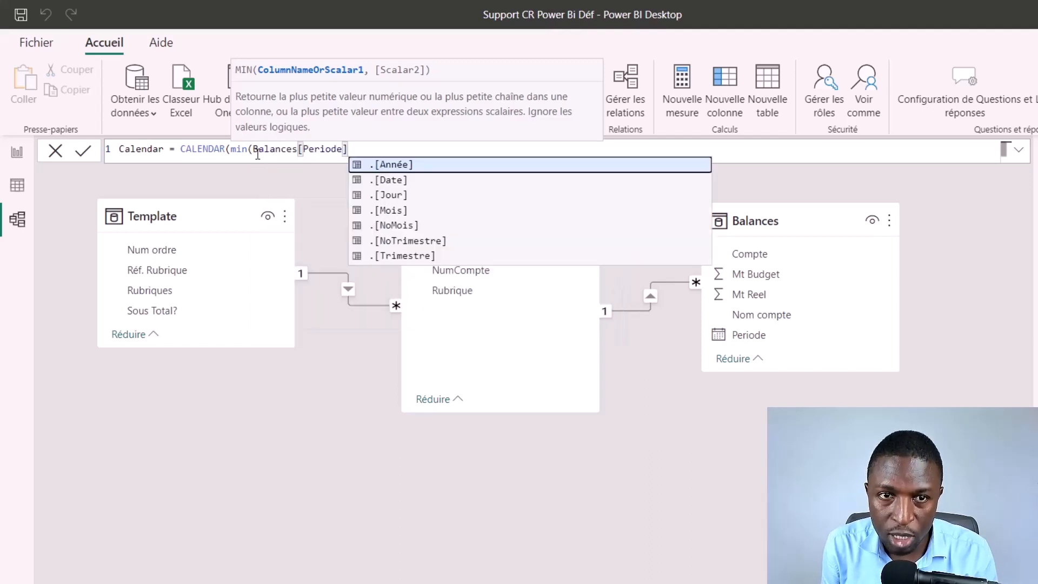
text())
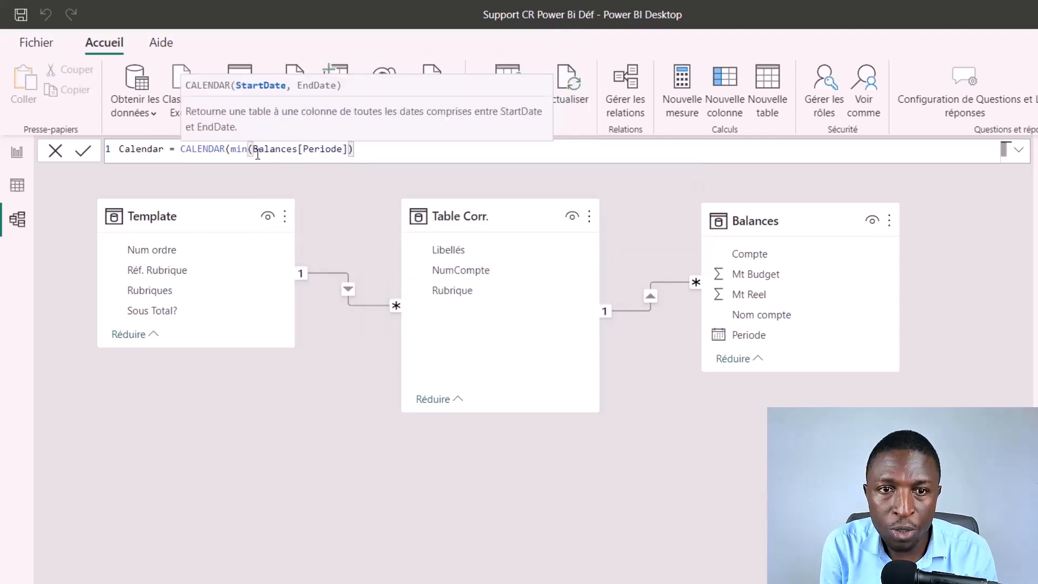
text(,)
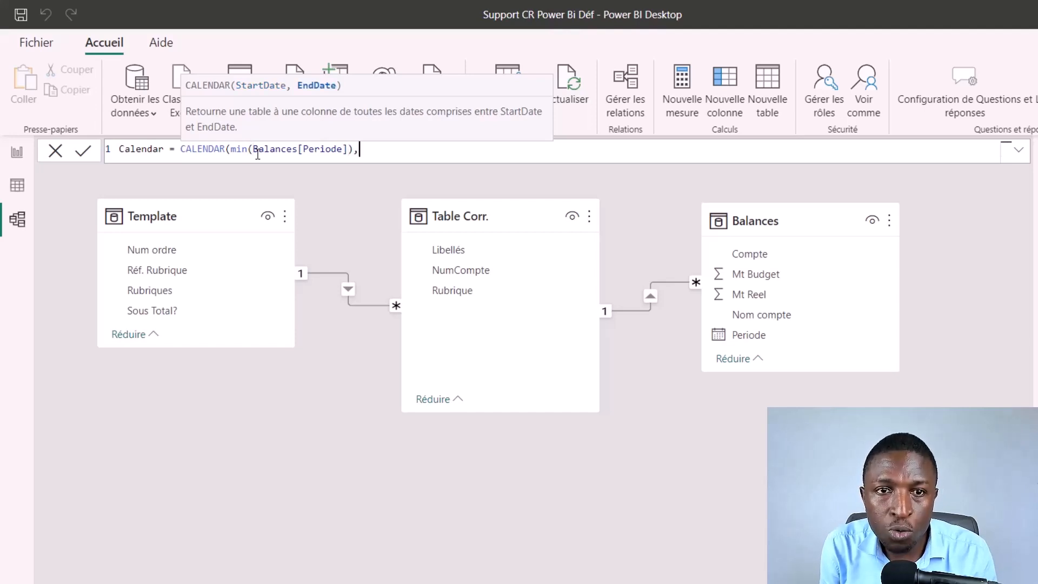
text(max)
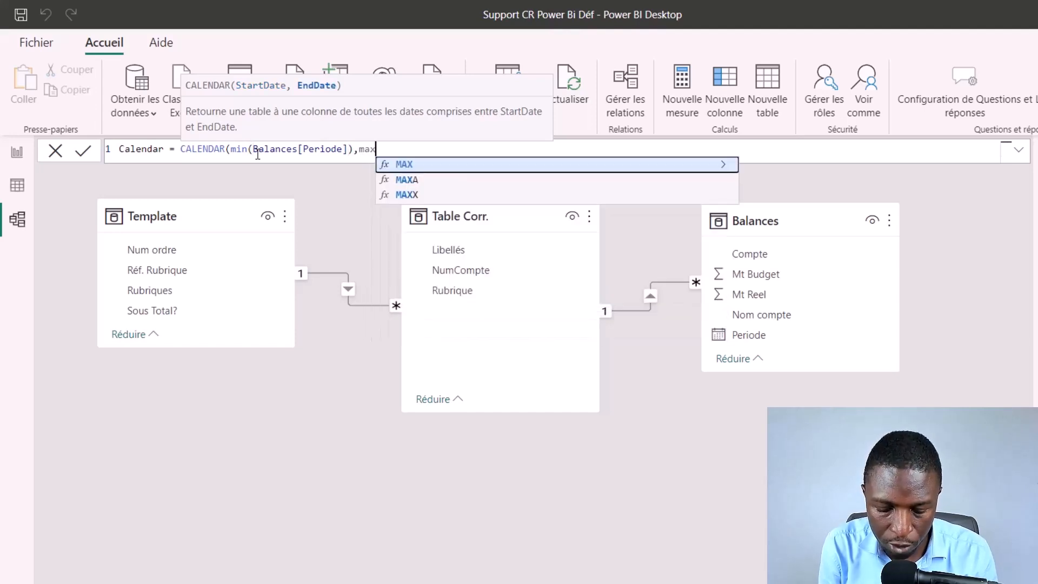
text(()
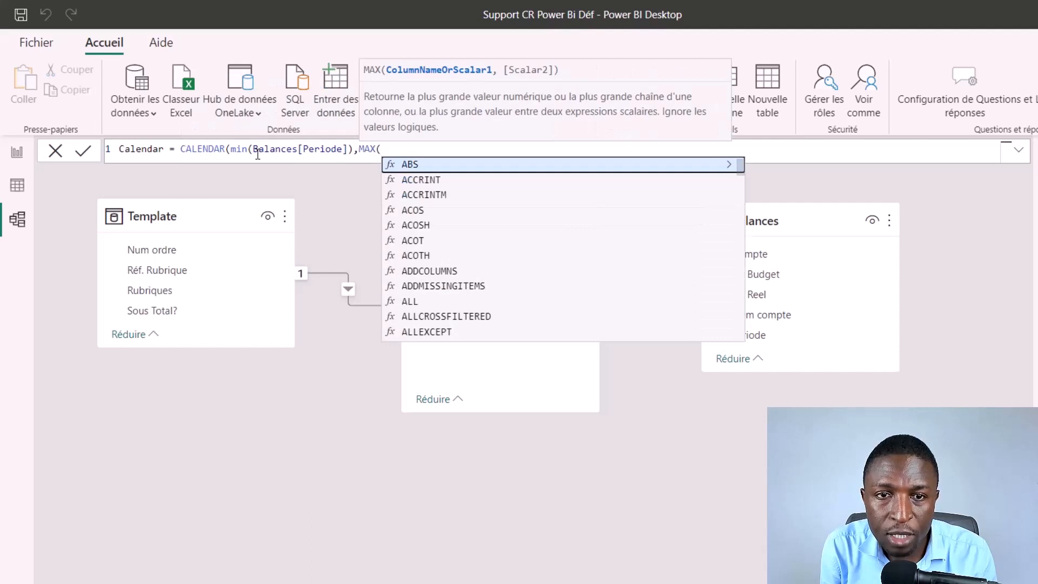
text(bal)
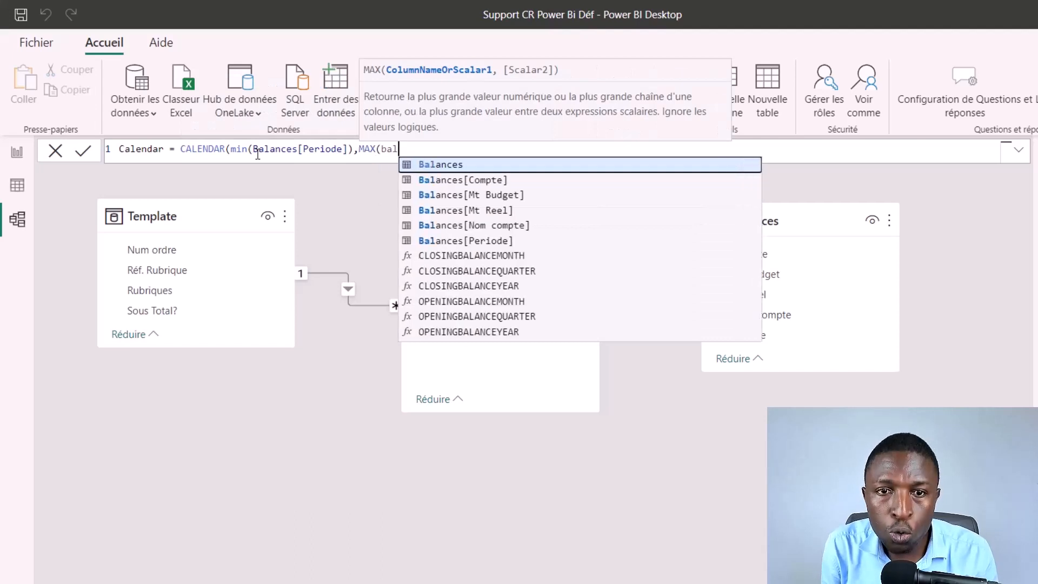
Step: Set the end date of the Calendar table's CALENDAR function to MAX(Balances[Periode]) and create the table
key(Down)
key(Down)
key(Down)
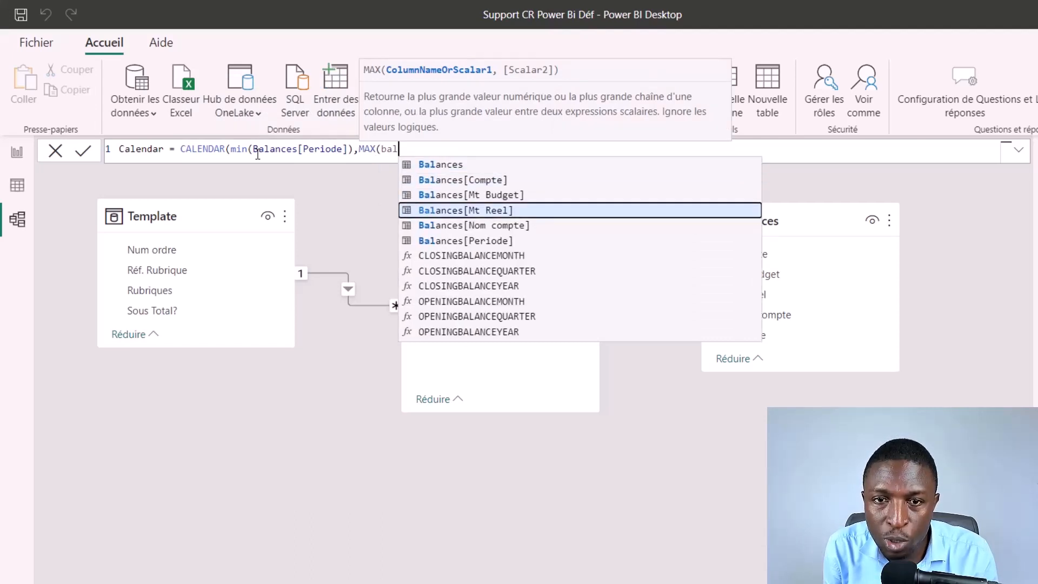
key(Down)
key(Down)
key(Tab)
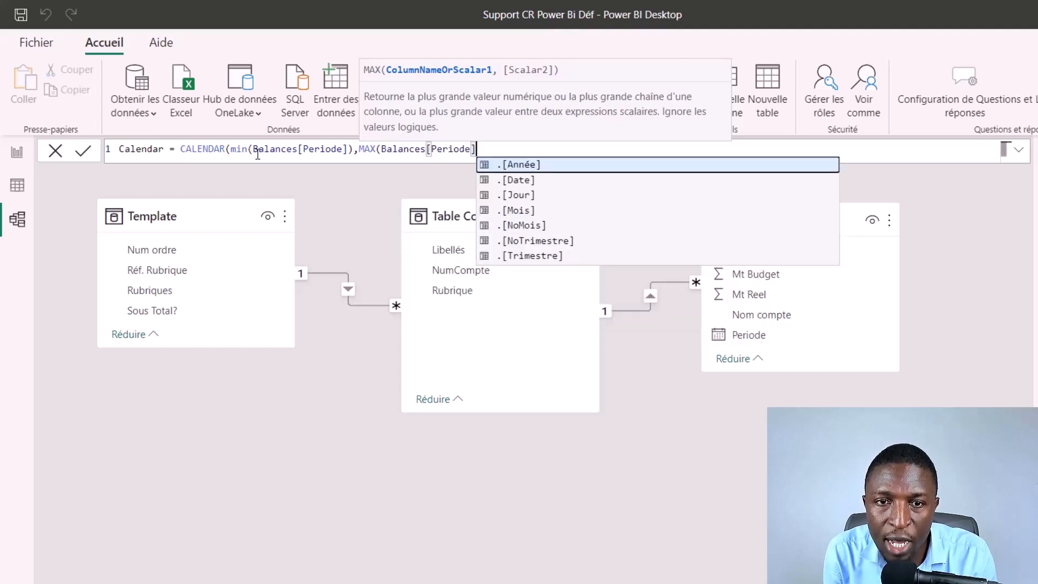
text())
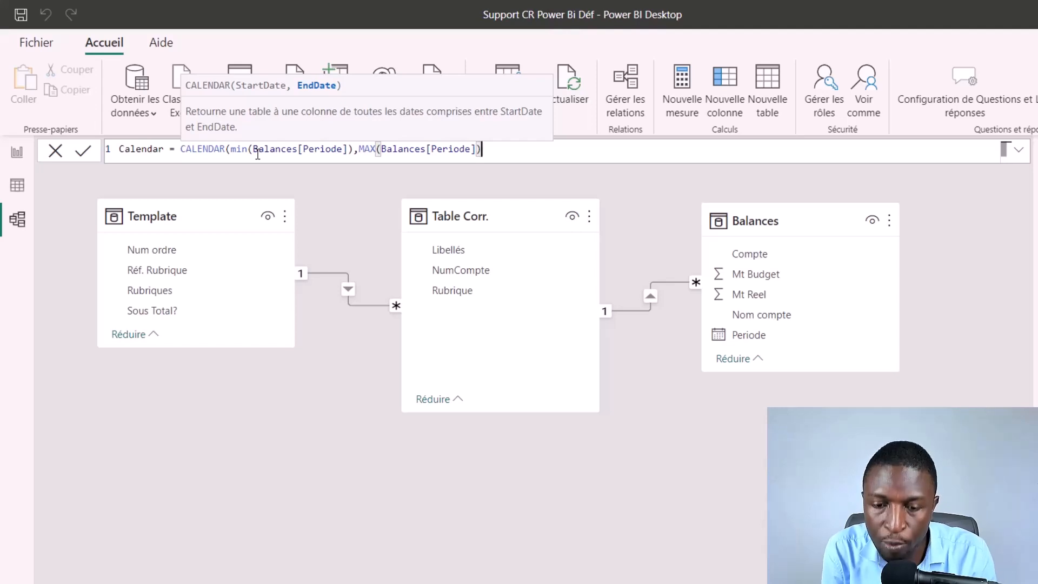
text())
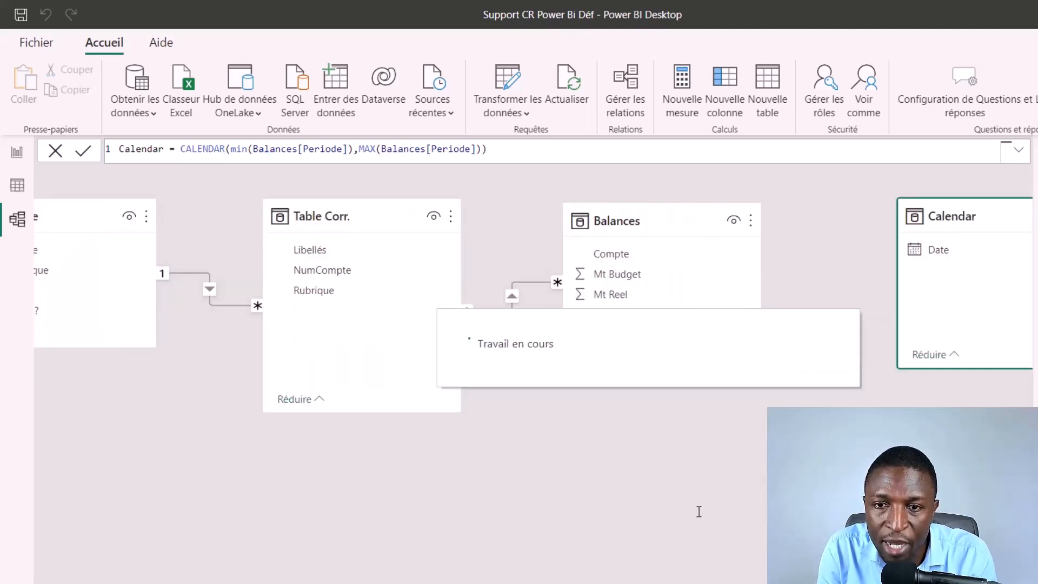
Step: Place the Calendar card below Table Corr. in the model view and relate its Date field to Periode in Balances
drag(897, 344, 198, 444)
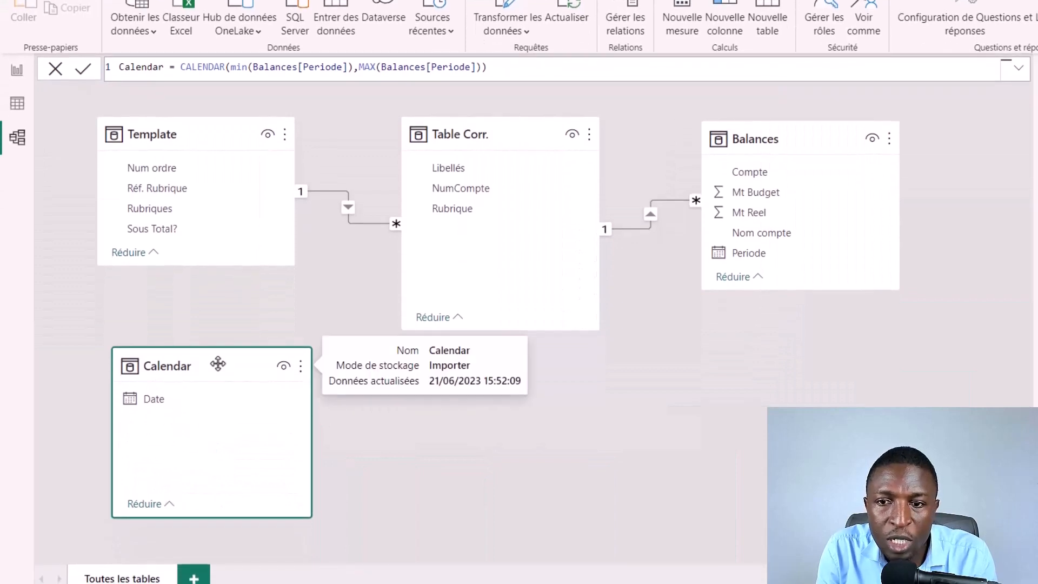
drag(217, 363, 502, 377)
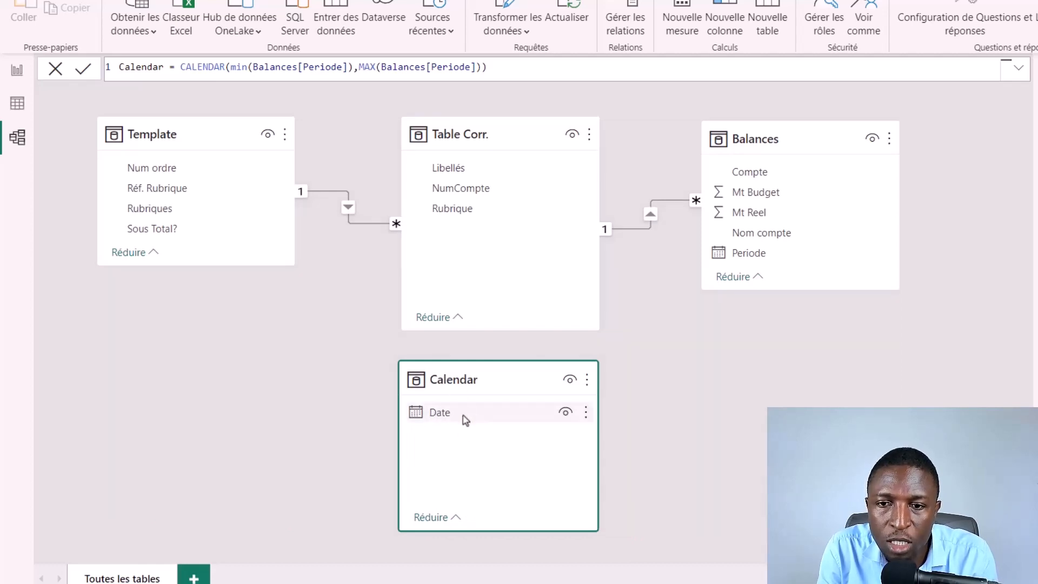
drag(464, 417, 783, 258)
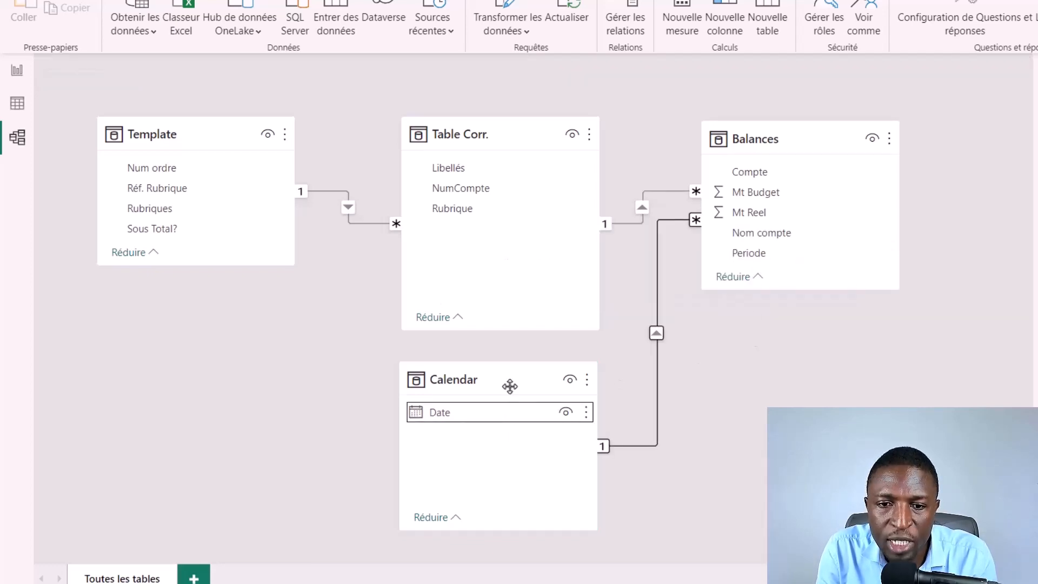
drag(508, 382, 502, 386)
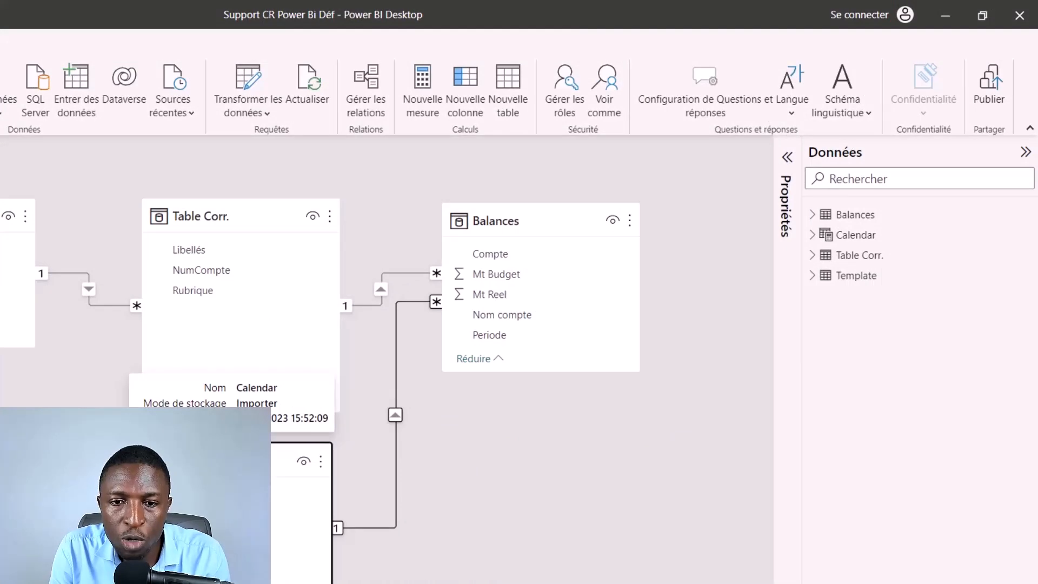
click(499, 381)
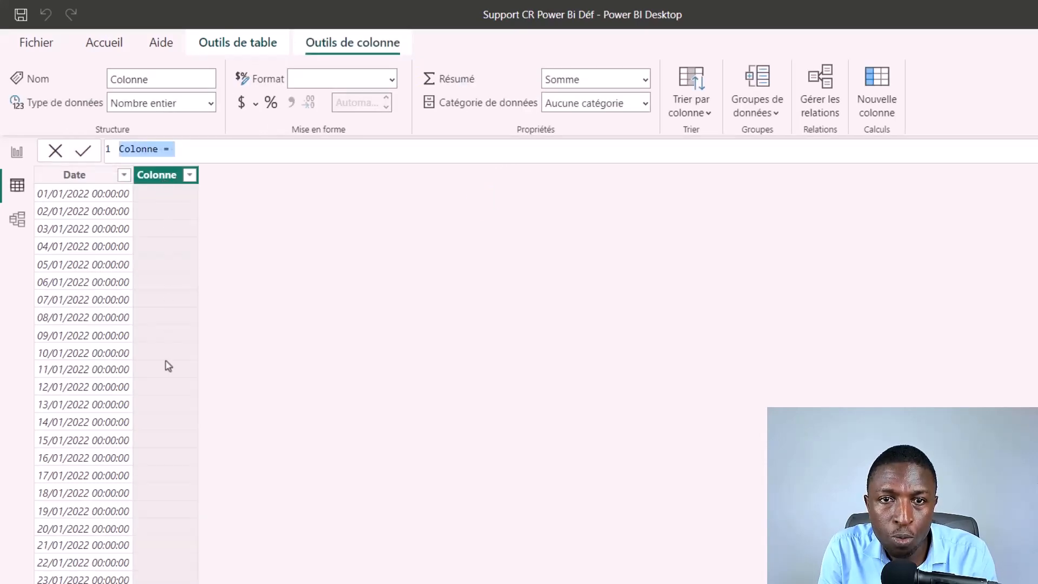
Step: Start a new calculated column named MoisNum in the Calendar table
key(BackSpace)
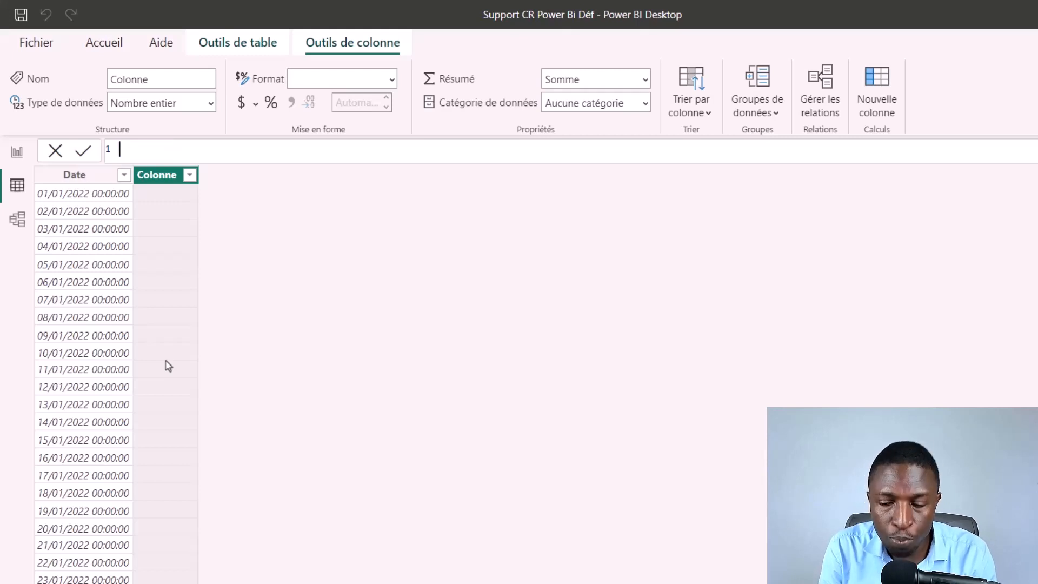
text(N)
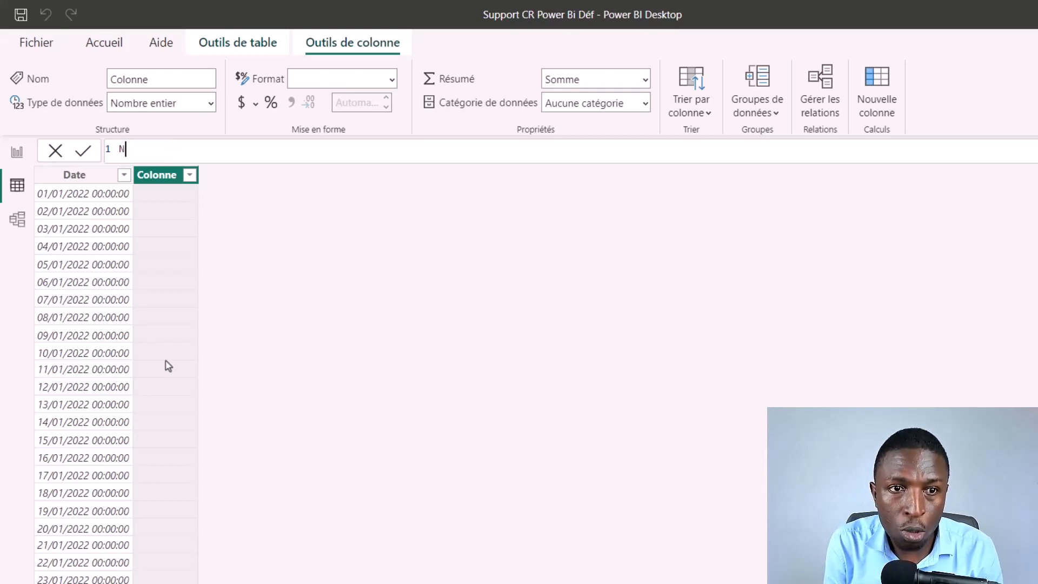
text(um)
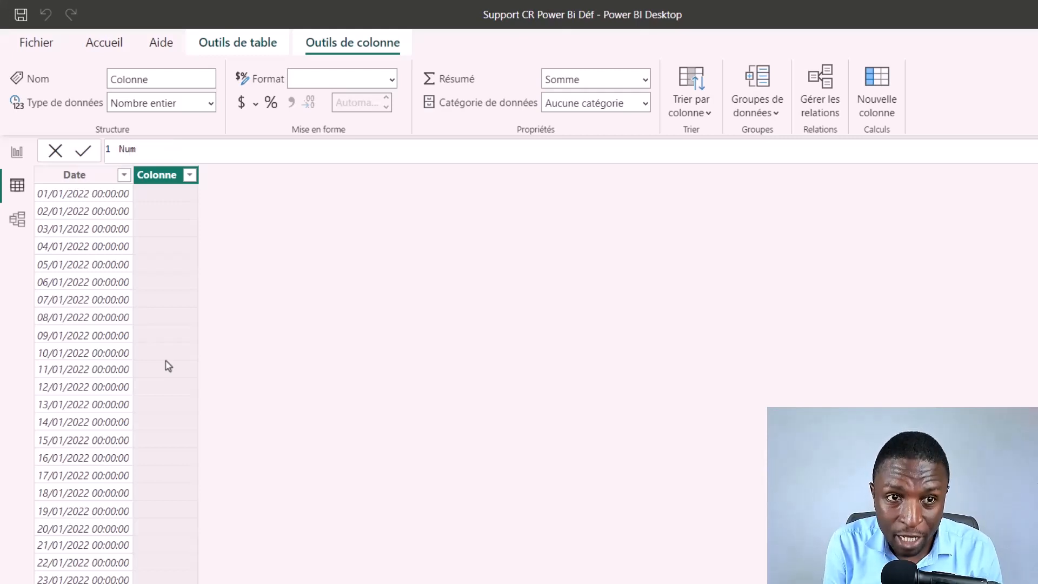
key(BackSpace)
key(BackSpace)
key(BackSpace)
text(Mois)
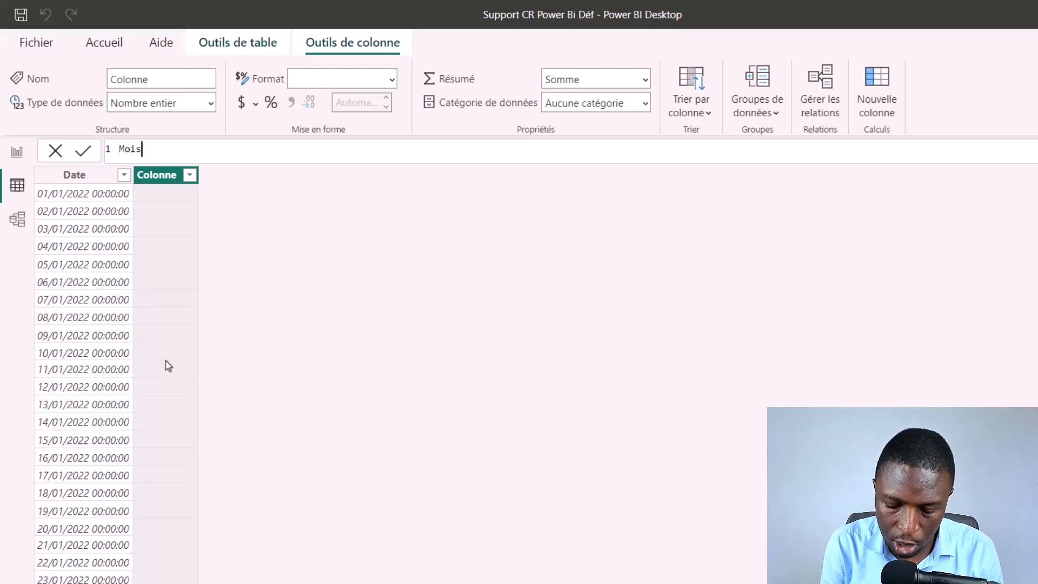
text(Num = )
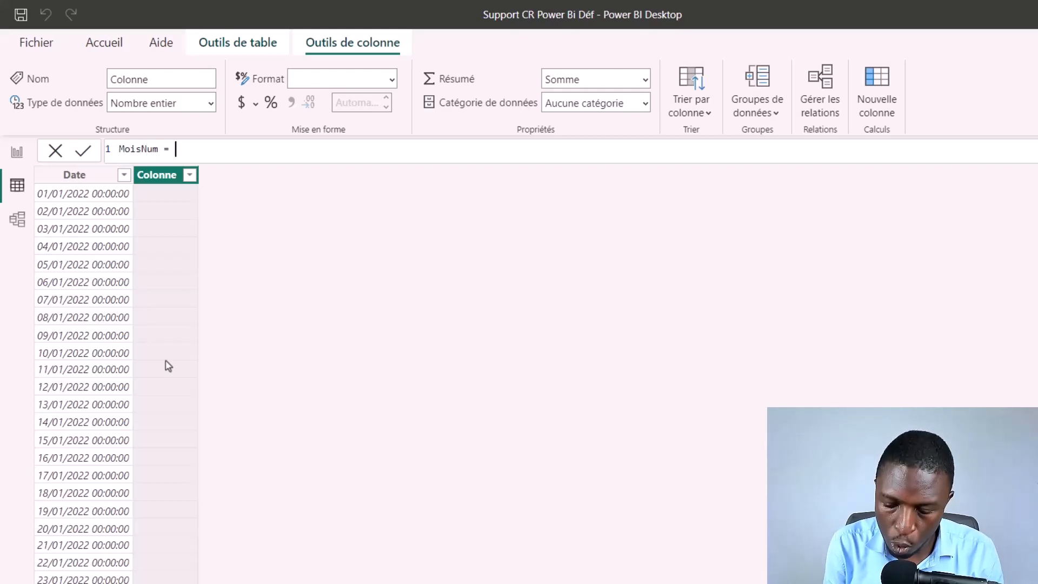
text(Month)
Step: Define the MoisNum column as MONTH('Calendar'[Date]) and check the month numbers against the dates
key(Tab)
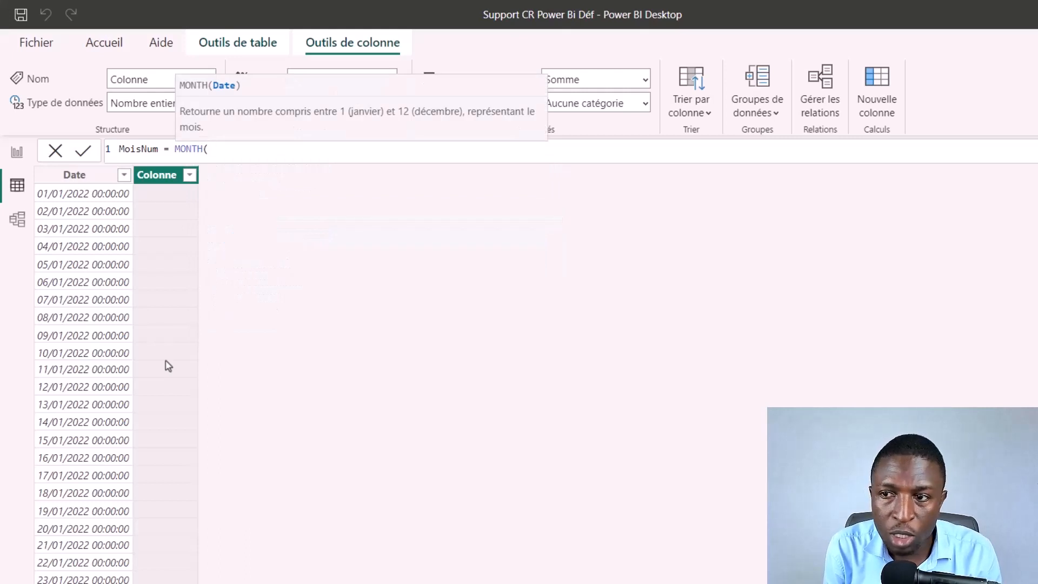
text(ca)
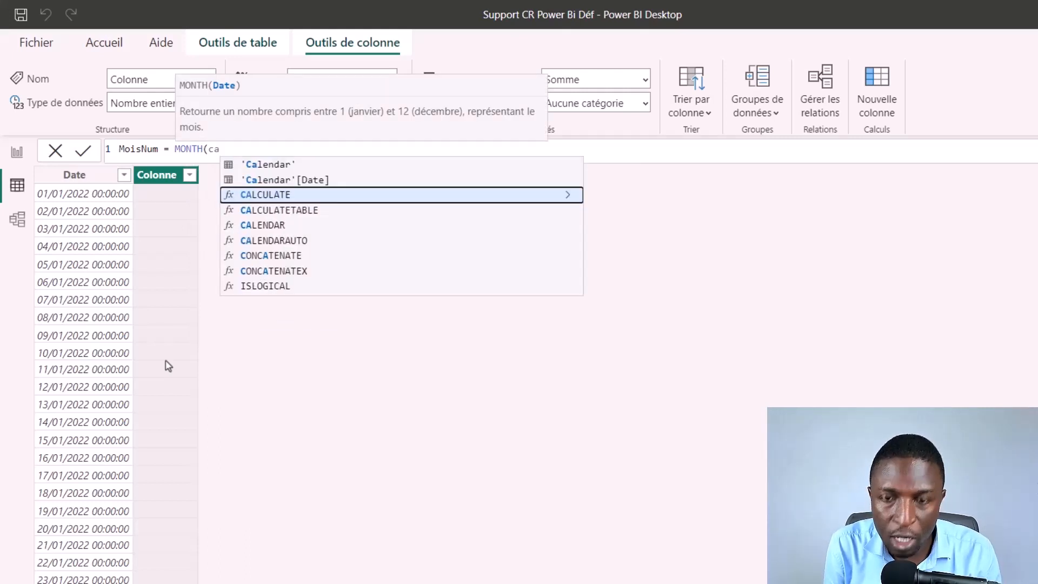
key(Up)
key(Tab)
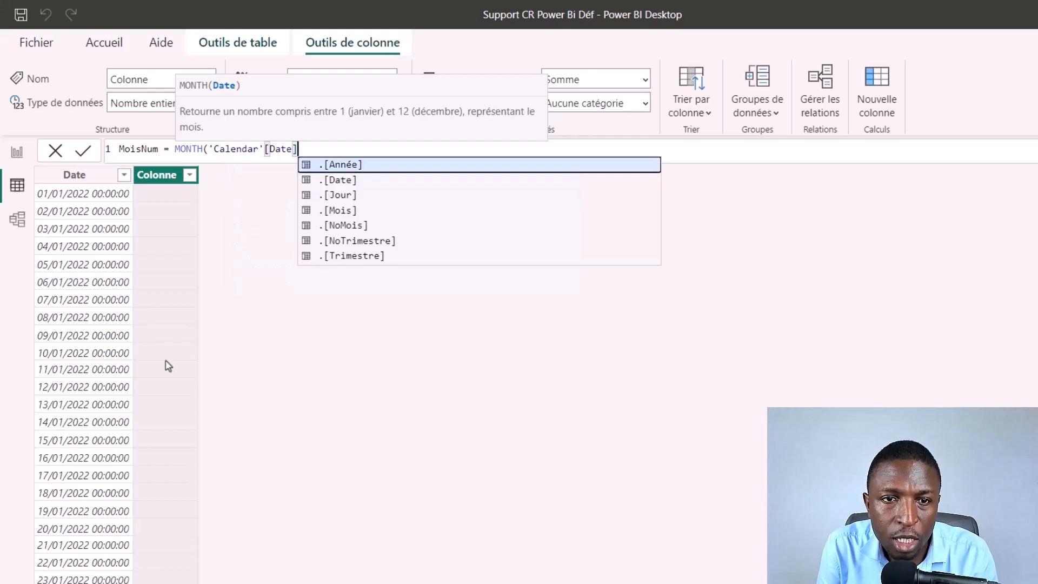
text())
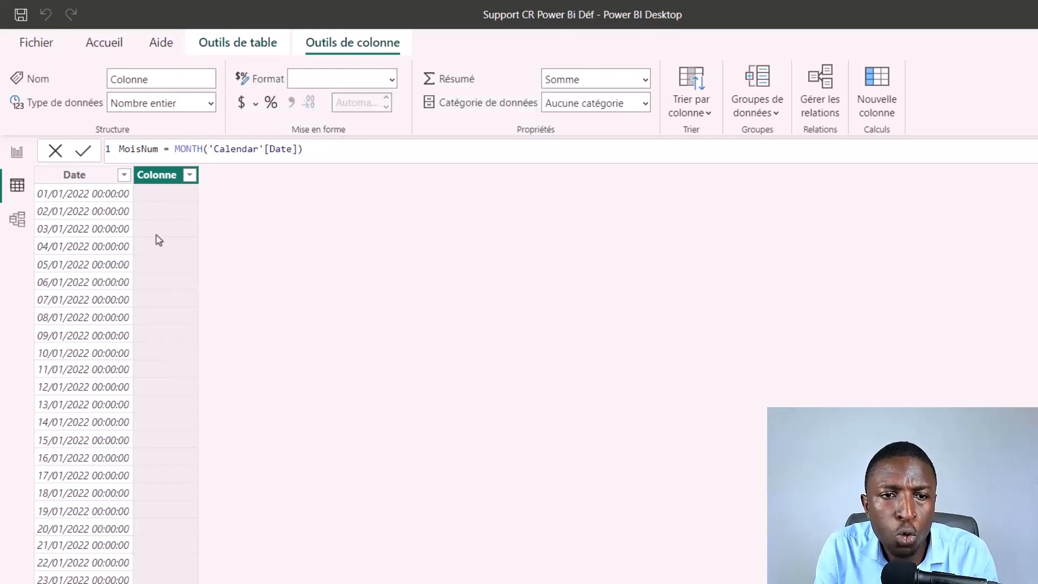
key(Return)
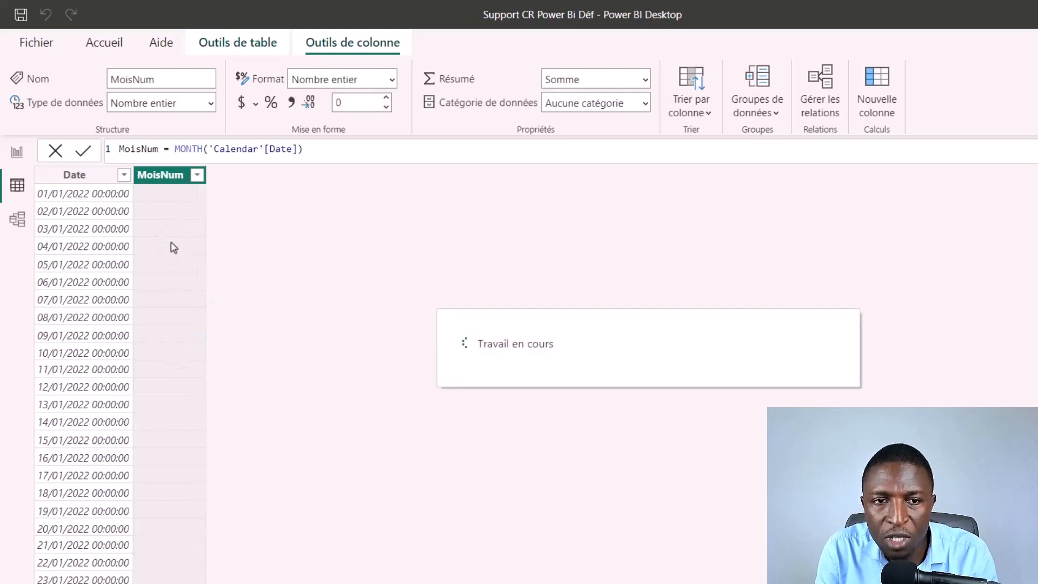
scroll(178, 449, down, 4)
scroll(175, 441, down, 20)
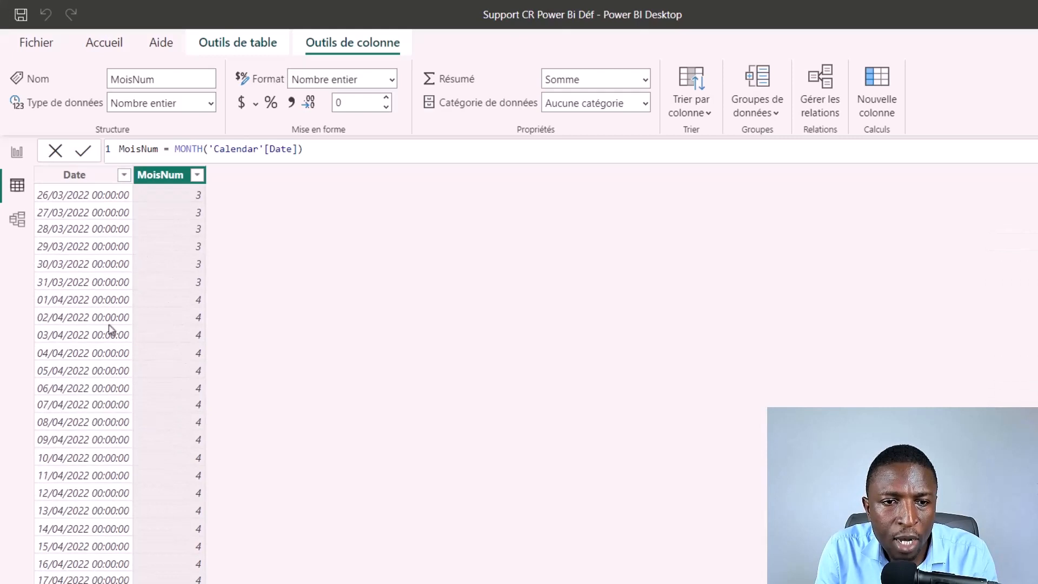
scroll(197, 308, up, 15)
scroll(196, 317, up, 1)
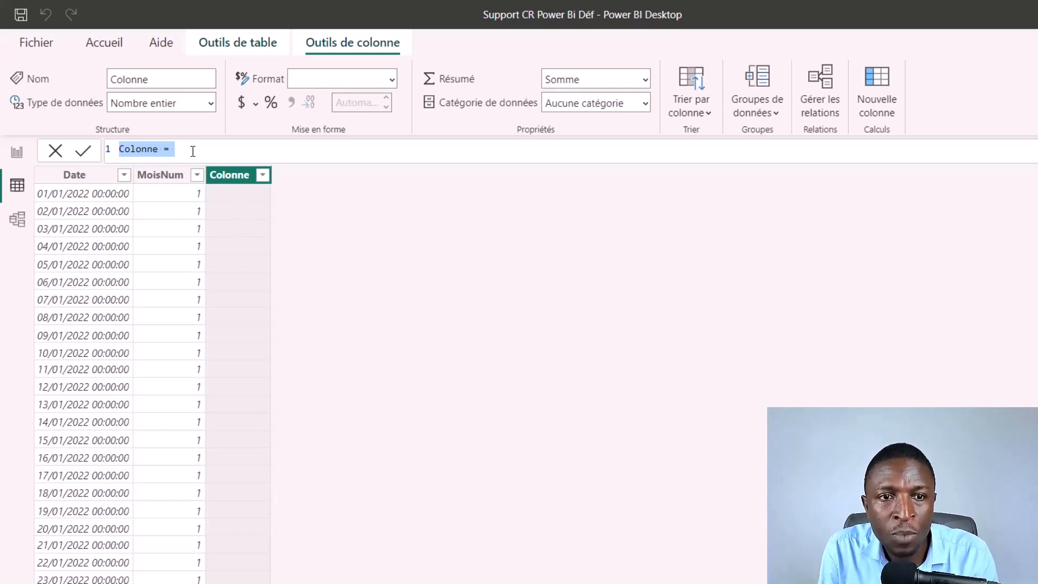
Step: Start a new calculated column named MoisNom in Calendar that applies the FORMAT function to 'Calendar'[Date]
key(BackSpace)
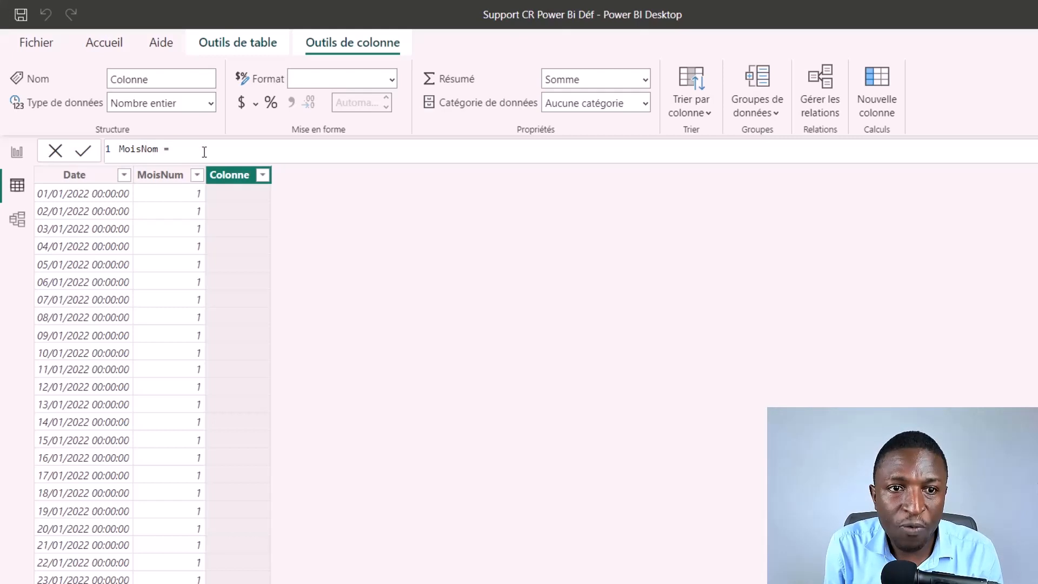
text(MoisNom = Form)
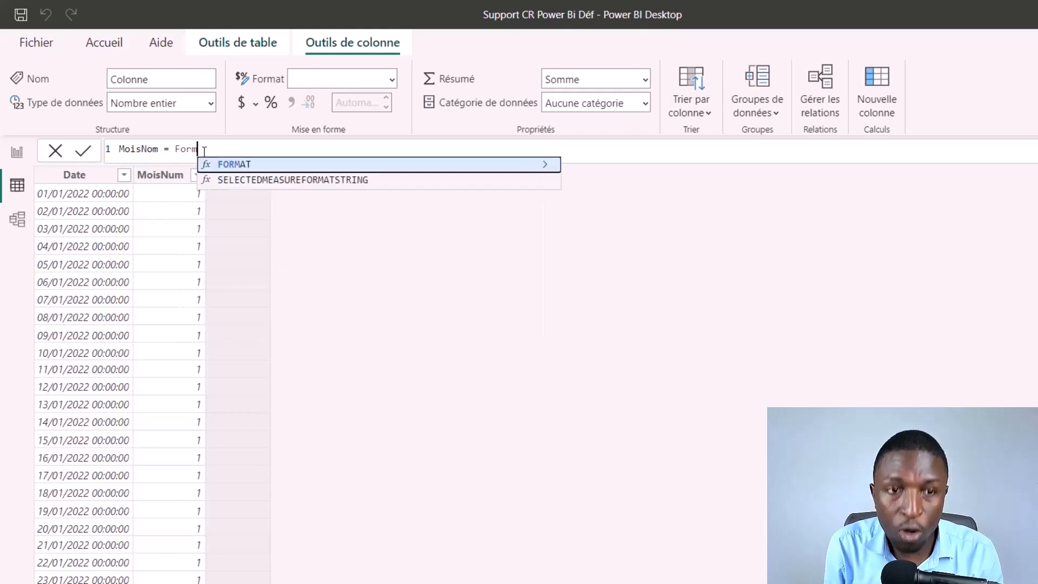
key(Tab)
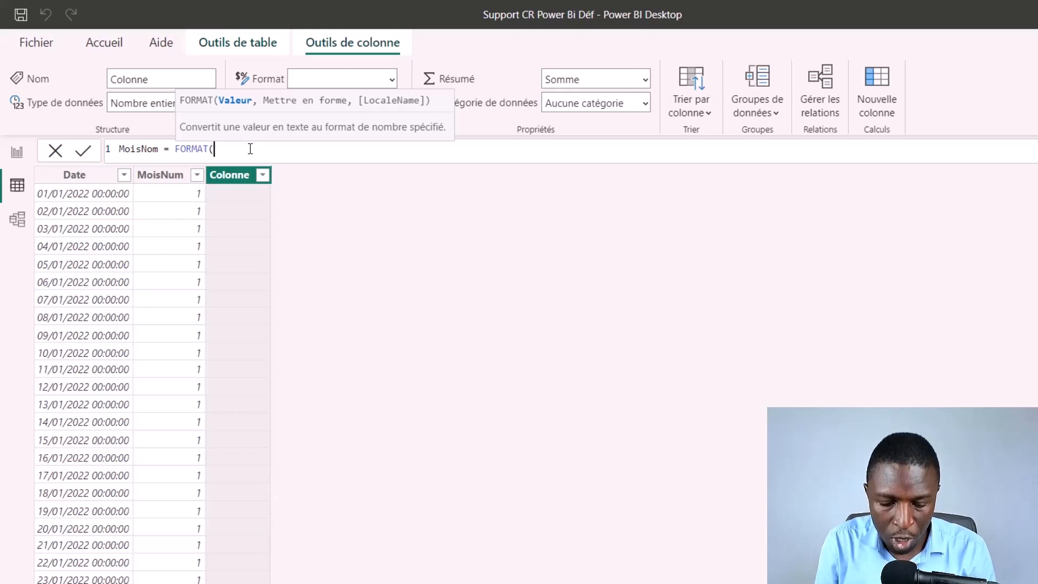
text(date)
key(BackSpace)
key(BackSpace)
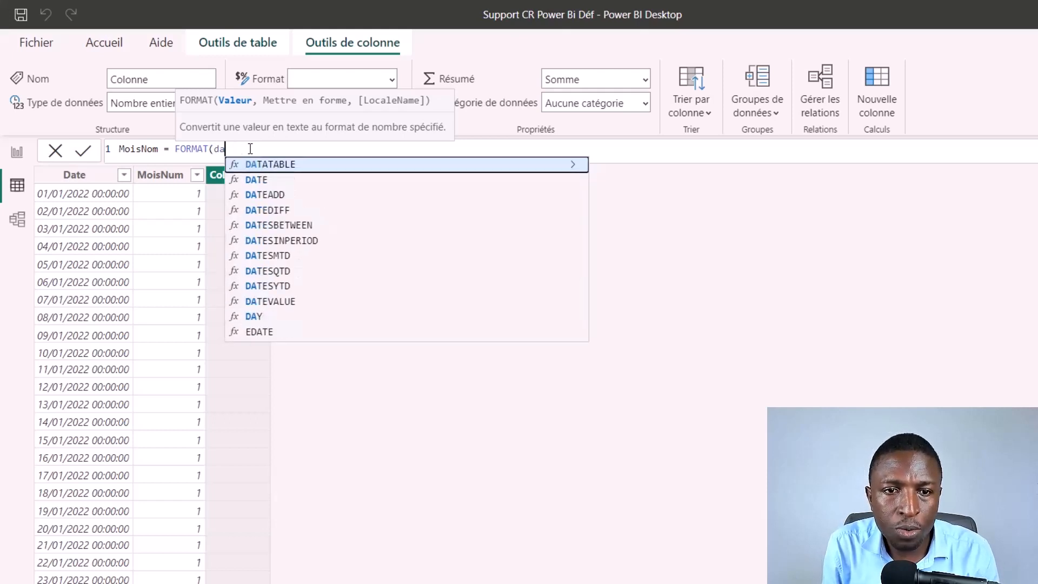
key(BackSpace)
key(BackSpace)
text(cale)
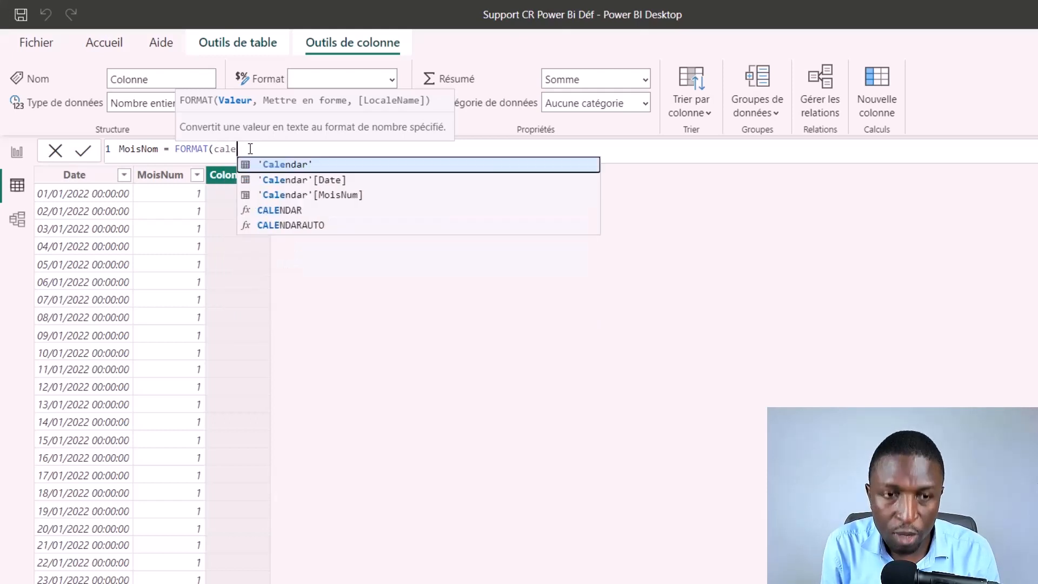
key(Down)
key(Tab)
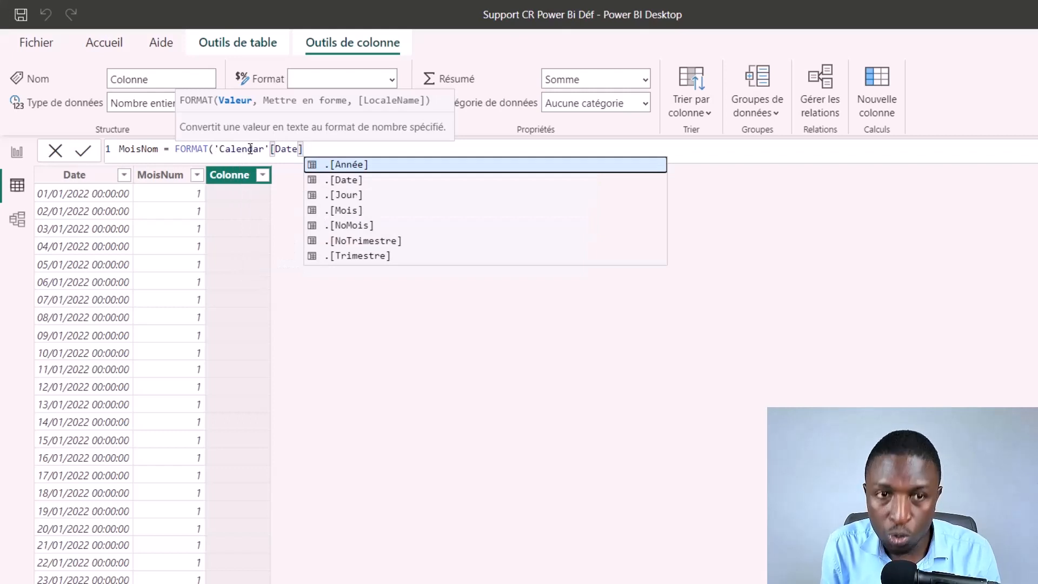
Step: Complete the MoisNom formula with the "mmm" format, create the column and check its month names
text(,"mmm)
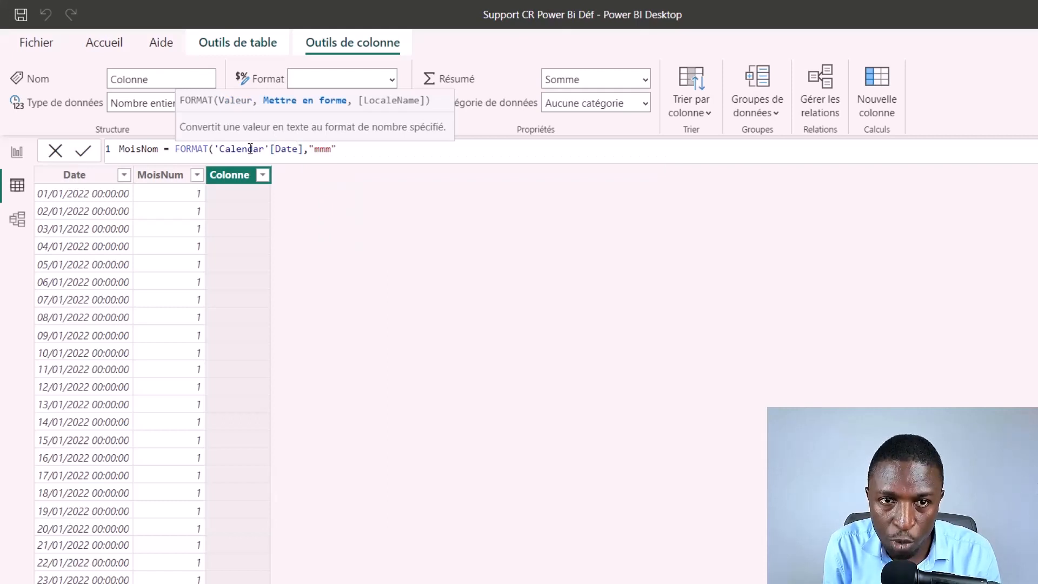
text("))
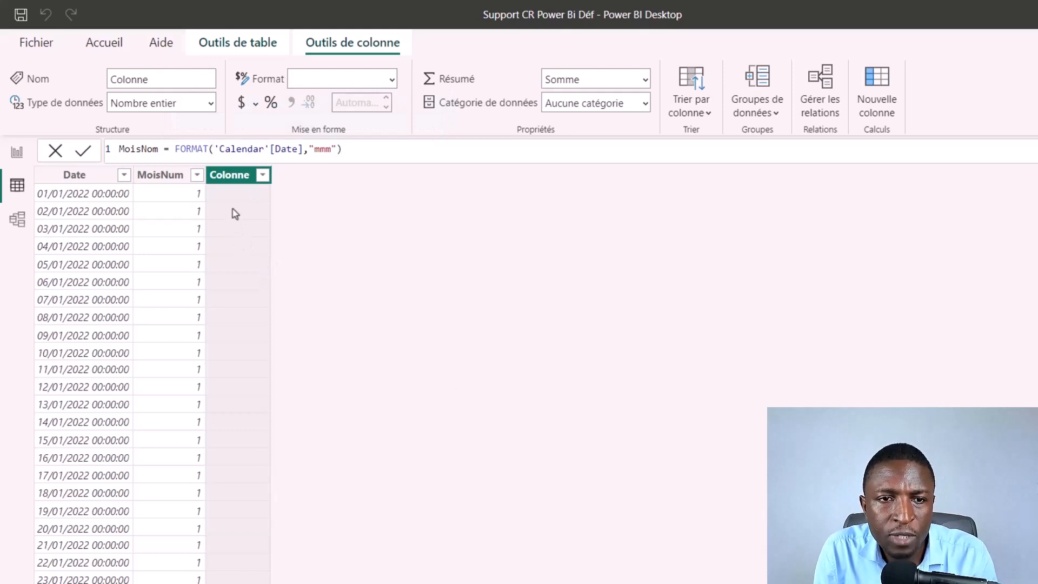
key(Return)
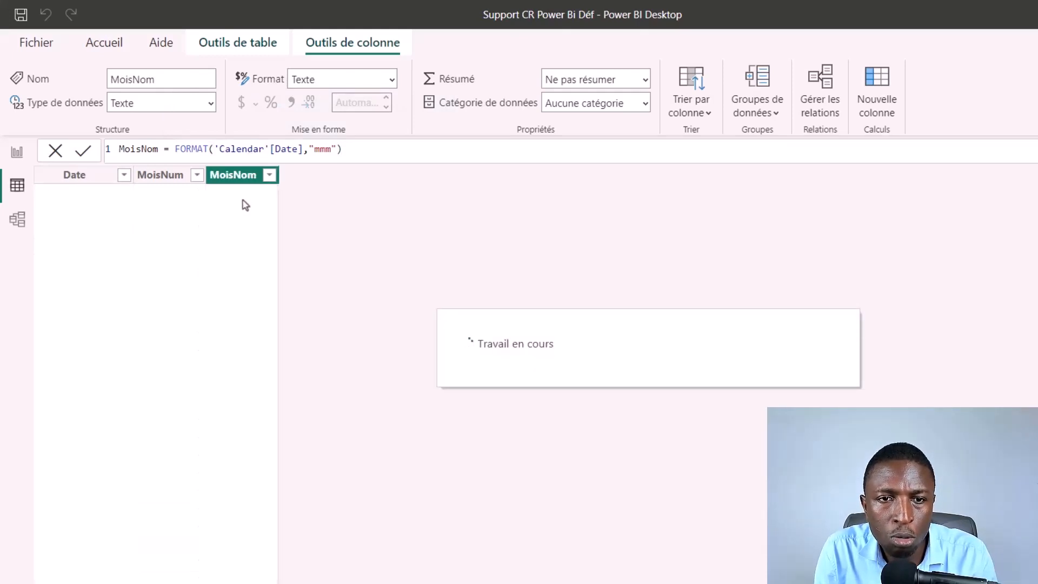
scroll(240, 362, down, 15)
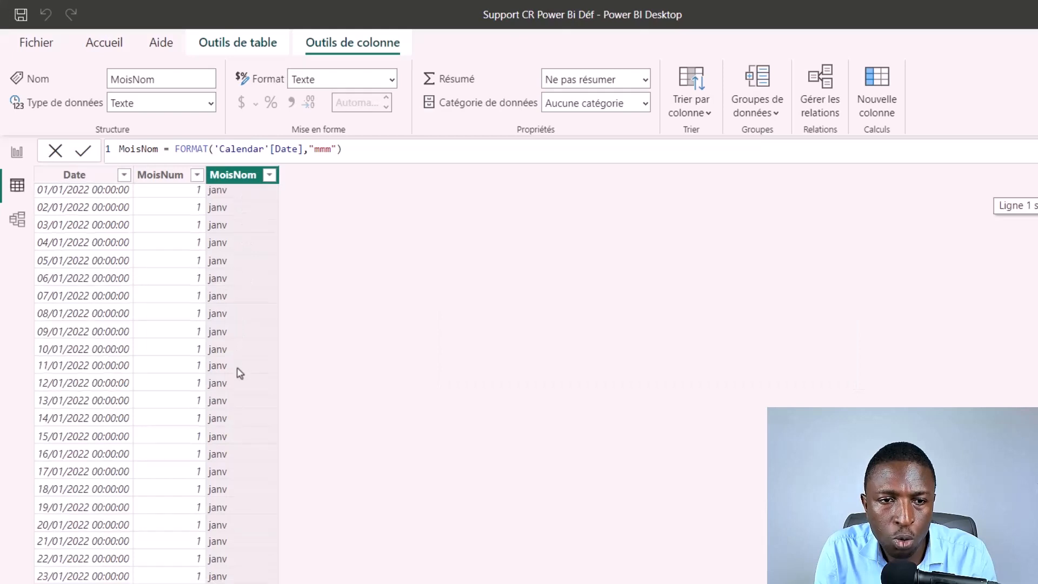
Step: Compare MoisNum and MoisNom with the dates in Calendar, and inspect the Calendar–Balances relationship in the model
scroll(240, 371, up, 7)
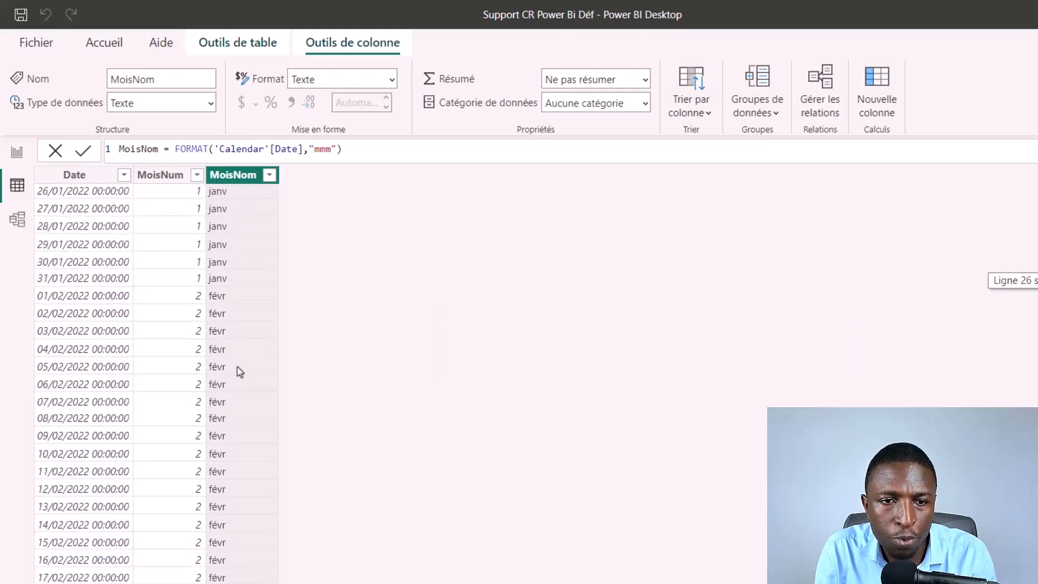
scroll(270, 435, down, 3)
scroll(271, 436, down, 10)
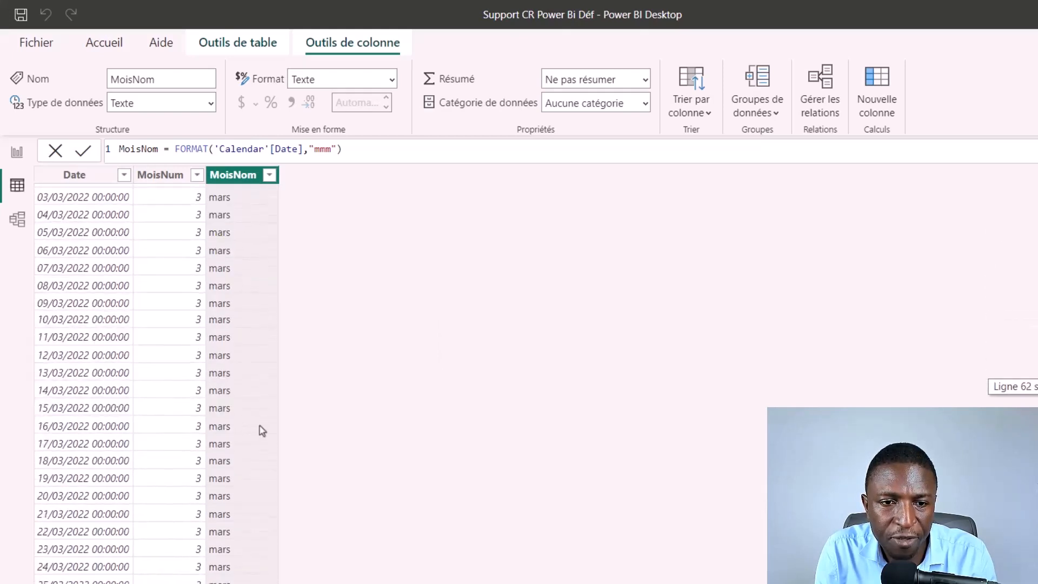
scroll(257, 429, up, 5)
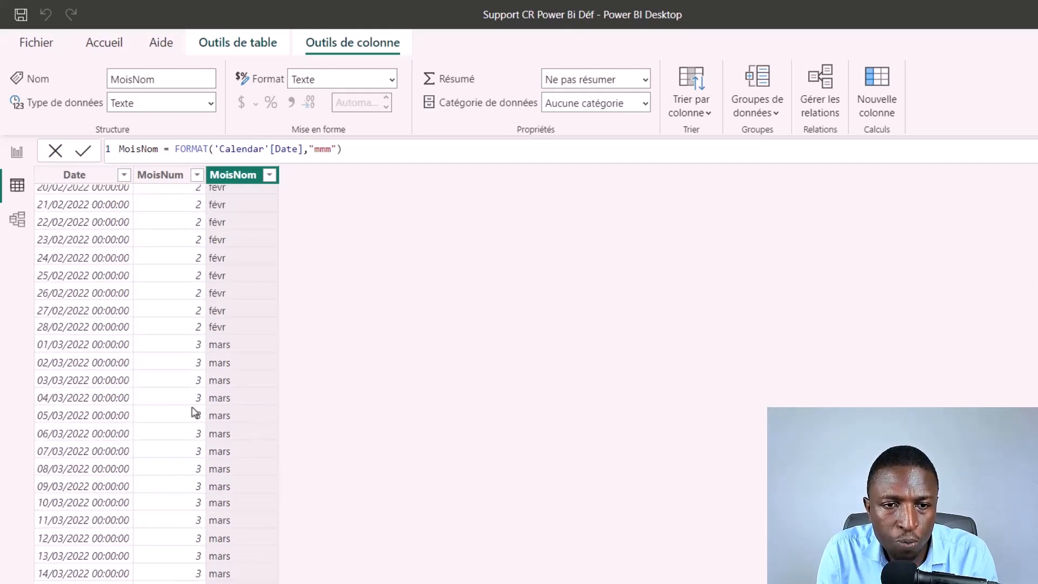
scroll(185, 384, up, 15)
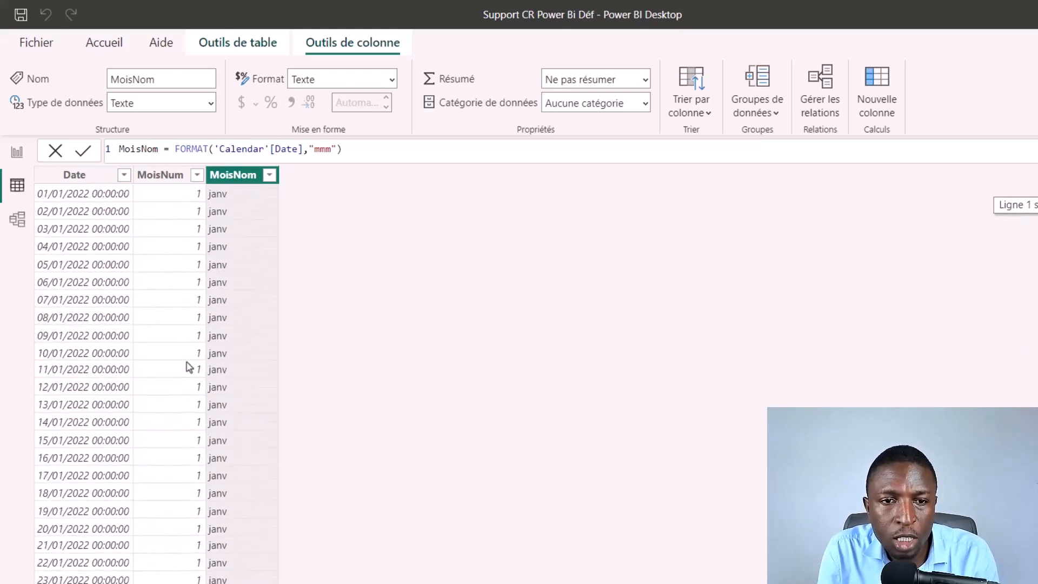
click(17, 221)
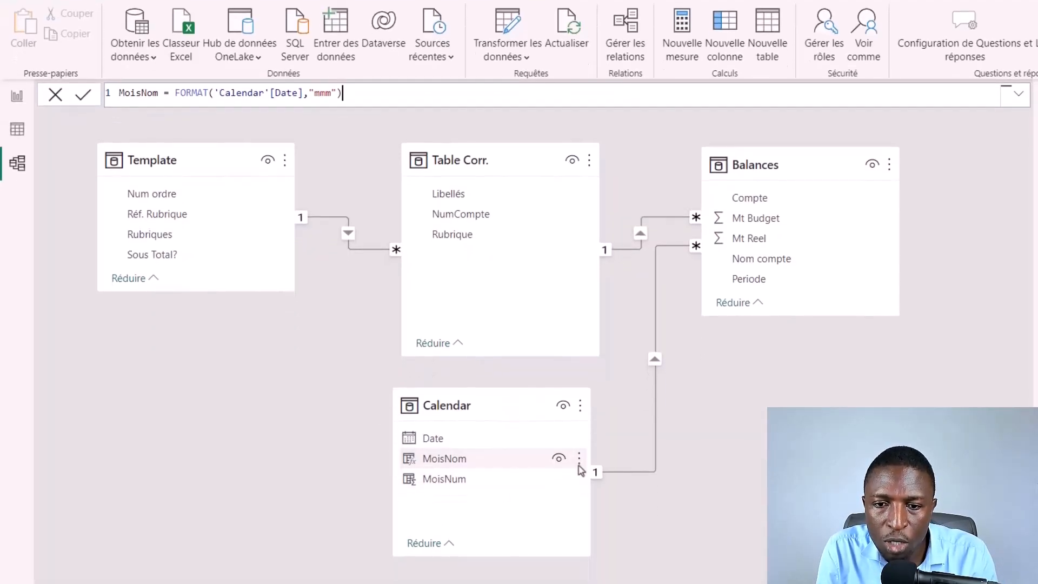
click(656, 404)
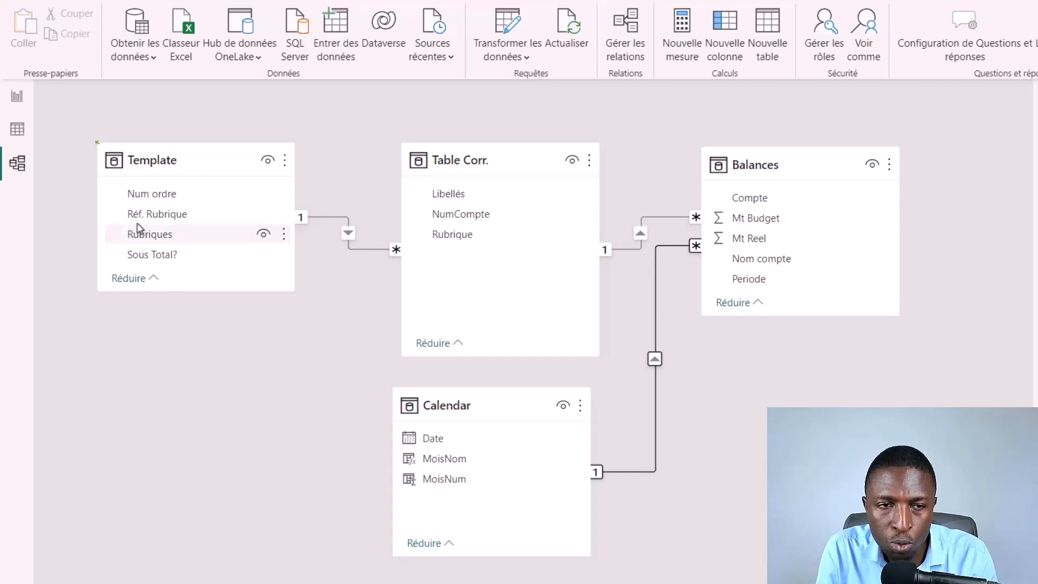
Step: Add a matrix visual to the report page, enlarge it and adjust its position
click(17, 97)
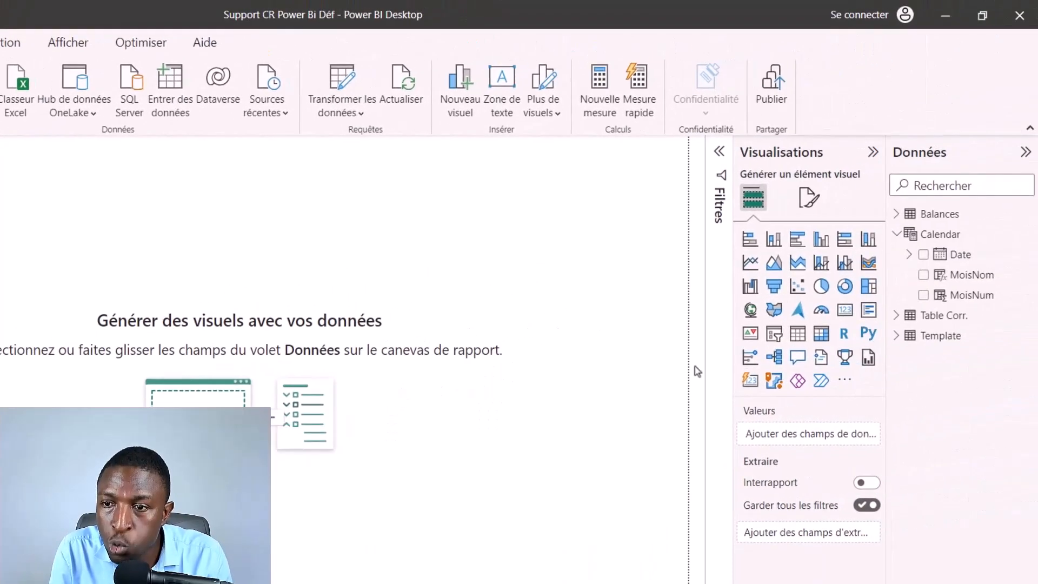
click(821, 334)
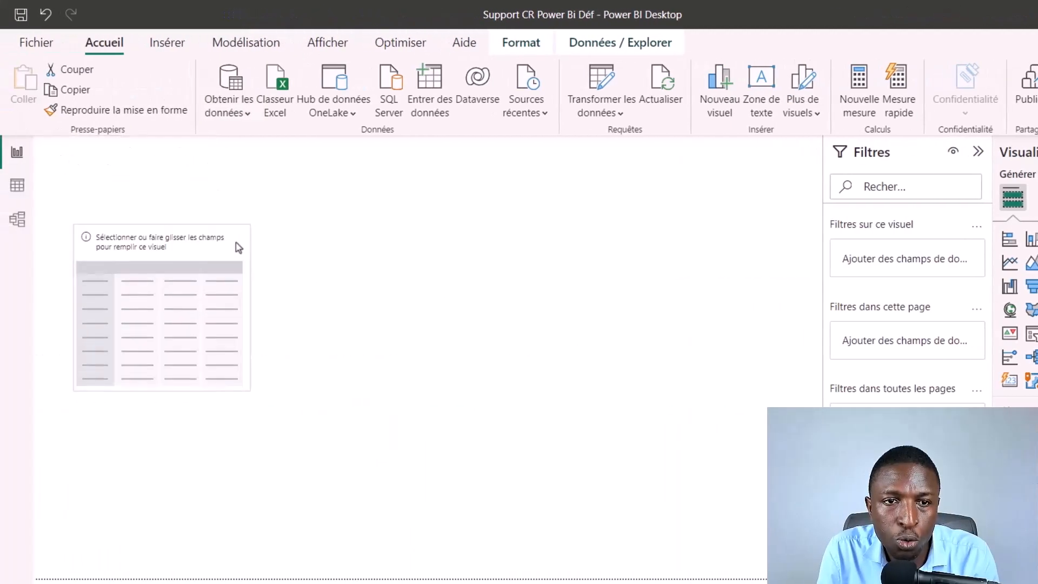
drag(240, 390, 423, 517)
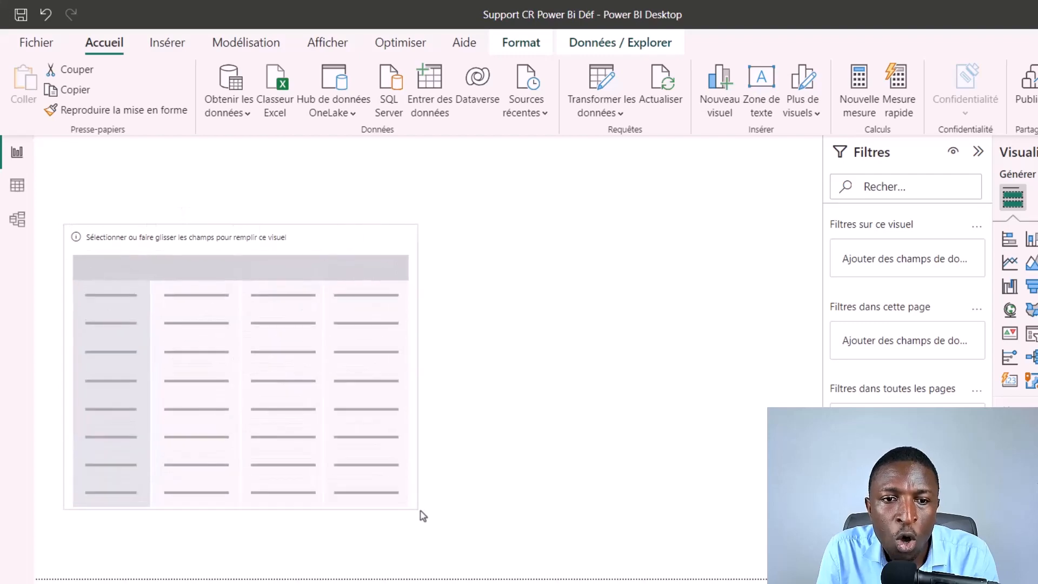
drag(364, 241, 346, 239)
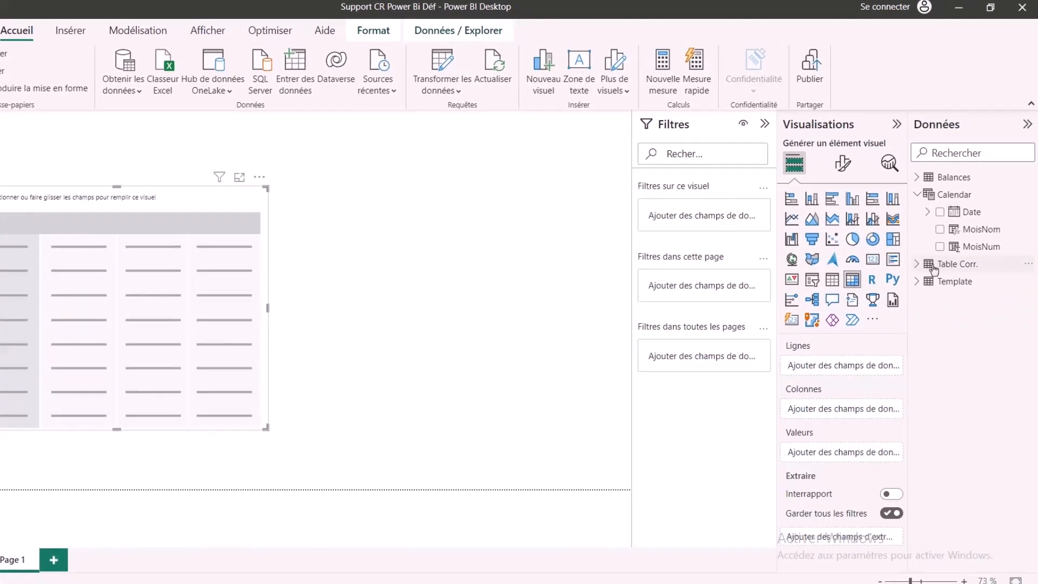
Step: Add the Rubriques field from the Template table to the matrix rows
click(935, 269)
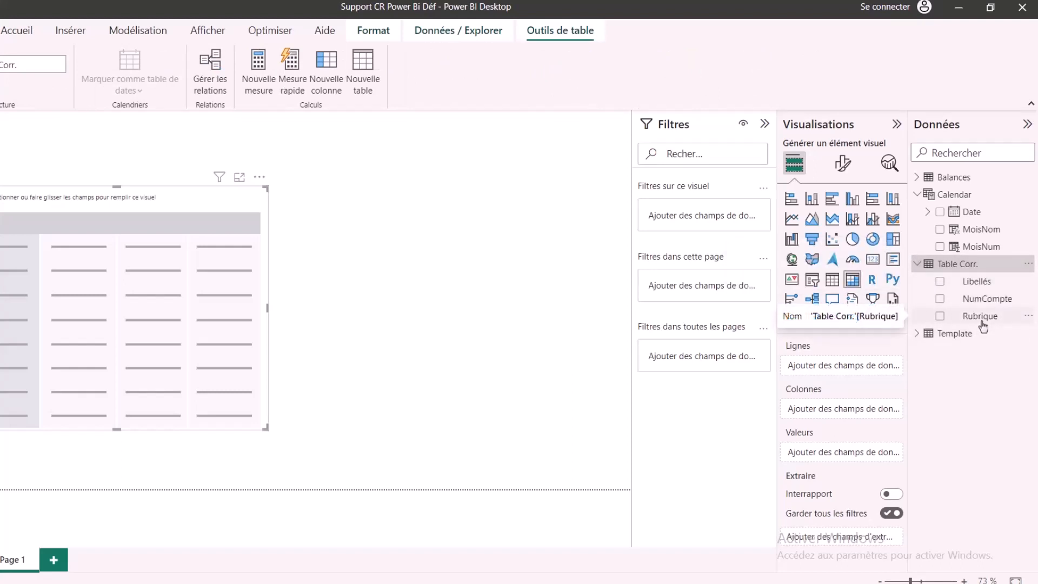
click(917, 264)
click(917, 282)
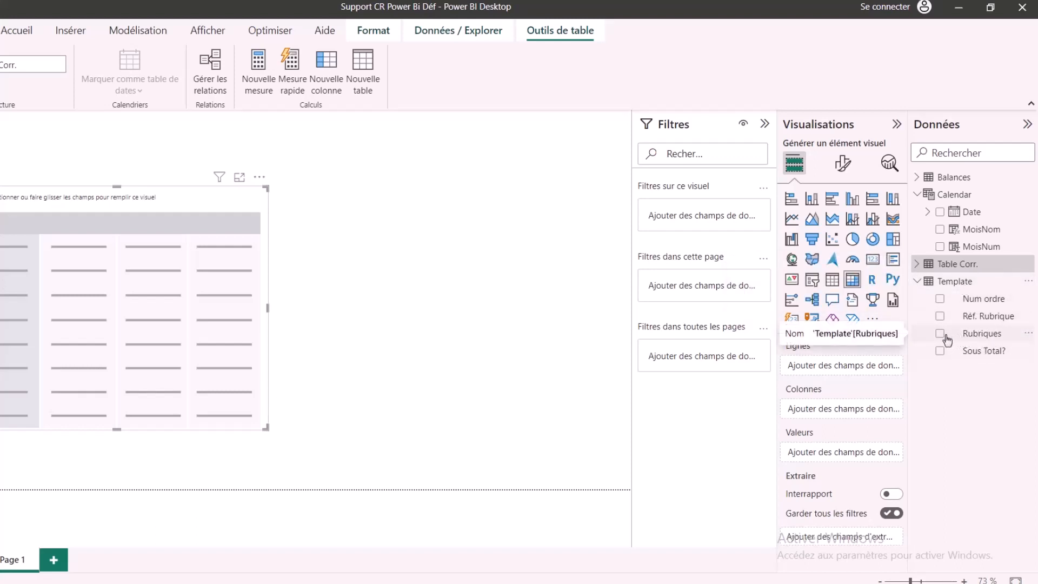
drag(941, 336, 93, 291)
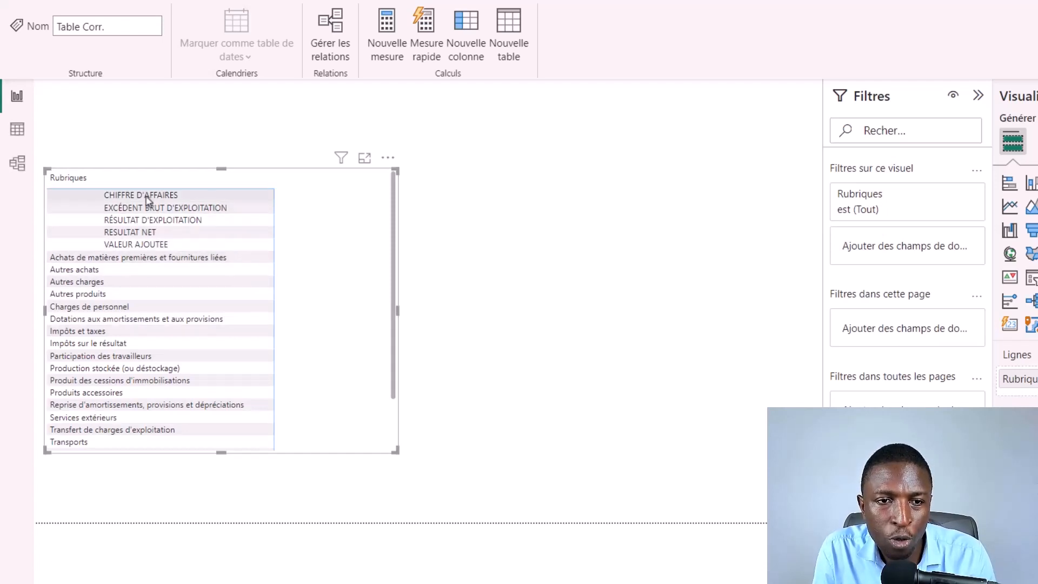
Step: Review the order of the matrix rows and sort the Template table's Rubriques column by Num ordre
scroll(156, 342, down, 2)
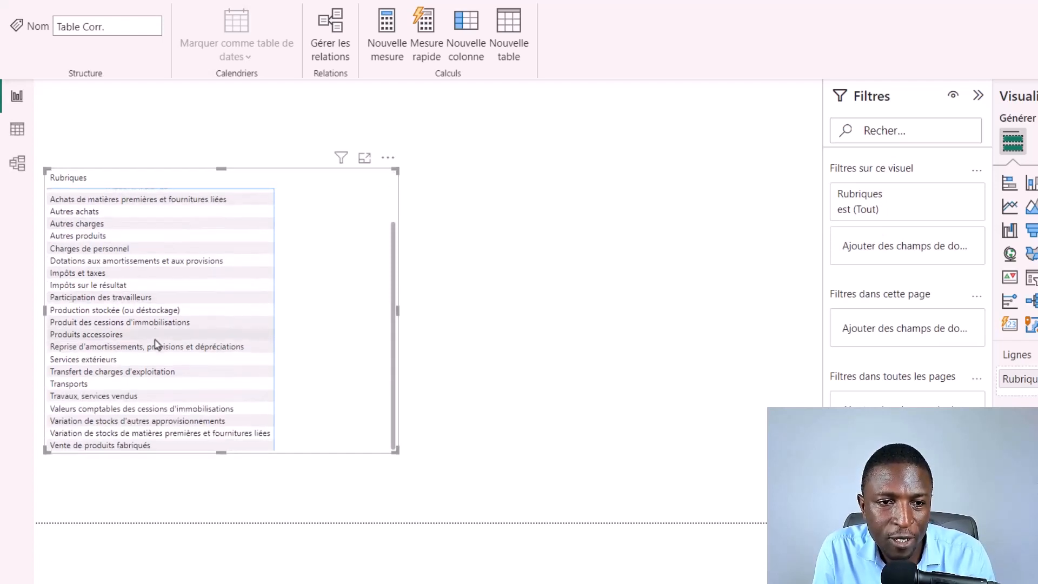
scroll(156, 344, up, 2)
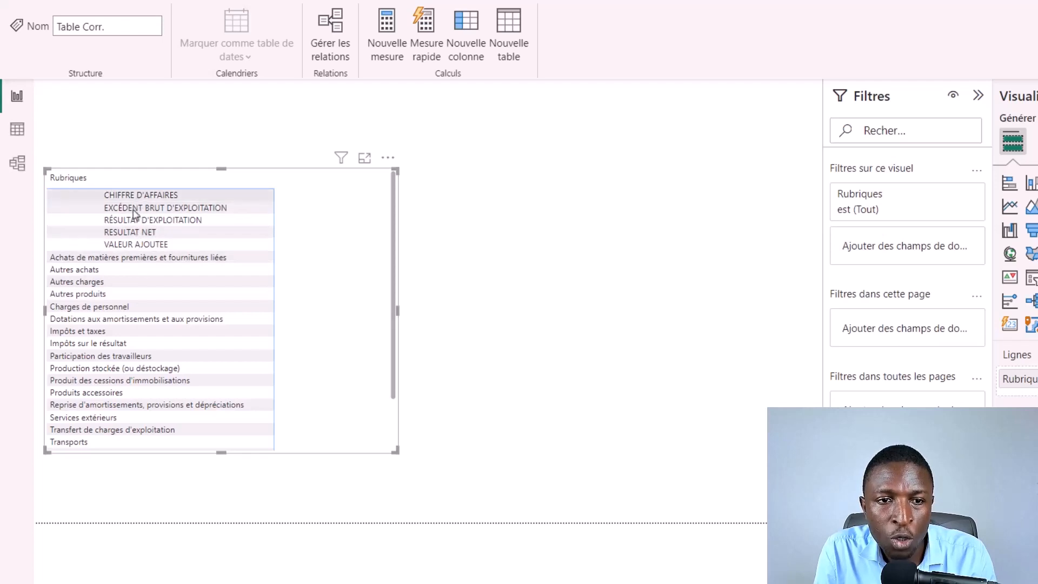
scroll(155, 338, down, 2)
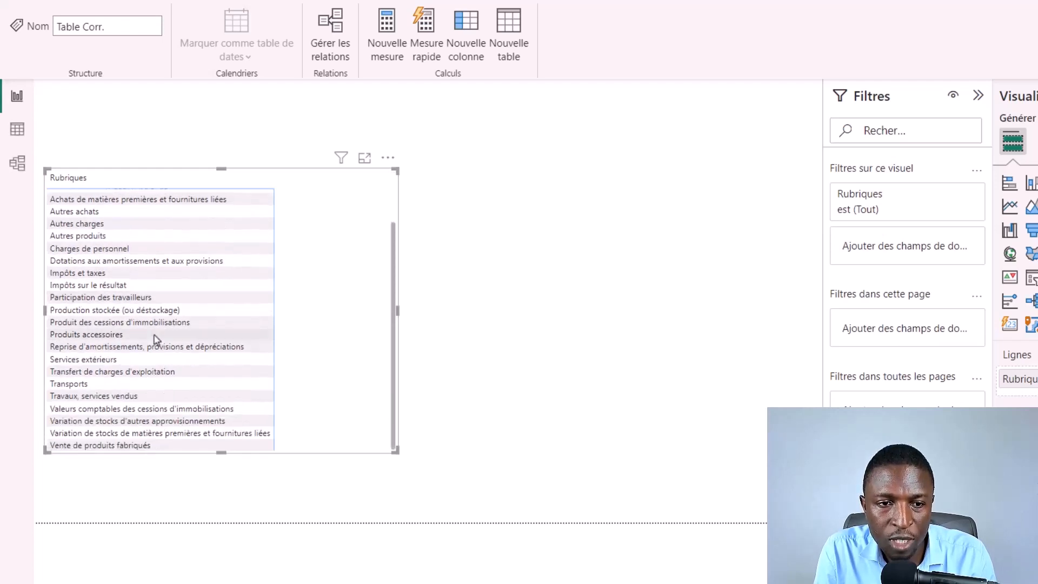
scroll(166, 317, up, 2)
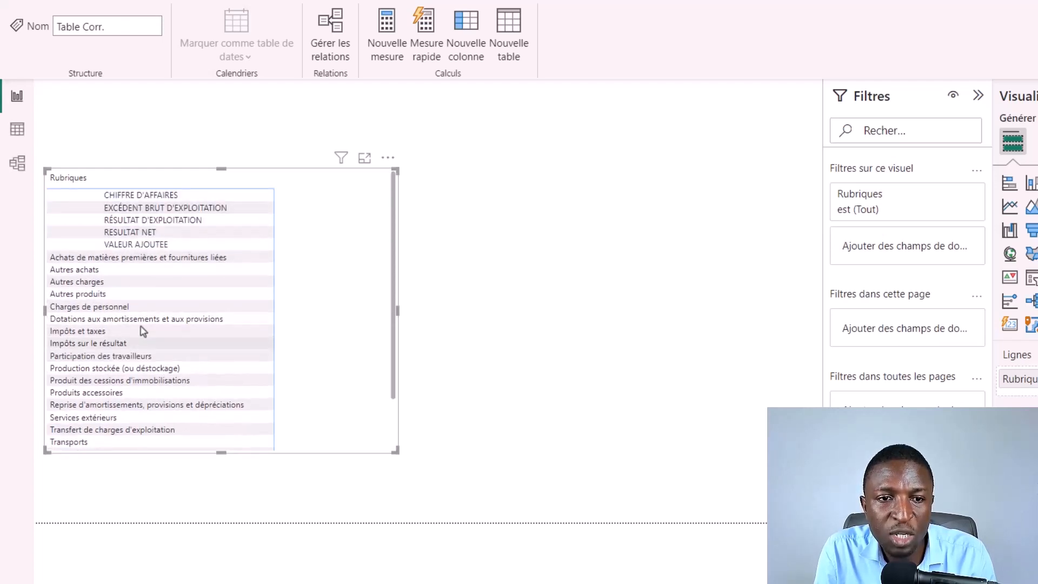
scroll(143, 329, down, 2)
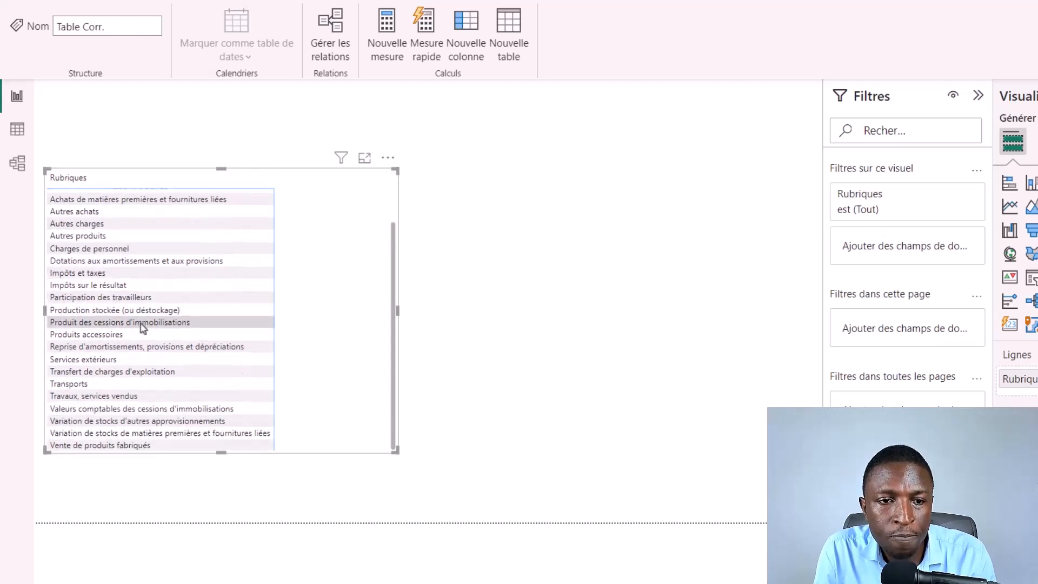
scroll(143, 329, up, 2)
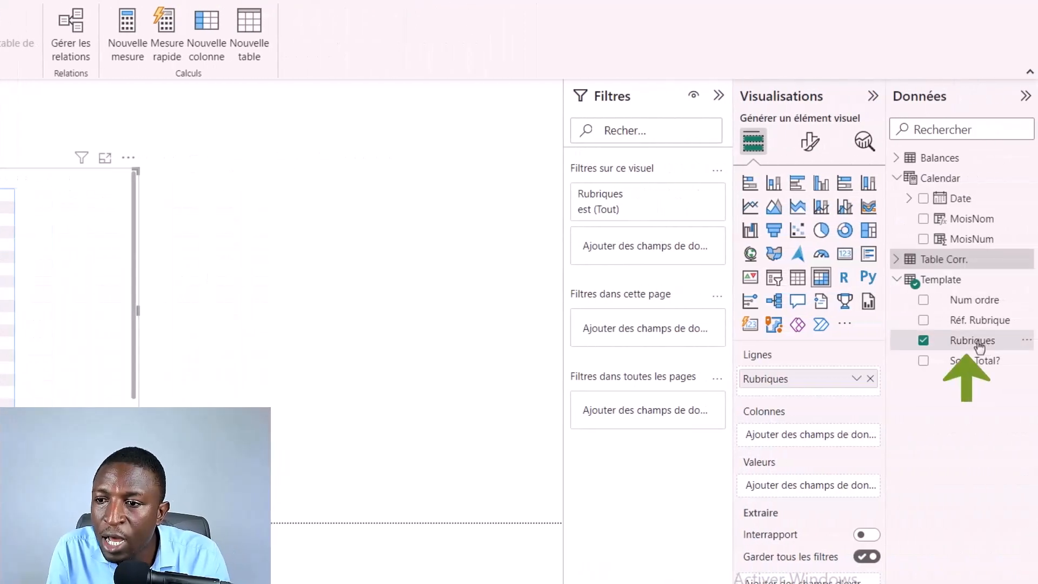
click(976, 342)
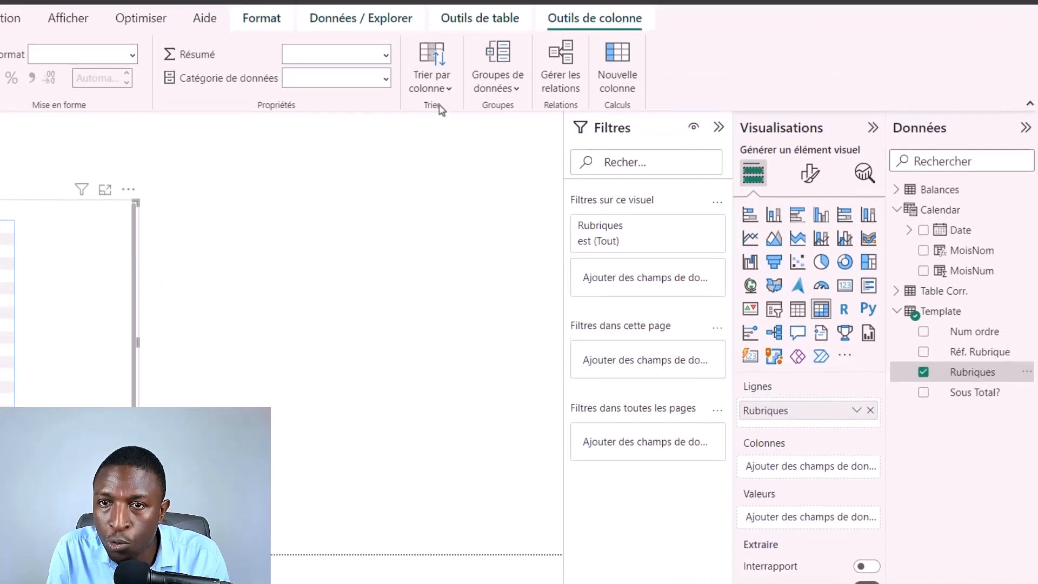
click(442, 88)
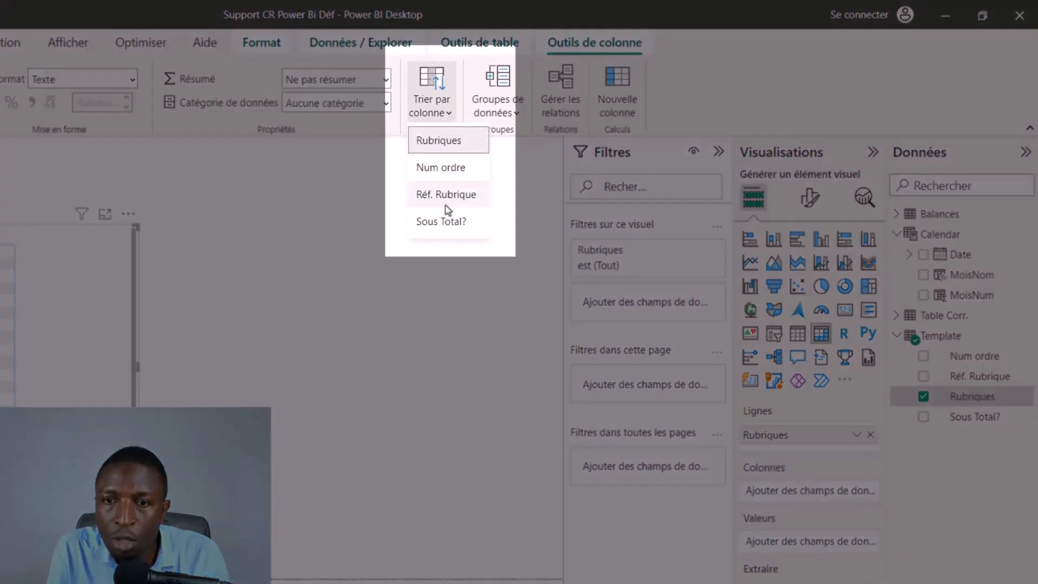
click(446, 169)
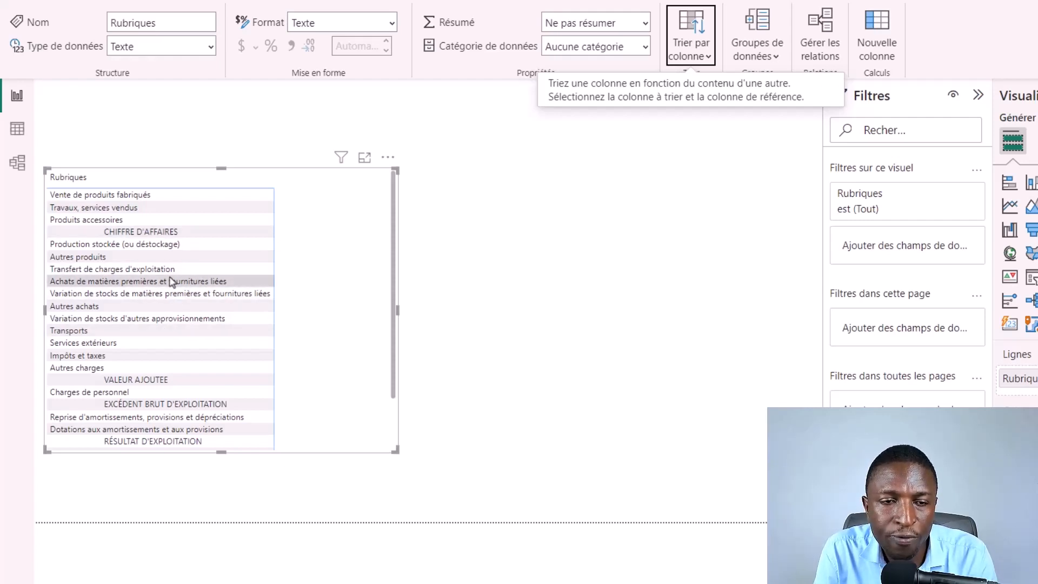
Step: Enlarge the matrix until every row down to RESULTAT NET fits, and deselect it
scroll(140, 295, down, 2)
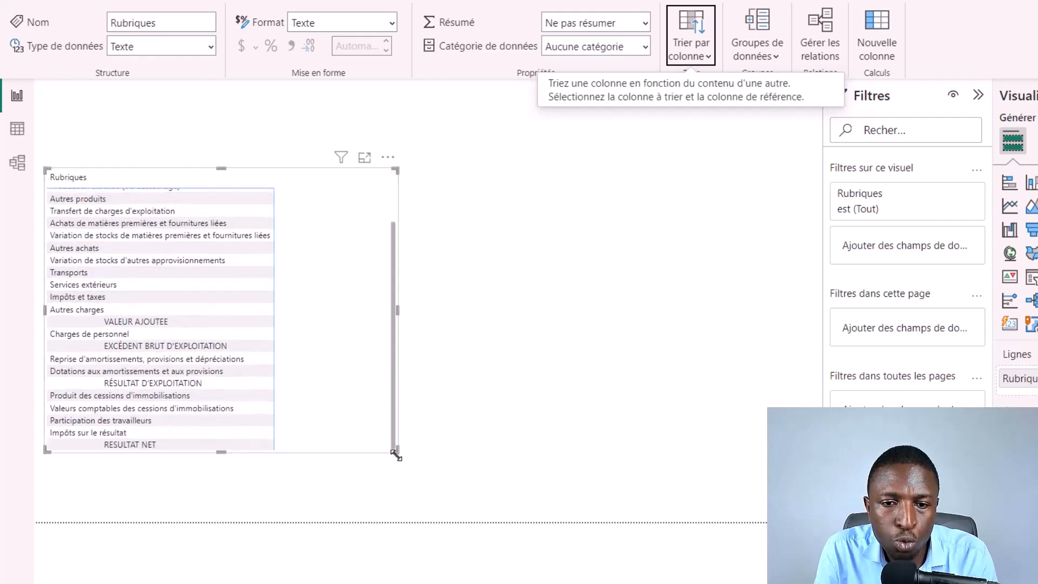
drag(397, 456, 429, 538)
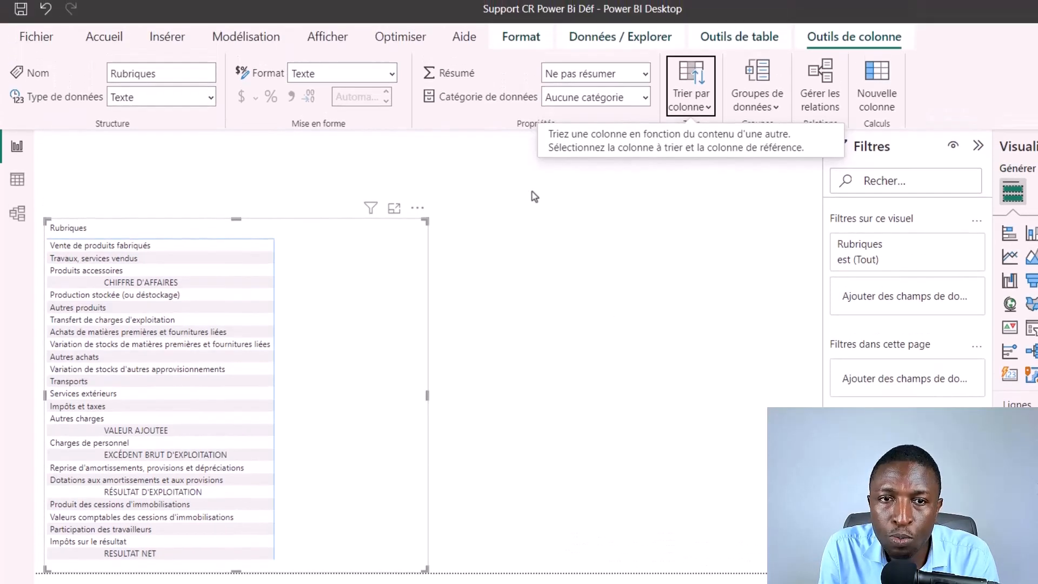
click(569, 246)
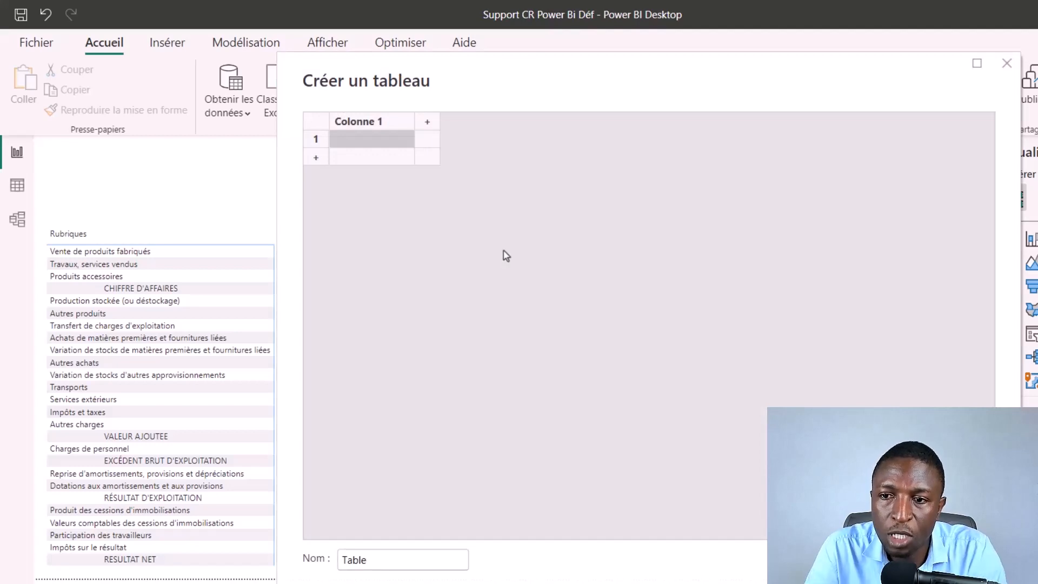
Step: Name the new blank table Calculs and load it into the model
drag(385, 561, 333, 563)
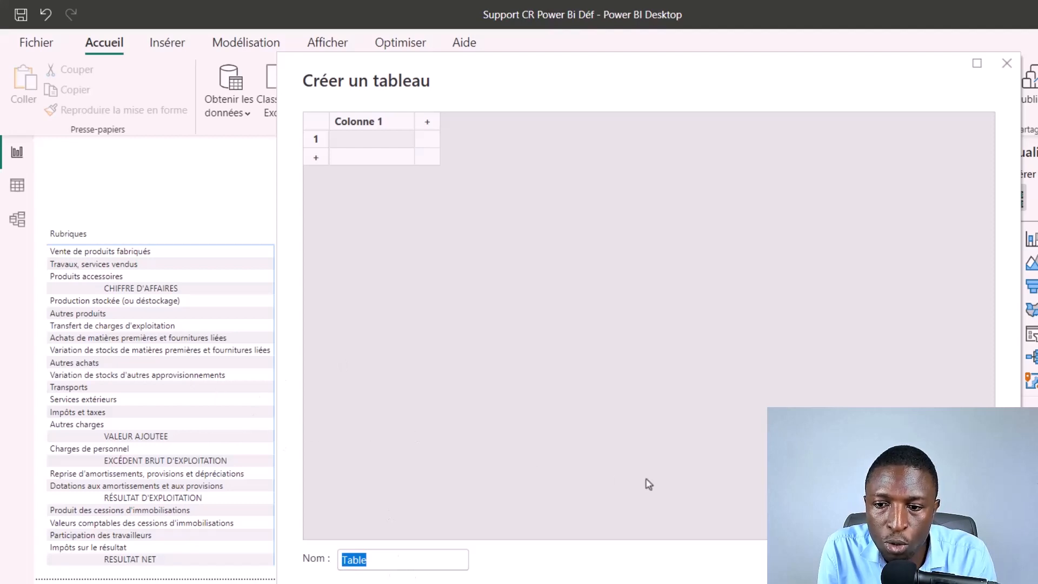
text(Calculs)
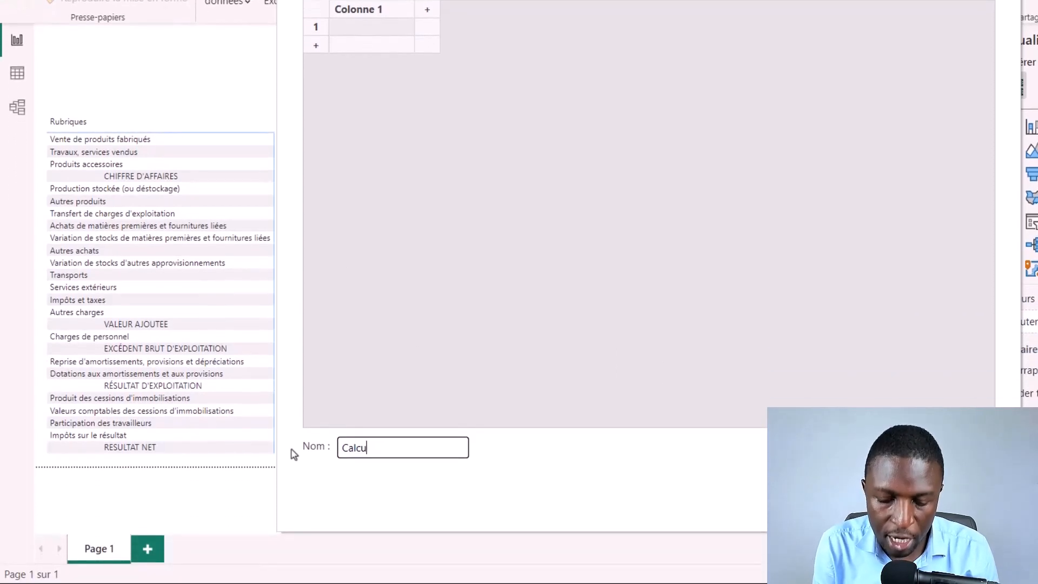
click(816, 502)
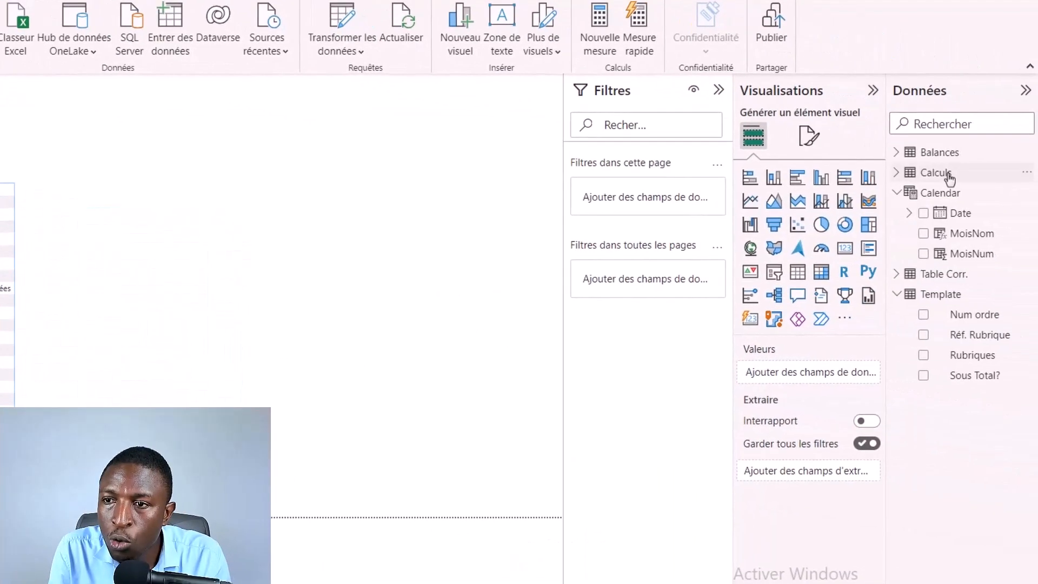
Step: Create a measure in the Calculs table defined as Total Reel = SUM(Balances[Mt Reel])
click(940, 173)
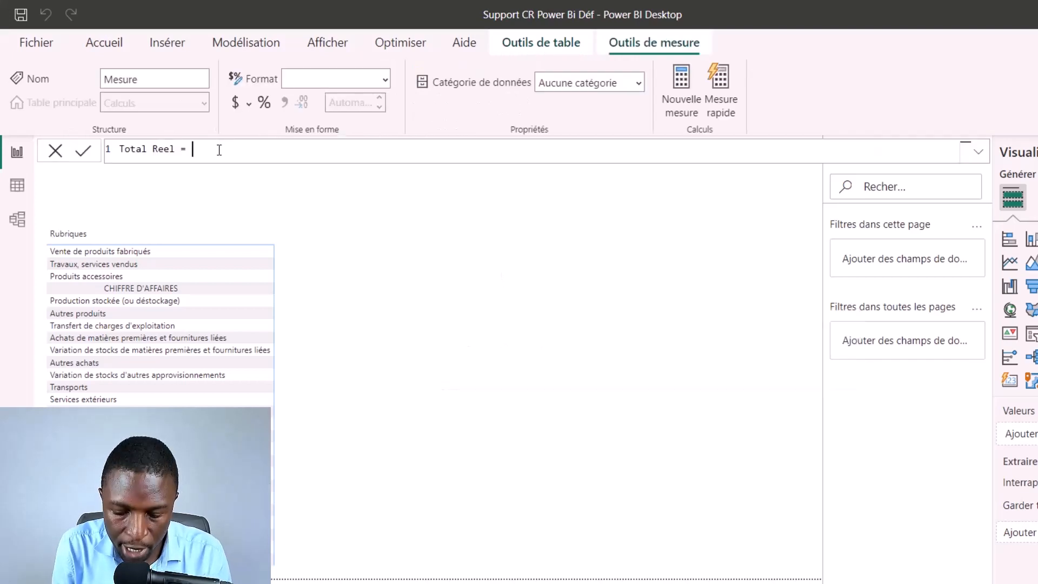
text(sum)
key(Tab)
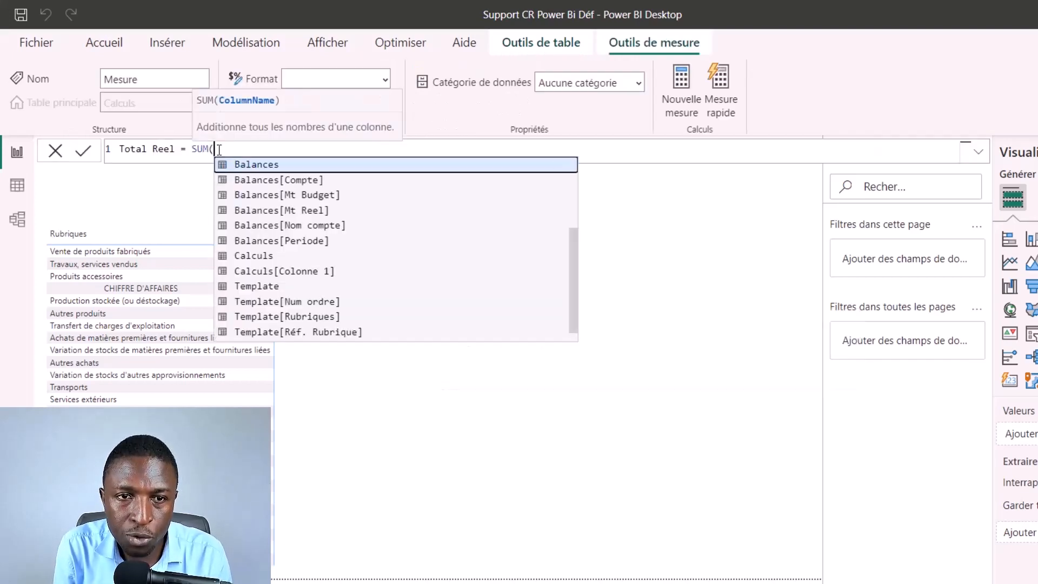
key(Down)
key(Down)
key(Down)
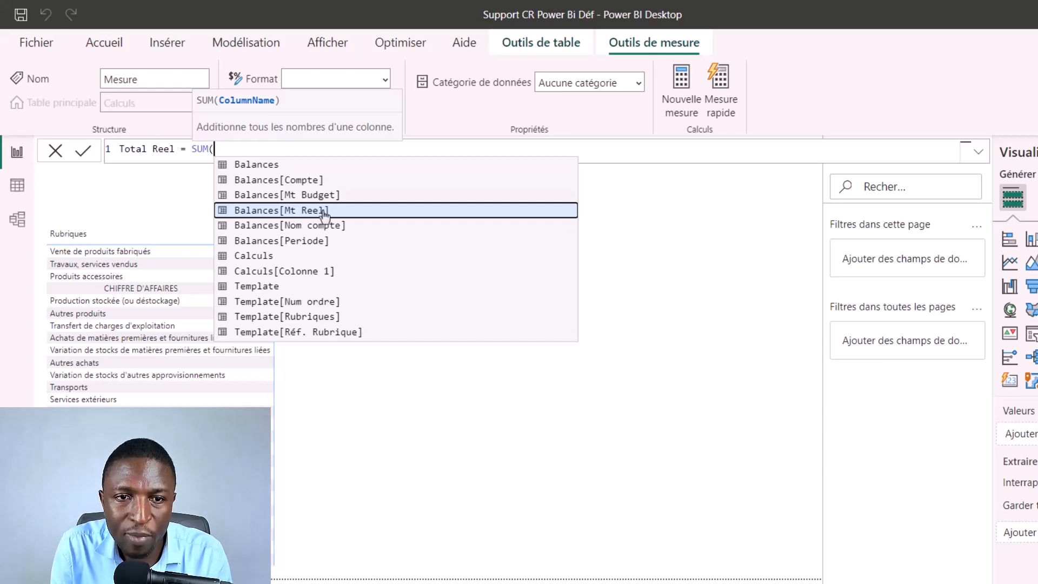
click(304, 212)
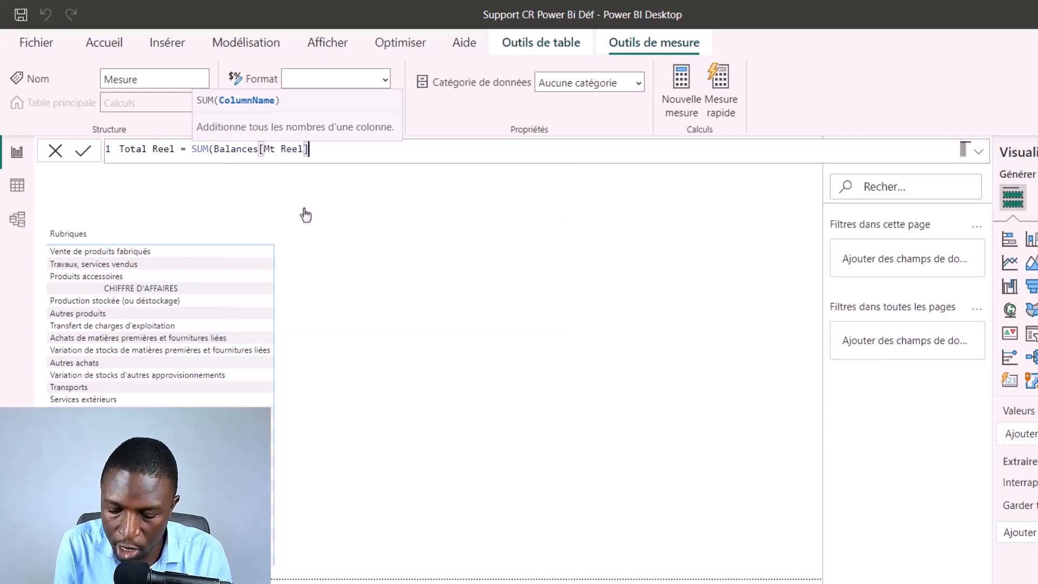
text())
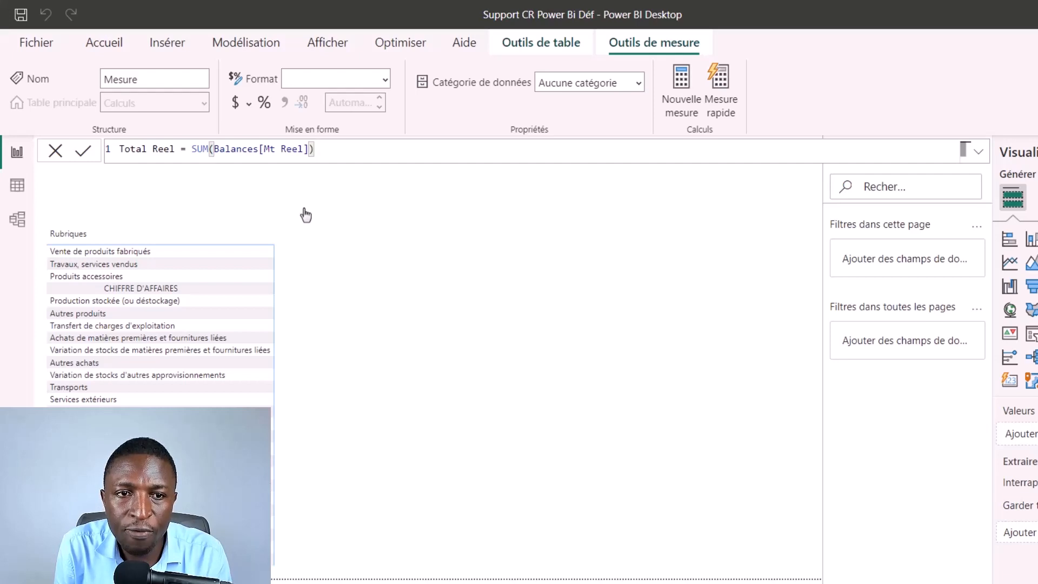
key(Return)
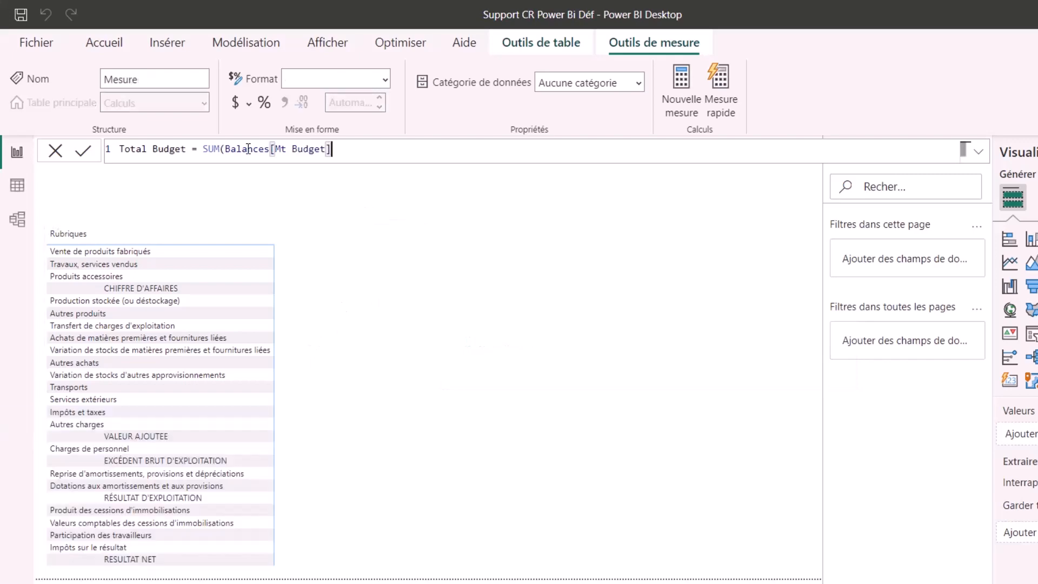
Step: Complete and validate the Calculs measure Total Budget = SUM(Balances[Mt Budget])
text())
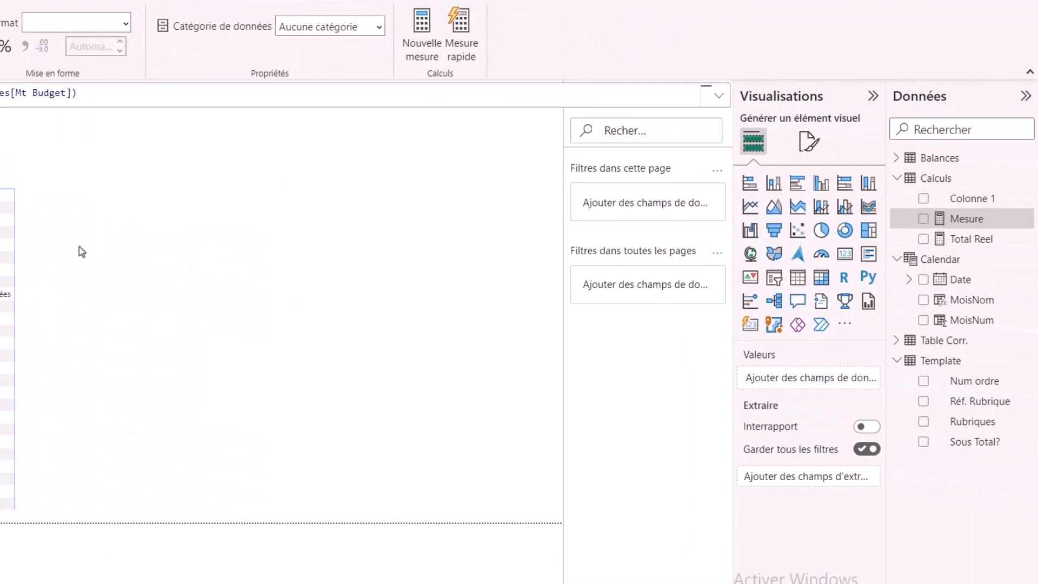
key(Return)
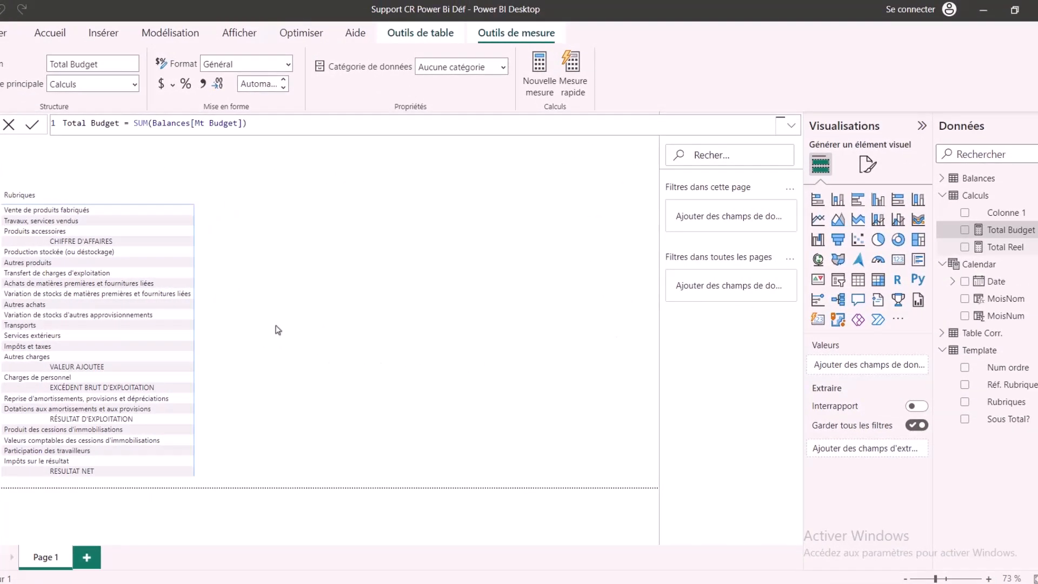
Step: Add the Total Reel measure to the Rubriques matrix values and make its Rubriques rows show items with no data
click(965, 247)
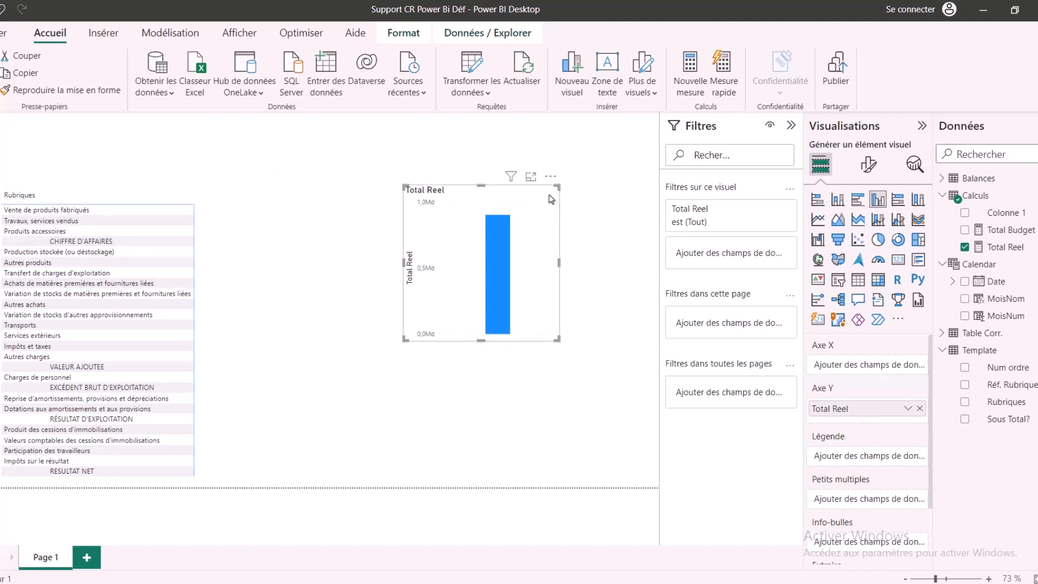
key(Delete)
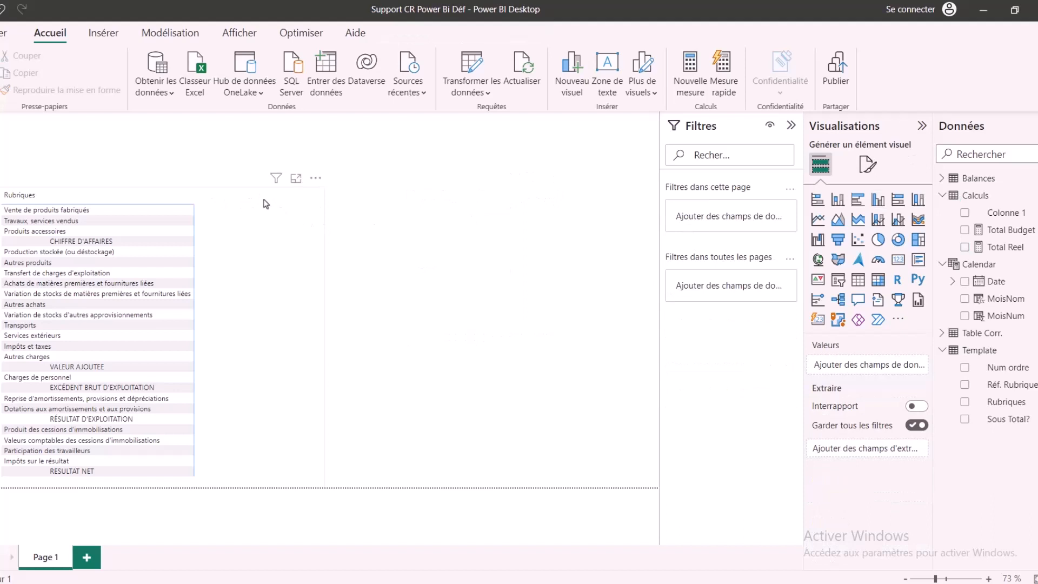
click(287, 229)
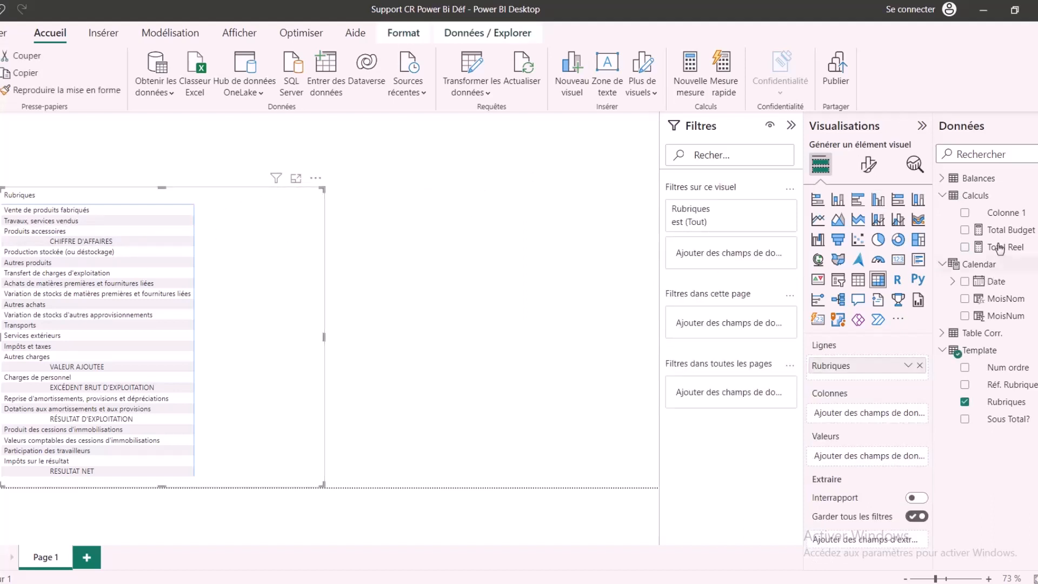
click(965, 247)
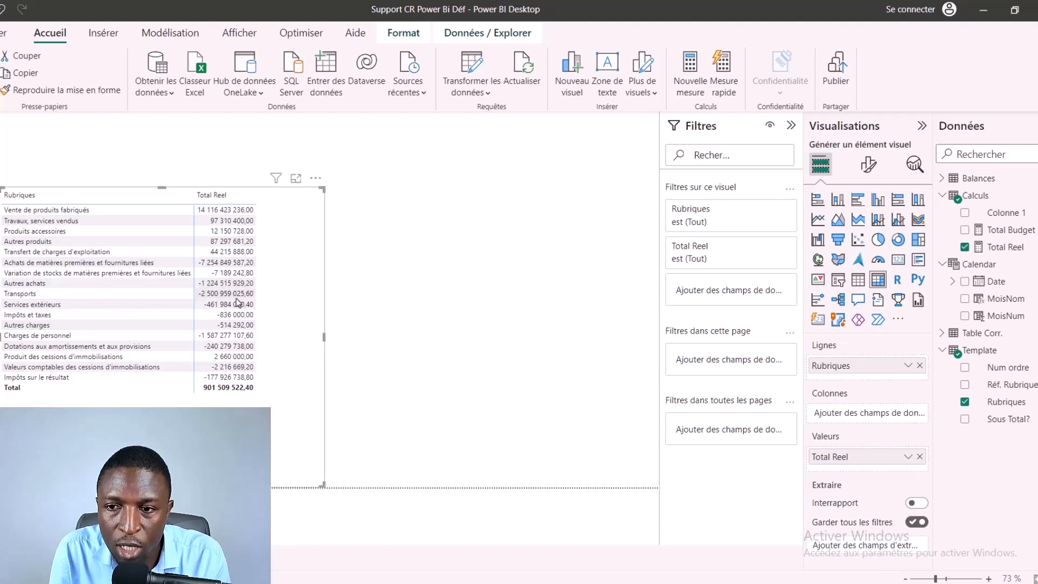
click(910, 370)
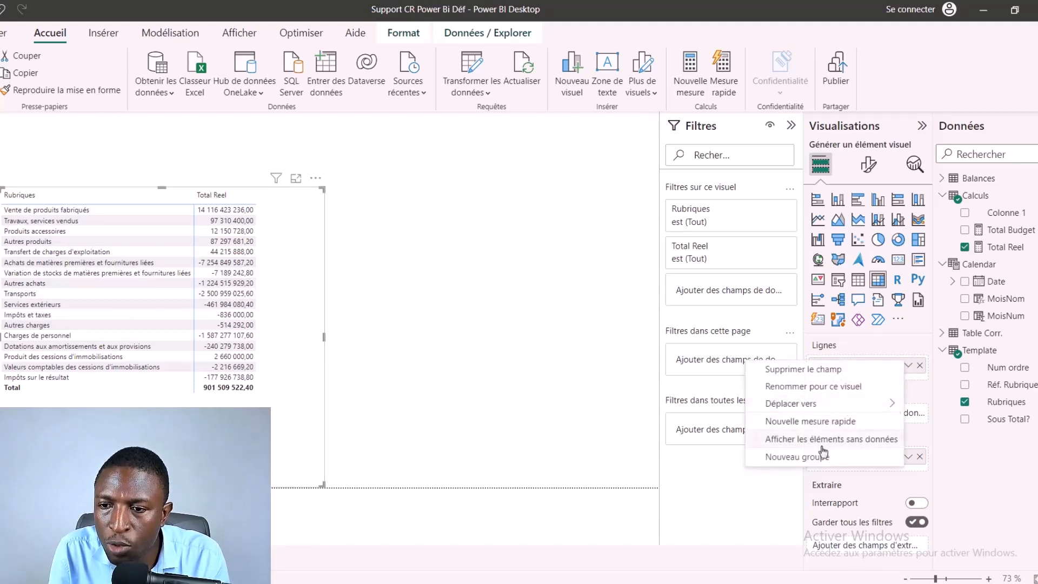
click(125, 296)
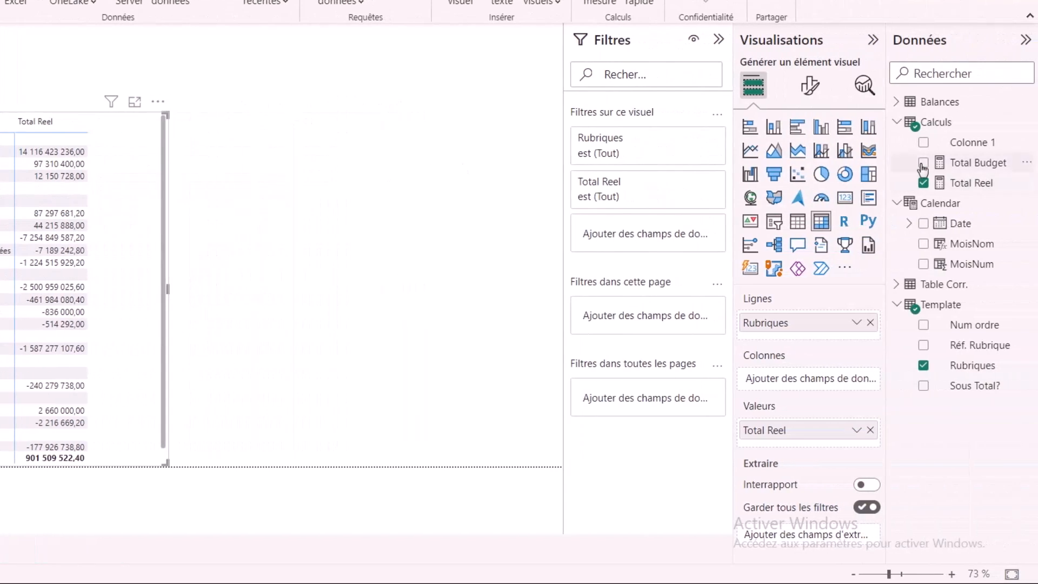
Step: Add the Total Budget measure to the matrix values and widen the matrix
click(923, 163)
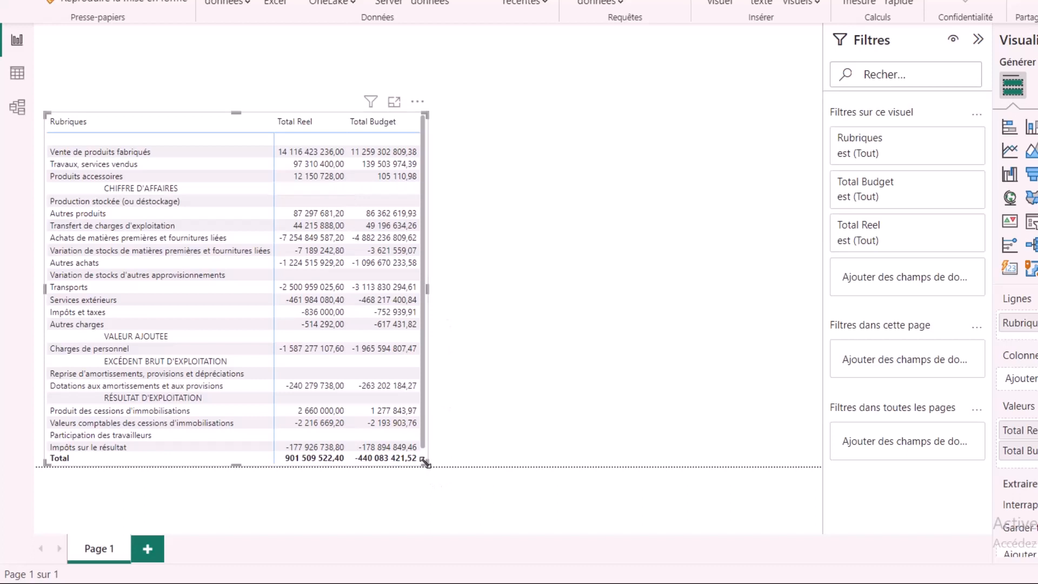
drag(425, 462, 524, 466)
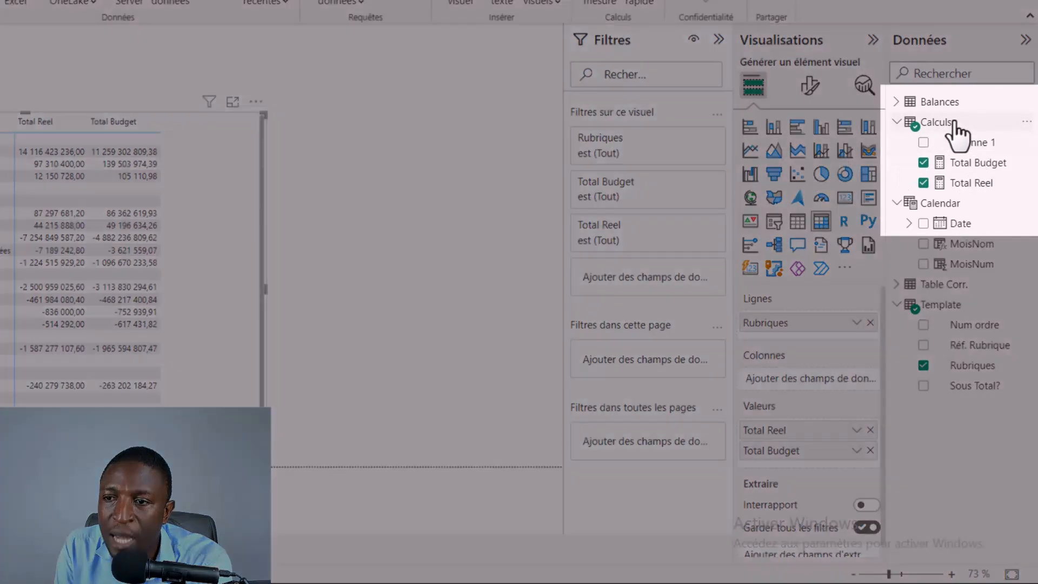
Step: Create a measure in the Calculs table defined as Nbre Lignes = countrows(template)
click(940, 127)
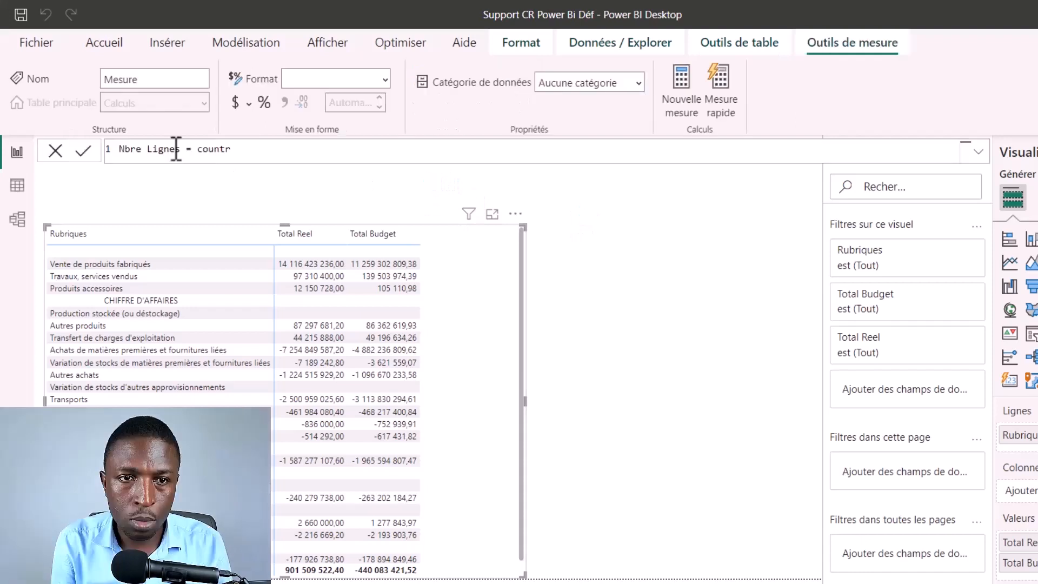
text(ows)
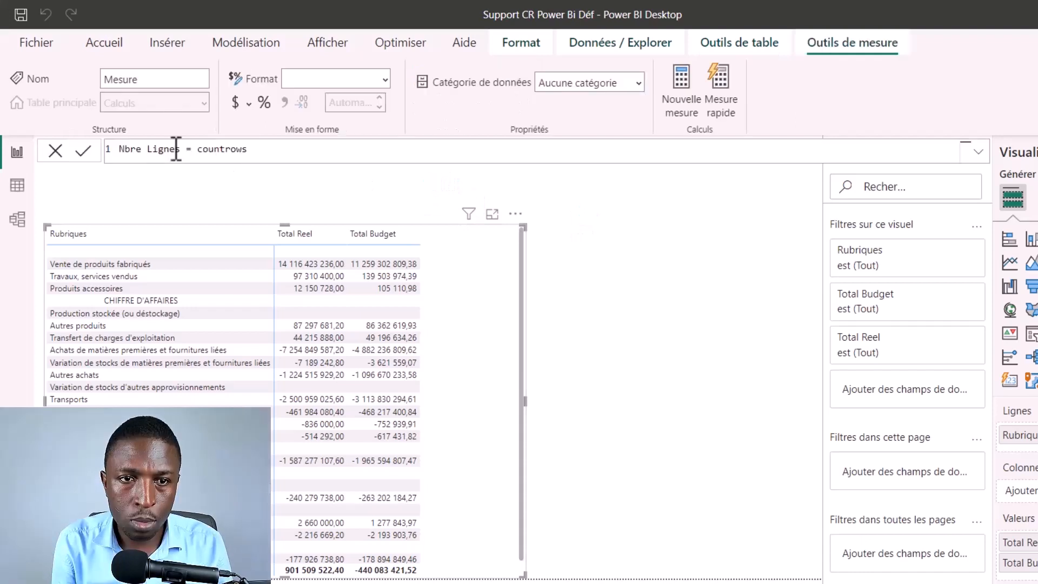
text(()
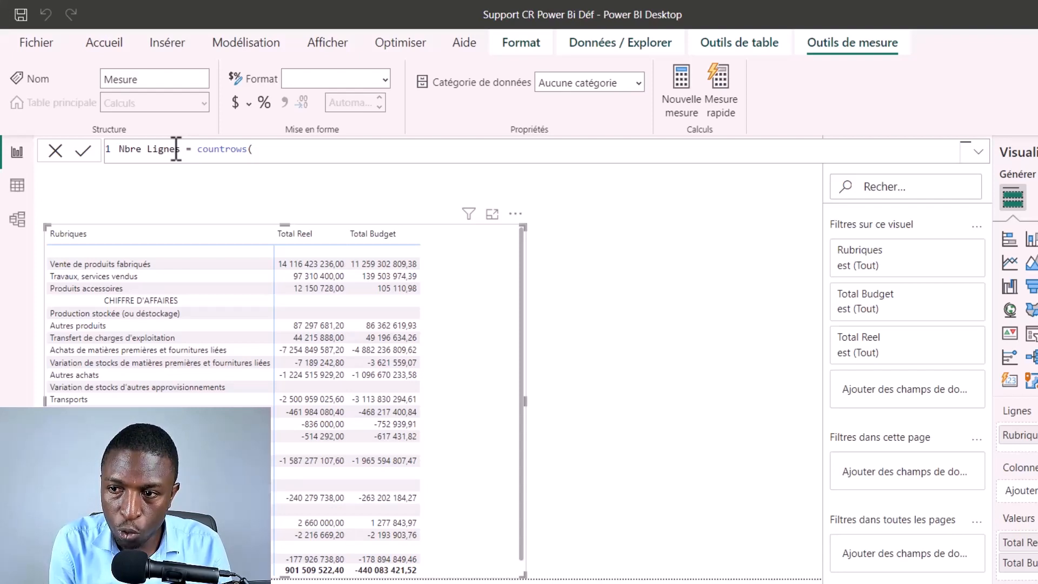
text(templa)
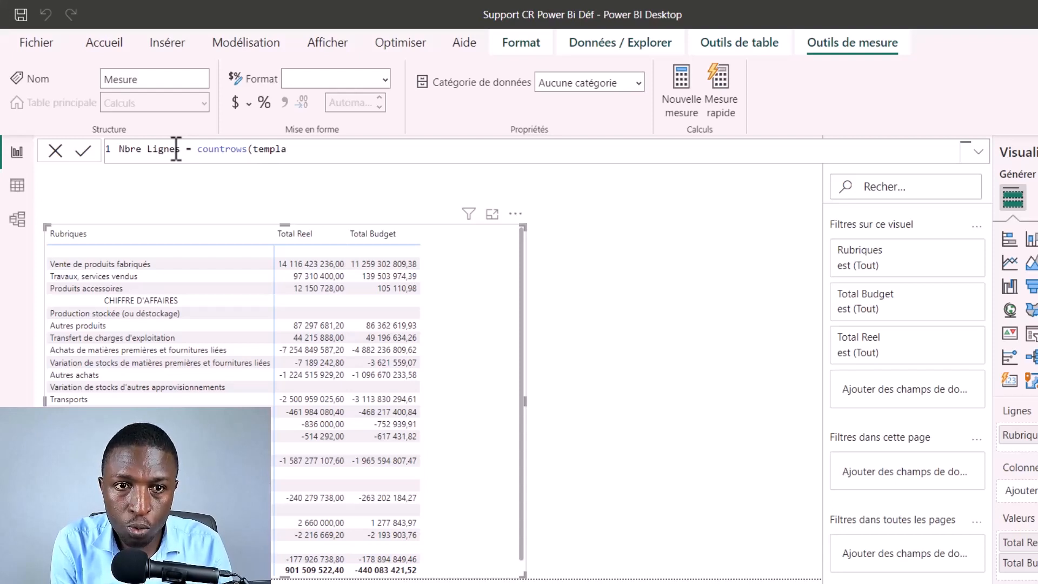
text(te))
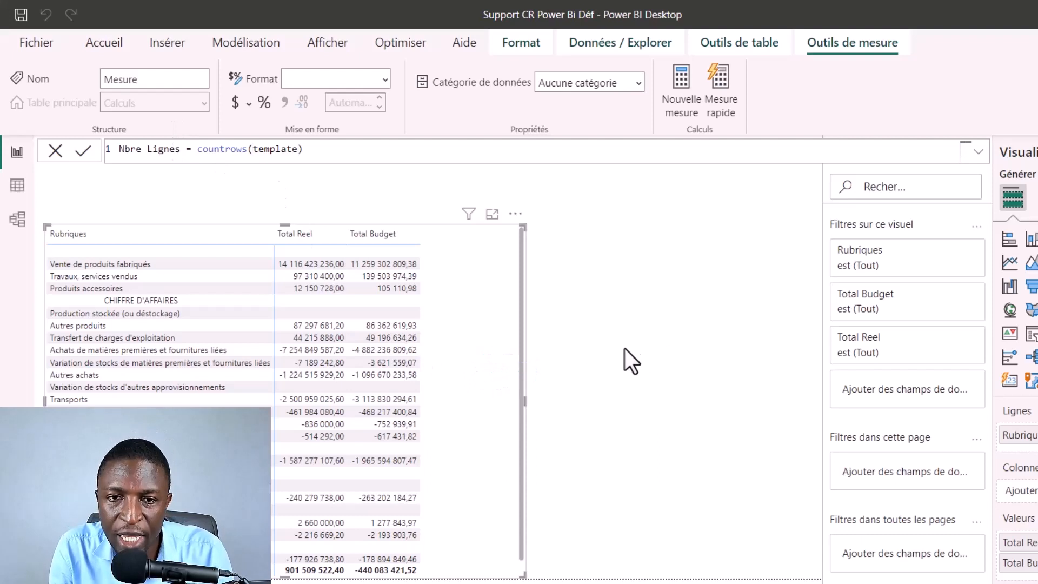
key(Return)
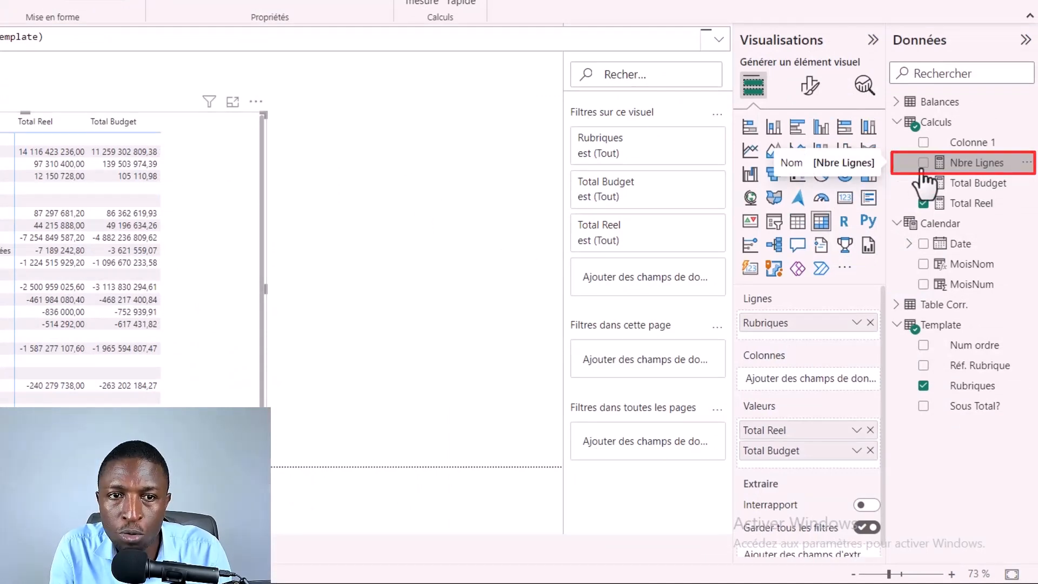
Step: Add the Nbre Lignes measure to the matrix values, check its rows down to RESULTAT NET, and save the report
click(923, 163)
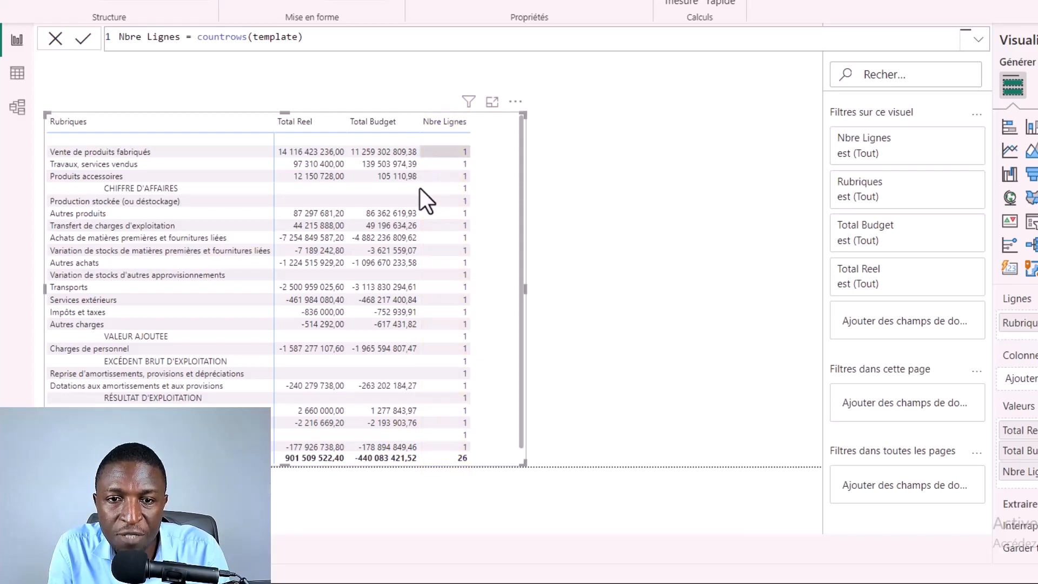
scroll(462, 410, down, 1)
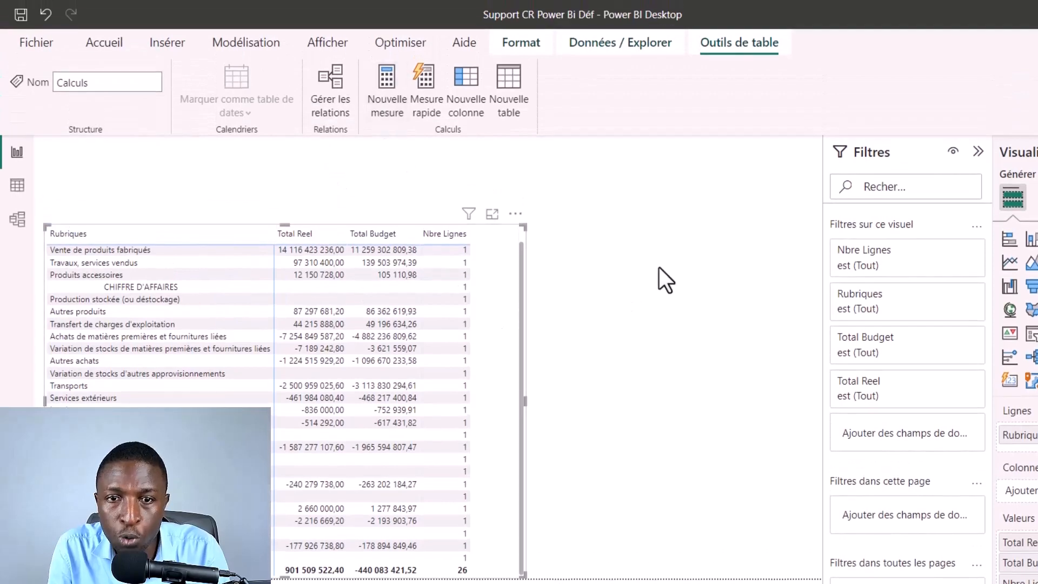
key(ctrl+s)
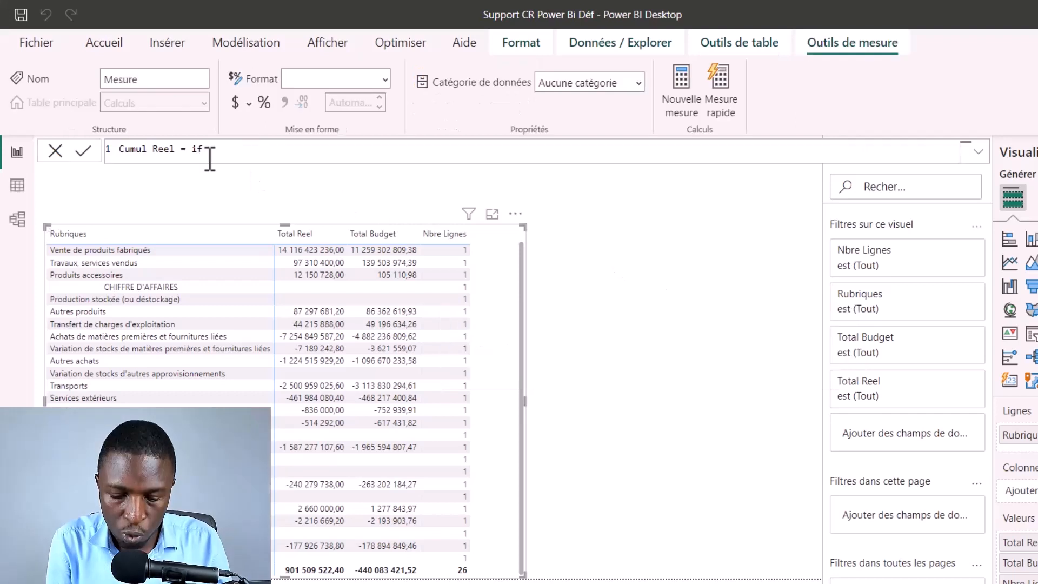
Step: Write a new Calculs measure: Cumul Reel = if(Calculs[Nbre Lignes]=1,CALCULATE([Total Reel],all(Template),Template[Num ordre]<VALUES(template[Num ordre])))
text(()
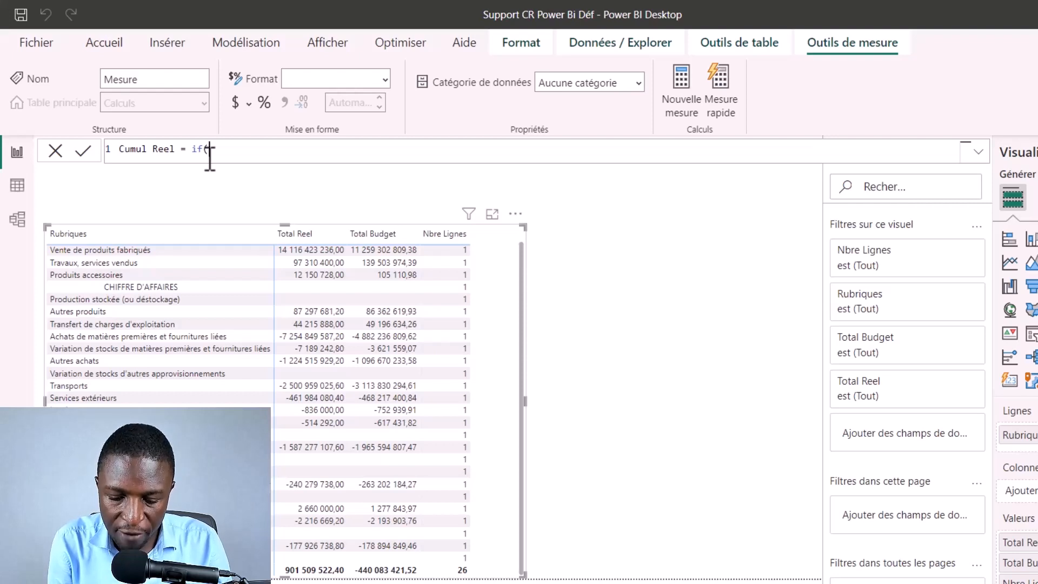
text(nbre)
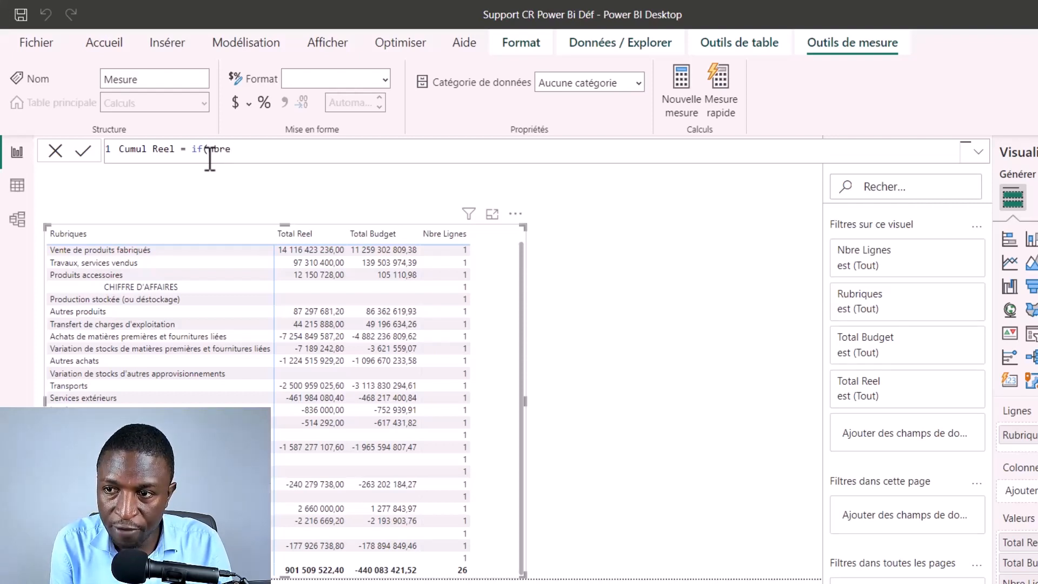
key(BackSpace)
key(BackSpace)
key(BackSpace)
key(BackSpace)
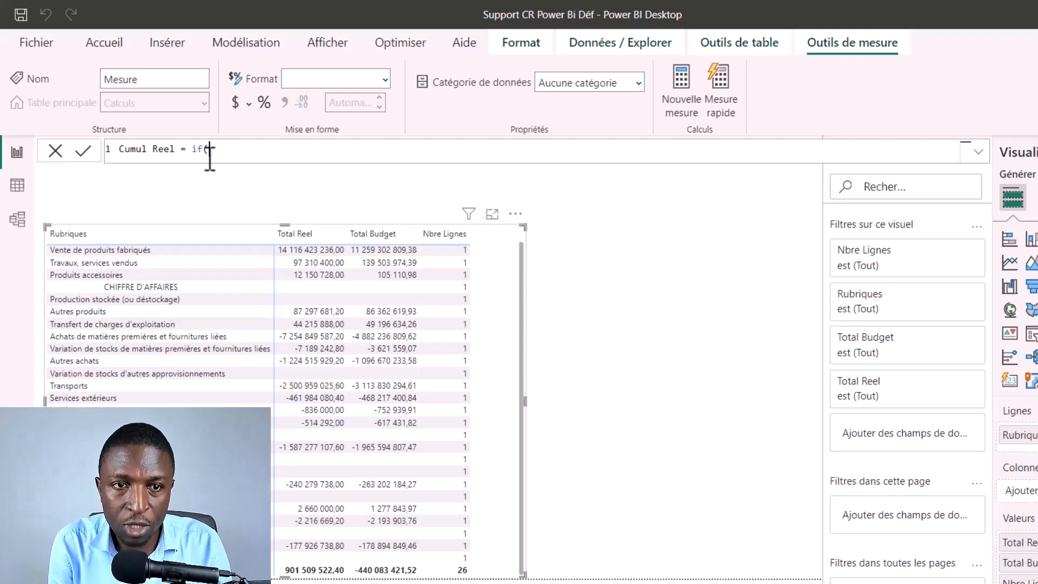
text(Calculs[Nbre Lignes]=1,CALCULATE([Total Reel],all(Template),Template[Num ordre]<VALUES(template[Num ordre]))))
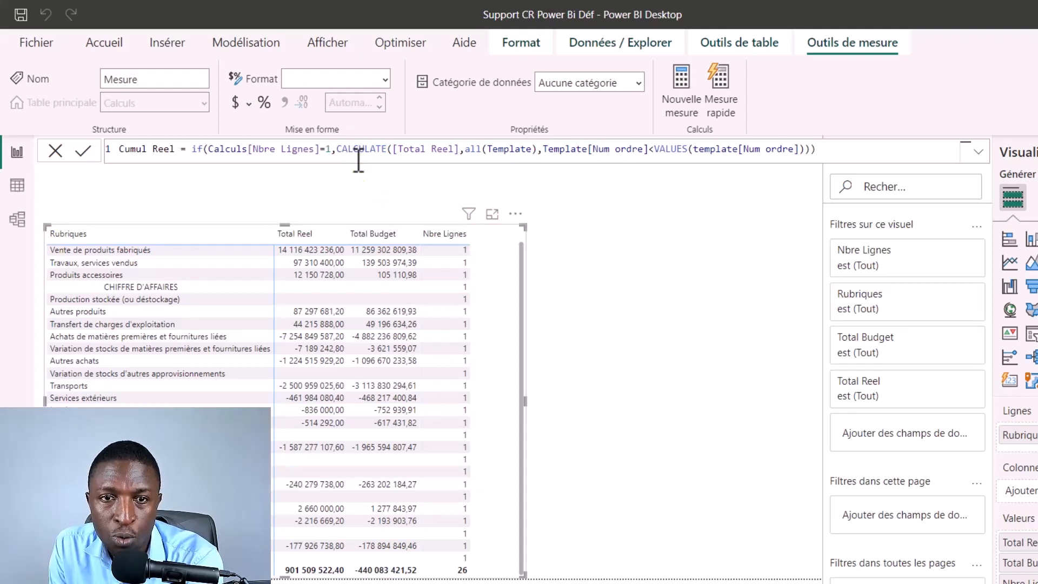
Step: Examine the CALCULATE arguments in the Cumul Reel formula: [Total Reel], all(Template) and the comparison on Num ordre
click(467, 152)
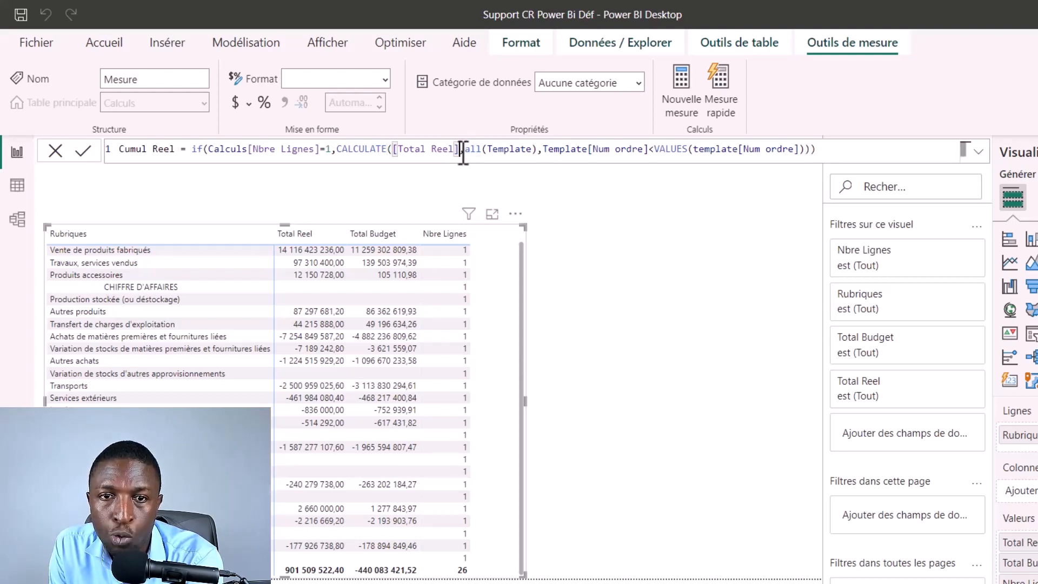
key(shift+End)
shift+click(404, 151)
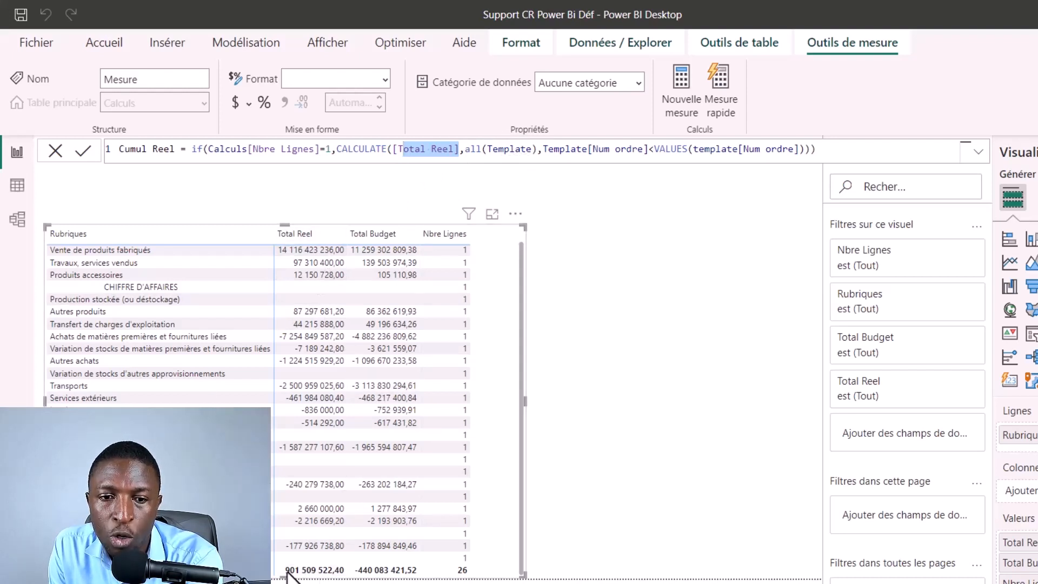
drag(545, 148, 804, 149)
click(548, 151)
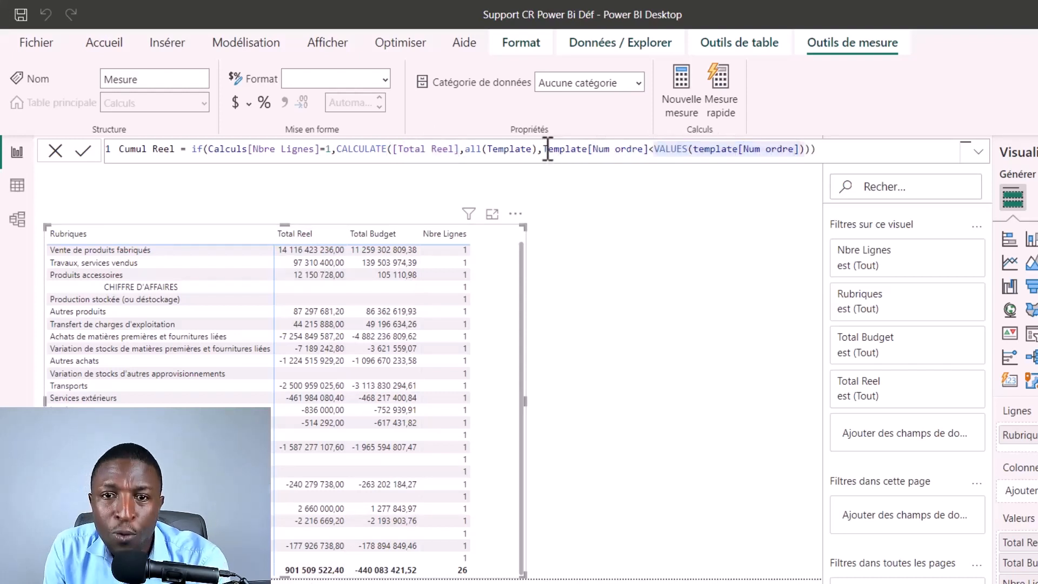
drag(546, 149, 790, 148)
click(657, 150)
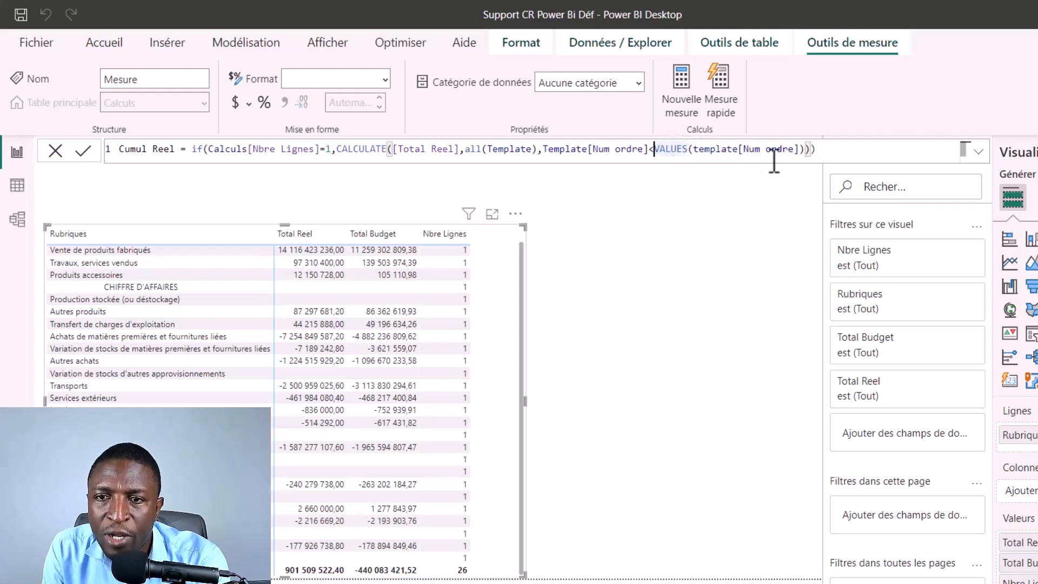
drag(655, 150, 803, 149)
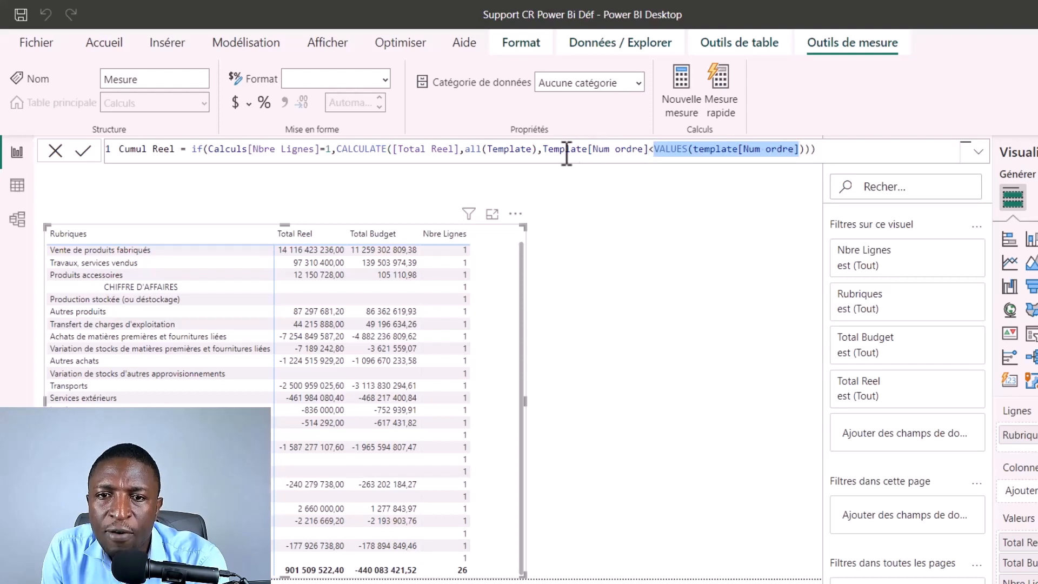
drag(545, 150, 802, 149)
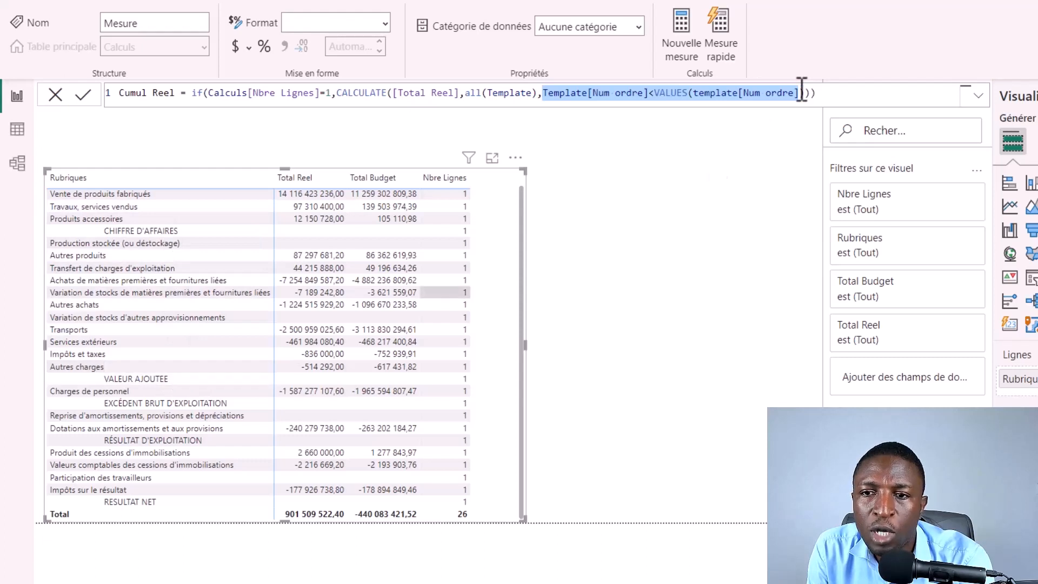
Step: Validate the Cumul Reel measure and add it to the matrix values
click(843, 93)
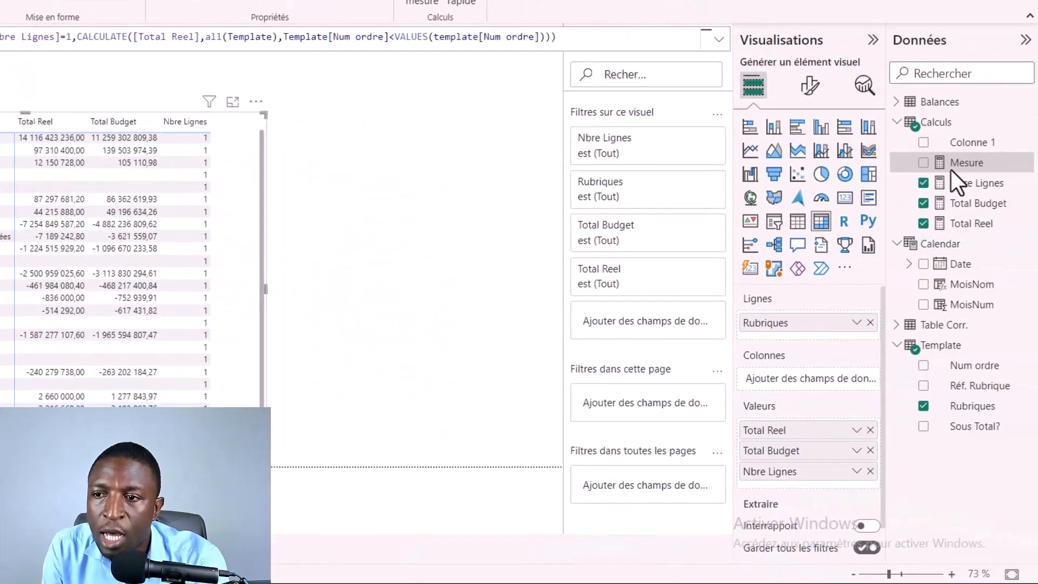
click(961, 164)
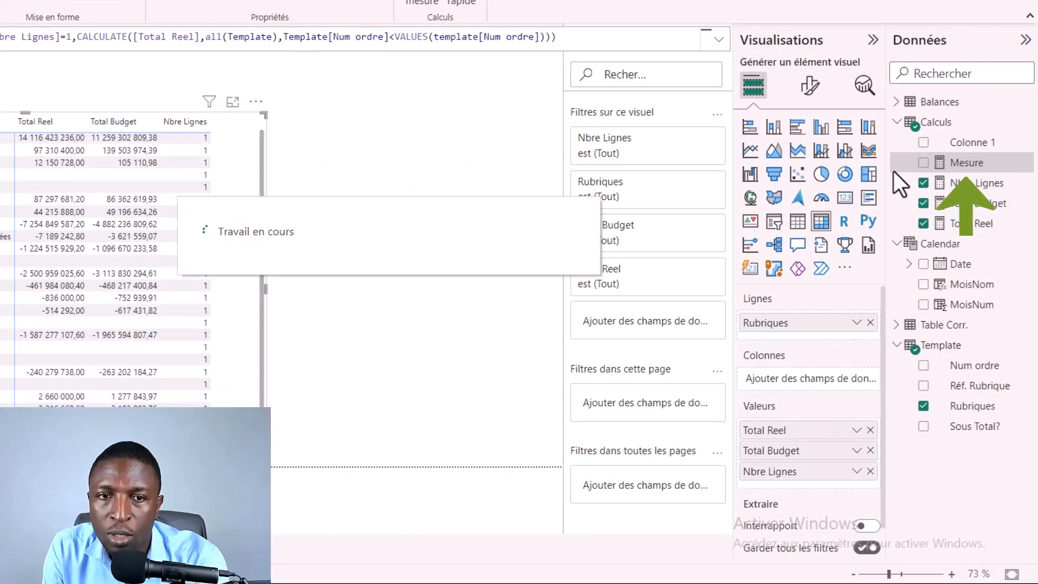
click(923, 162)
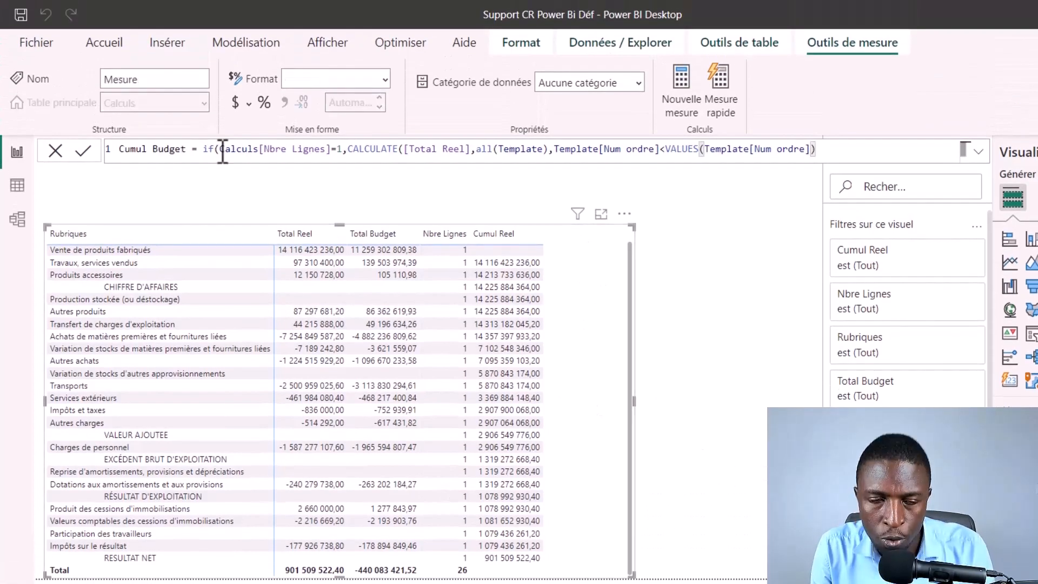
Step: Make the Cumul Budget formula calculate [Total Budget] instead of [Total Reel], close its brackets, and add the measure to the matrix values
double_click(457, 150)
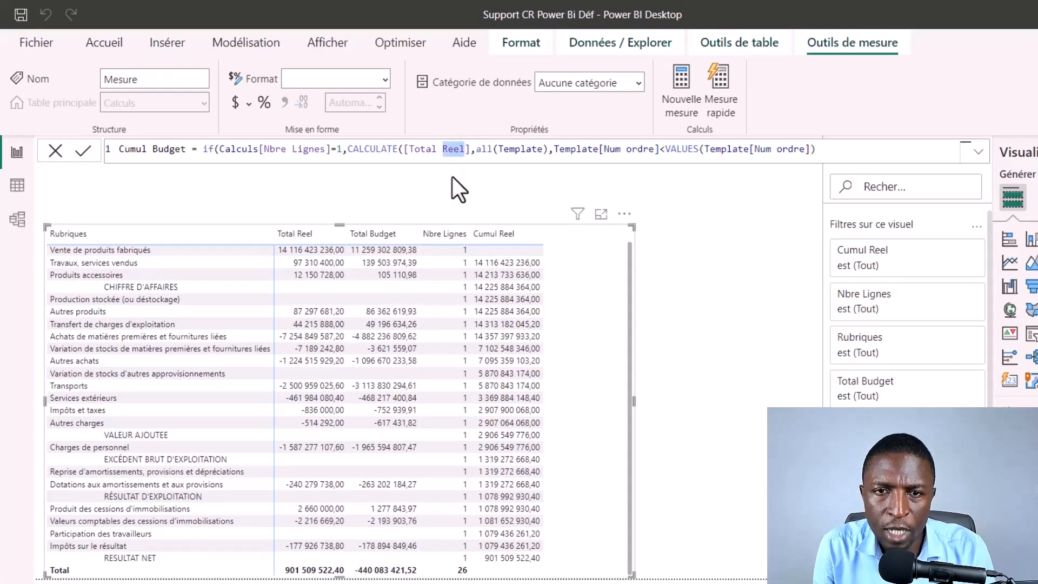
text(Budget)
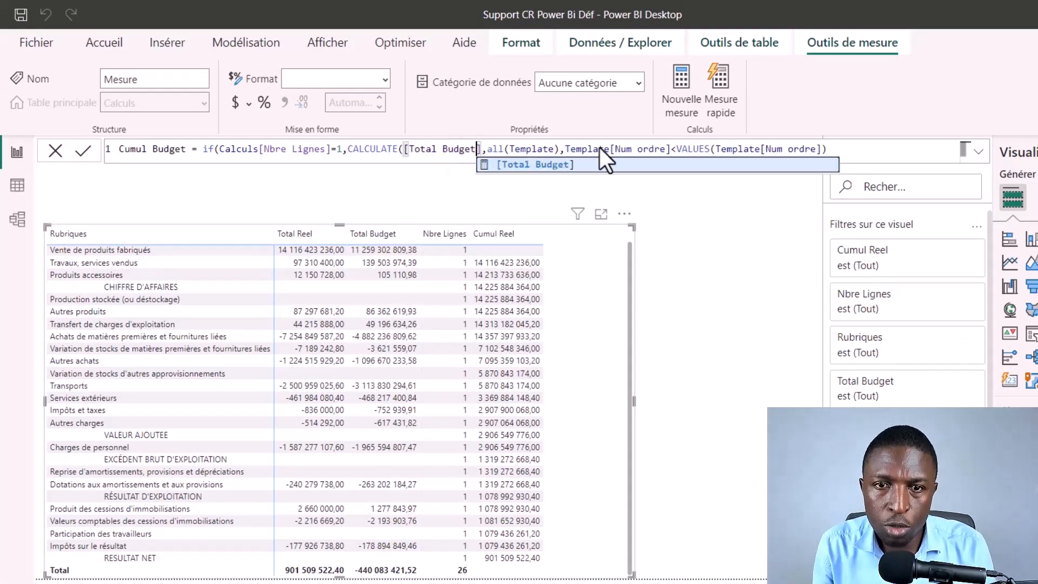
click(552, 167)
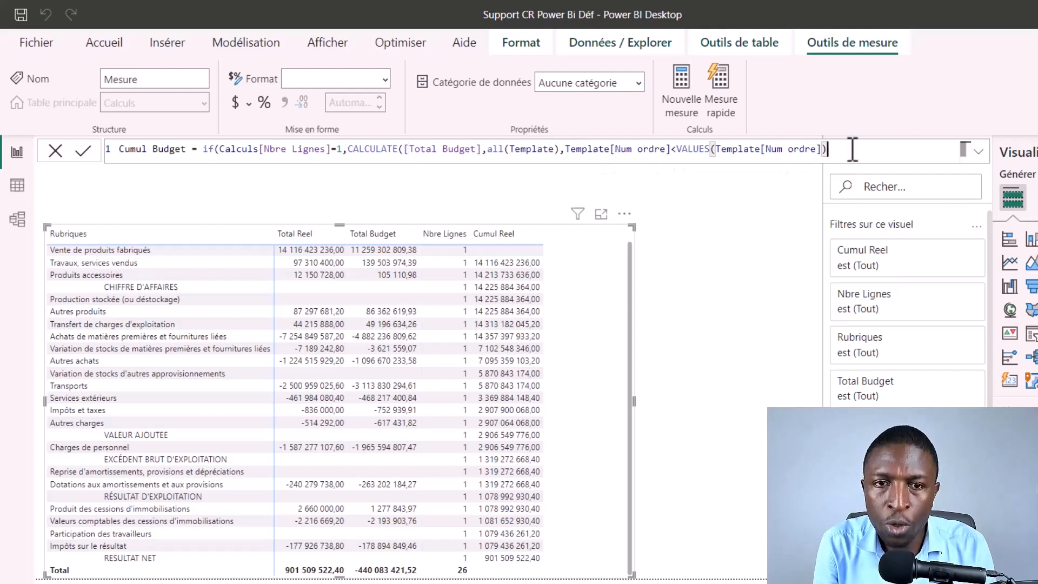
text())
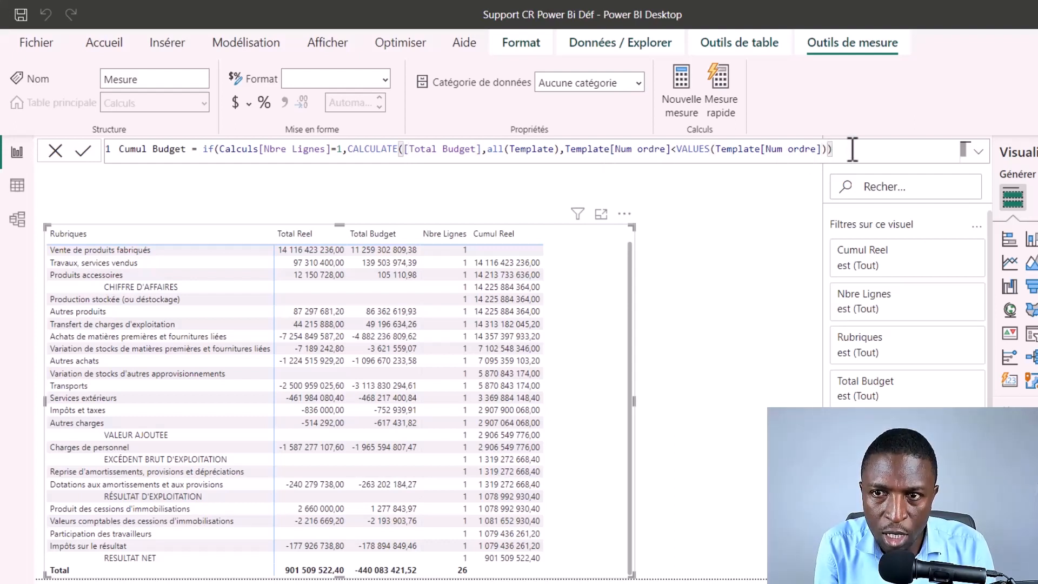
text())
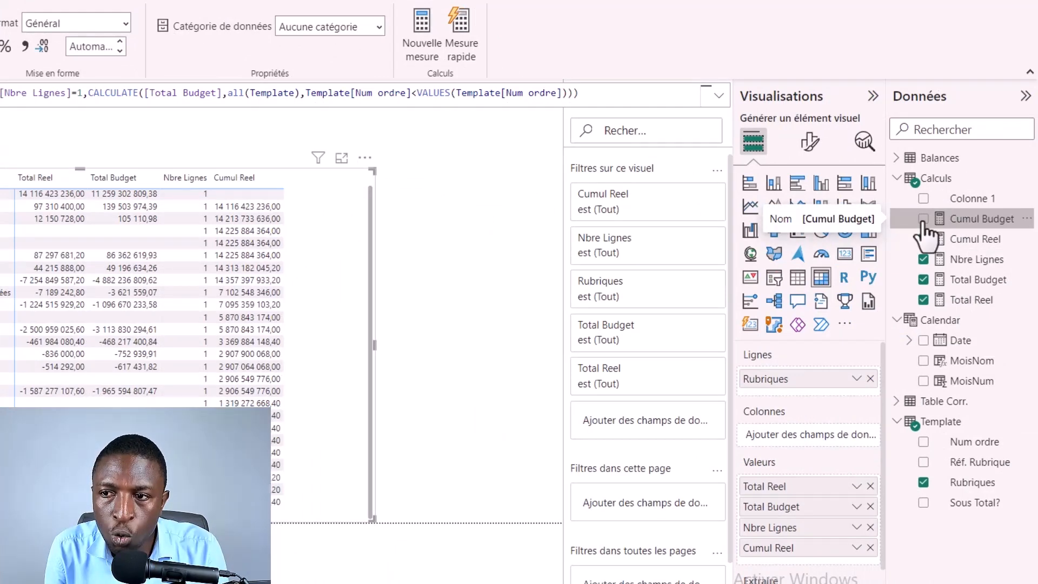
click(924, 219)
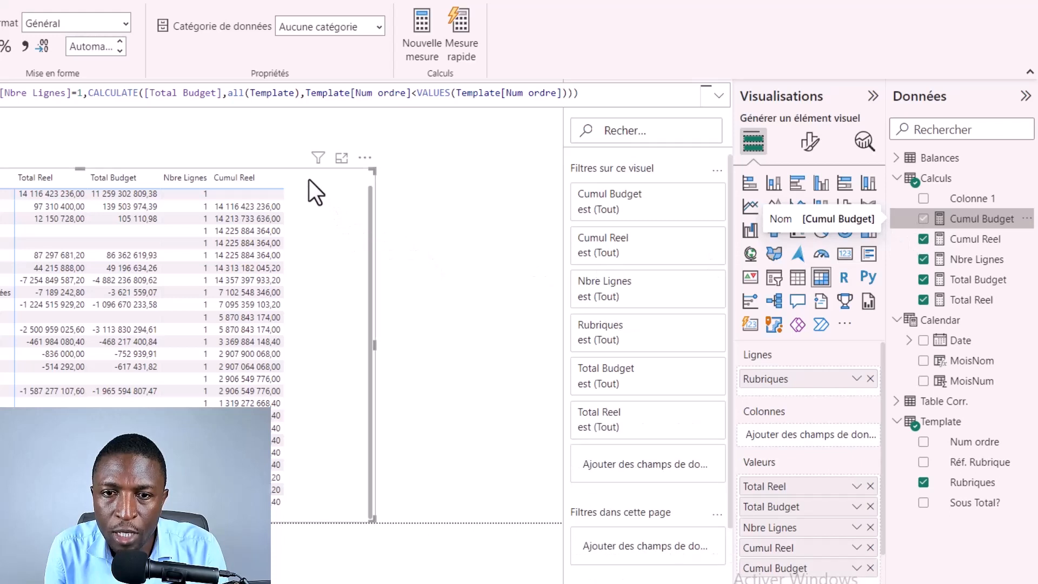
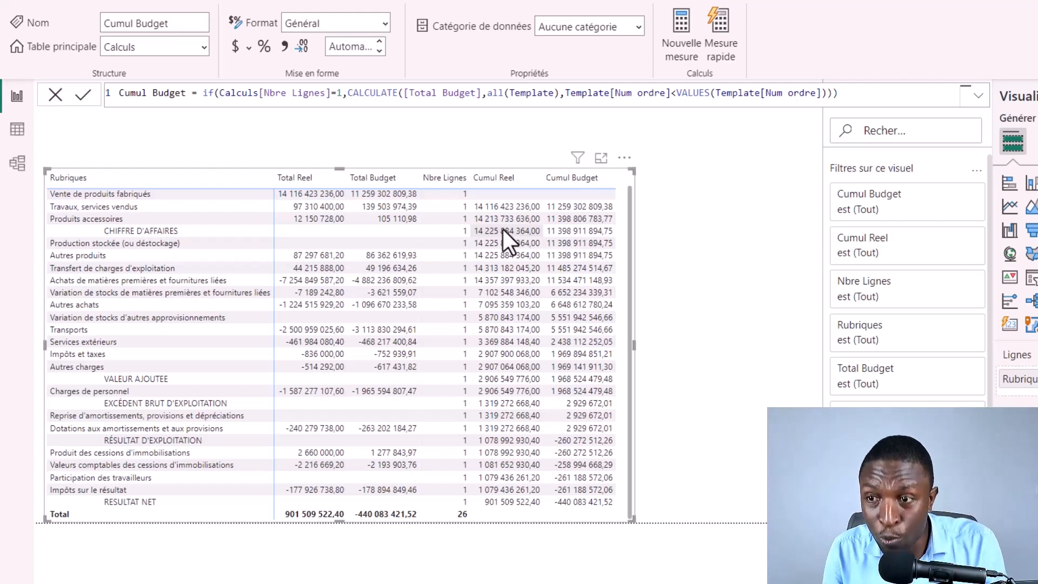
Step: Add the Template field Sous Total? to the matrix values and aggregate it as a sum (Somme)
click(729, 345)
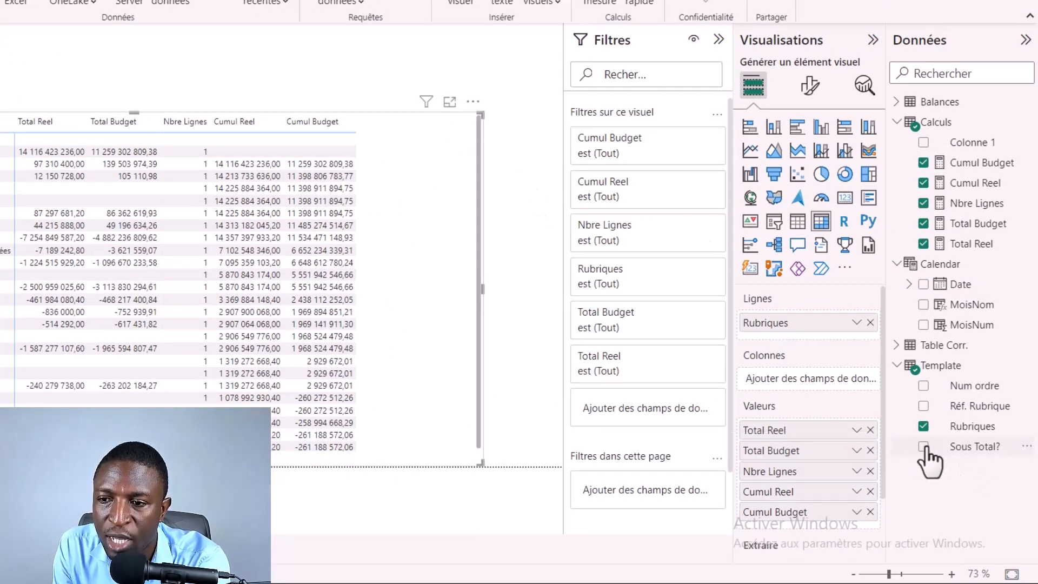
click(924, 447)
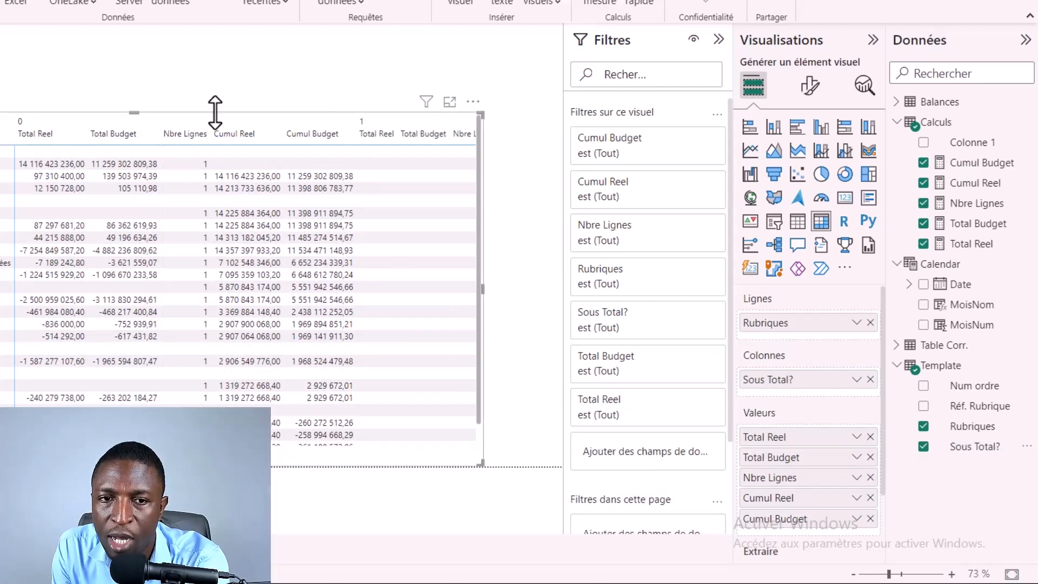
drag(774, 368, 815, 533)
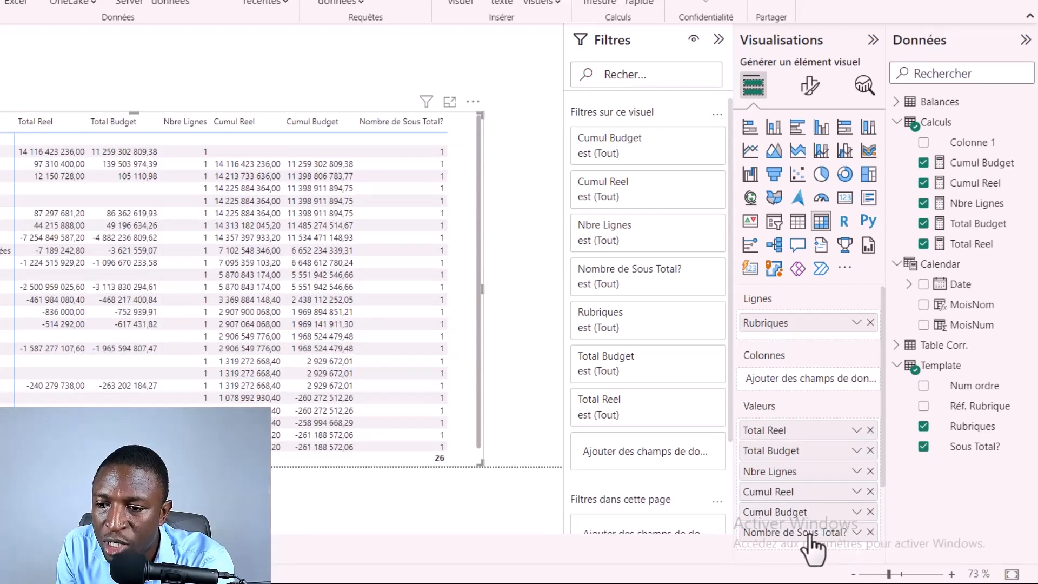
click(857, 533)
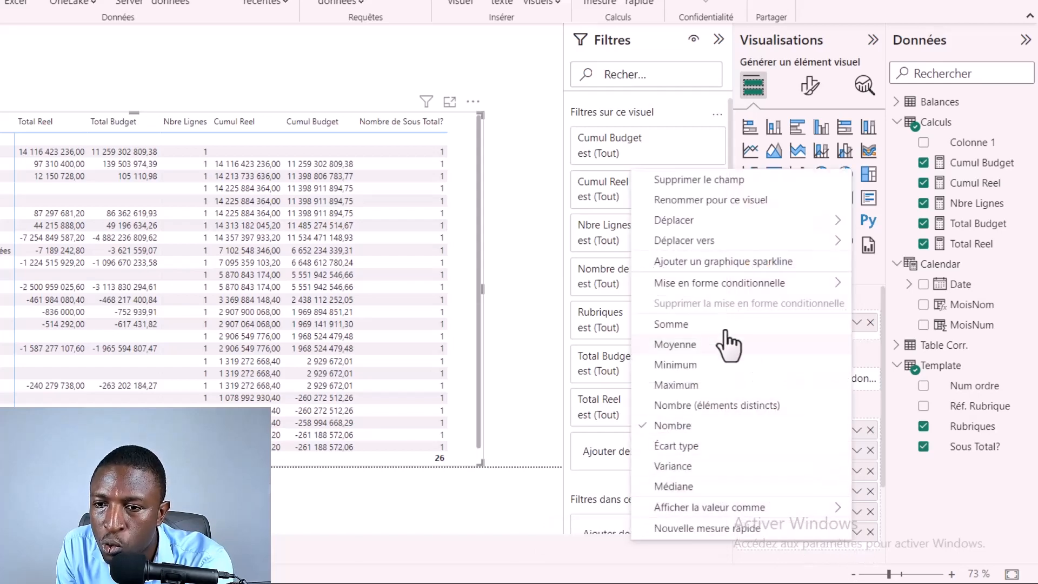
click(701, 326)
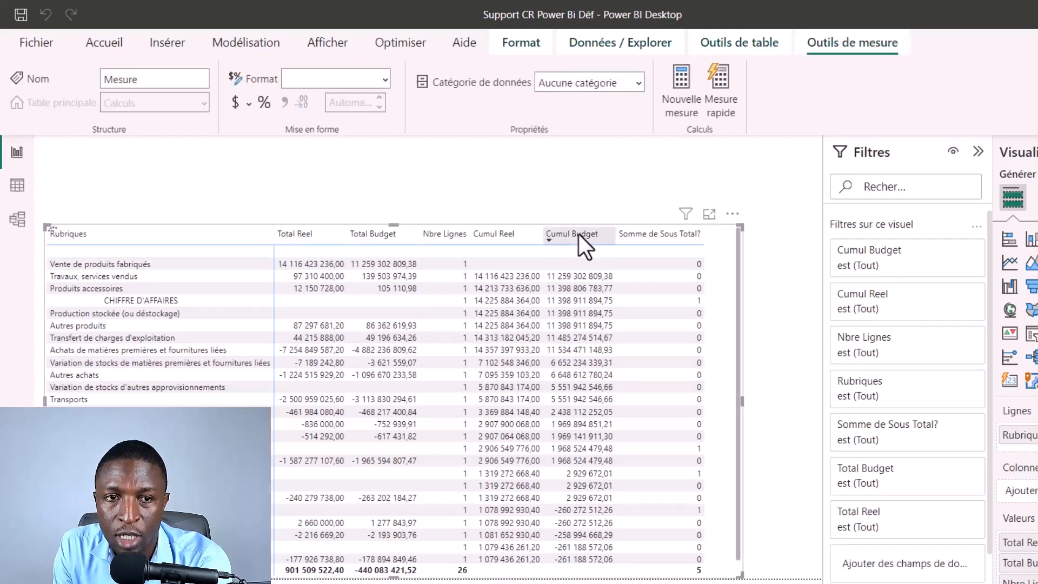
Step: Begin a new Calculs measure named Conso Reel with a SWITCH function that evaluates TRUE()
key(BackSpace)
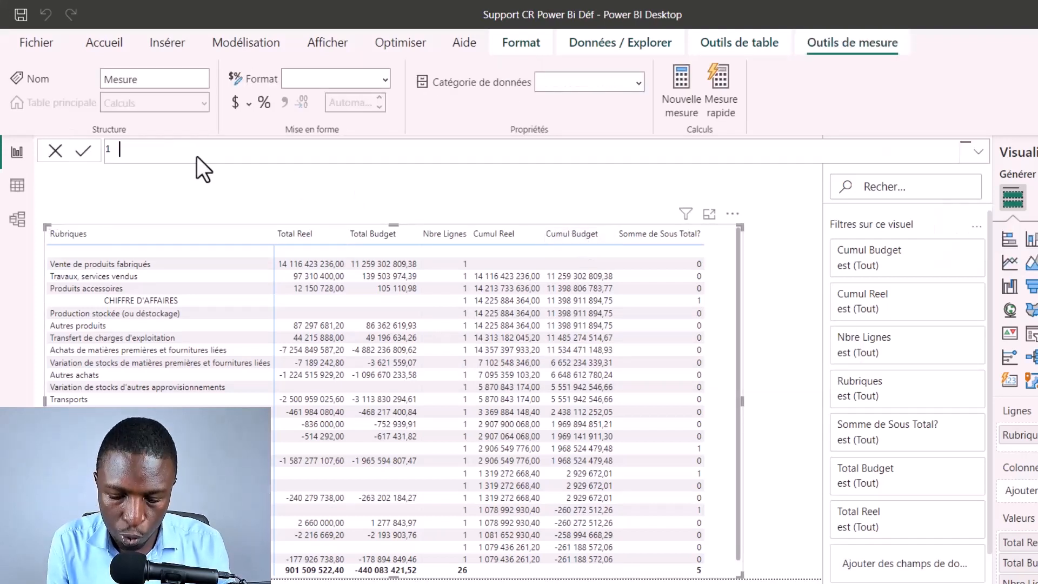
text(Conso Re)
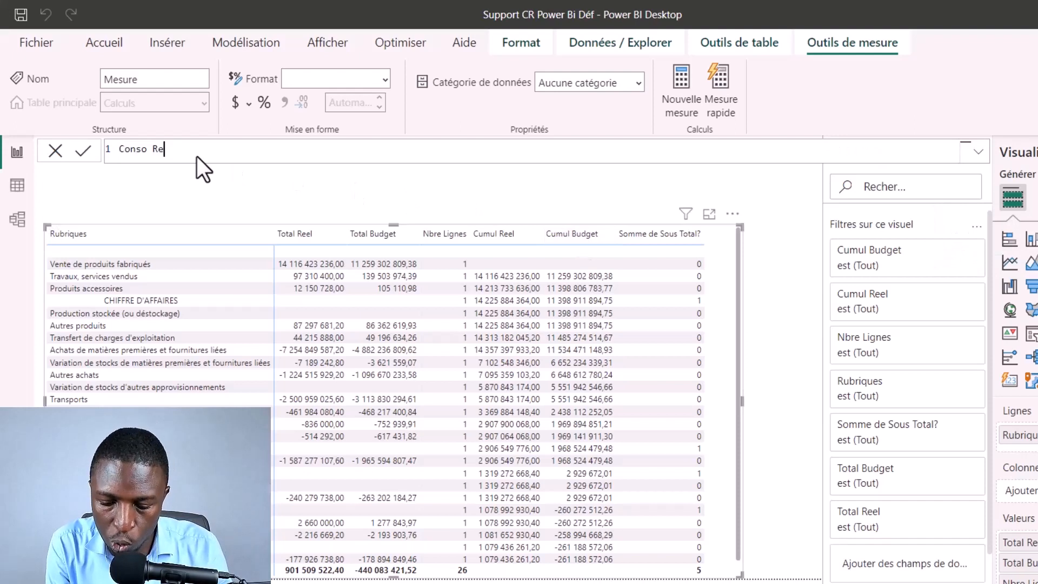
text(el = )
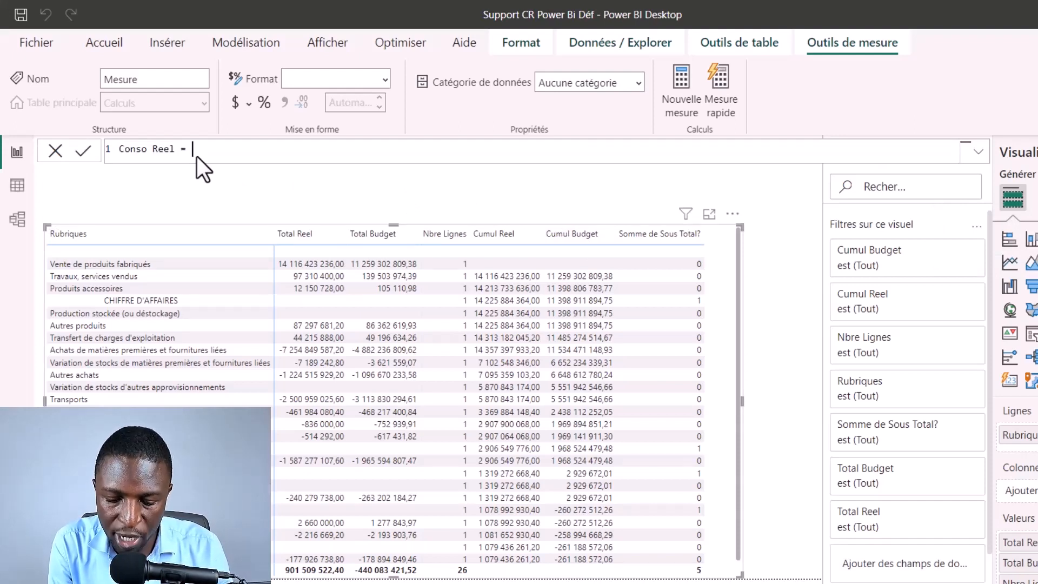
text(swit)
key(Tab)
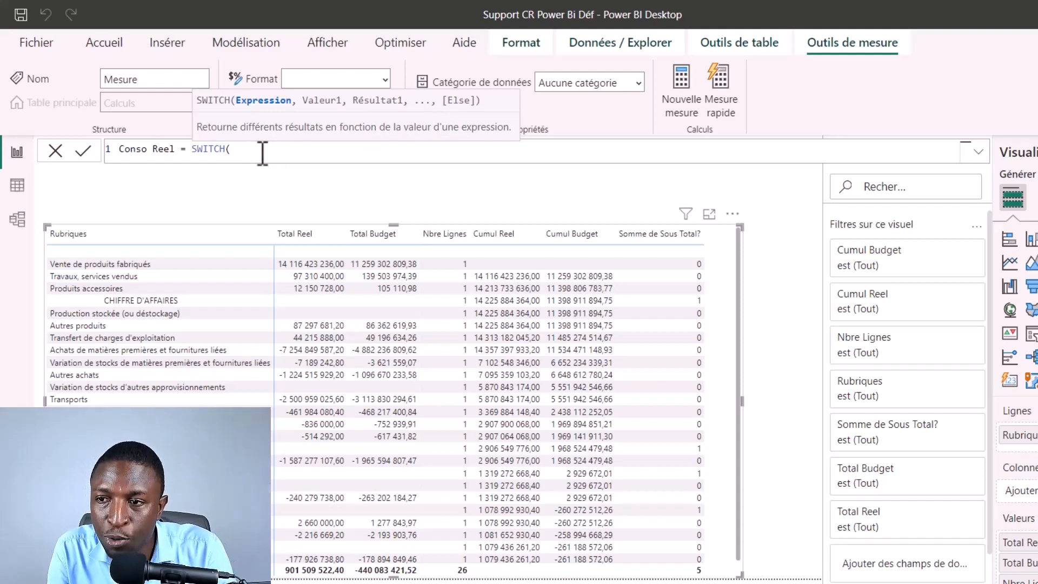
click(288, 153)
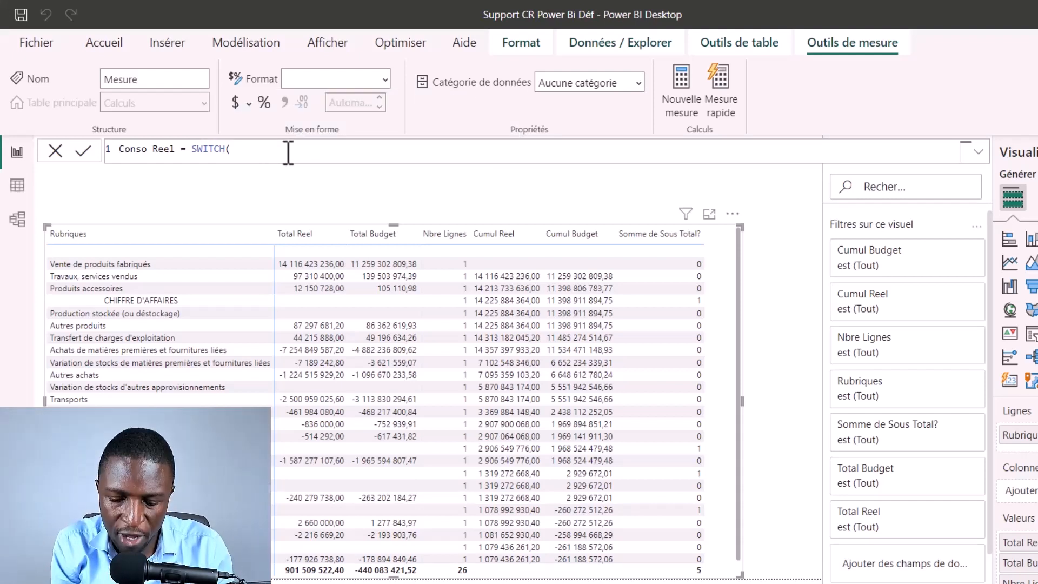
text(TRUE())
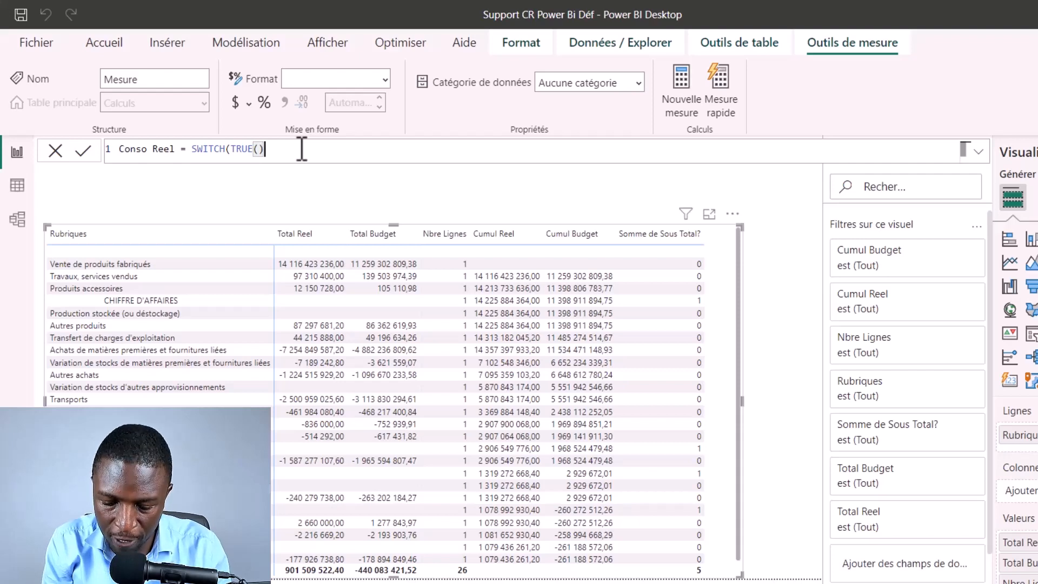
text(,)
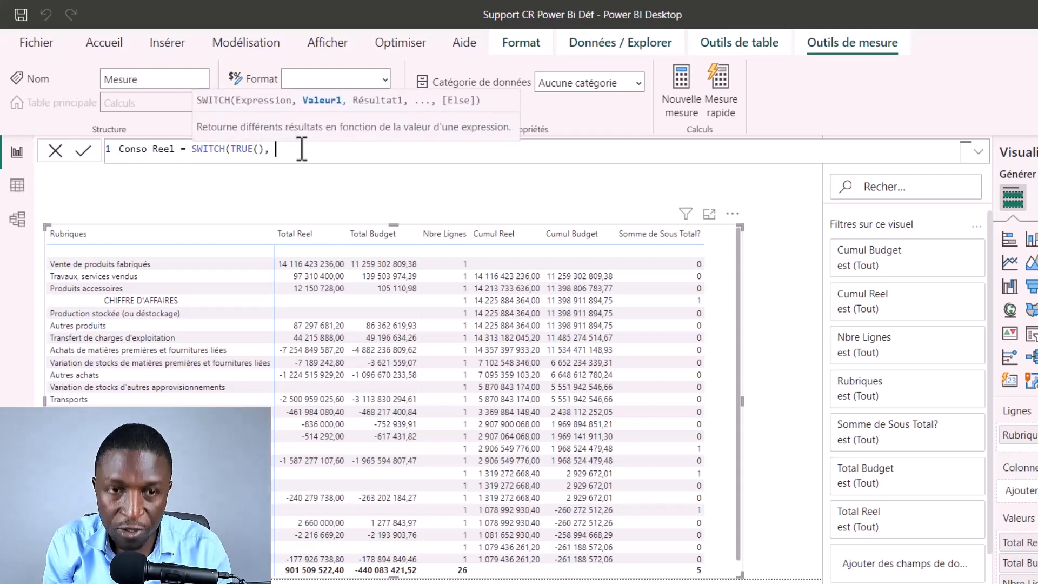
text( selc)
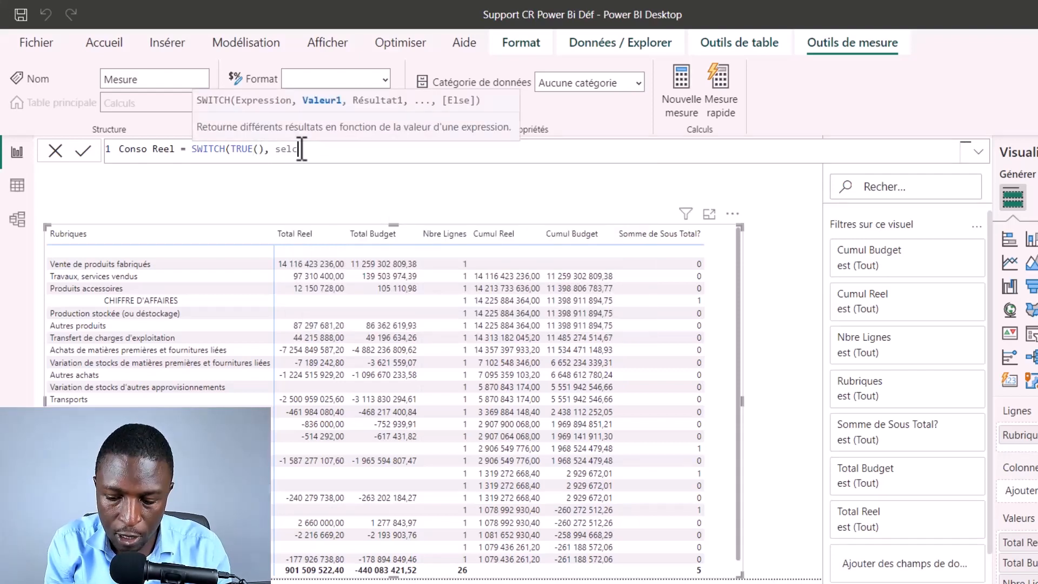
Step: Enter SELECTEDVALUE(Template[Sous Total?])=0 as the first condition of the Conso Reel SWITCH
key(BackSpace)
text(ect)
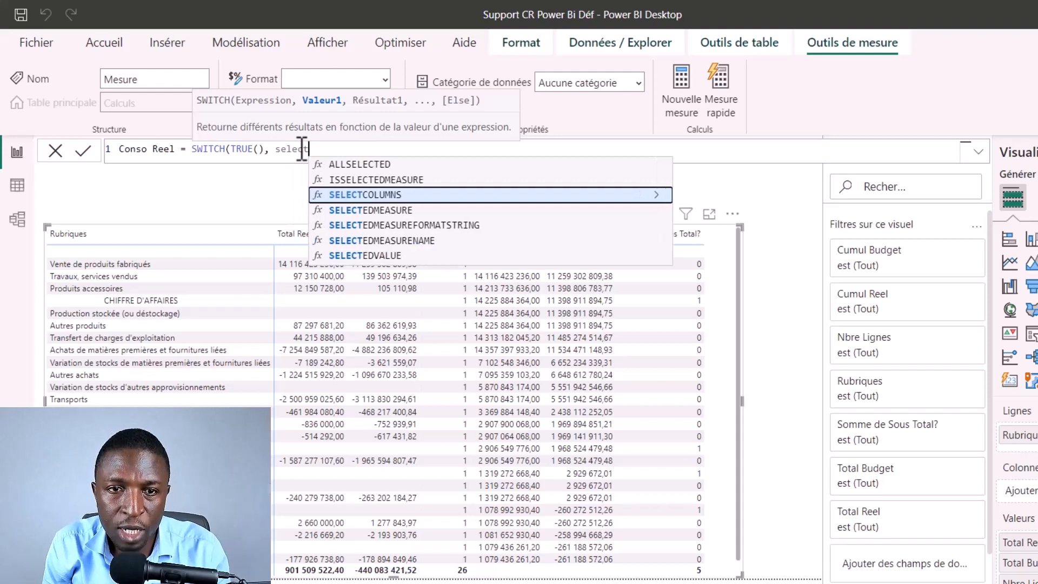
text(edval)
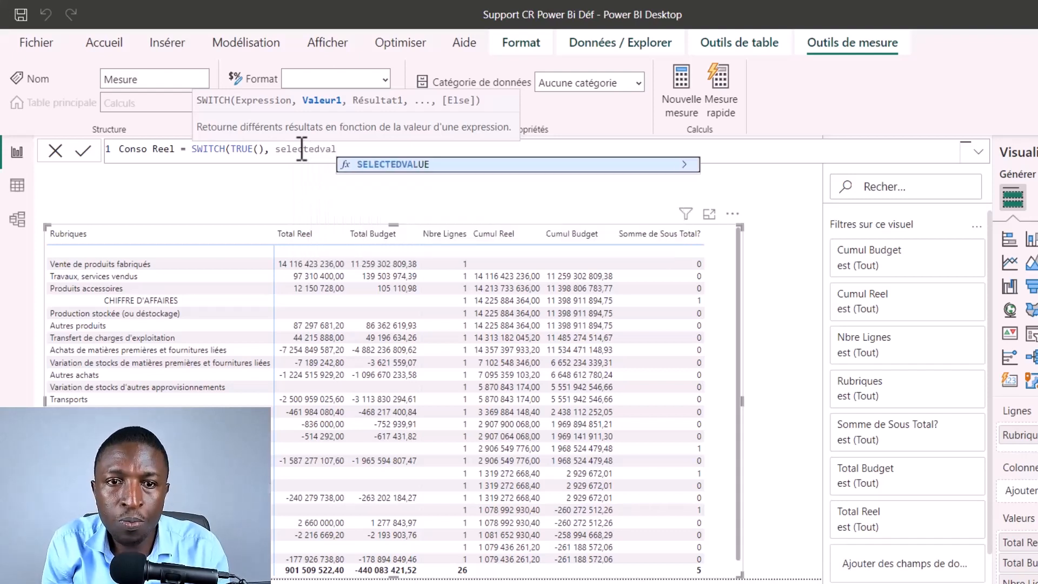
key(Tab)
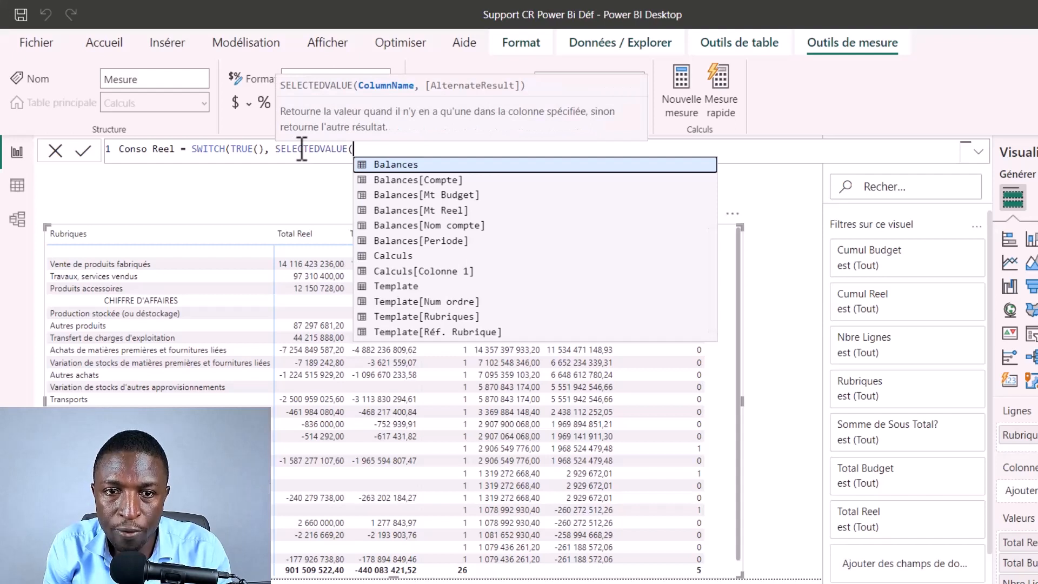
key(Down)
key(Down)
key(Down)
key(Down)
key(Down)
key(Down)
key(Down)
key(Down)
key(Down)
key(Down)
key(Down)
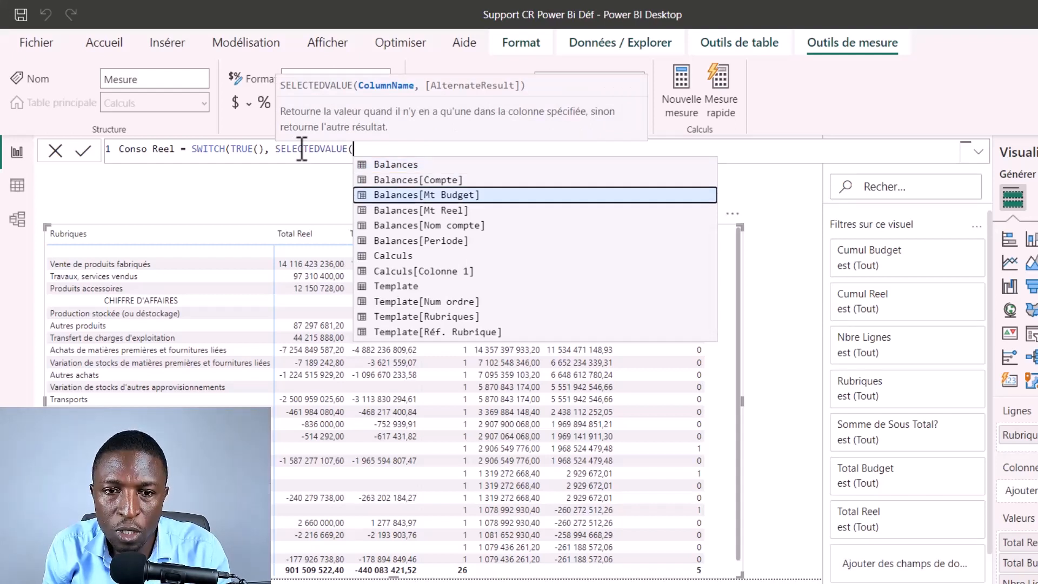
key(Down)
key(Down)
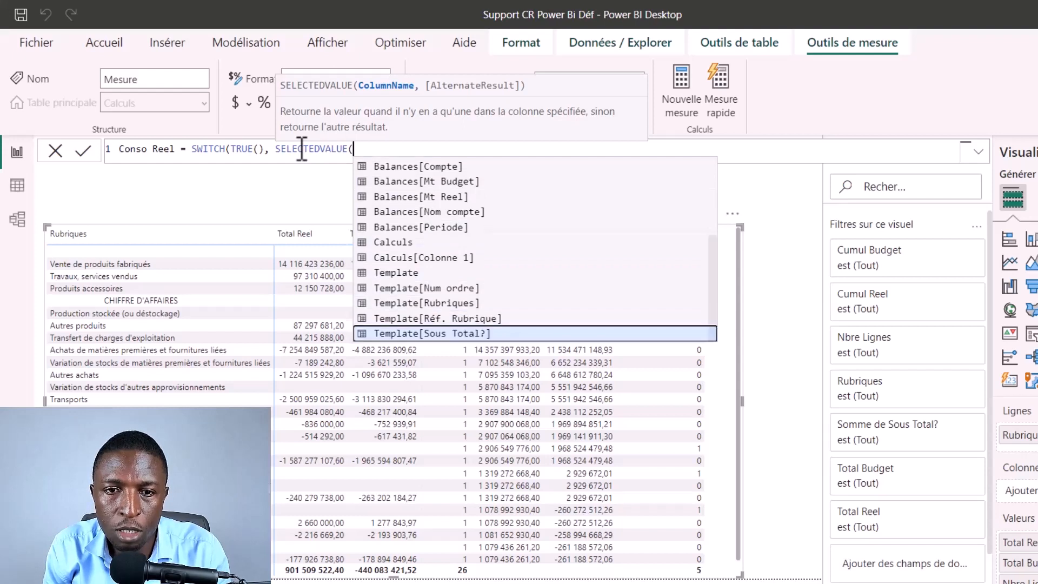
key(Tab)
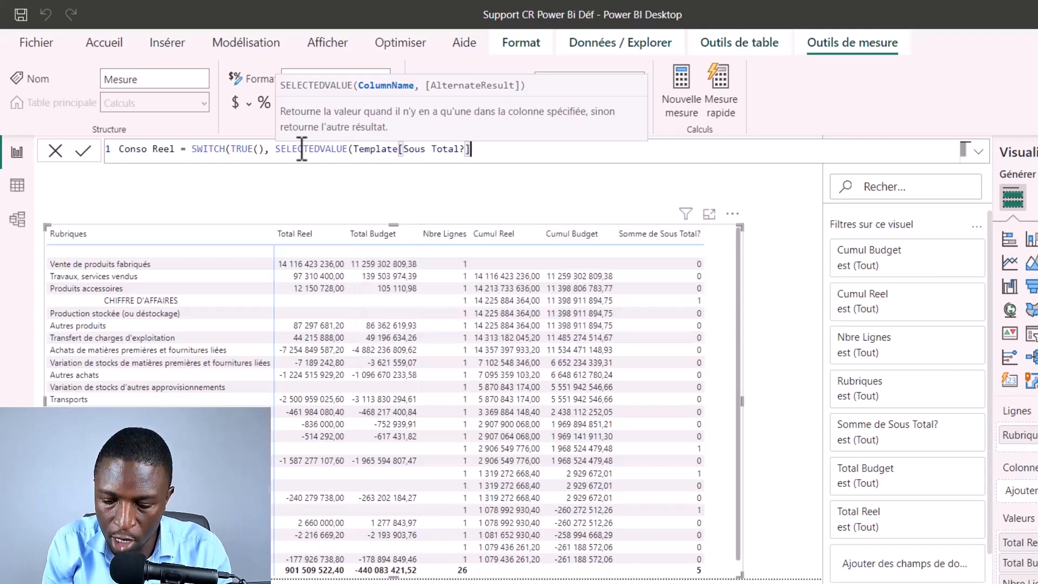
text()=0)
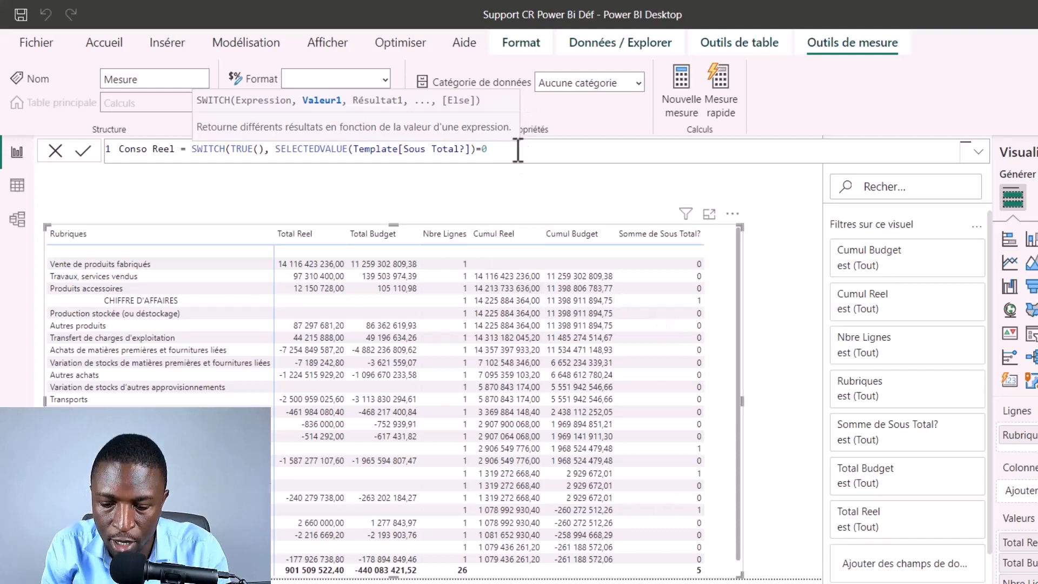
Step: Return the [Total Reel] measure as the result of the Sous Total?=0 condition
text(,)
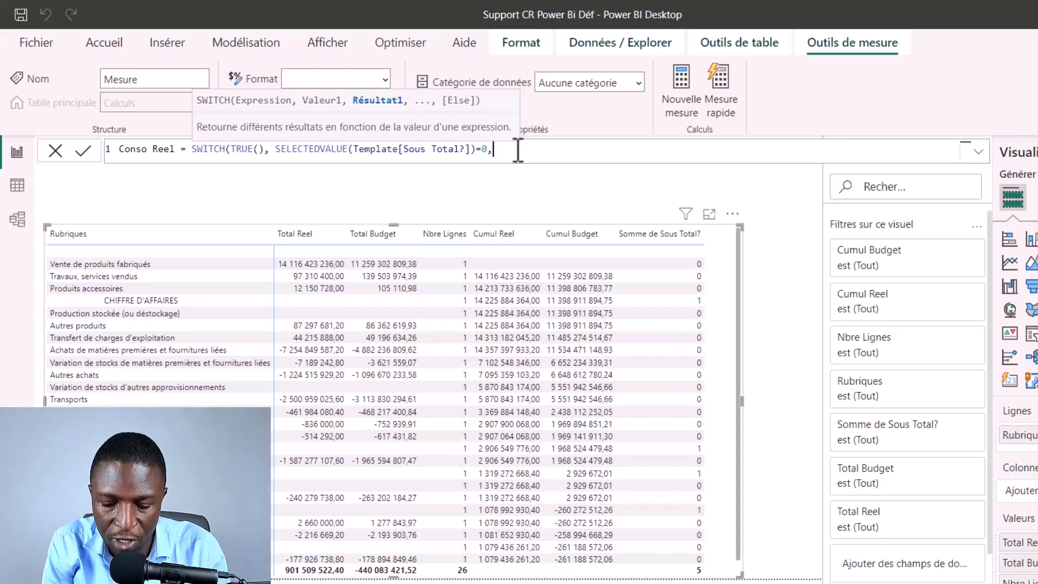
text(tota)
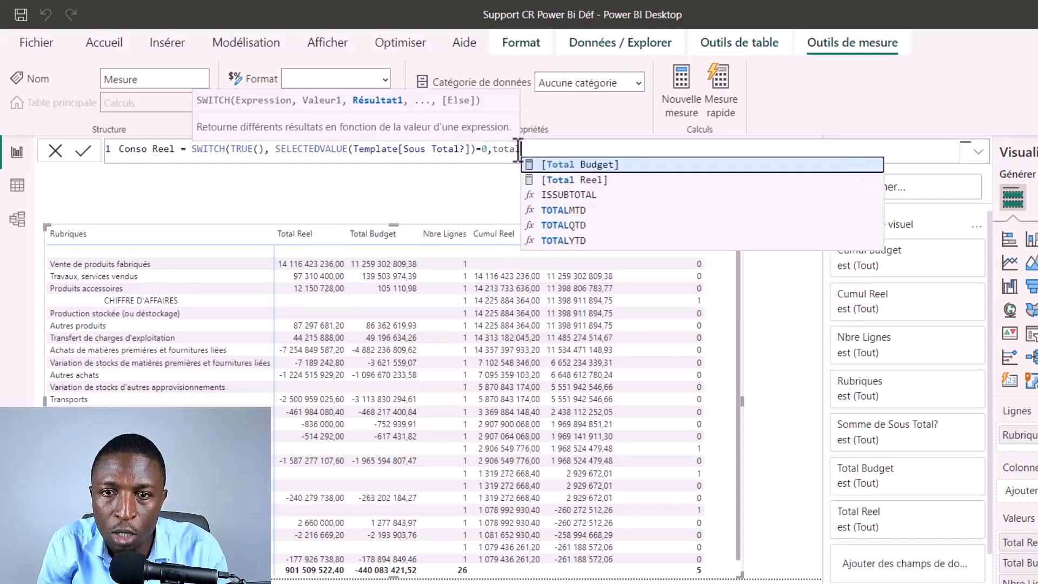
key(Down)
key(Tab)
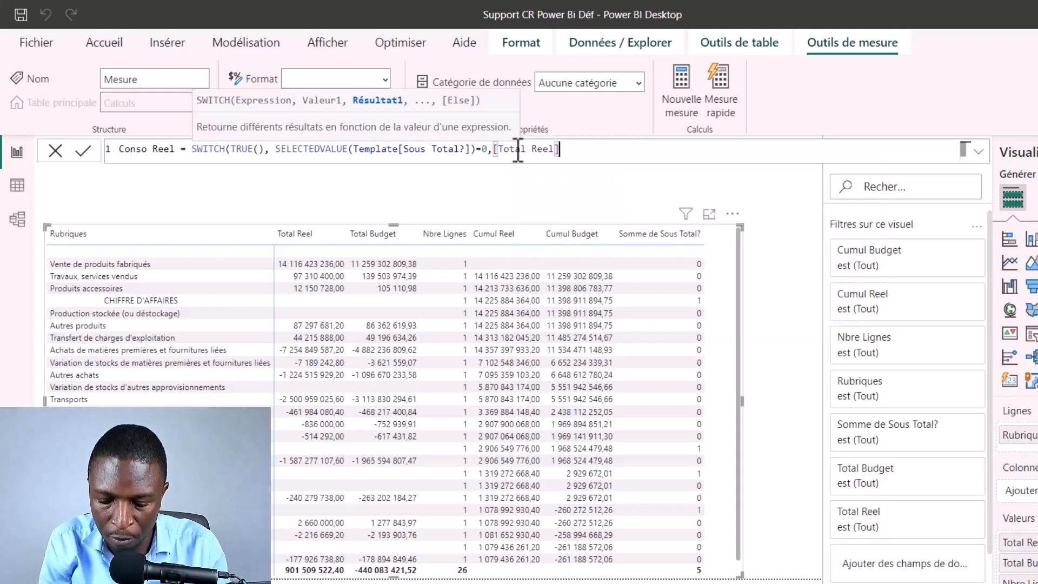
Step: Add a second SWITCH condition, SELECTEDVALUE(Template[Sous Total?])=1, that returns [Cumul Reel]
text(,selected)
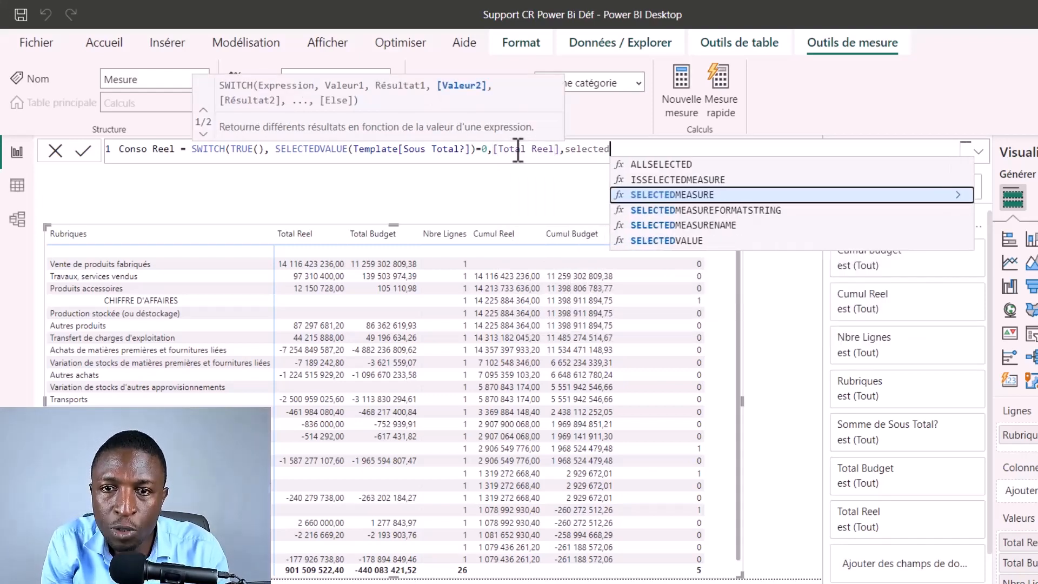
text(va)
key(Tab)
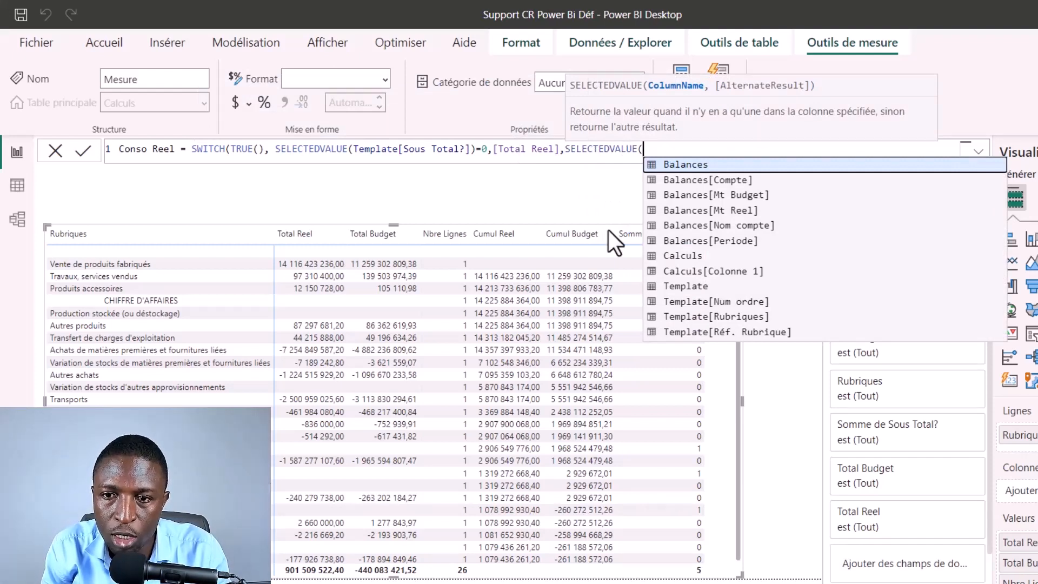
scroll(719, 308, down, 1)
click(719, 335)
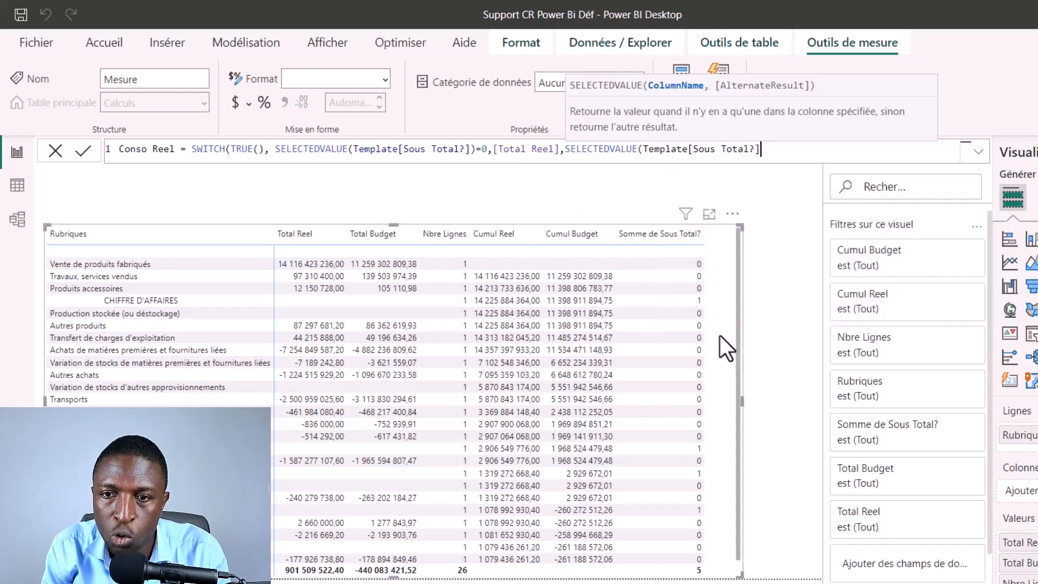
text()=1)
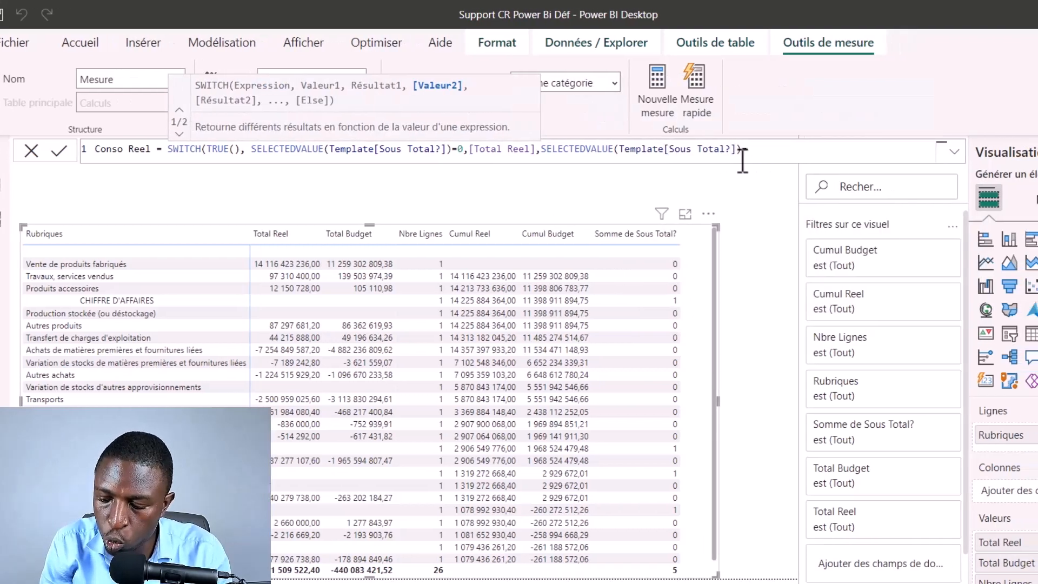
text(,)
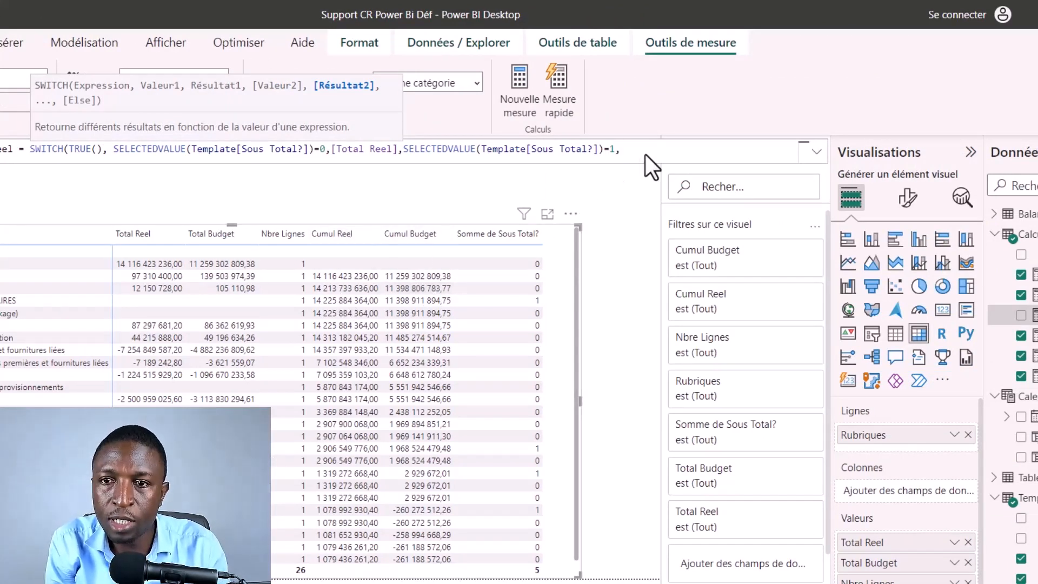
text(cum)
key(Up)
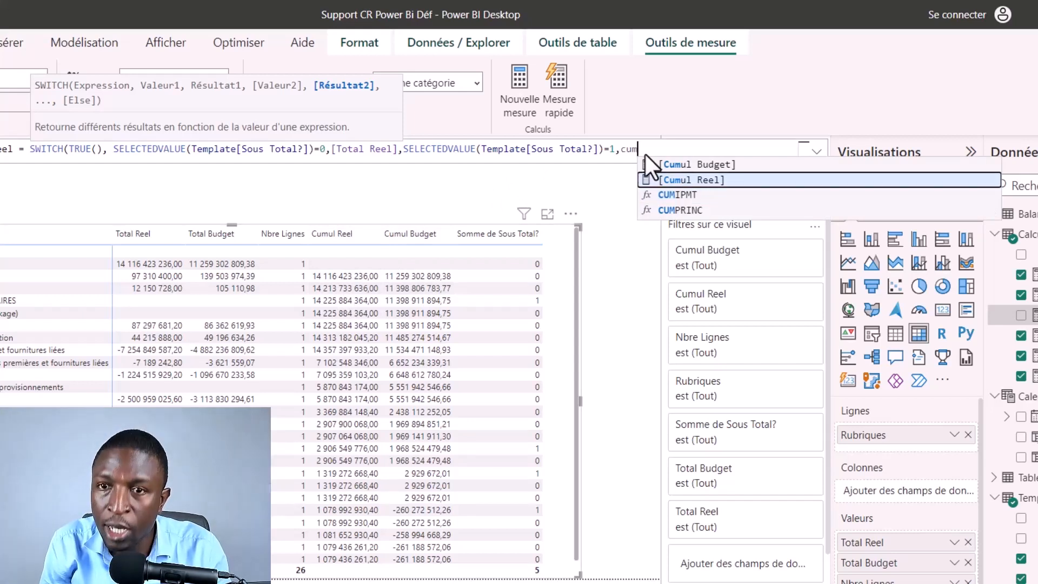
key(Tab)
text(,)
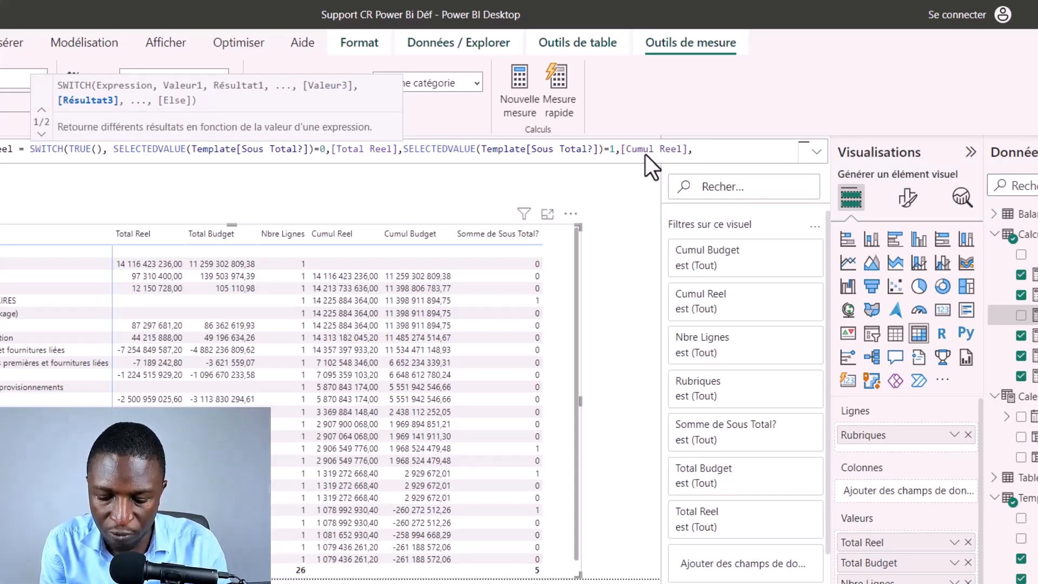
text(blan,)
Step: Set BLANK() as the fallback result of the SWITCH, close the brackets and validate the Conso Reel measure
key(BackSpace)
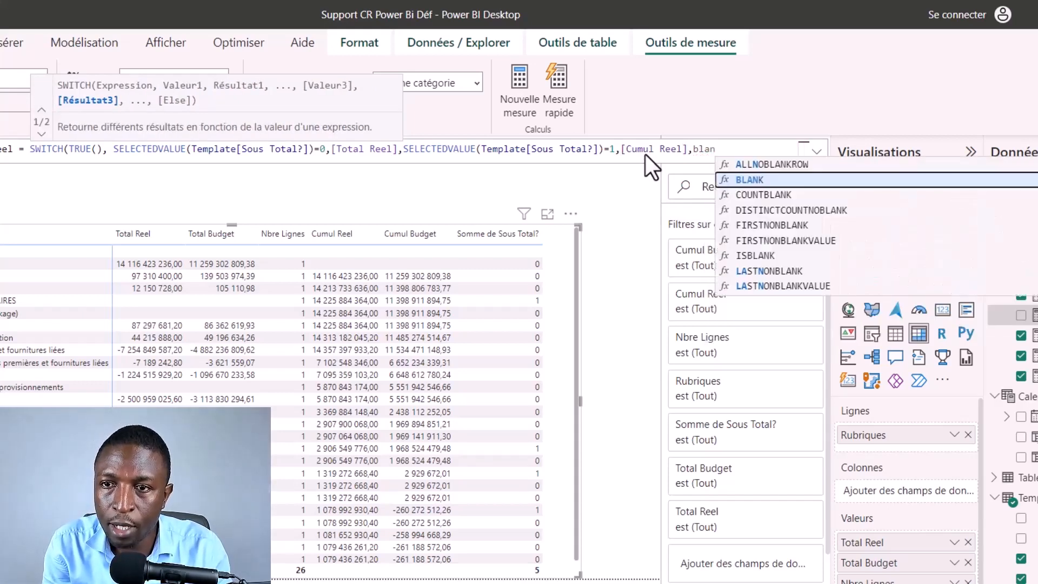
key(Tab)
text())
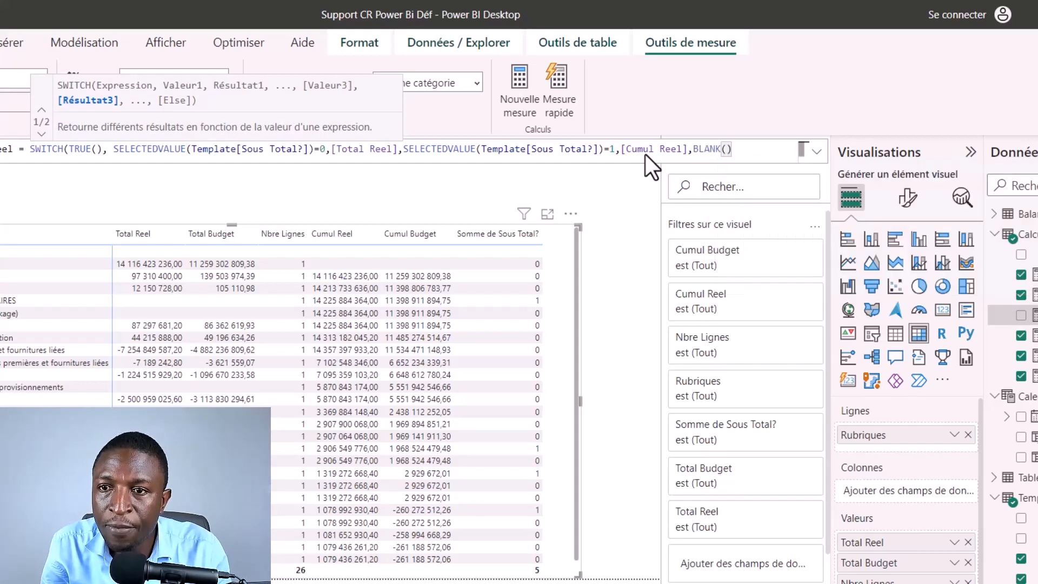
text())
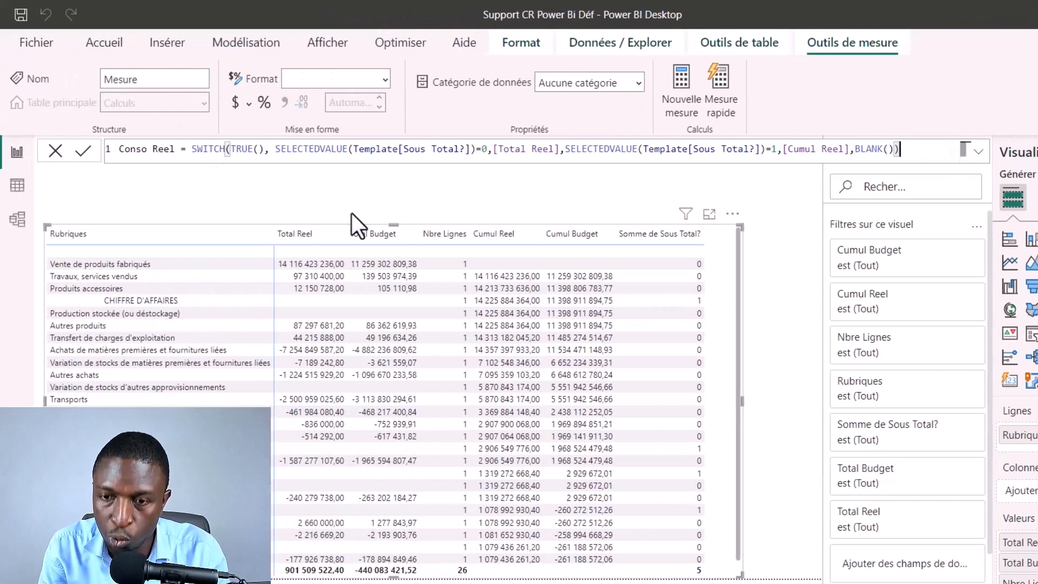
key(Return)
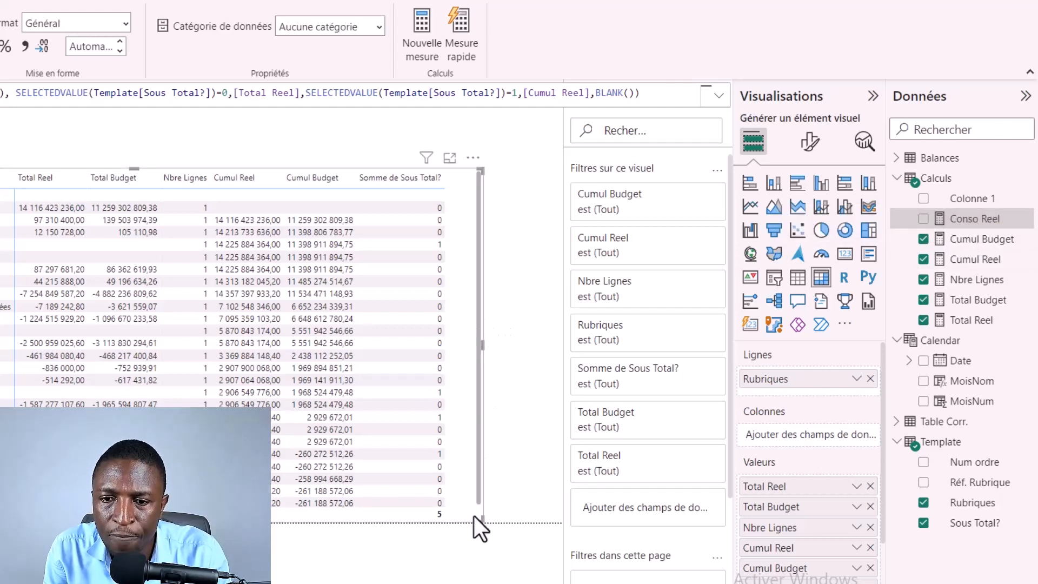
Step: Widen the matrix visual to make room for another value column
drag(481, 519, 553, 517)
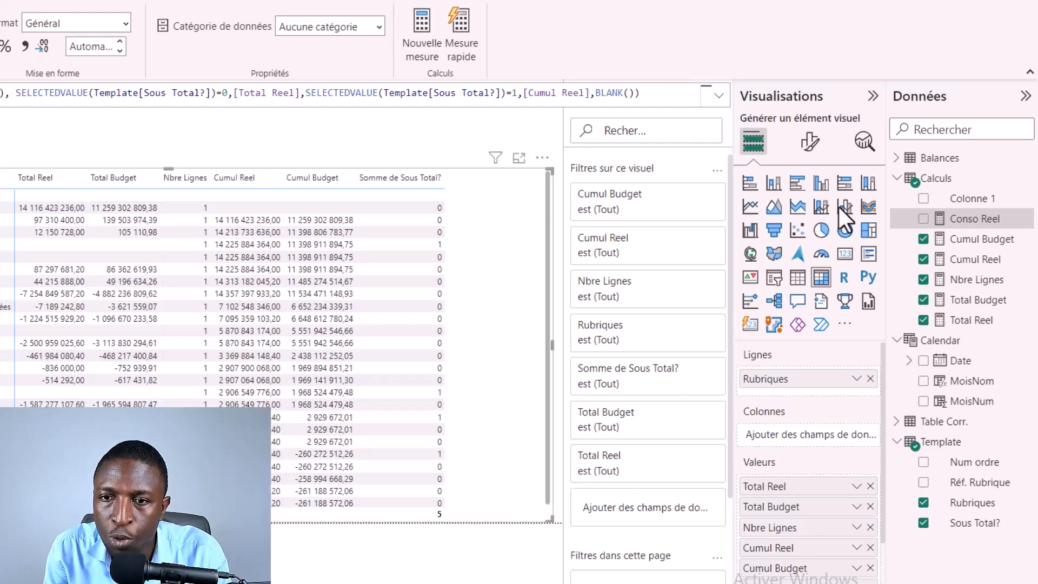
Step: Add Conso Reel to the matrix values and remove Total Reel, Sous Total?, Nbre Lignes, Cumul Reel and Total Budget
click(924, 218)
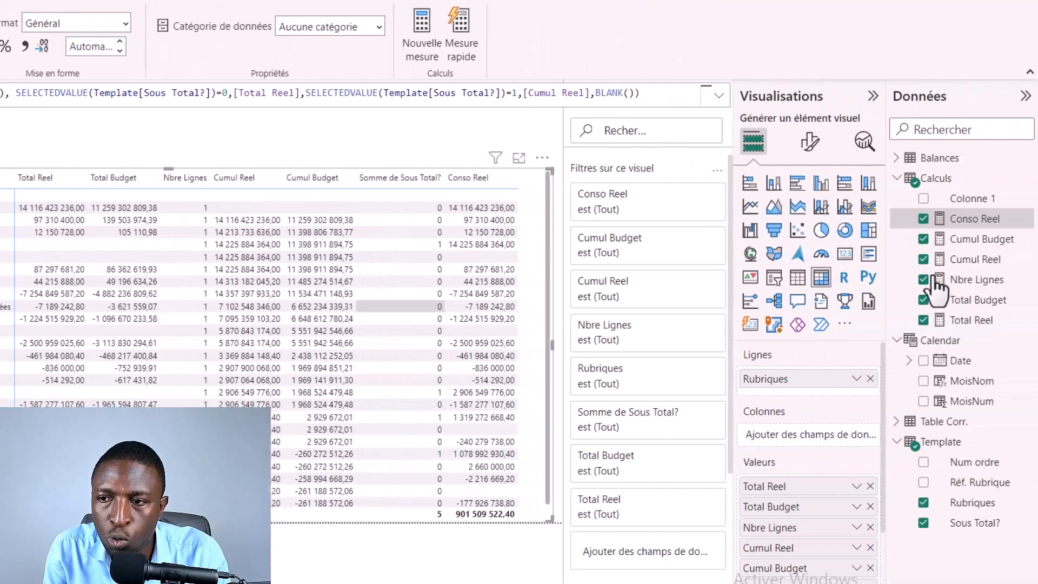
click(923, 320)
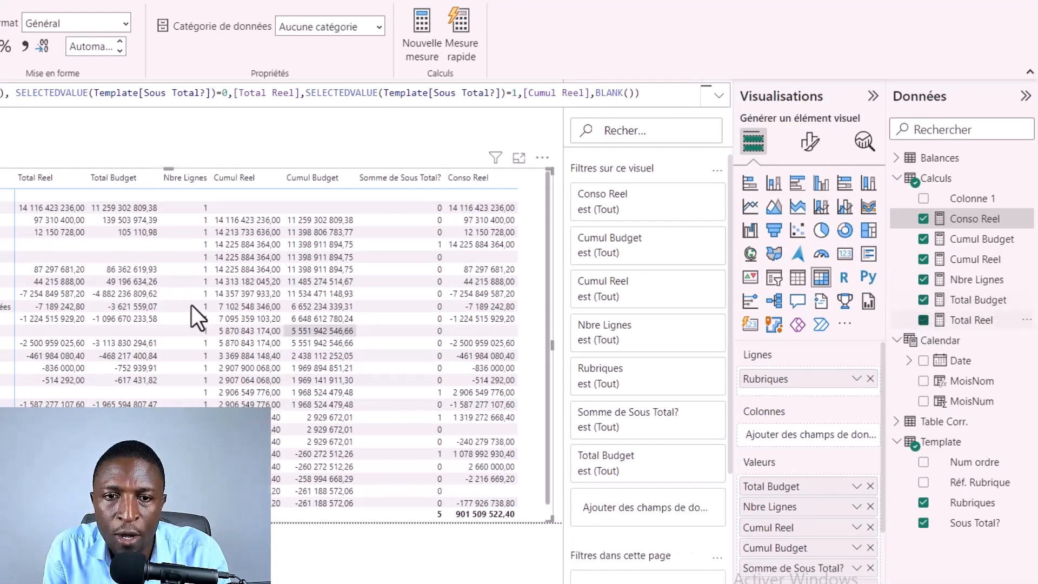
click(923, 522)
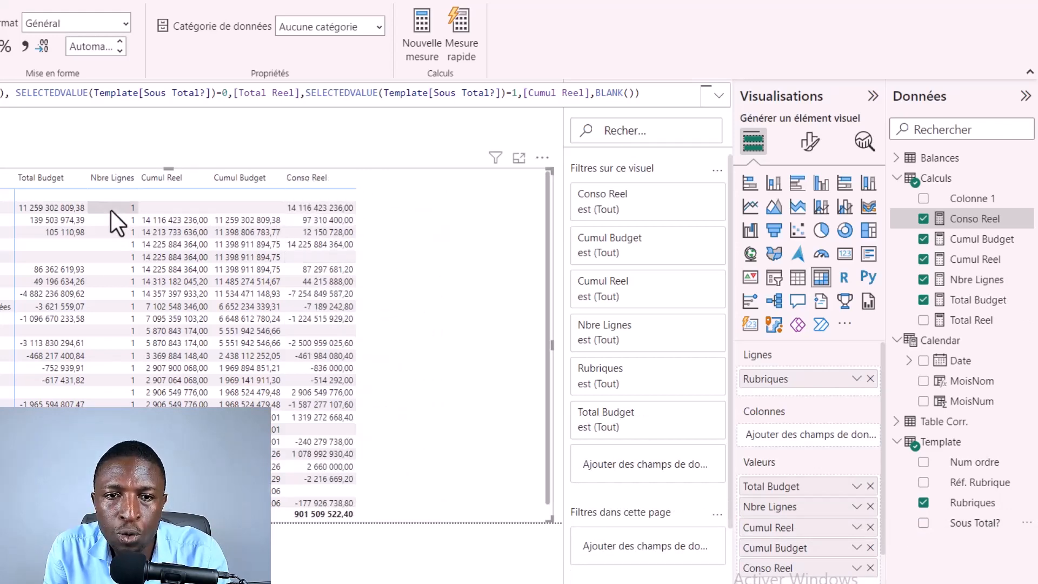
click(924, 280)
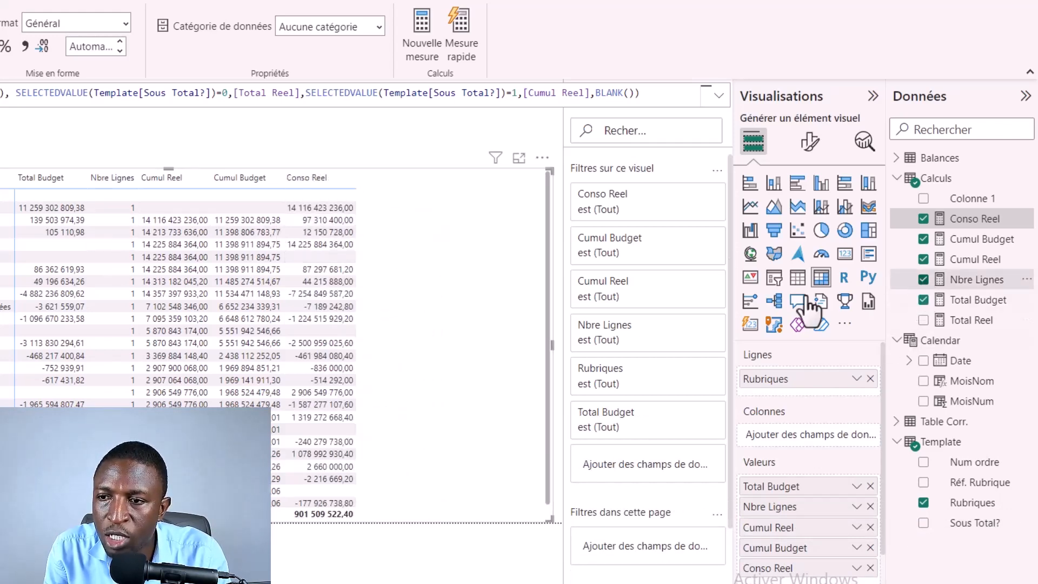
click(924, 259)
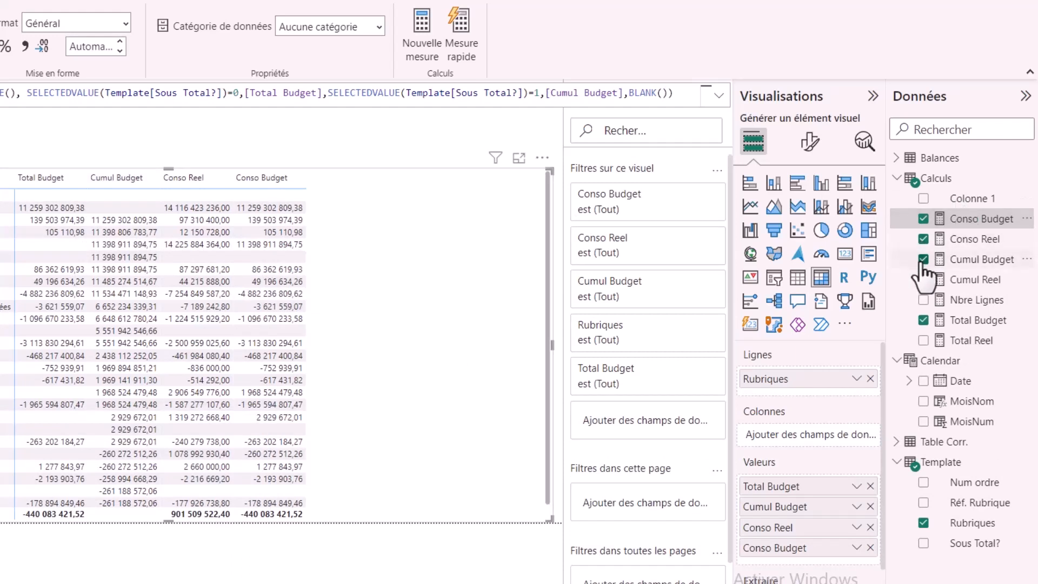
click(923, 320)
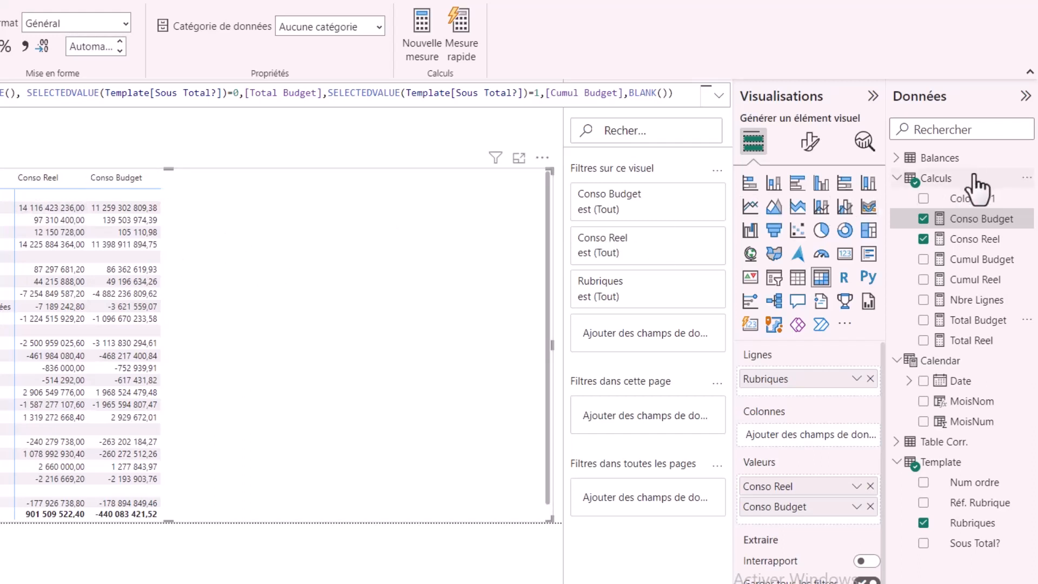
Step: Create the measure Ecart sur Budget = [Conso Reel]-[Conso Budget] in the Calculs table and add it to the matrix
click(1006, 179)
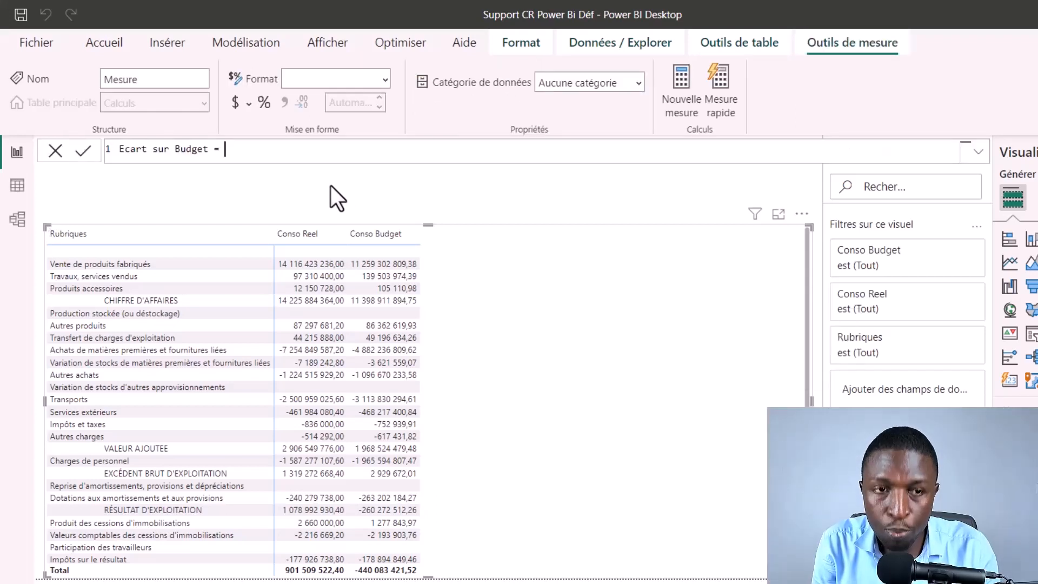
text(conso)
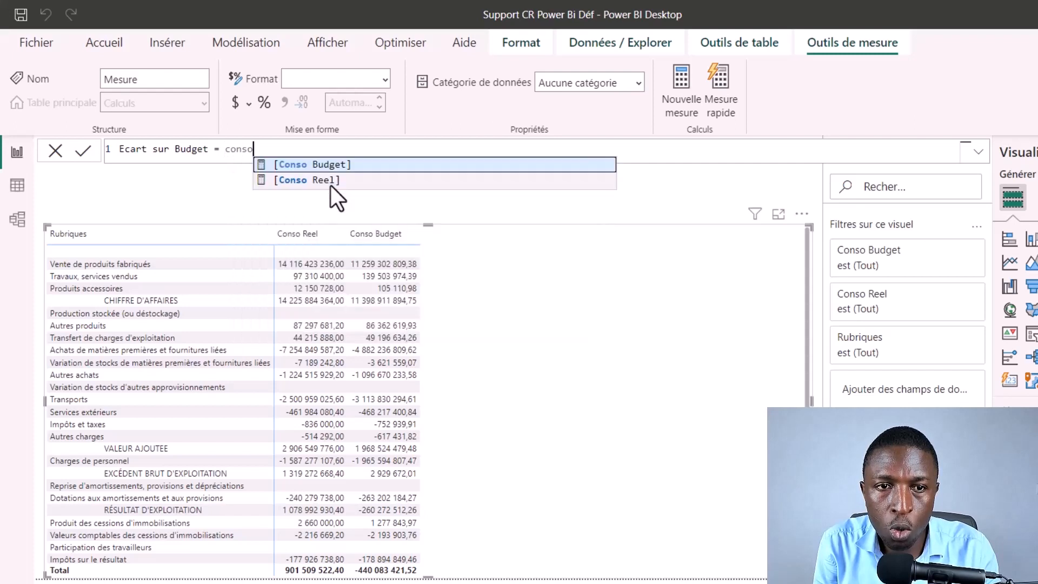
click(331, 186)
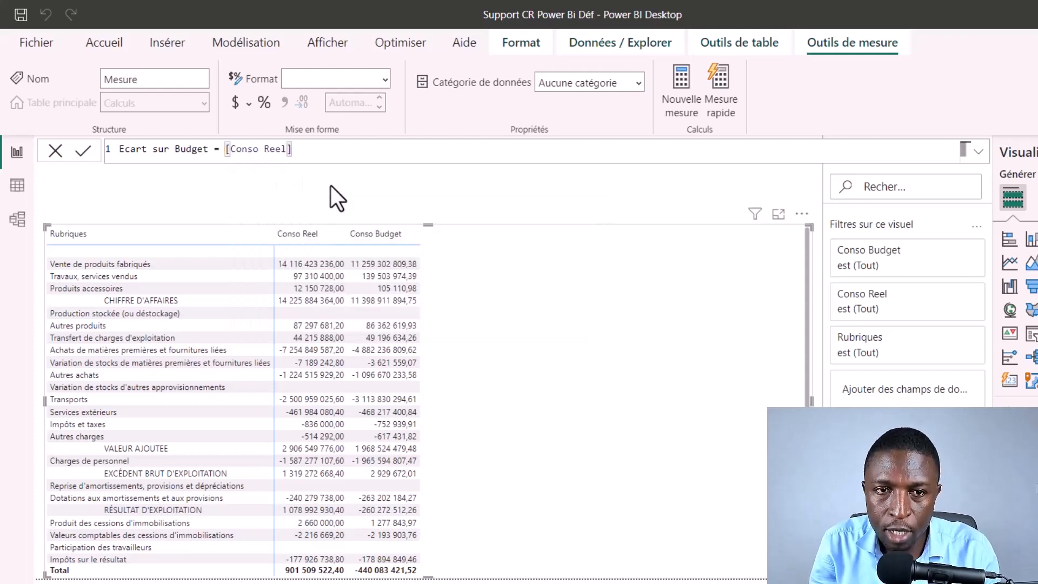
text(-)
text(Conso)
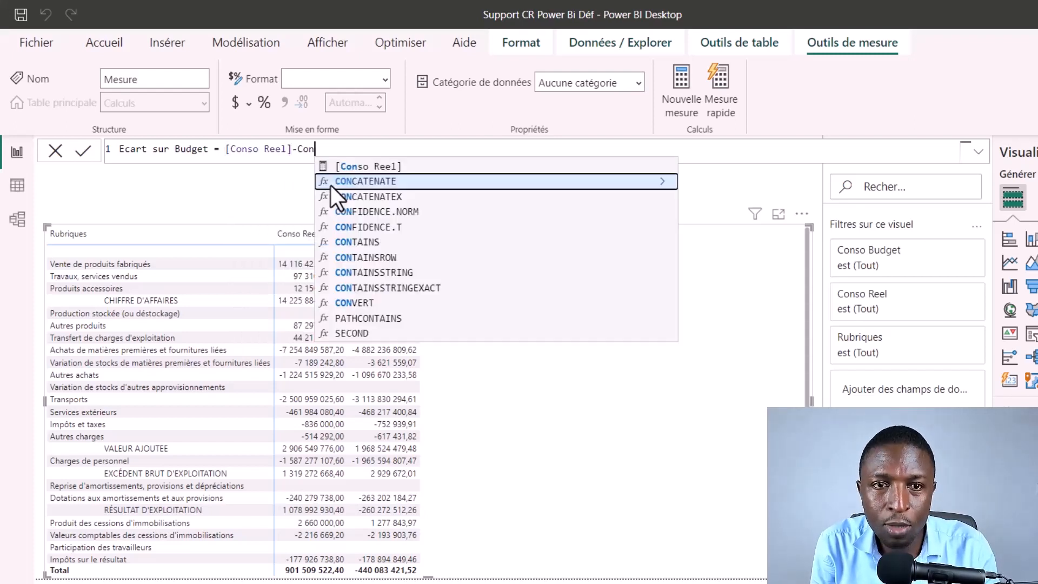
key(Tab)
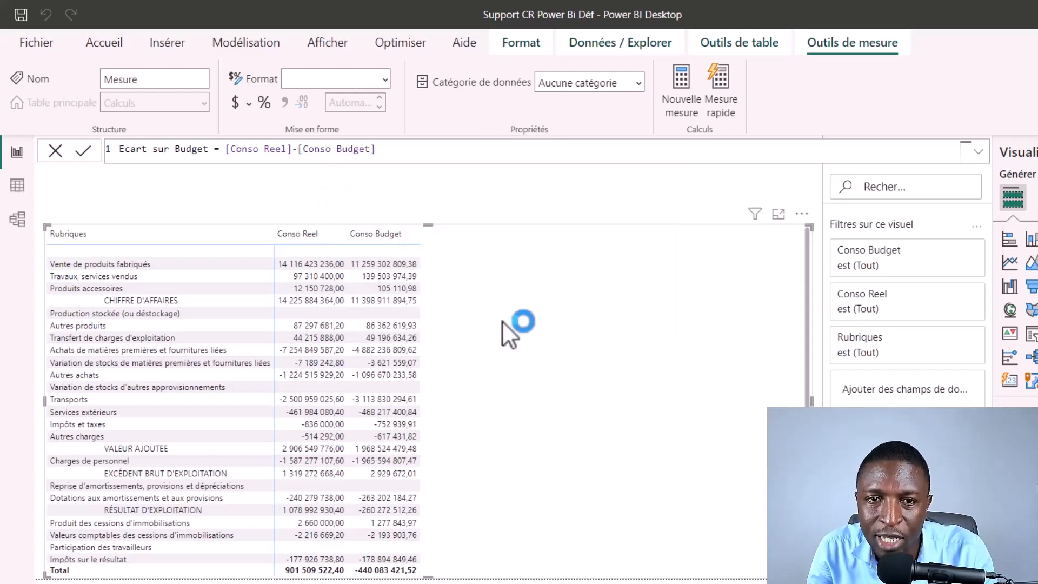
key(Return)
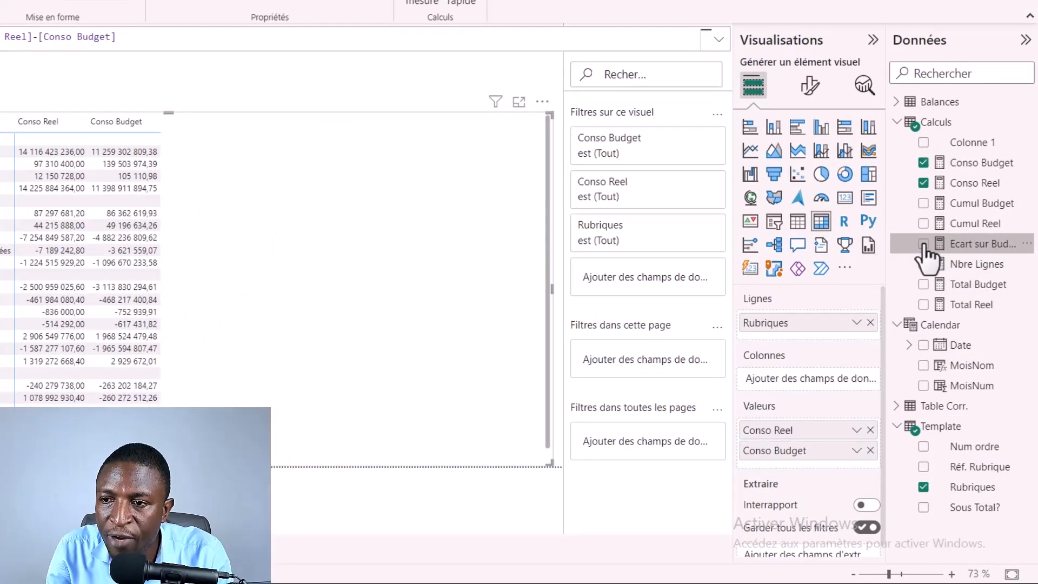
click(924, 245)
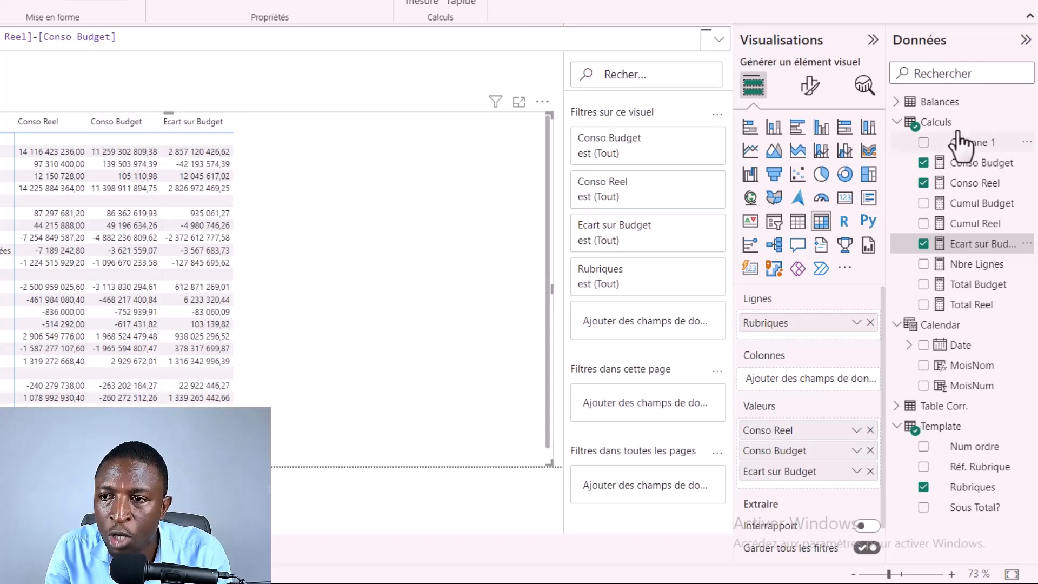
Step: Create the measure % Ecart = [Ecart sur Budget]/[Conso Budget] in the Calculs table
click(943, 122)
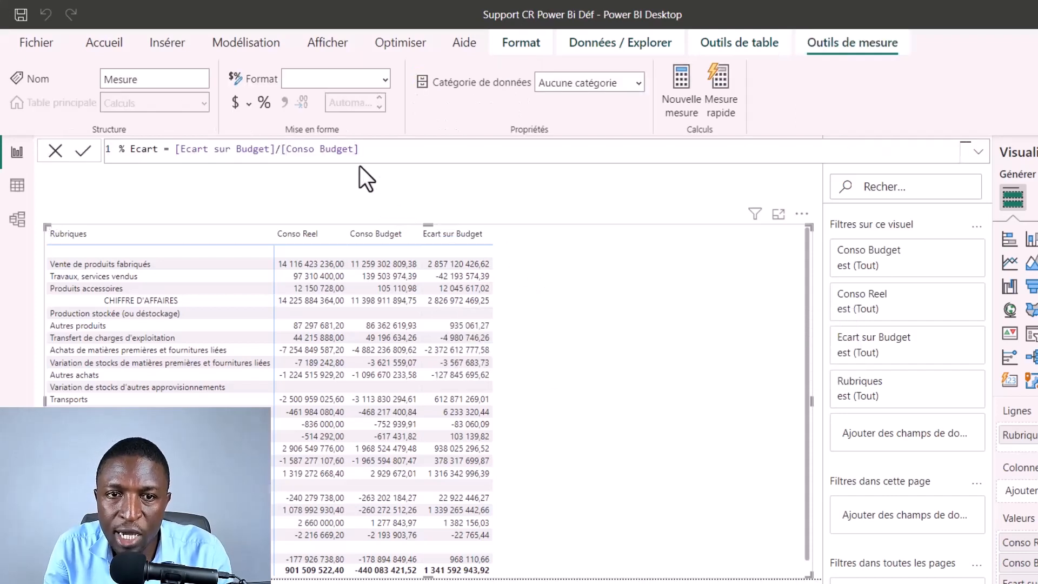
click(260, 142)
click(340, 206)
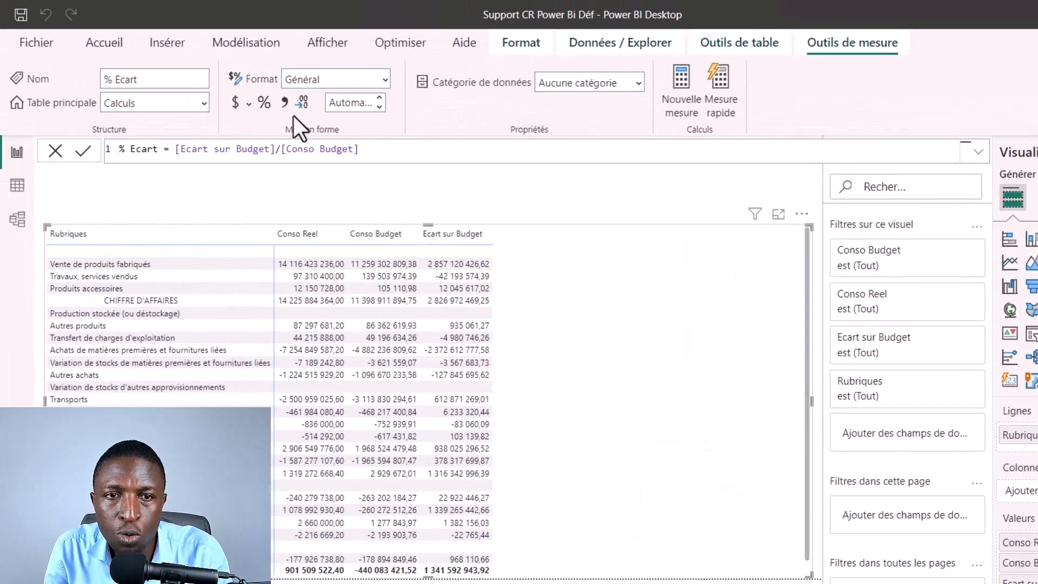
Step: Format the % Ecart measure as a percentage and add it to the matrix values
click(259, 109)
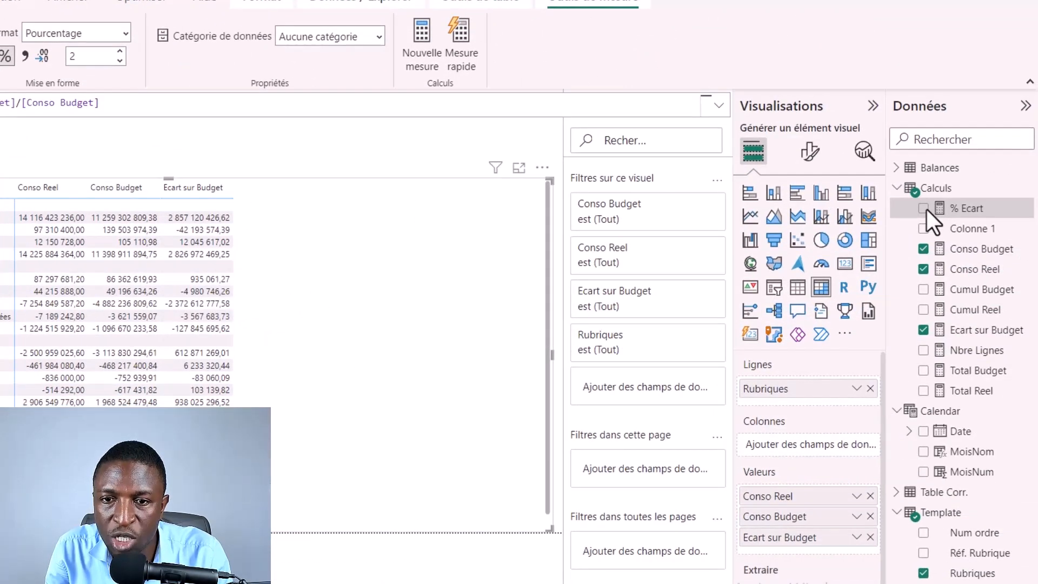
drag(927, 209, 378, 269)
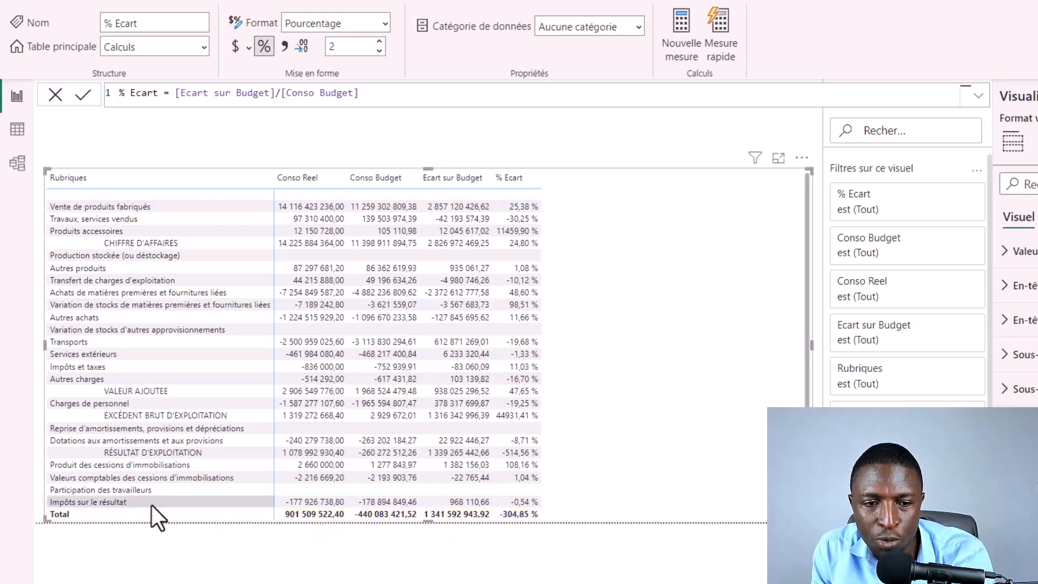
Step: Turn off the row subtotals of the matrix and narrow the visual to free space beside it
scroll(239, 464, down, 1)
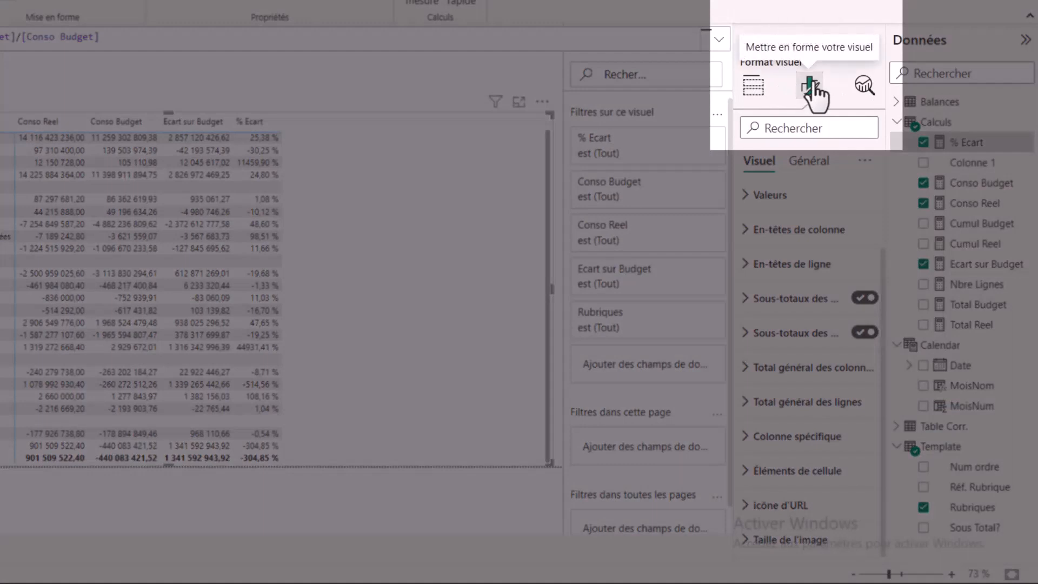
click(861, 334)
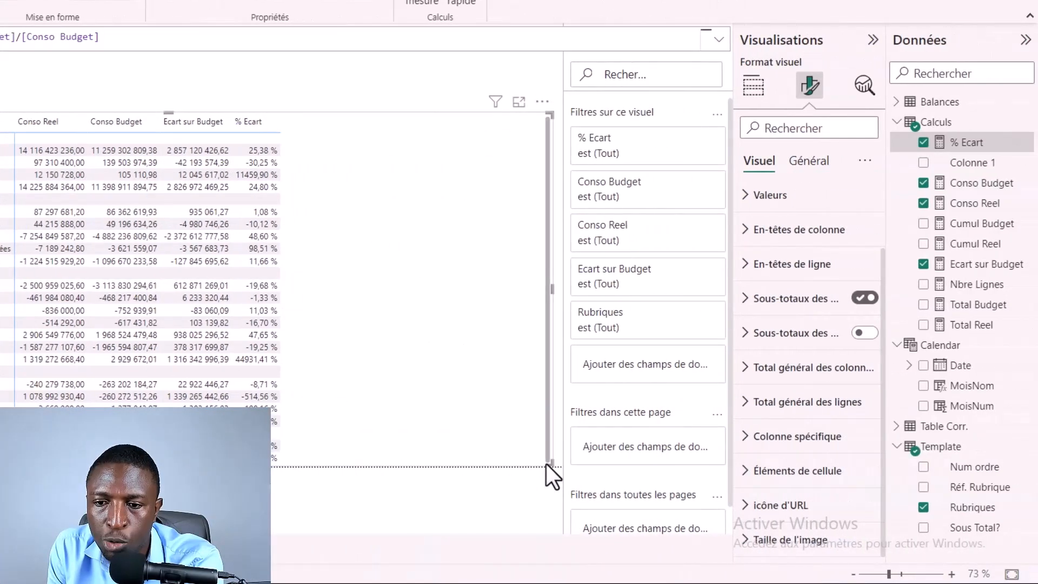
click(459, 354)
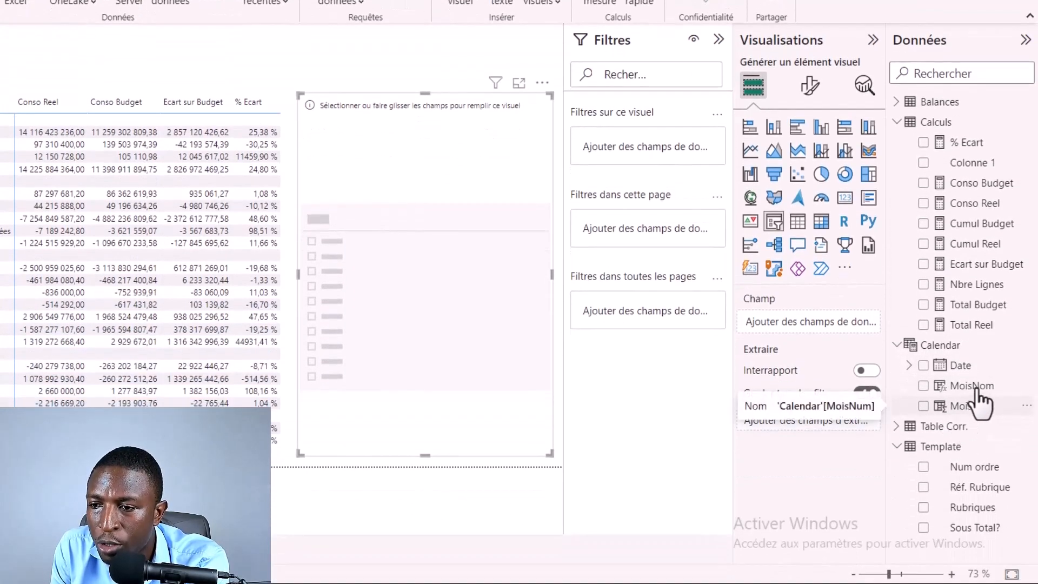
Step: Fill the empty slicer with the Calendar table's MoisNom field and sort that column by MoisNum
drag(924, 392, 453, 285)
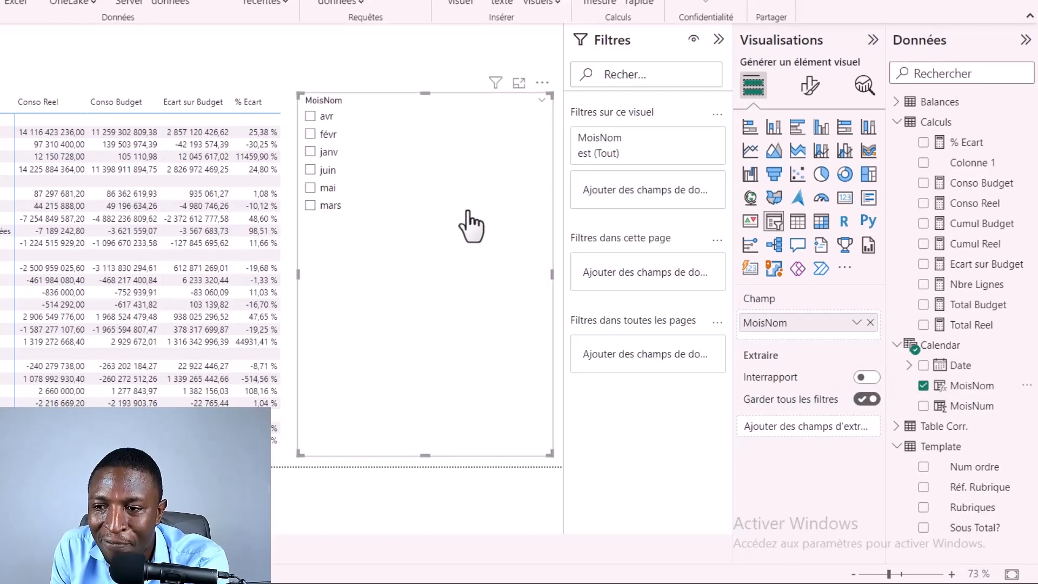
click(977, 387)
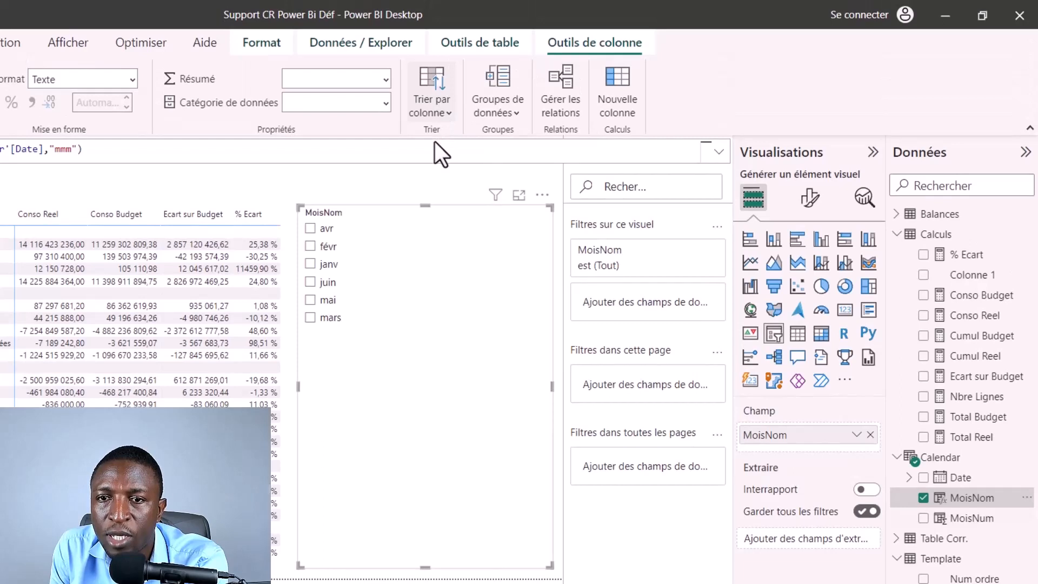
click(440, 106)
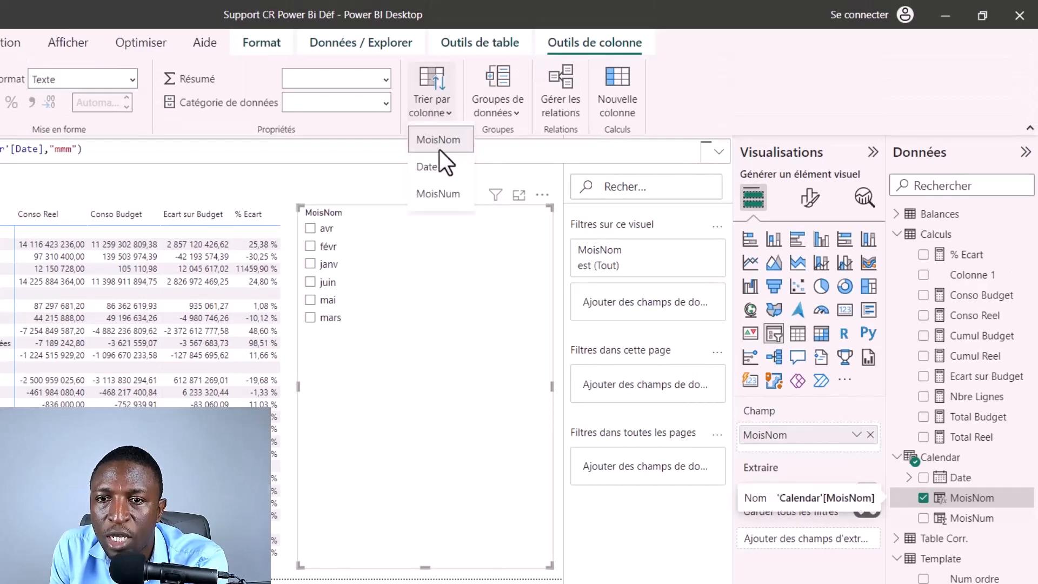
click(436, 196)
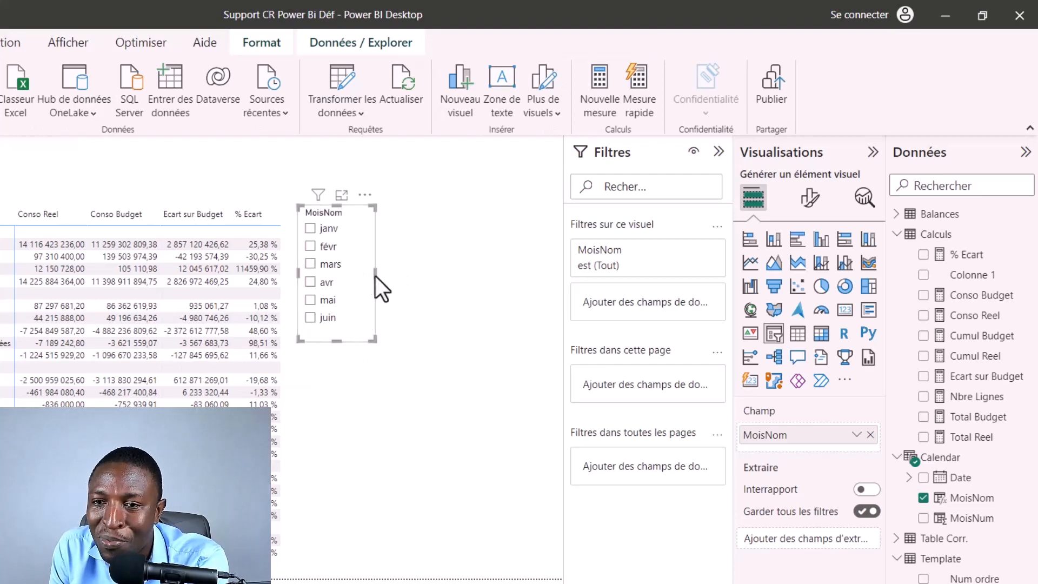
Step: Set the month slicer's style to Vignette and resize it so the months form a single vertical column of tiles
click(808, 198)
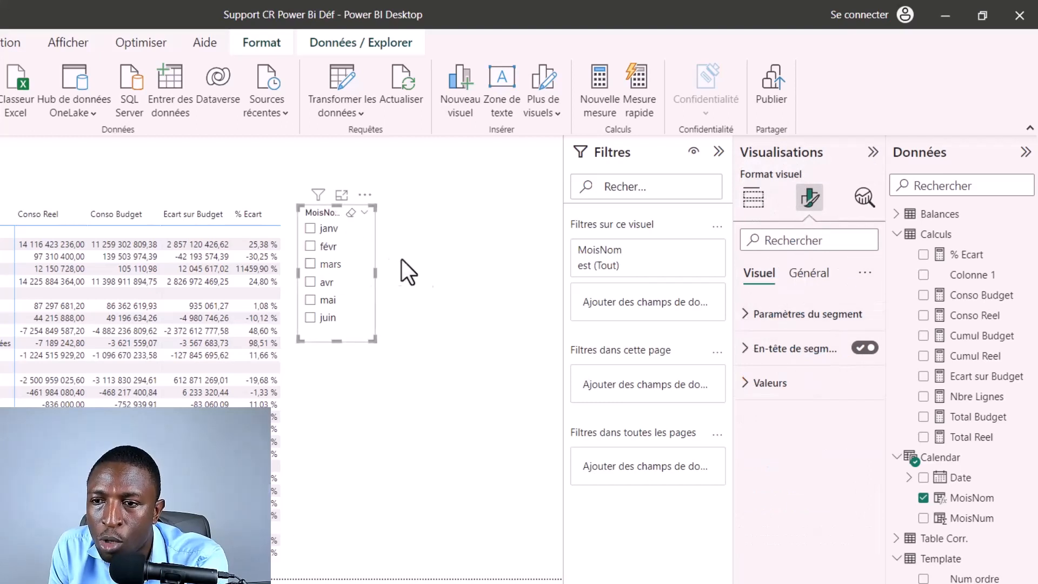
click(746, 319)
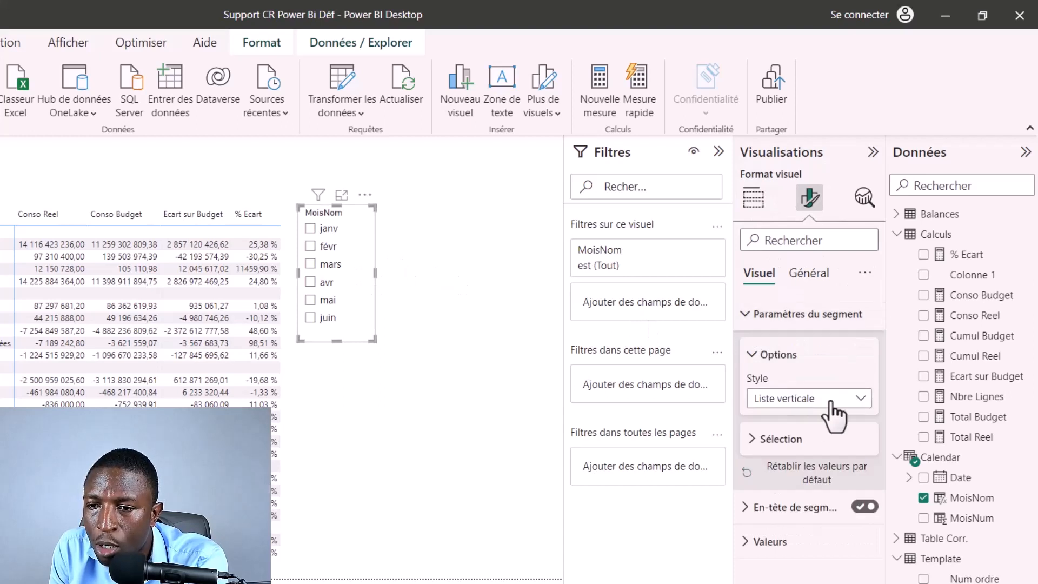
click(798, 400)
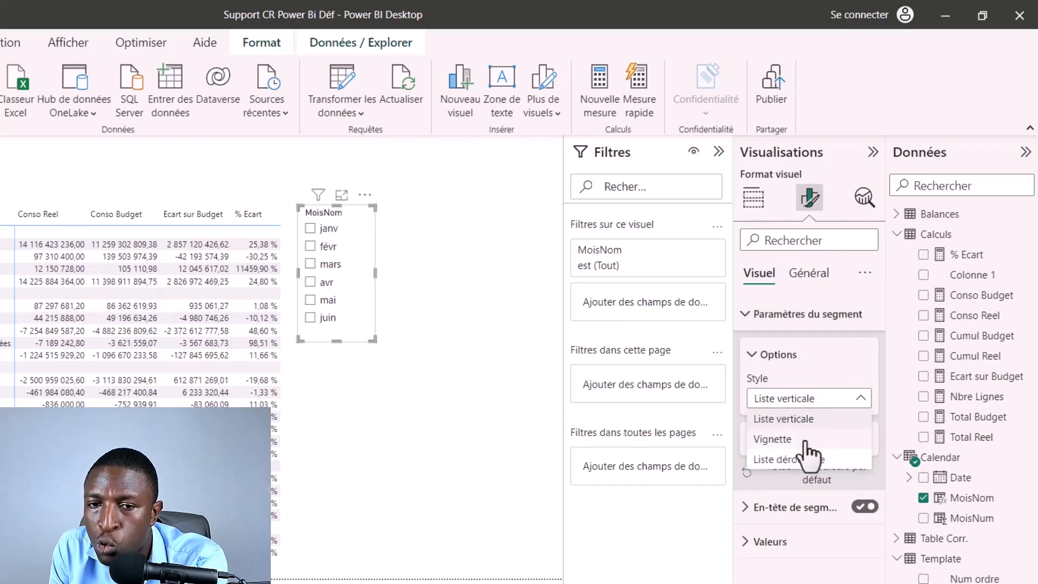
click(758, 434)
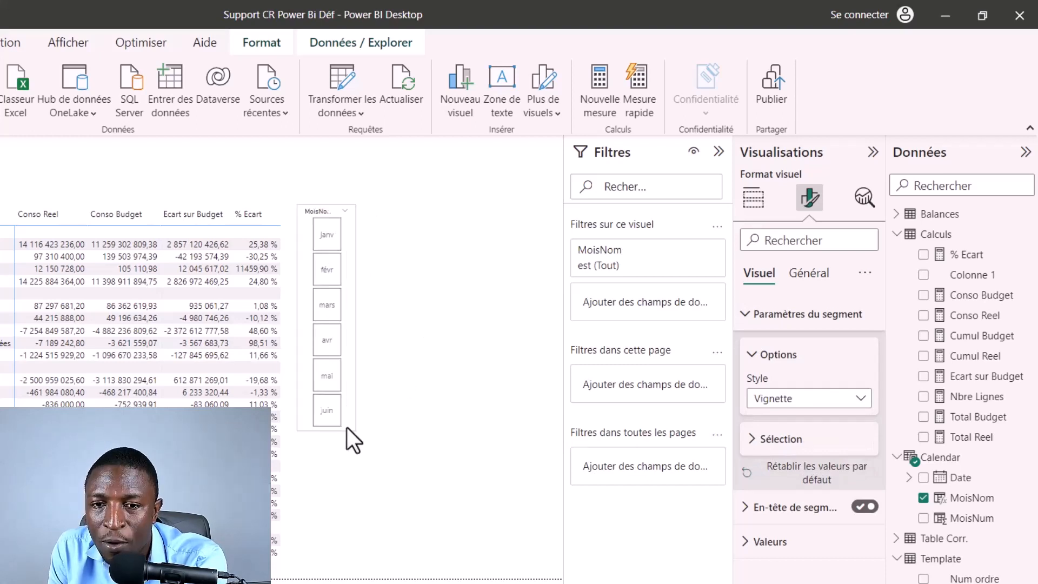
drag(347, 427, 368, 403)
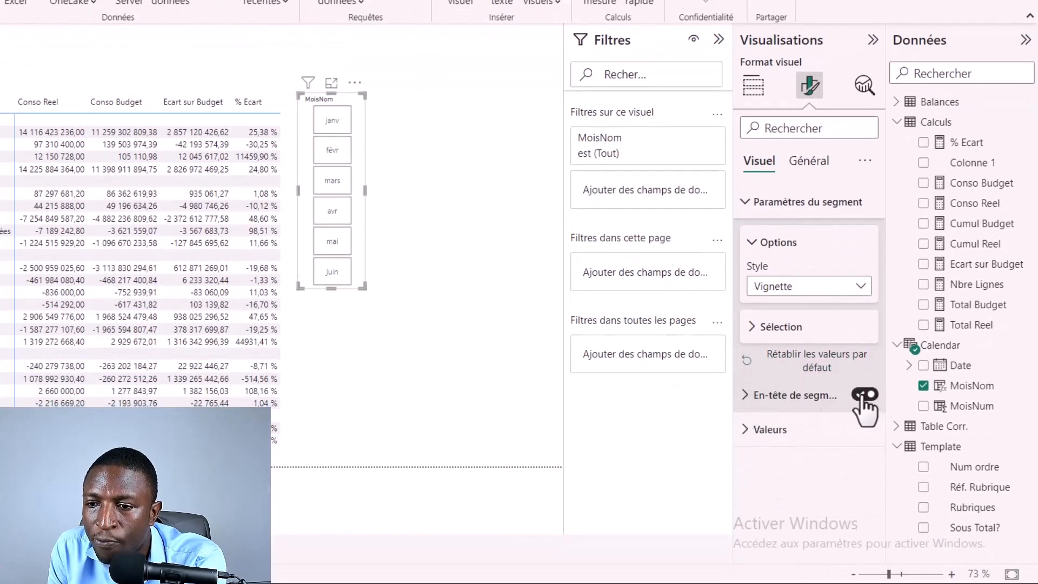
Step: Turn off the month slicer's header and move the slicer slightly down and away from the matrix
click(864, 396)
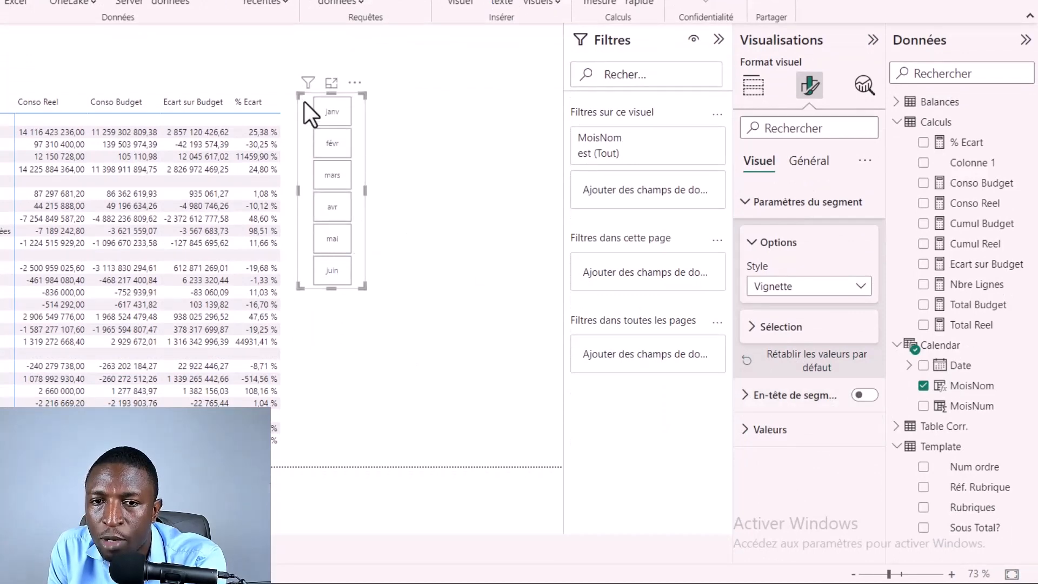
click(417, 197)
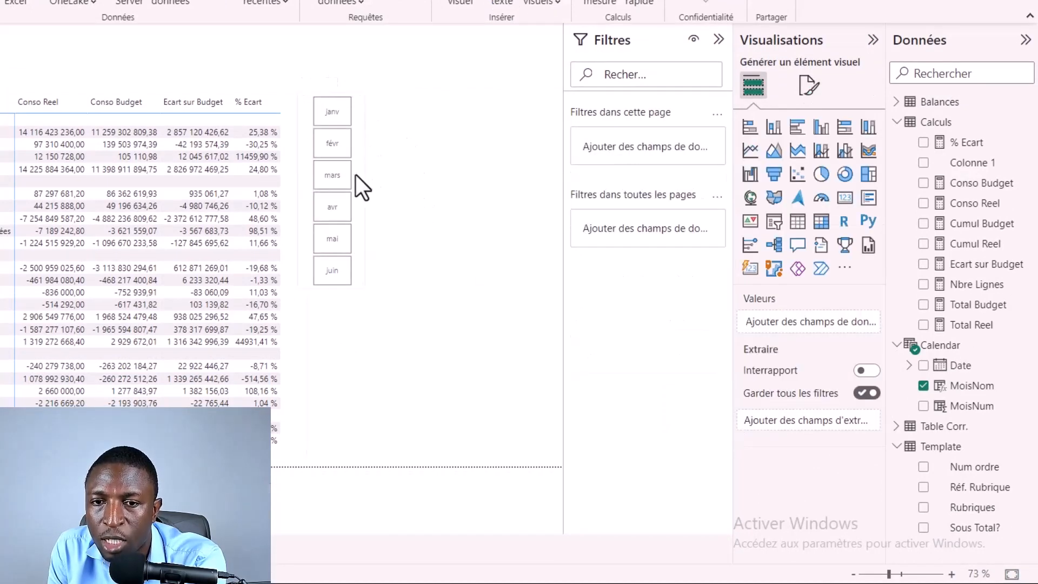
drag(356, 175, 378, 203)
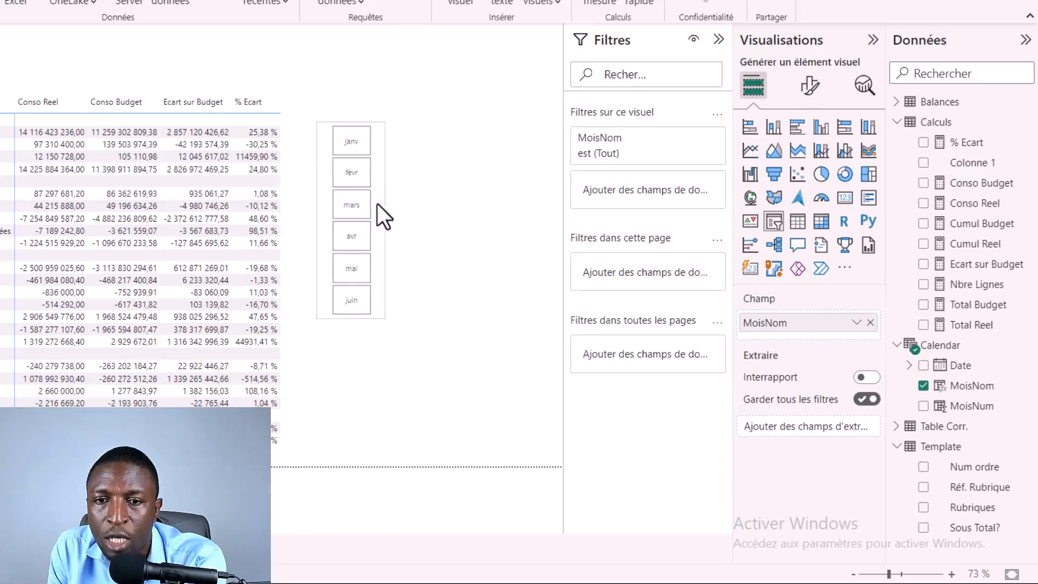
Step: Test the month slicer by filtering the matrix on janv and on mai, and clear the selection
click(356, 150)
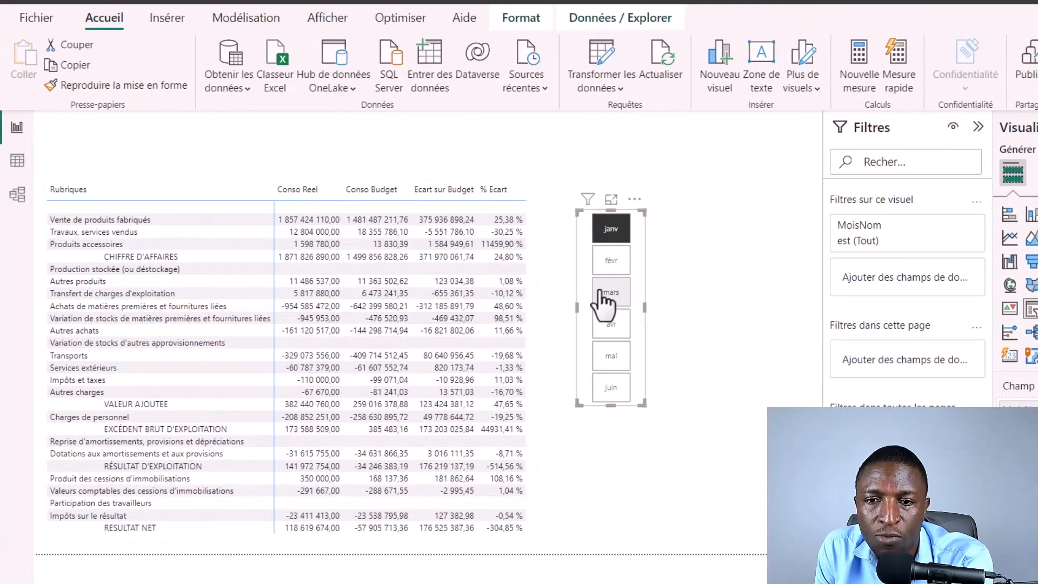
click(611, 360)
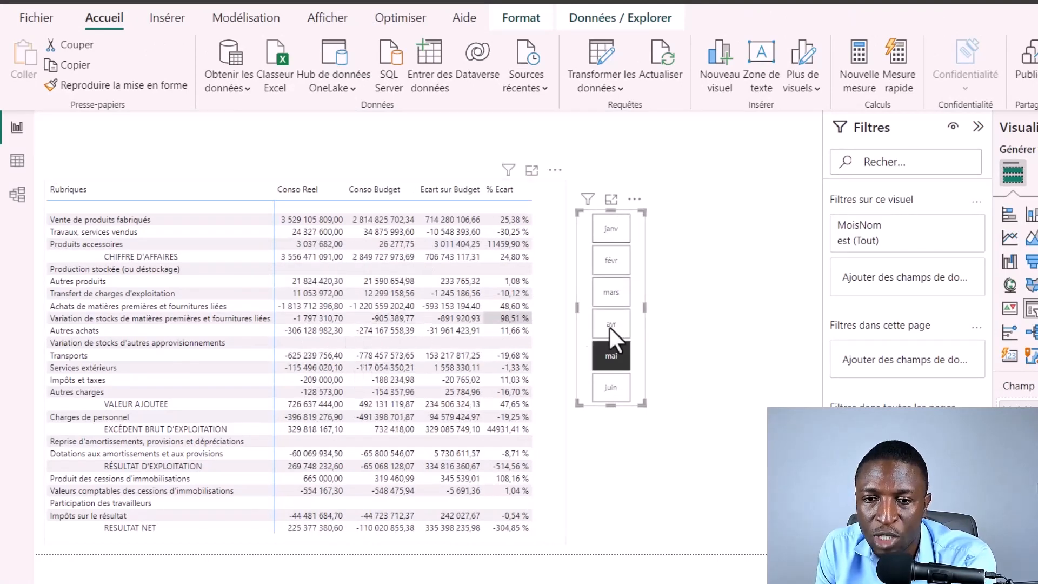
click(611, 357)
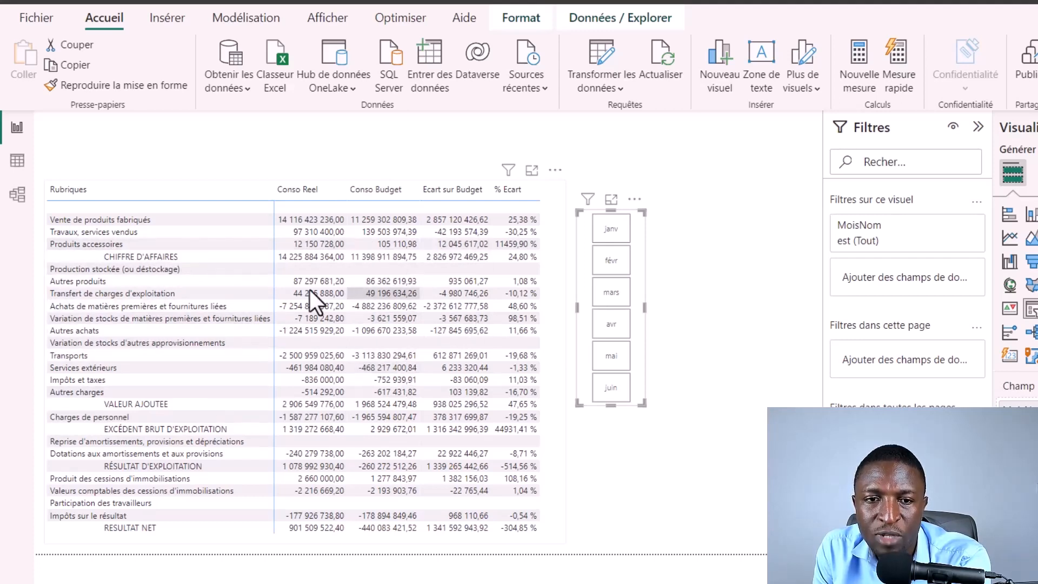
Step: Apply the Minimal style preset to the income statement matrix and widen the visual slightly toward the month slicer
click(559, 190)
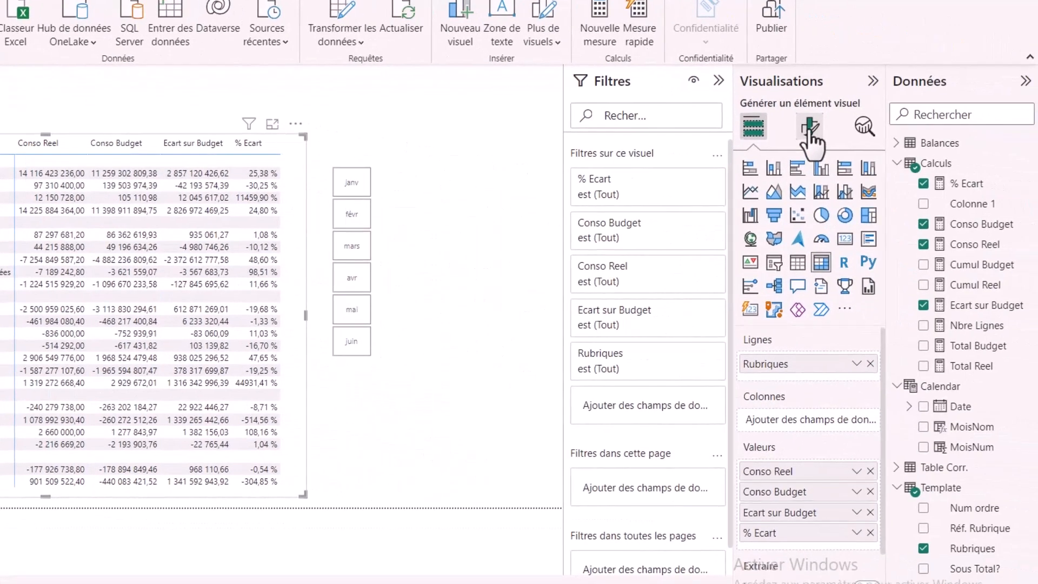
click(809, 128)
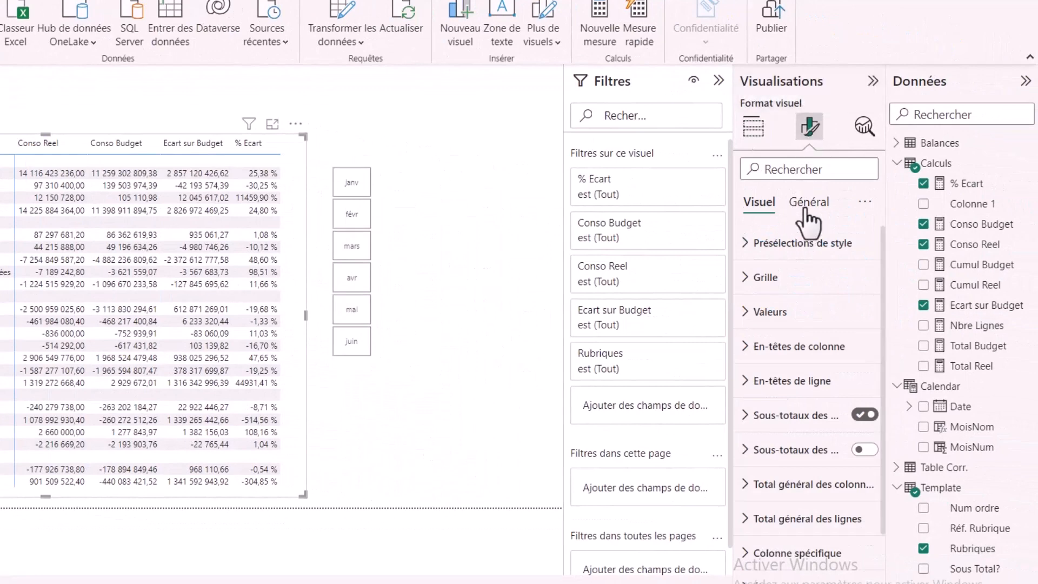
click(745, 244)
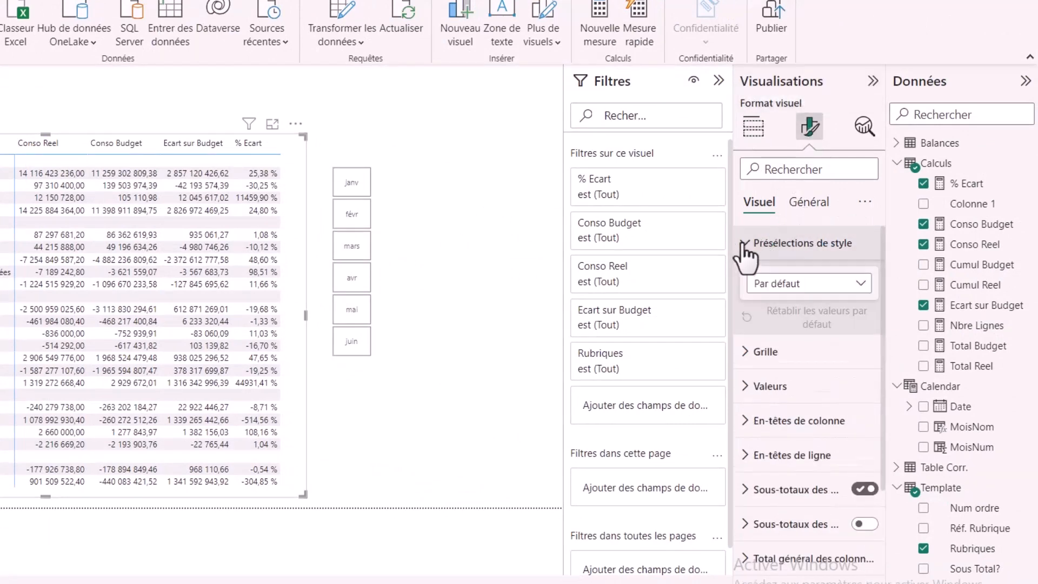
click(857, 285)
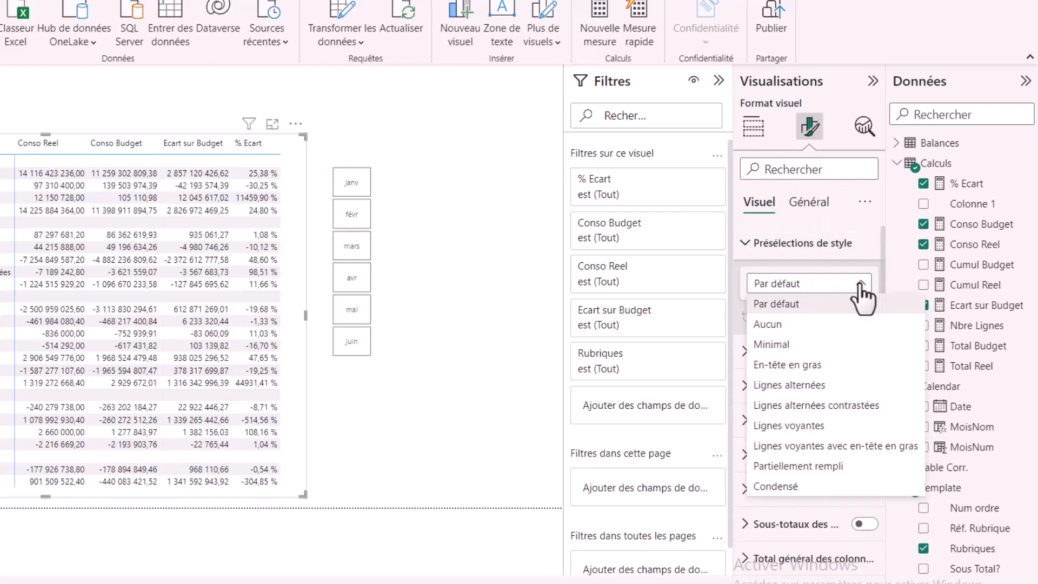
click(795, 347)
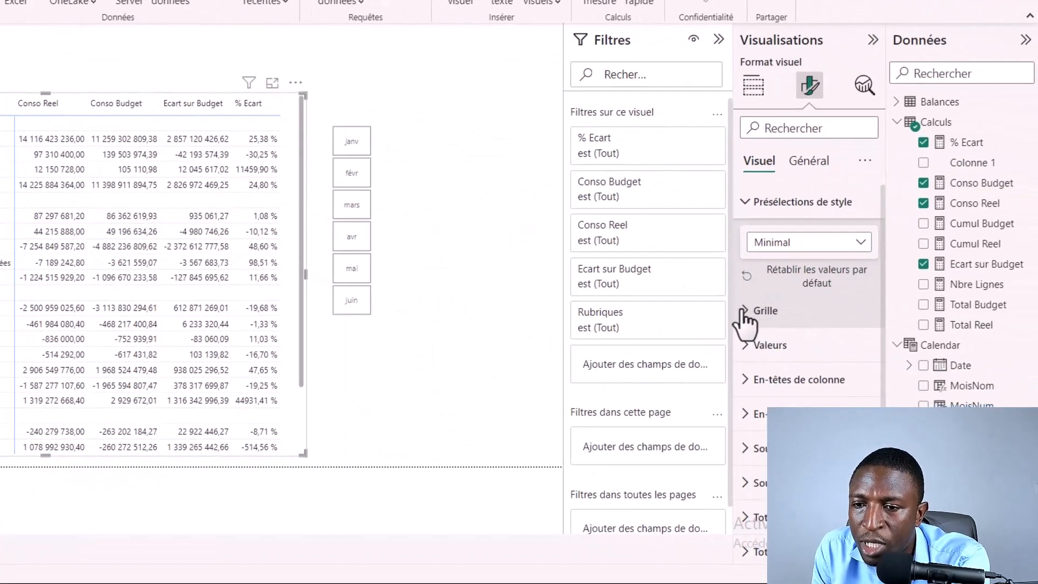
click(745, 313)
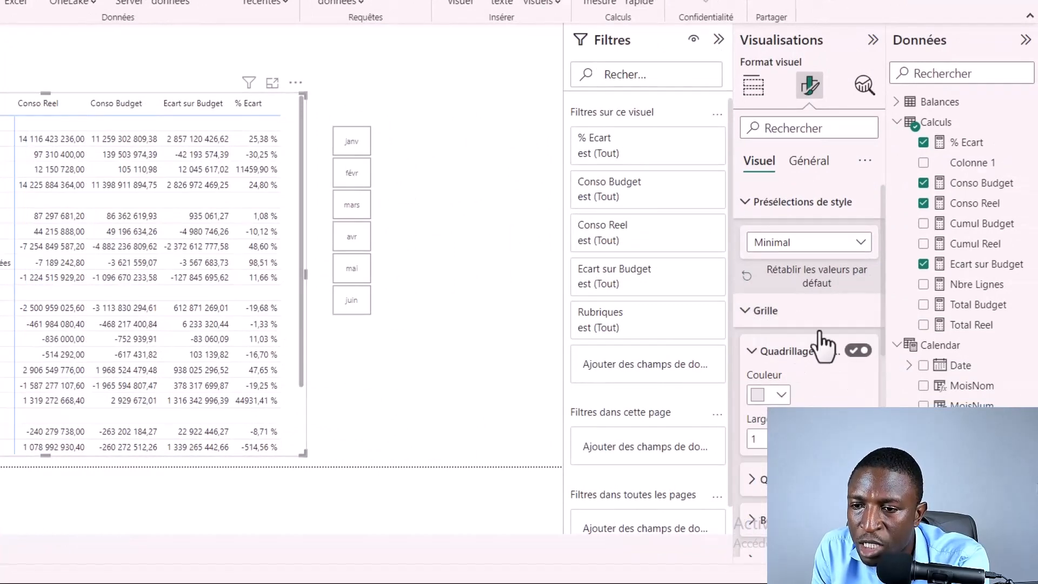
scroll(822, 348, down, 3)
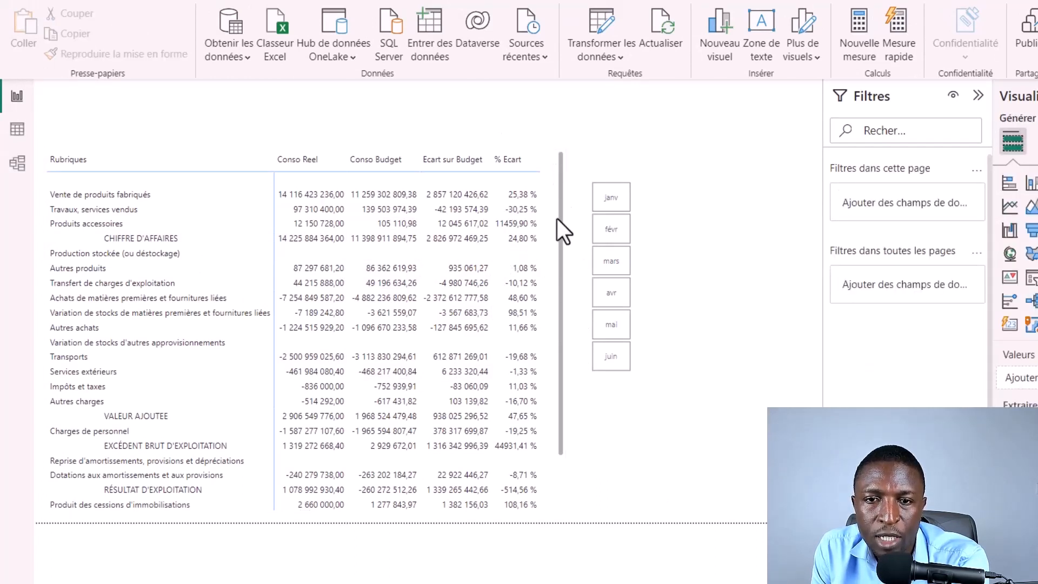
click(564, 249)
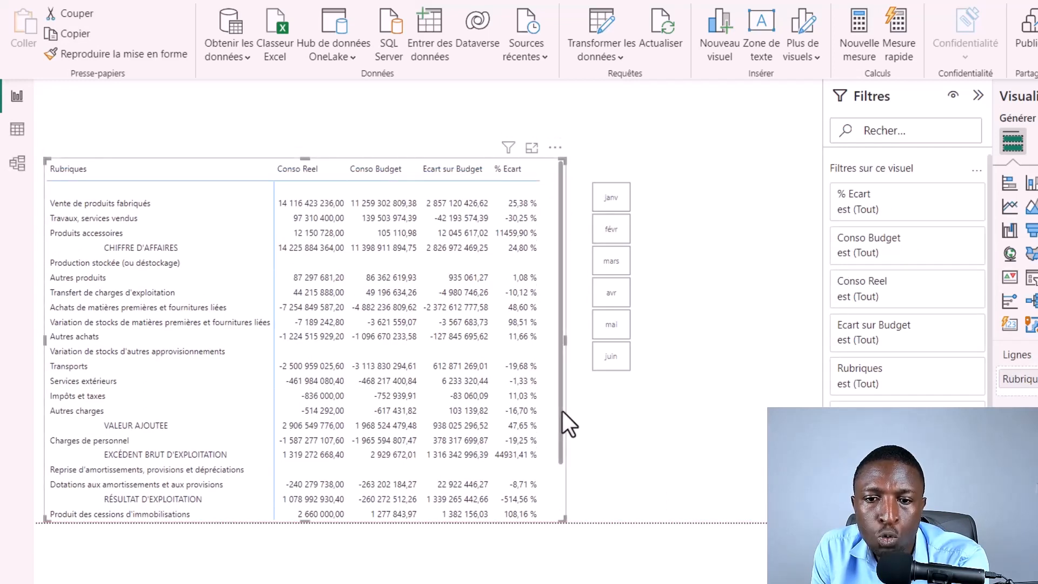
drag(563, 411, 576, 340)
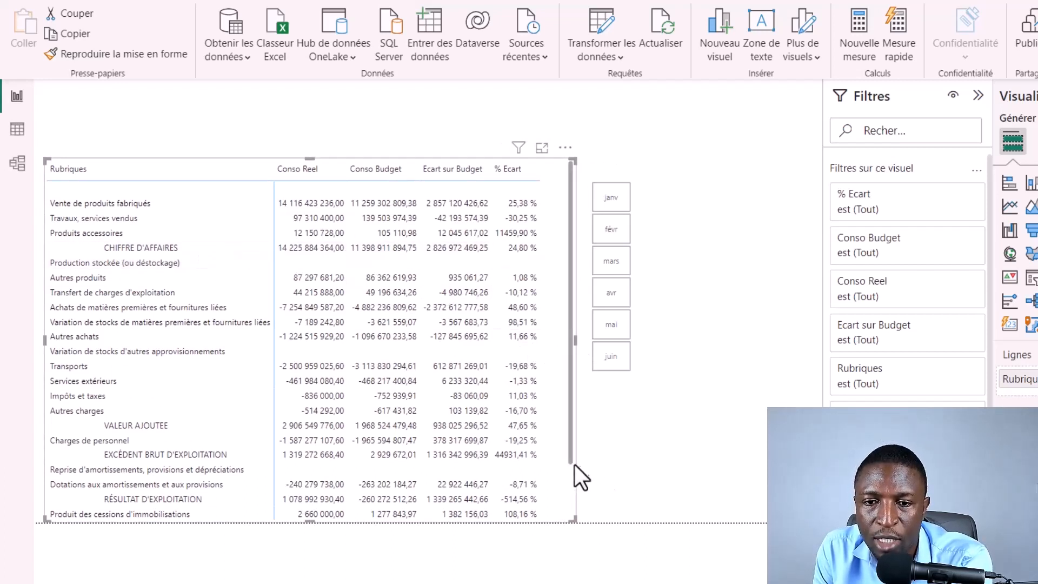
Step: Turn on the background colour cell element for the matrix's Conso Reel series
click(1037, 142)
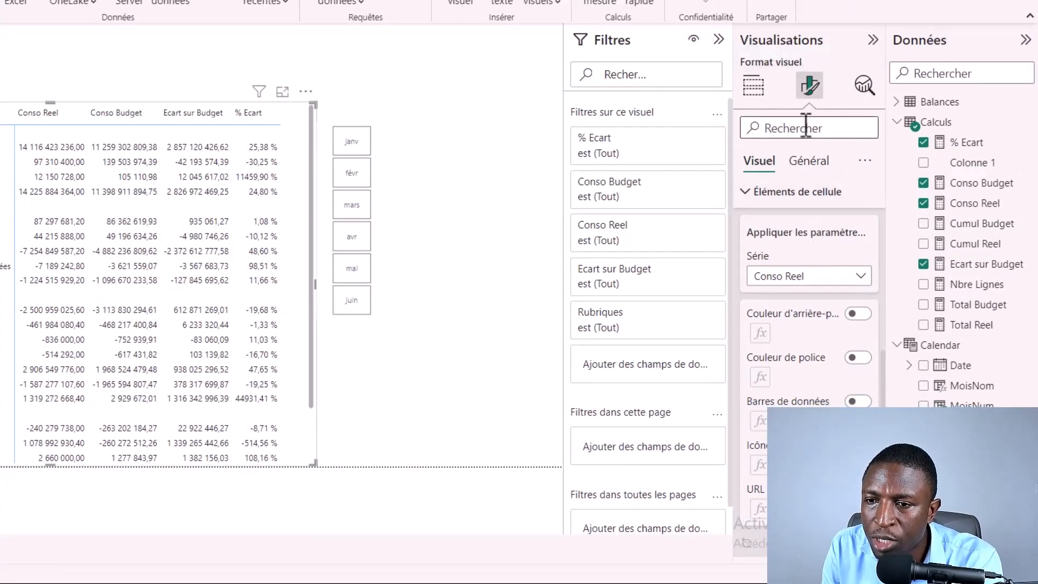
scroll(790, 394, up, 5)
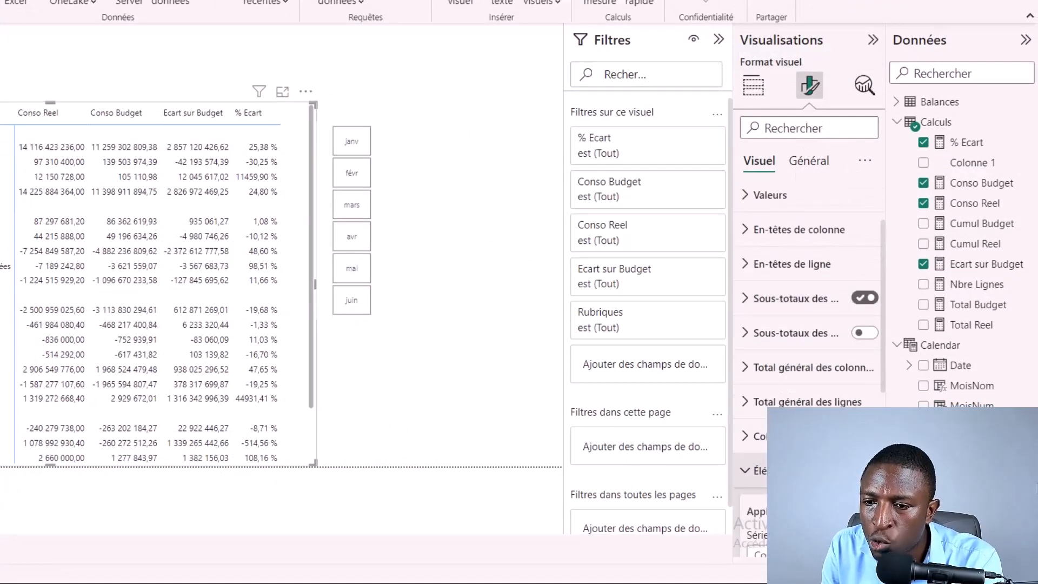
scroll(792, 404, down, 2)
click(746, 359)
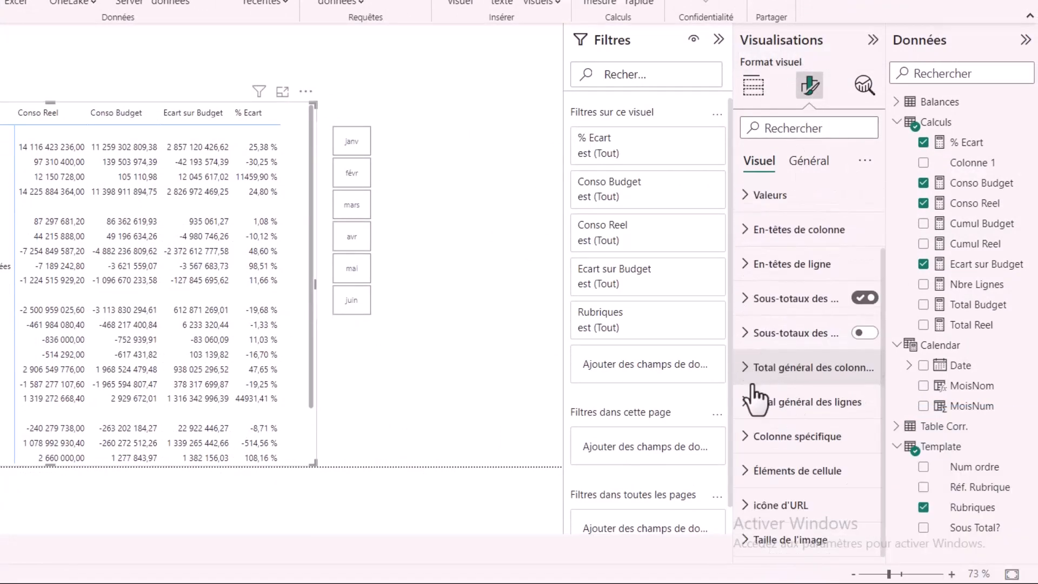
click(749, 475)
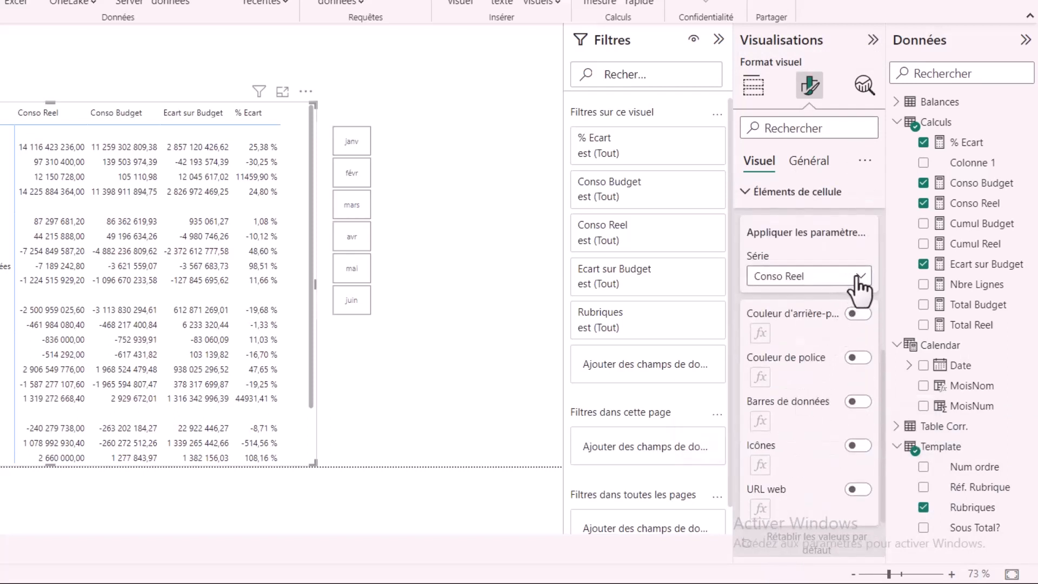
click(853, 277)
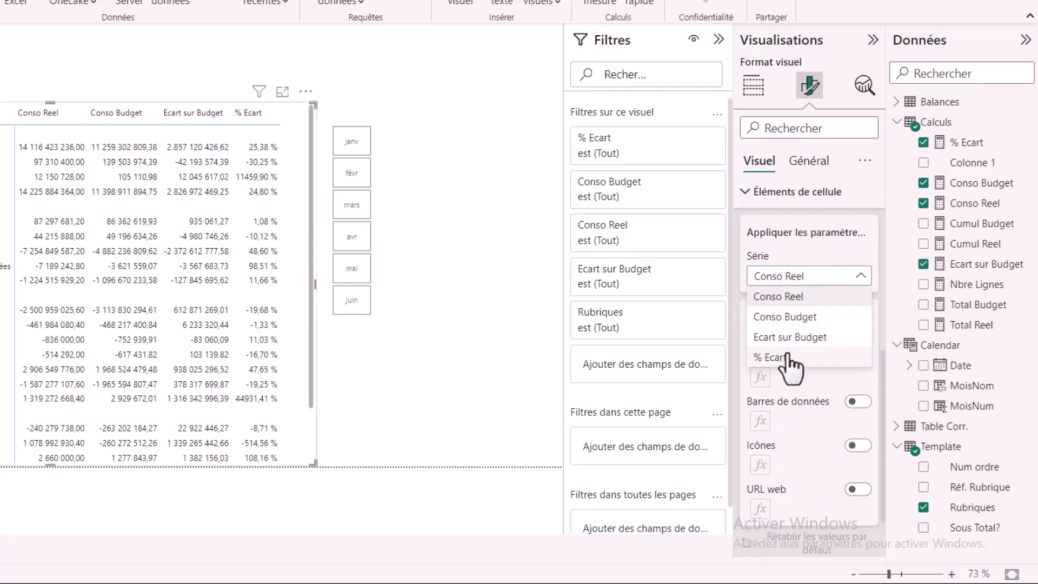
click(814, 297)
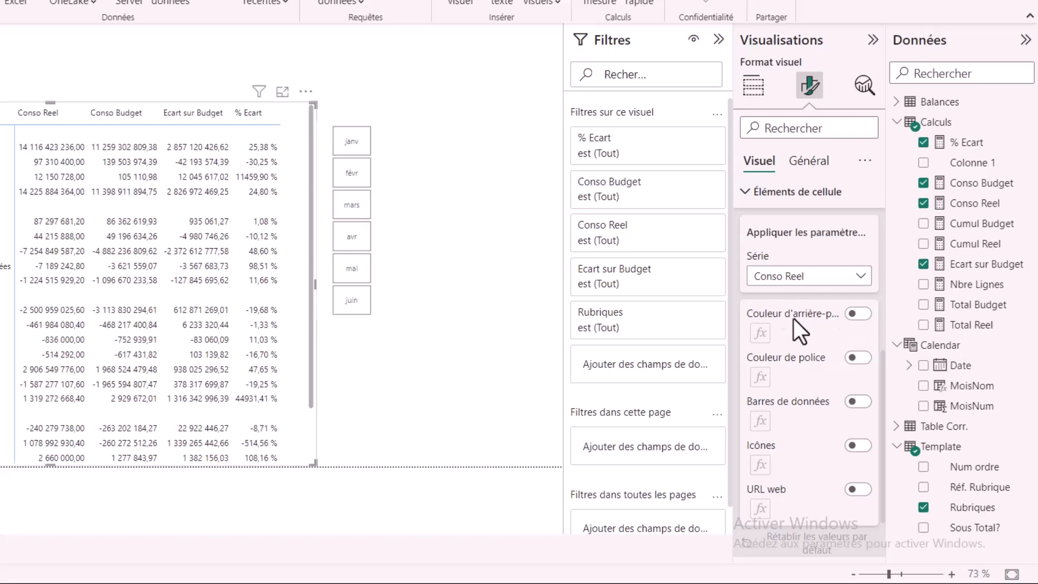
click(865, 315)
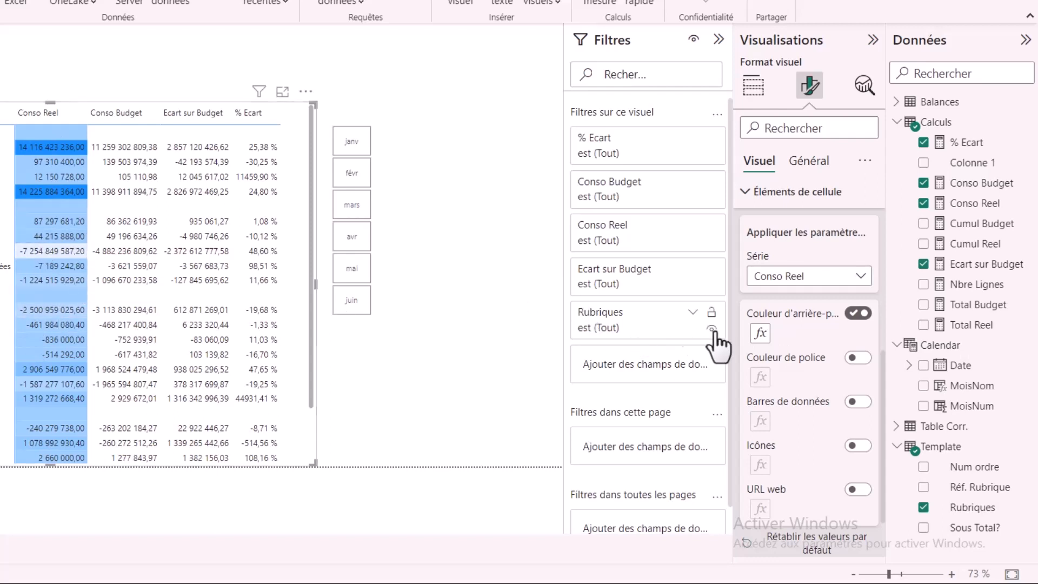
Step: Switch the Conso Reel background formatting style to Règles, based on the Somme of the Template table's Sous Total? field
click(760, 333)
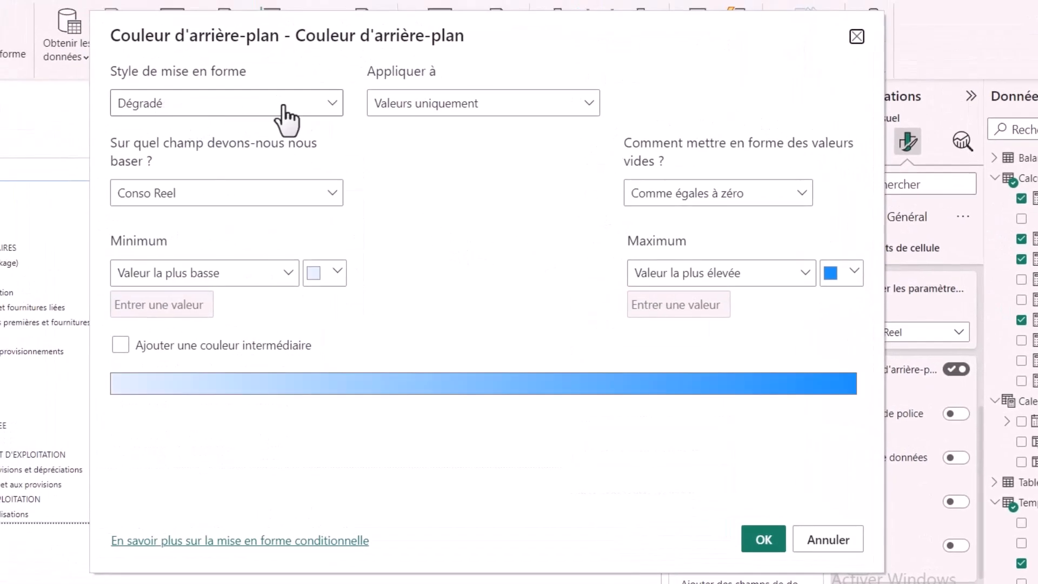
click(335, 104)
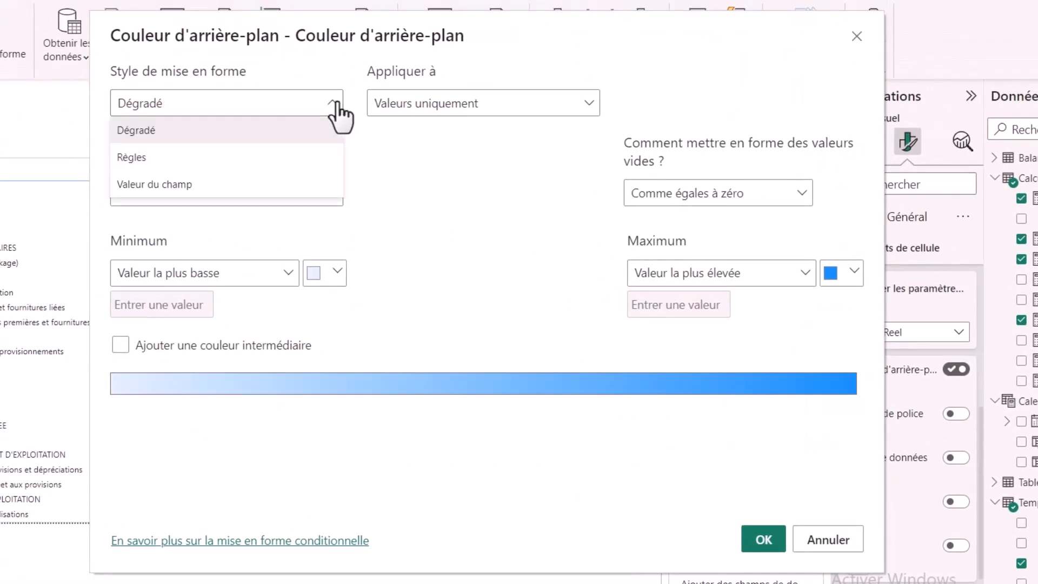
click(171, 160)
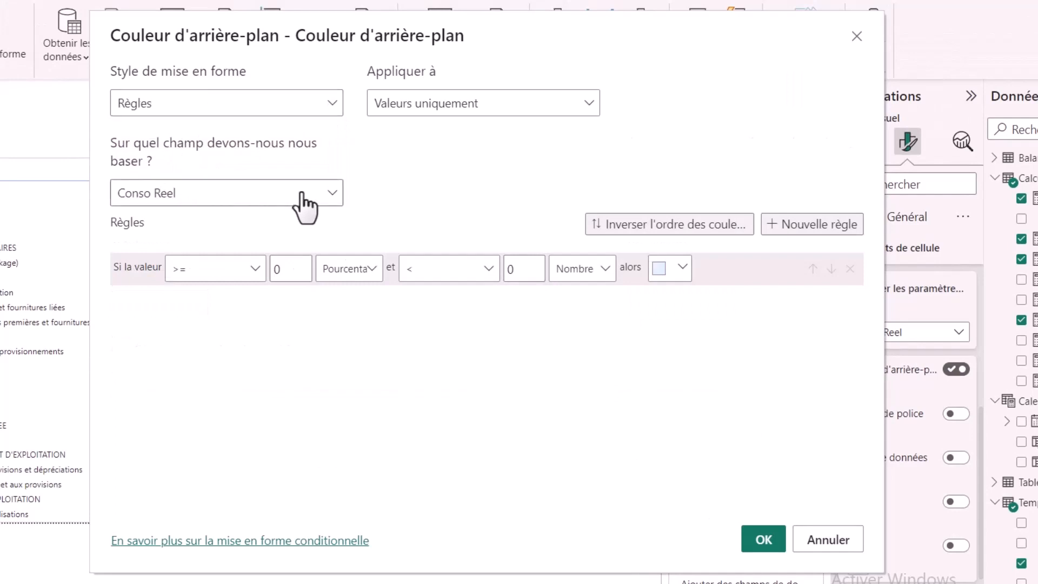
click(317, 202)
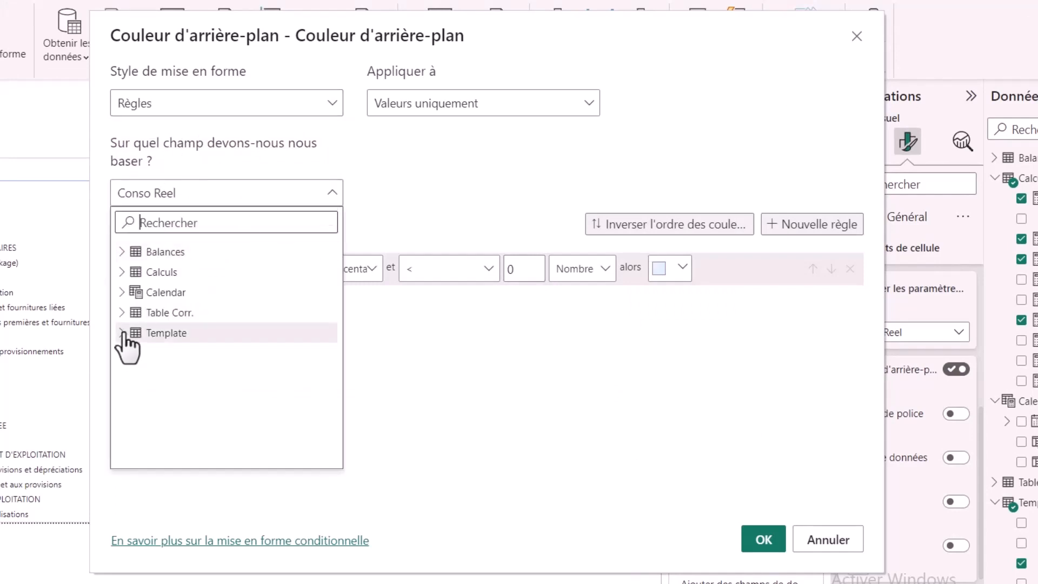
click(122, 333)
click(204, 414)
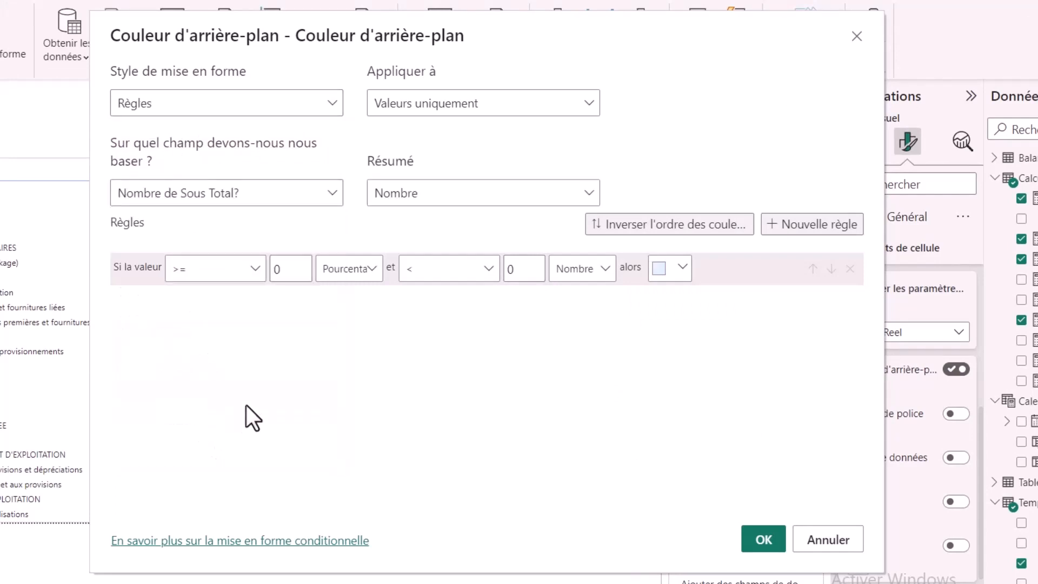
click(460, 190)
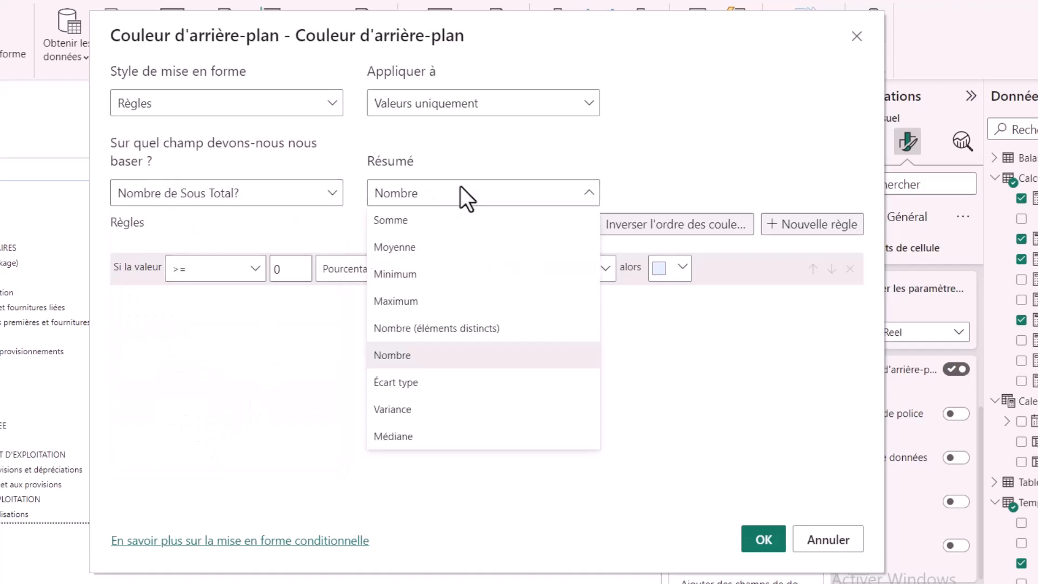
click(441, 222)
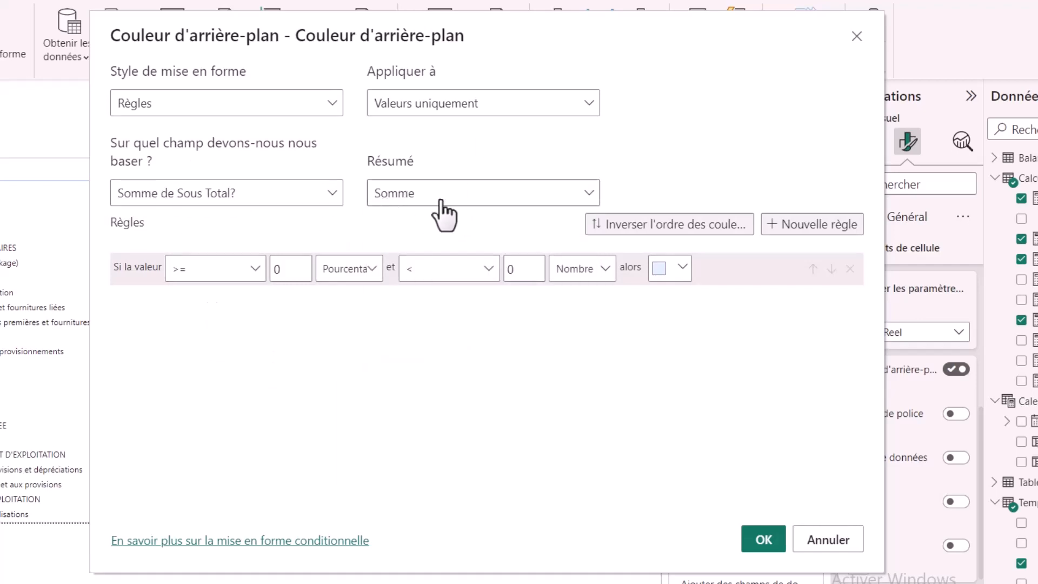
Step: Define the background rule to shade cells light blue when the value equals the number 1, and apply it
click(241, 272)
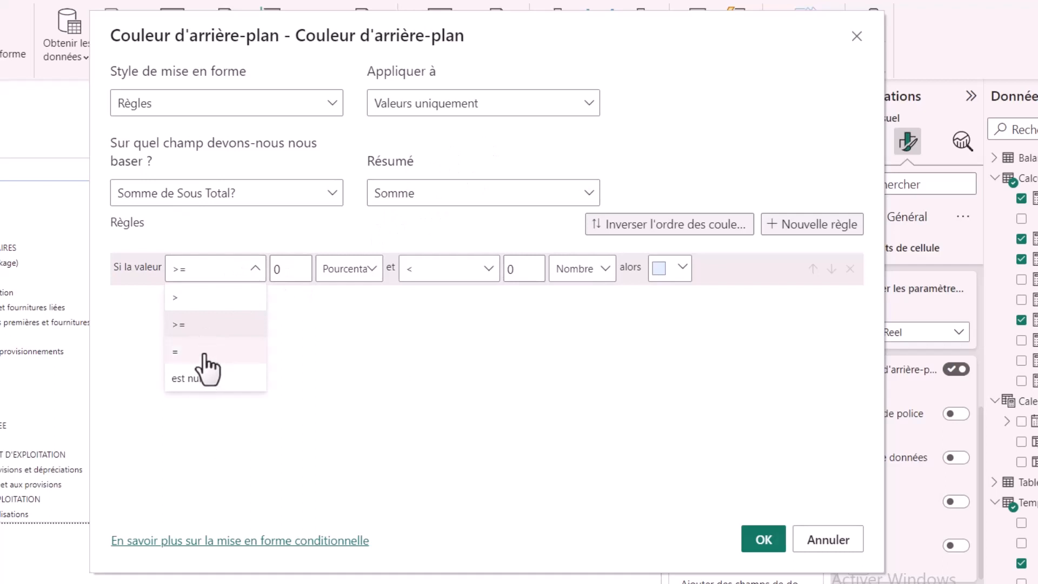
click(204, 352)
key(Tab)
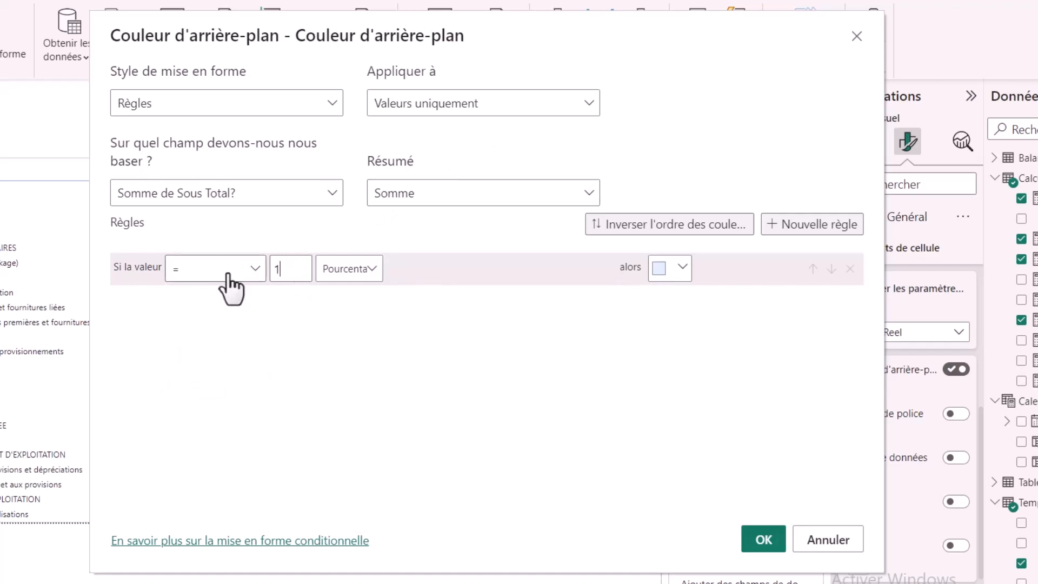
click(366, 274)
click(355, 297)
click(765, 542)
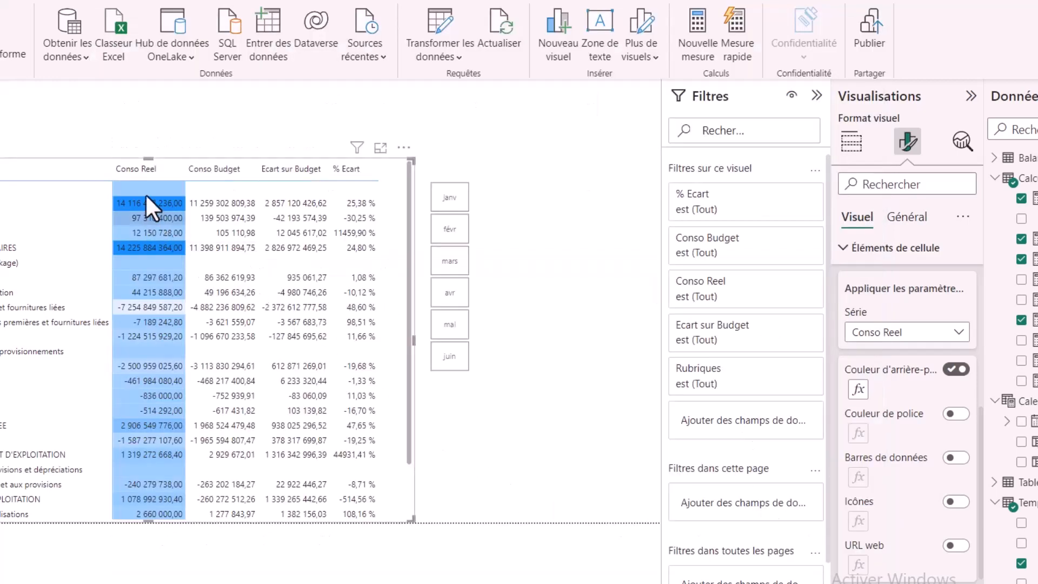
Step: Examine the background shading of the subtotal rows along the full length of the matrix
click(148, 265)
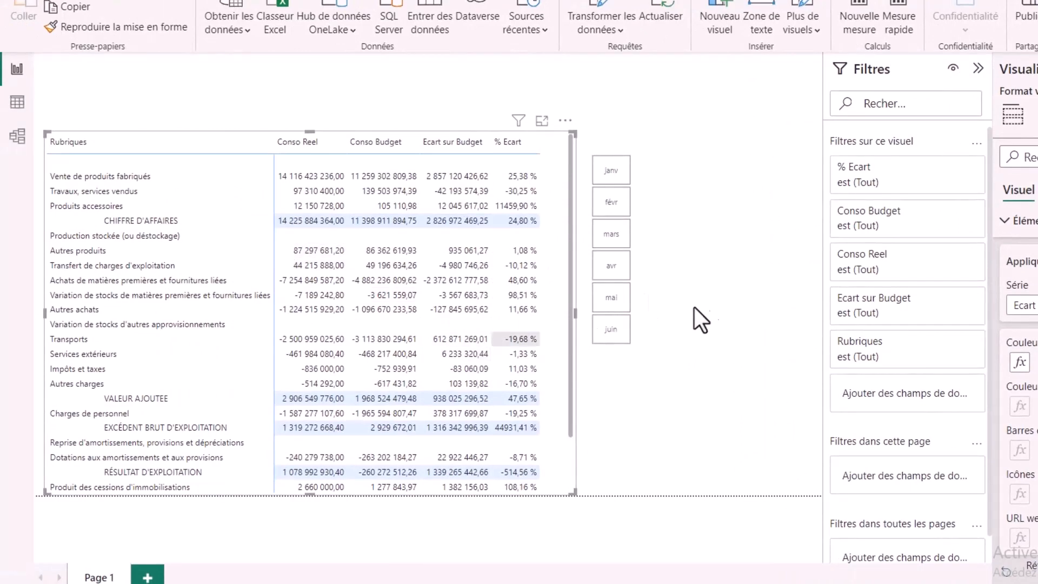
click(586, 439)
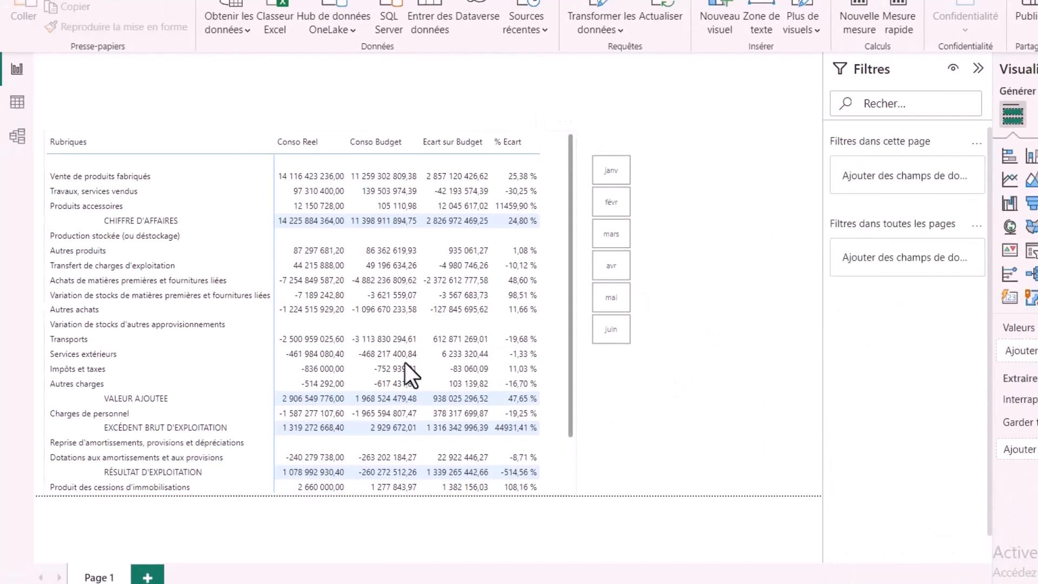
scroll(403, 363, down, 2)
scroll(404, 325, up, 2)
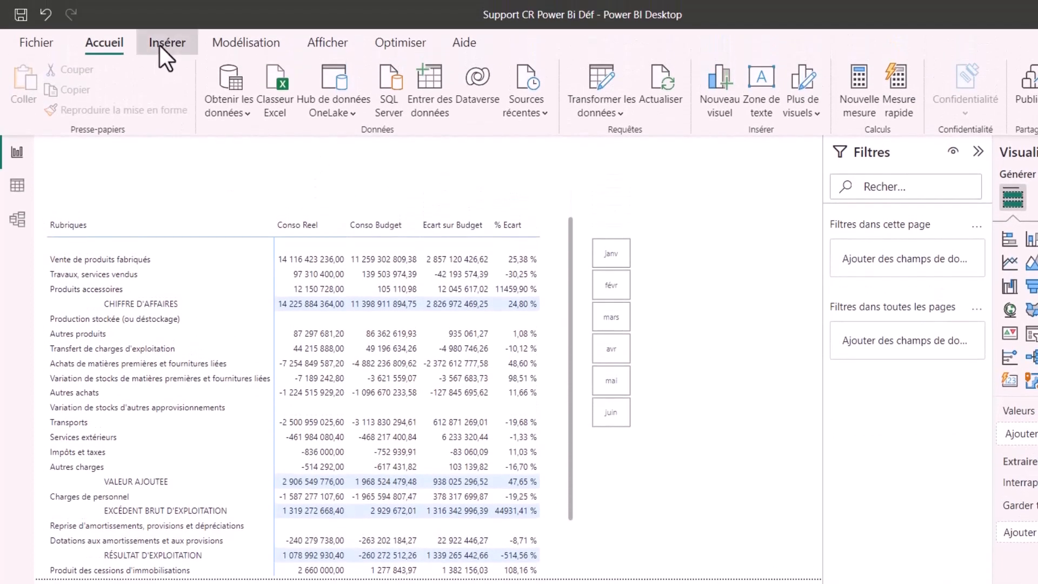
Step: Insert an empty text box and stretch it into a thin banner across the full width of the page's upper edge
click(162, 43)
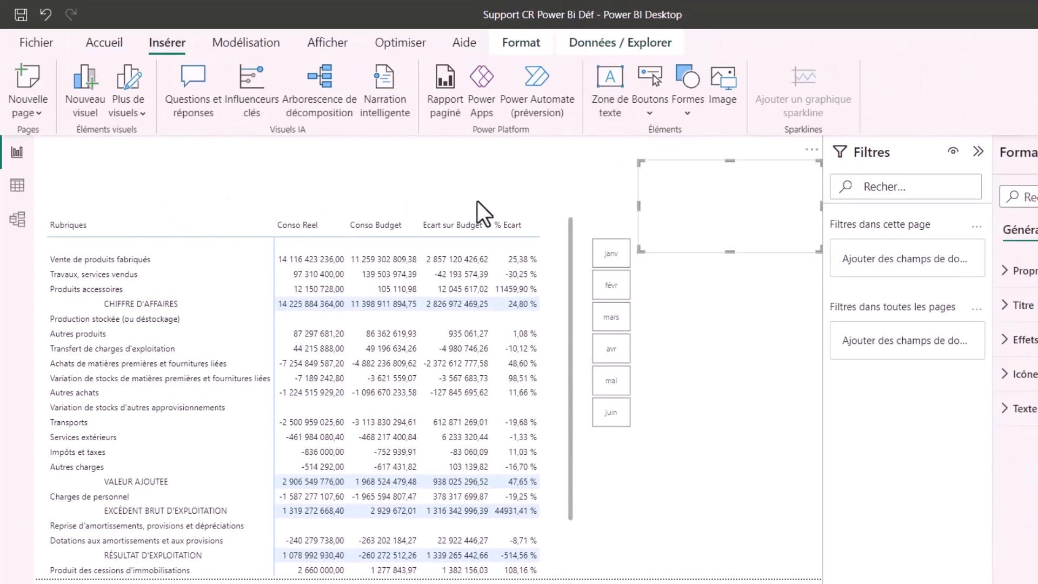
drag(313, 170, 7, 182)
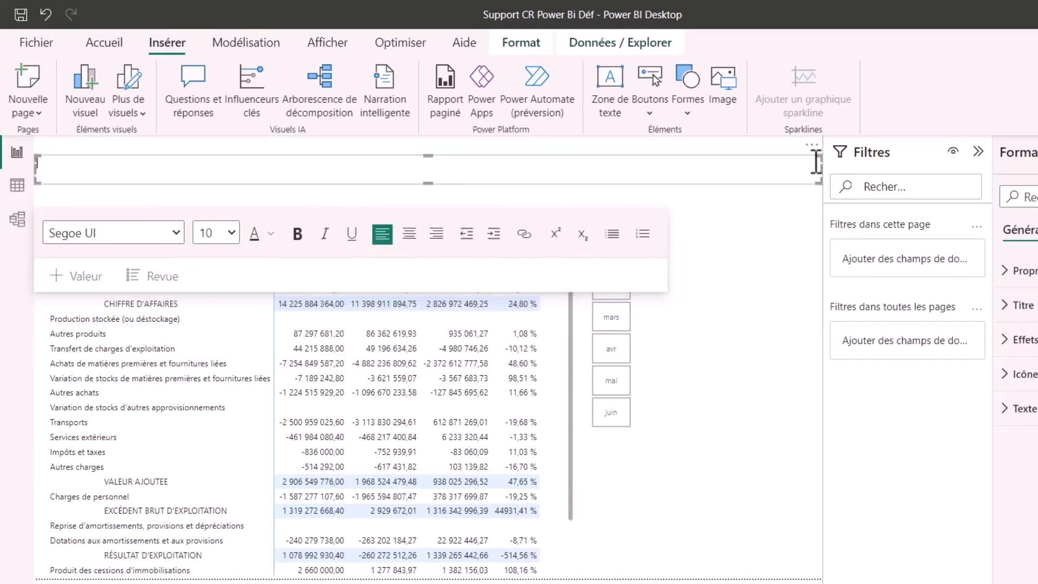
drag(819, 157, 819, 139)
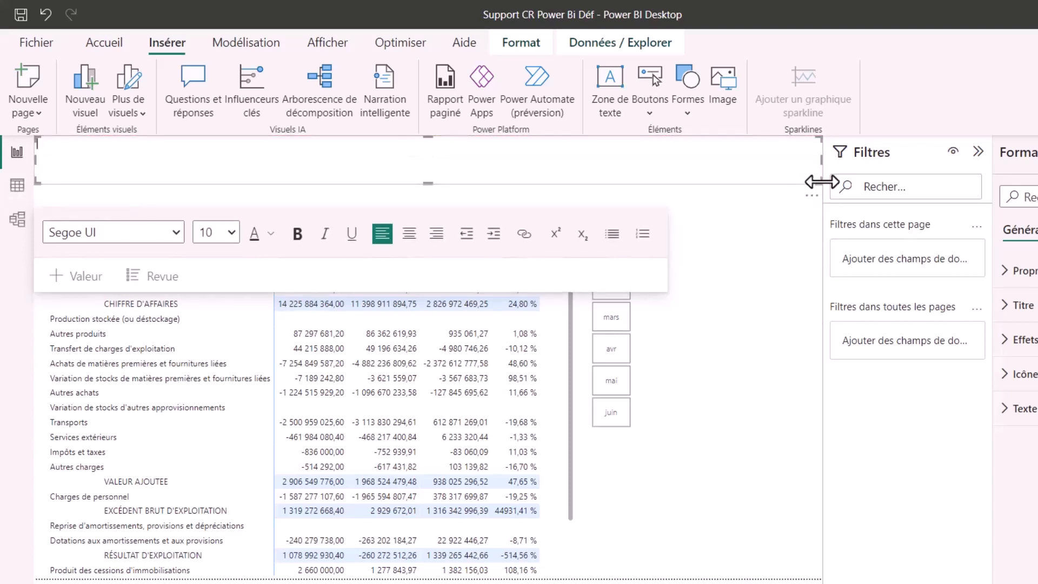
drag(818, 179, 816, 169)
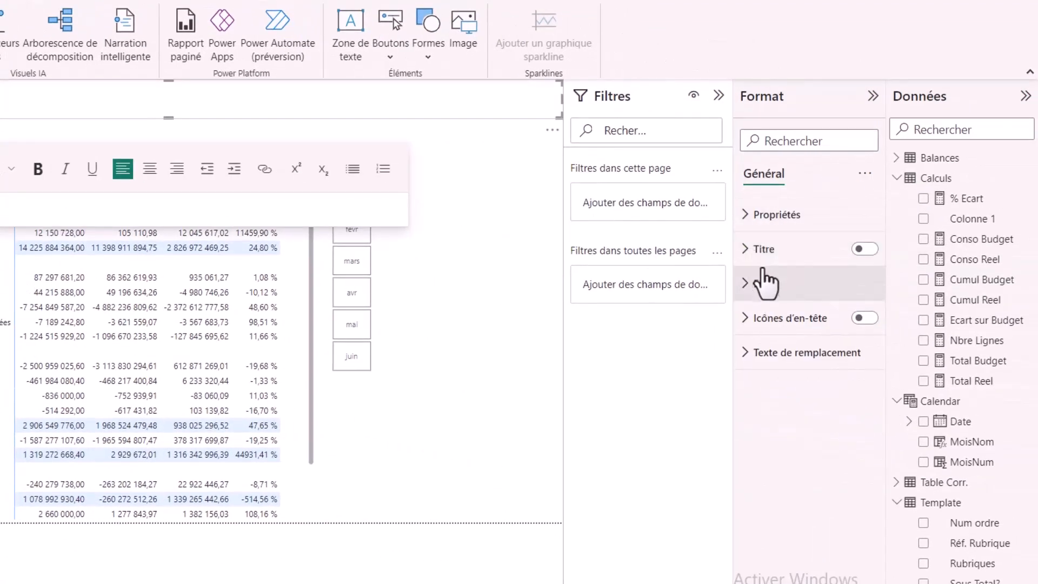
Step: Give the banner text box a blue background and the white title "VideodeCompta Ltd, Compte de résultat mensuel" at size 24
click(750, 294)
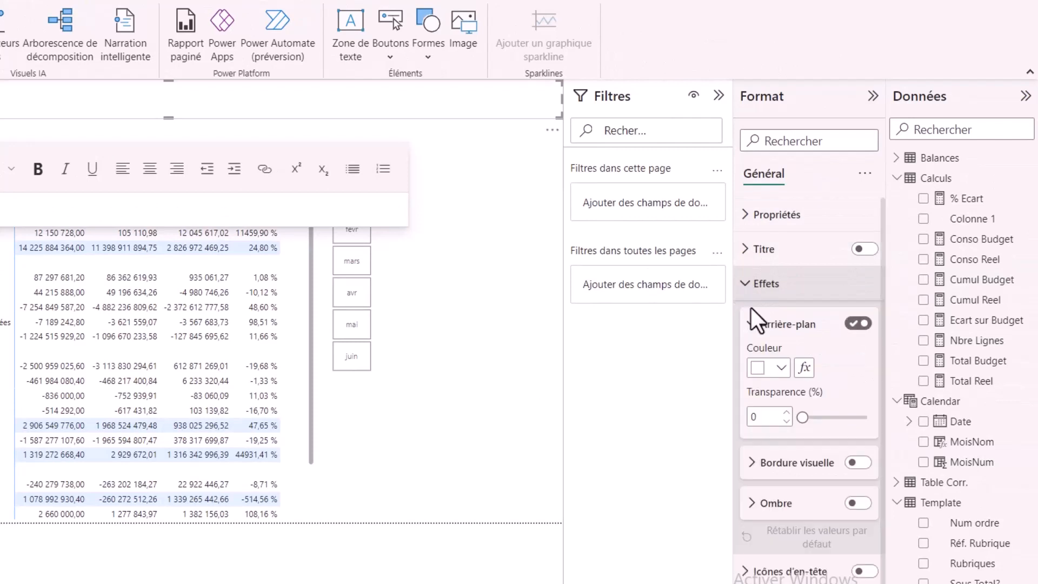
click(781, 370)
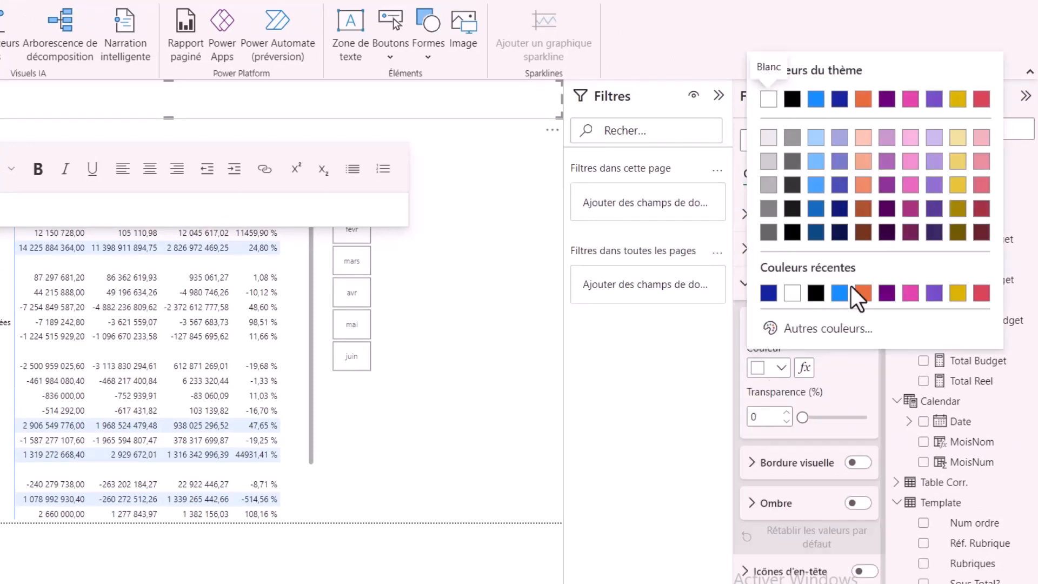
click(806, 330)
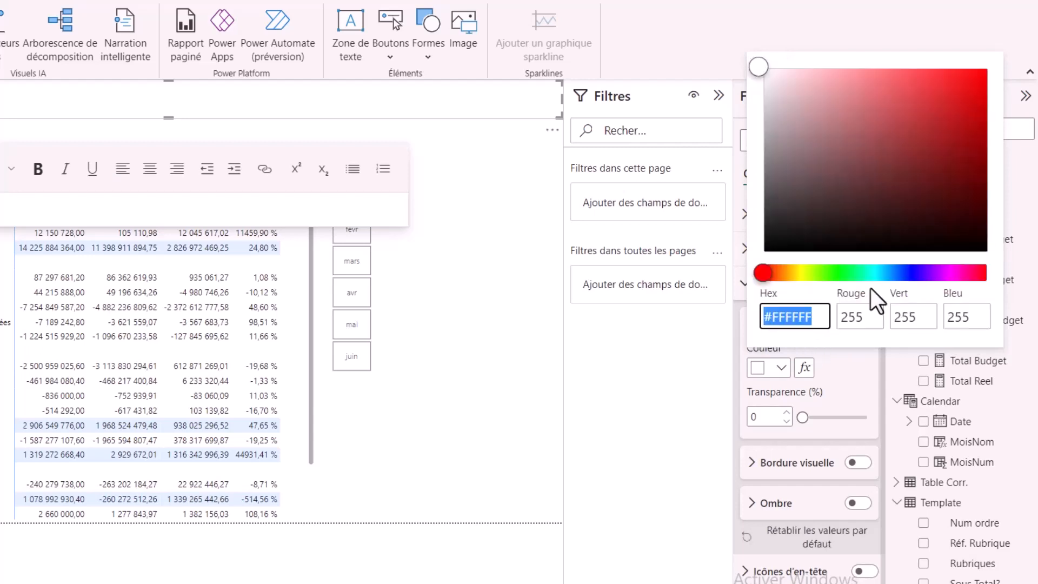
click(873, 273)
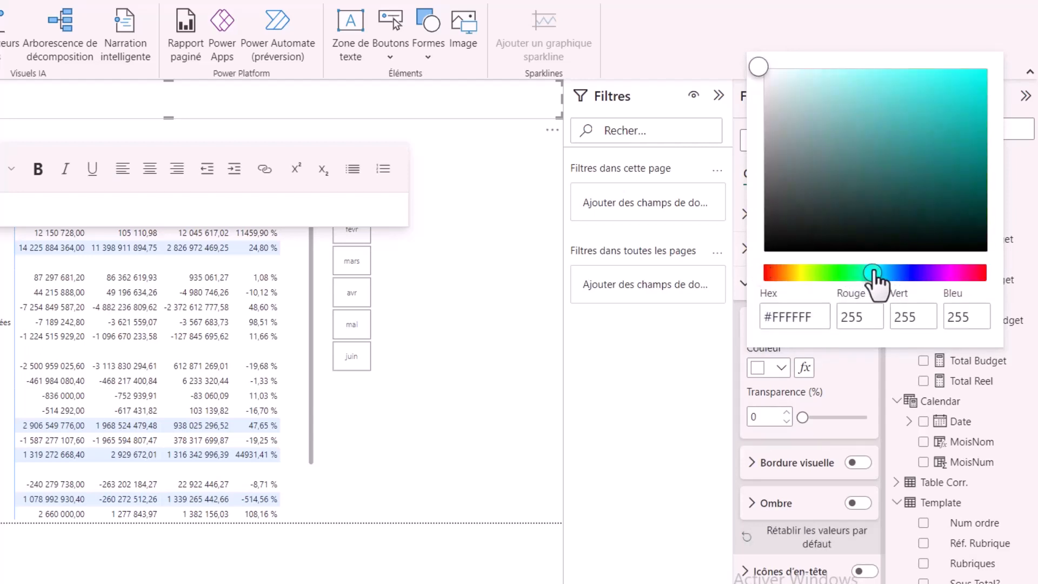
drag(874, 272, 904, 275)
click(885, 273)
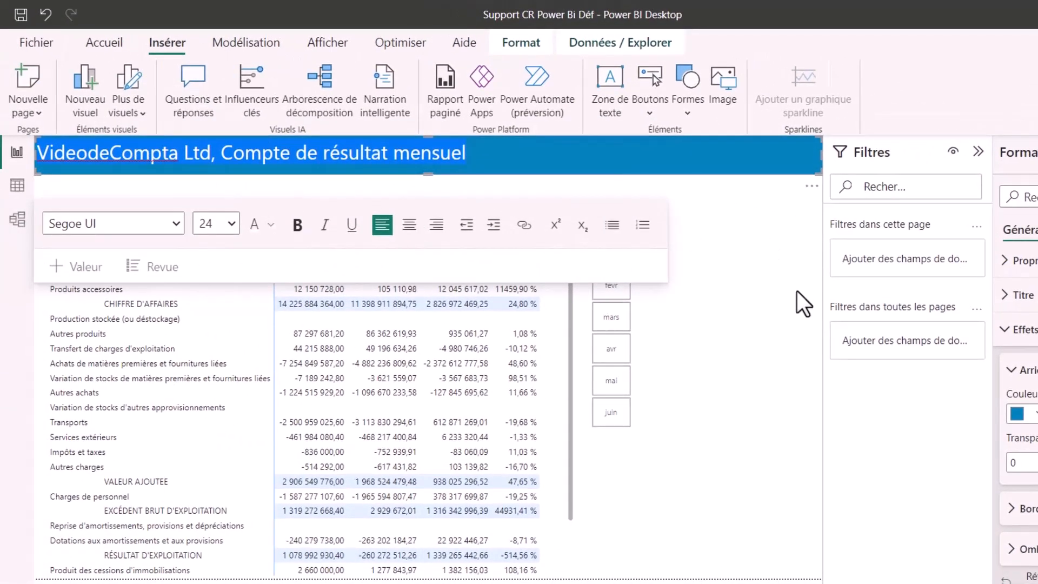
click(664, 268)
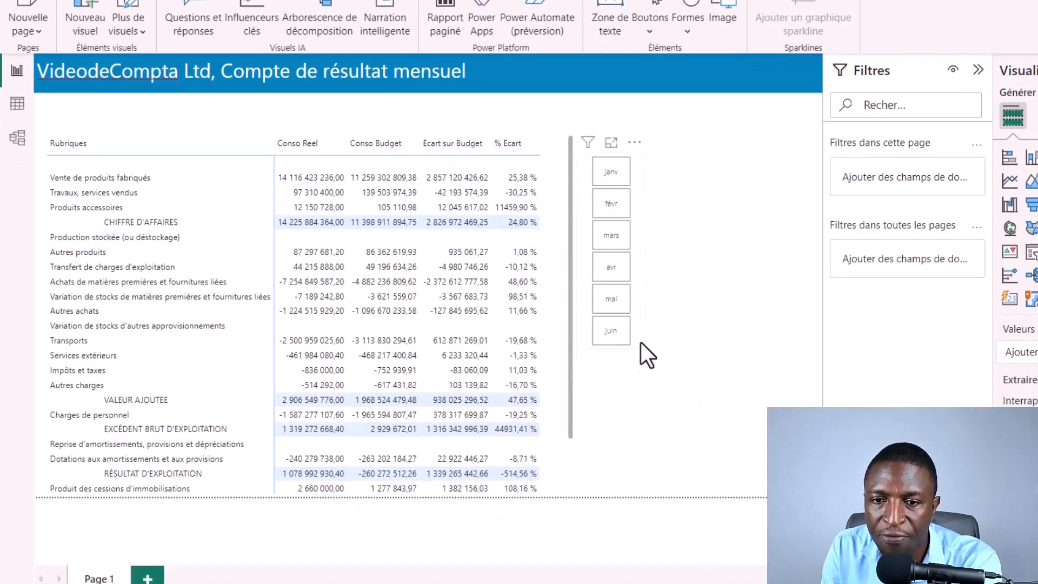
Step: Switch to File Explorer and copy the "7 - Juillet balkance" workbook from the Balance a ajouter folder
mouse_move(595, 583)
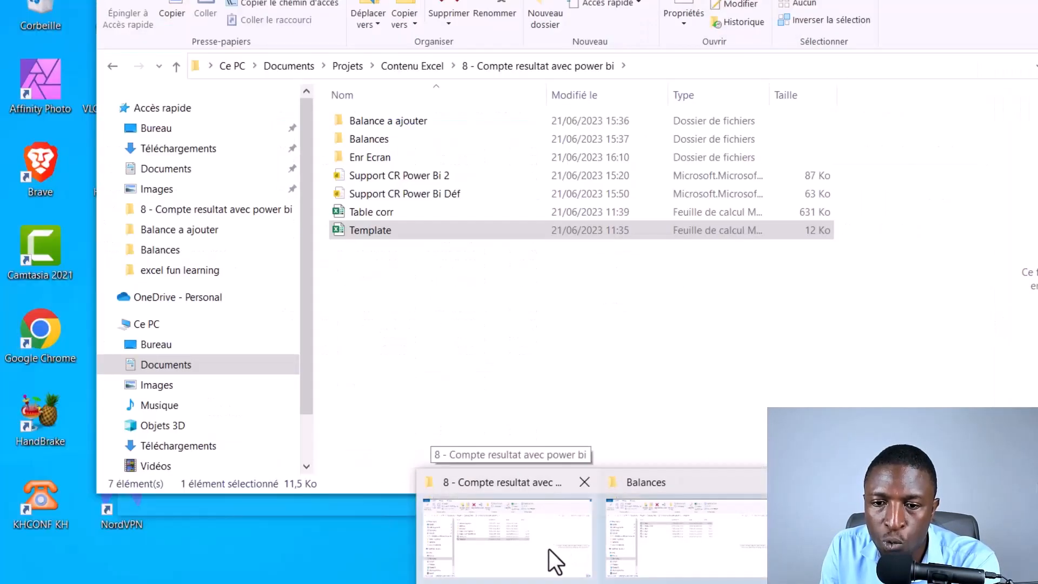
click(549, 549)
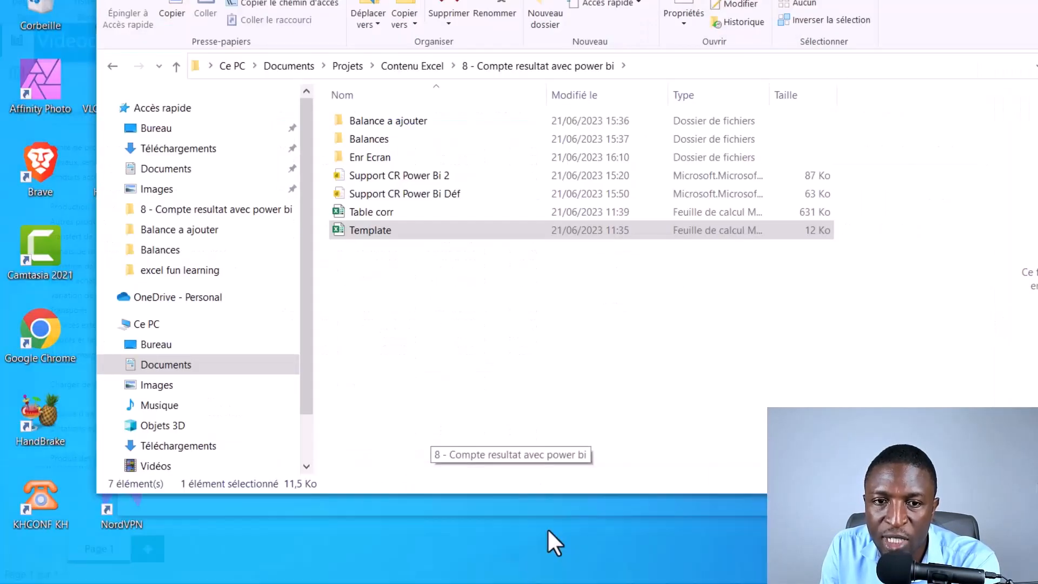
double_click(433, 124)
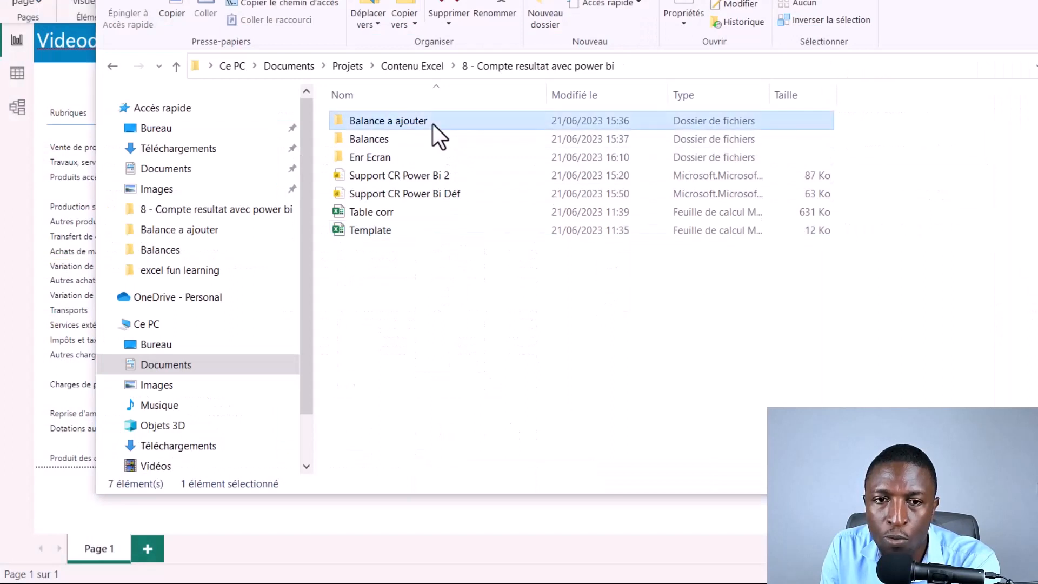
click(439, 122)
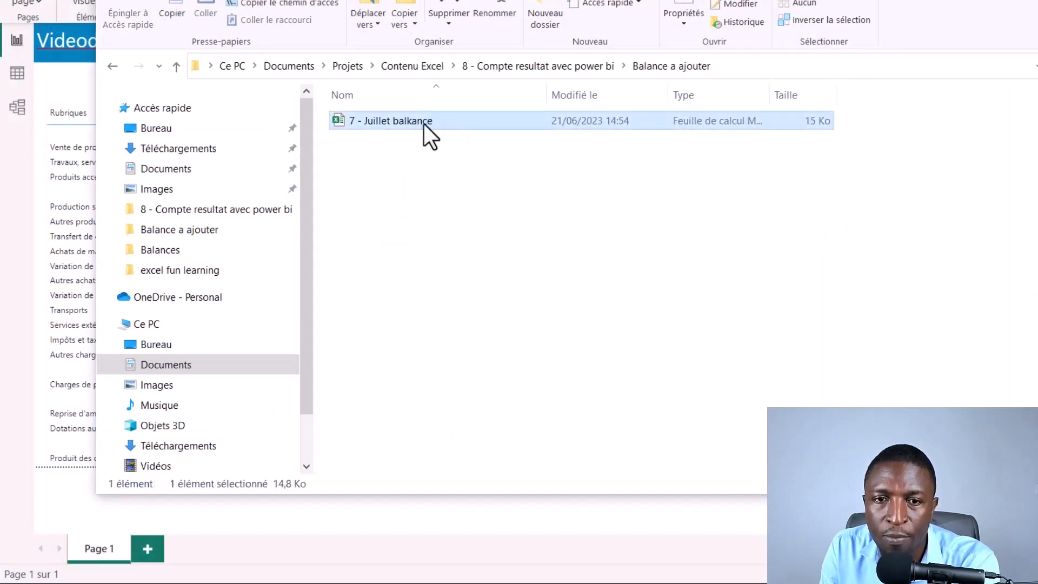
right_click(424, 124)
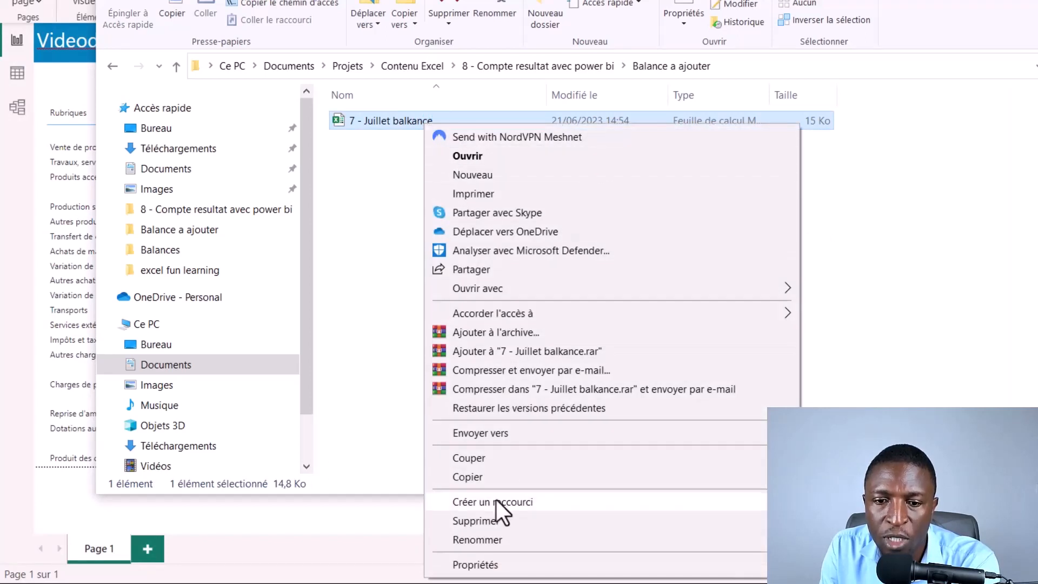
click(499, 477)
Step: Paste the copied July workbook into the Balances folder of the "8 - Compte resultat avec power bi" project
click(591, 65)
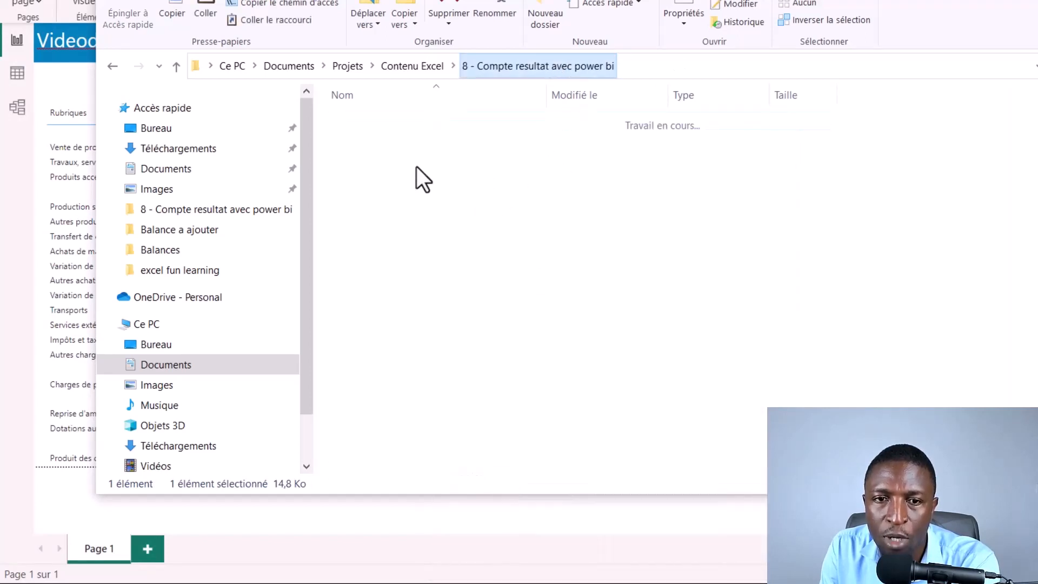
click(413, 142)
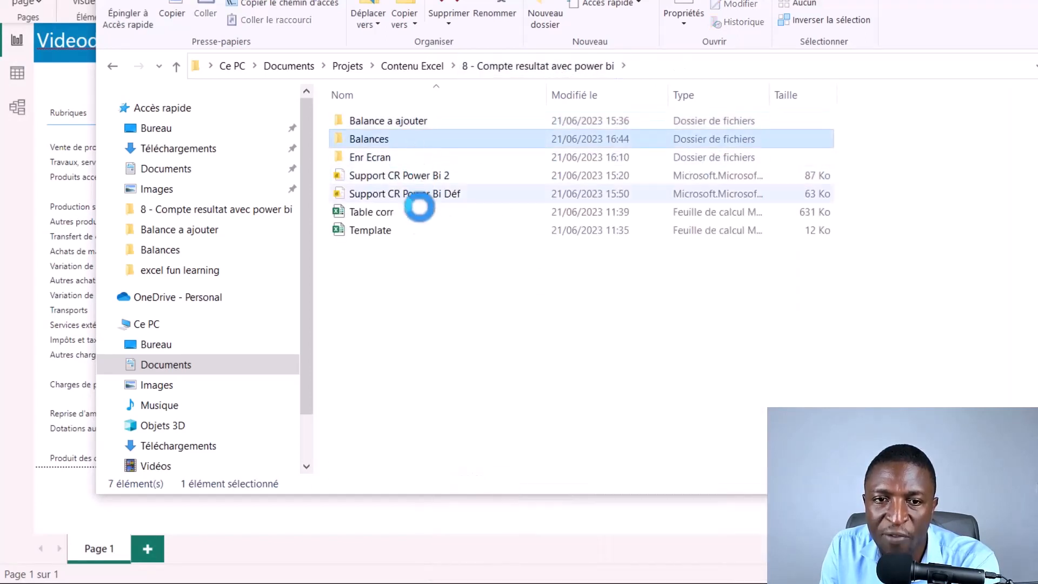
right_click(392, 260)
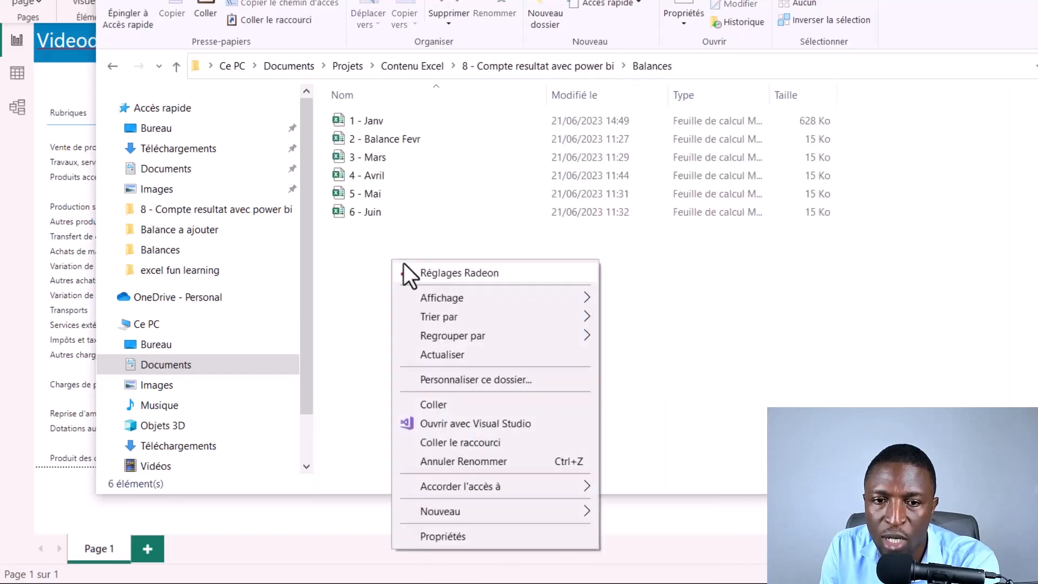
click(446, 404)
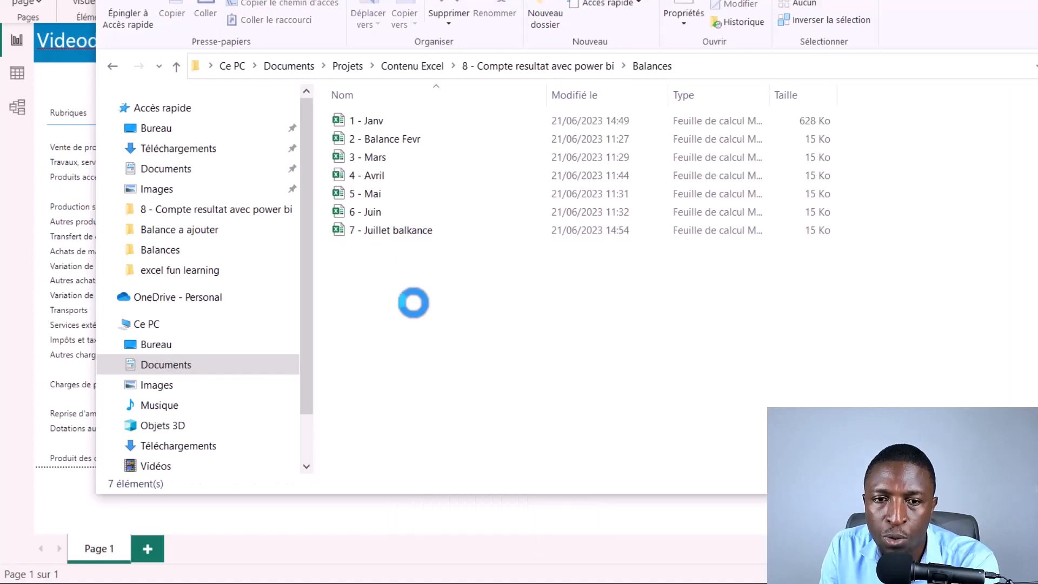
Step: Return to Power BI Desktop and refresh the report data to load the July balance
click(65, 503)
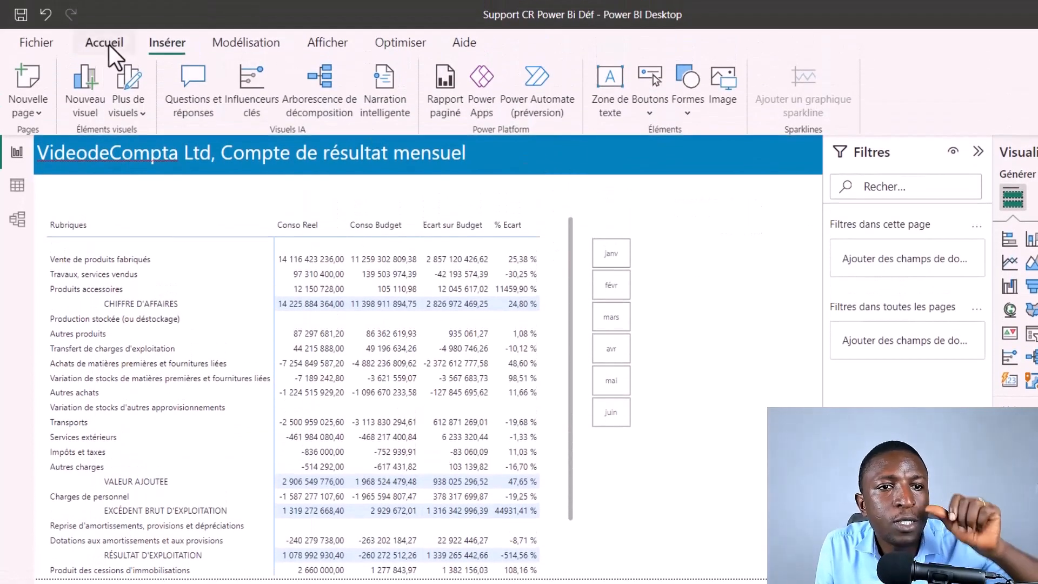
click(104, 42)
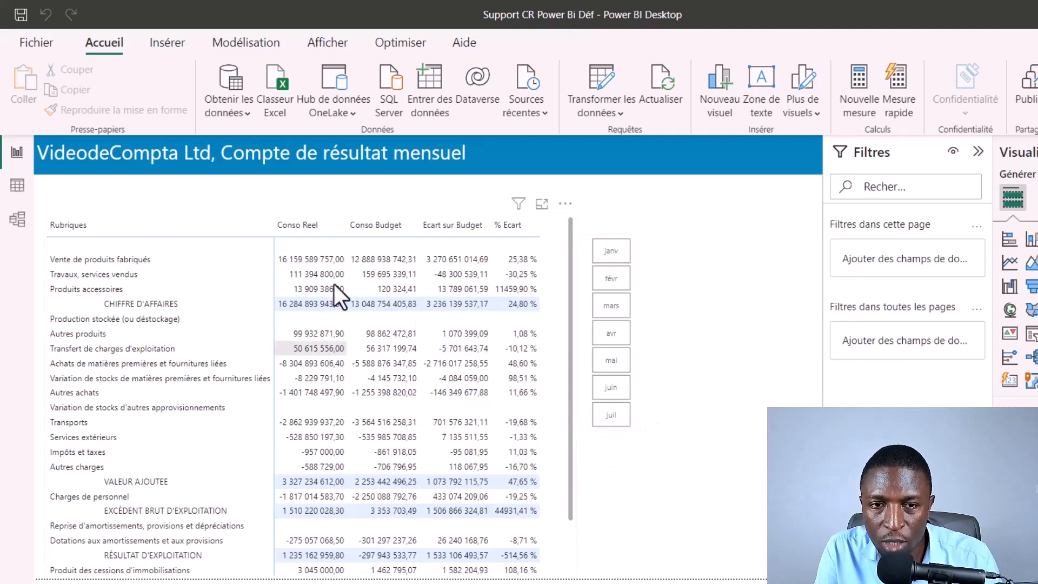
Step: Check the income statement for juil and avr through the month slicer, and clear the month selection
click(624, 416)
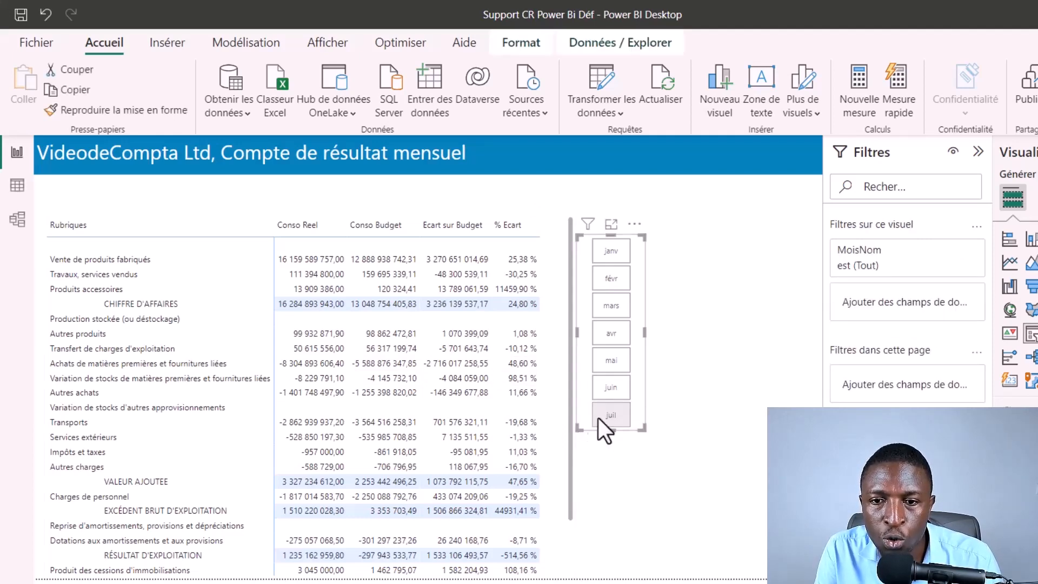
click(611, 332)
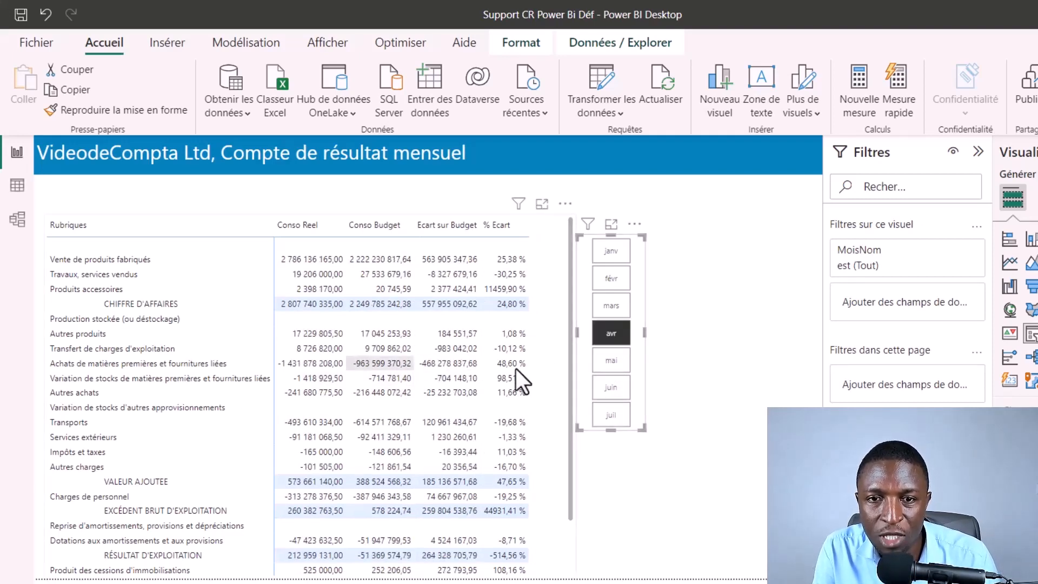
click(728, 389)
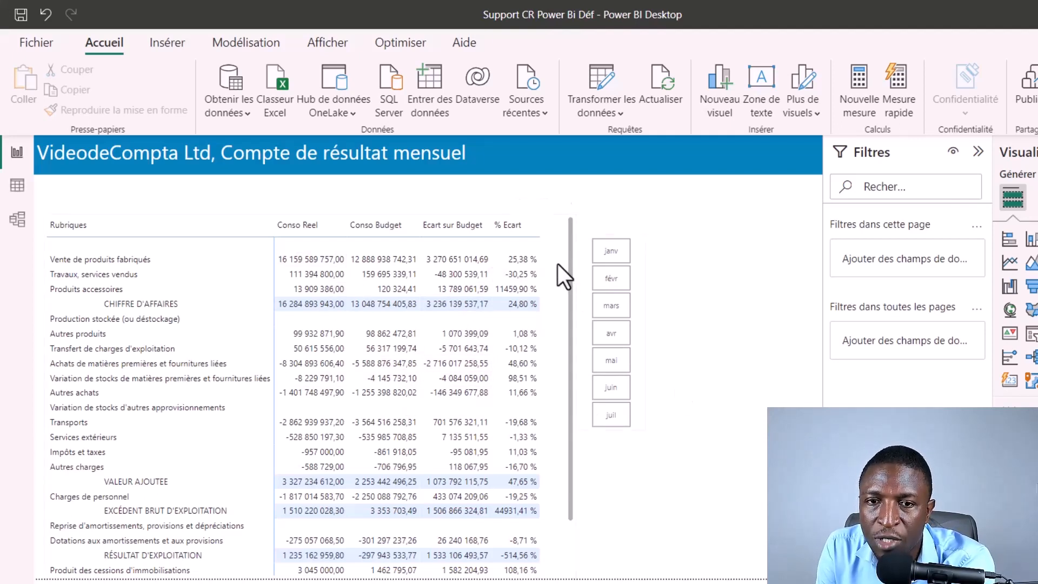
Step: Apply rule-based conditional icons to the matrix's Ecart sur Budget values, using the five coloured arrows style with 20-percent bands
click(465, 243)
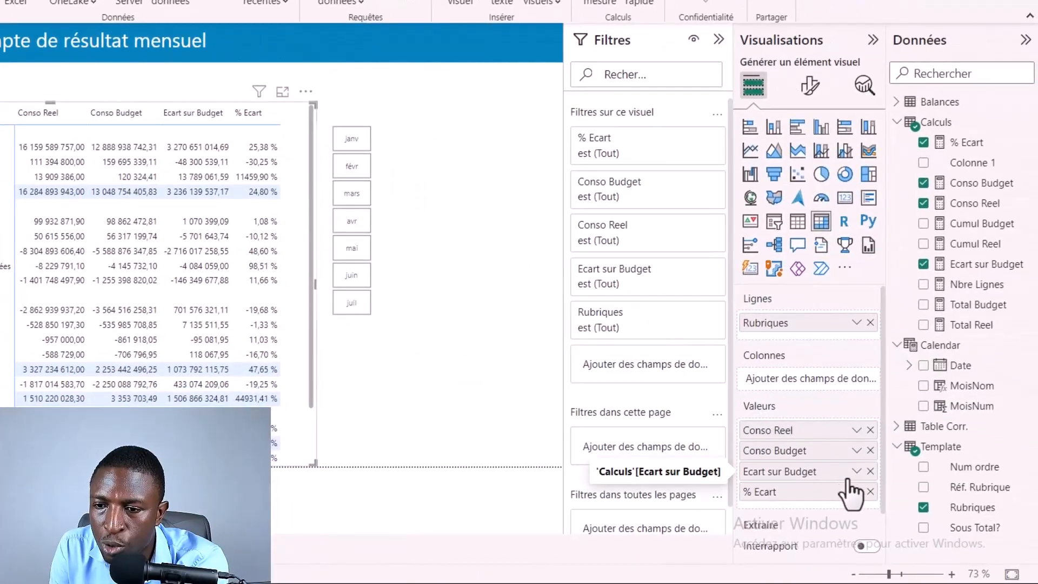
click(857, 472)
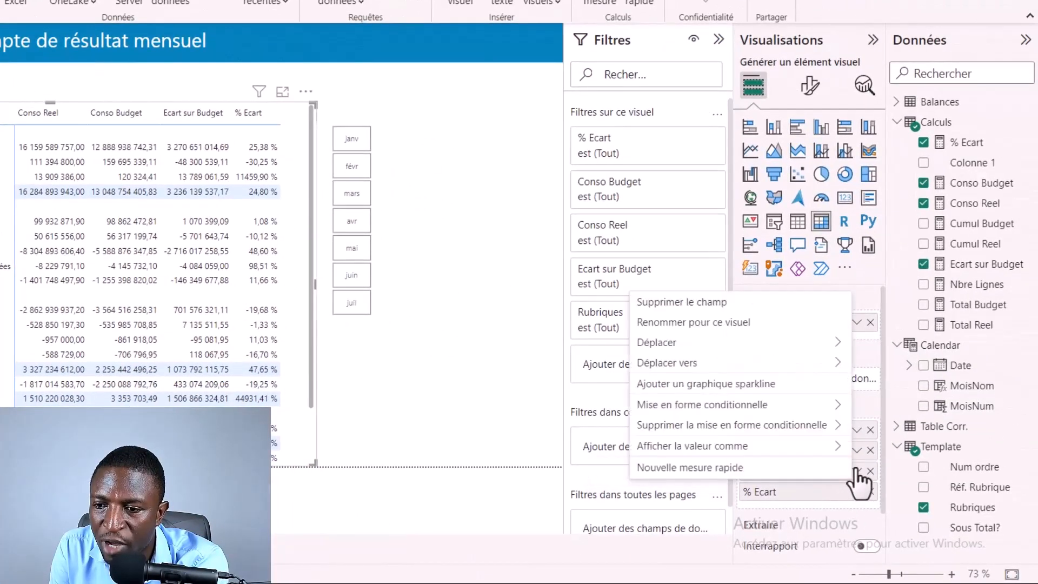
mouse_move(765, 414)
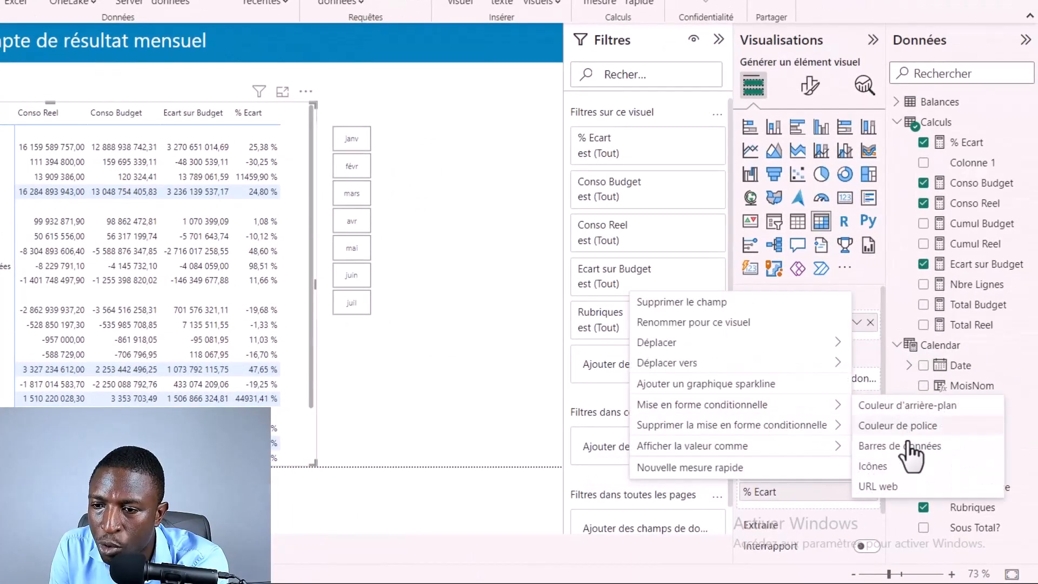
click(905, 466)
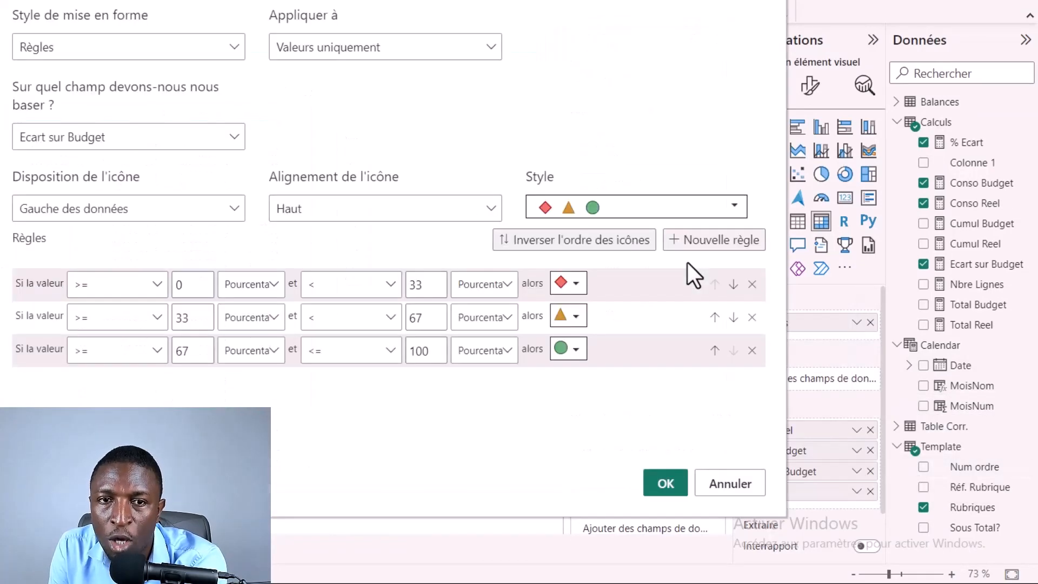
click(684, 209)
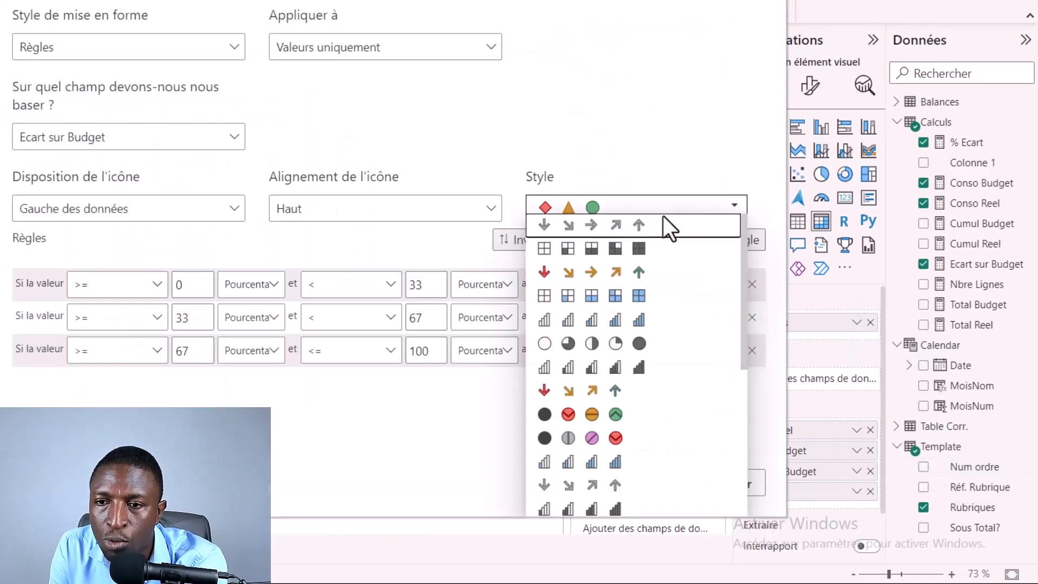
click(602, 270)
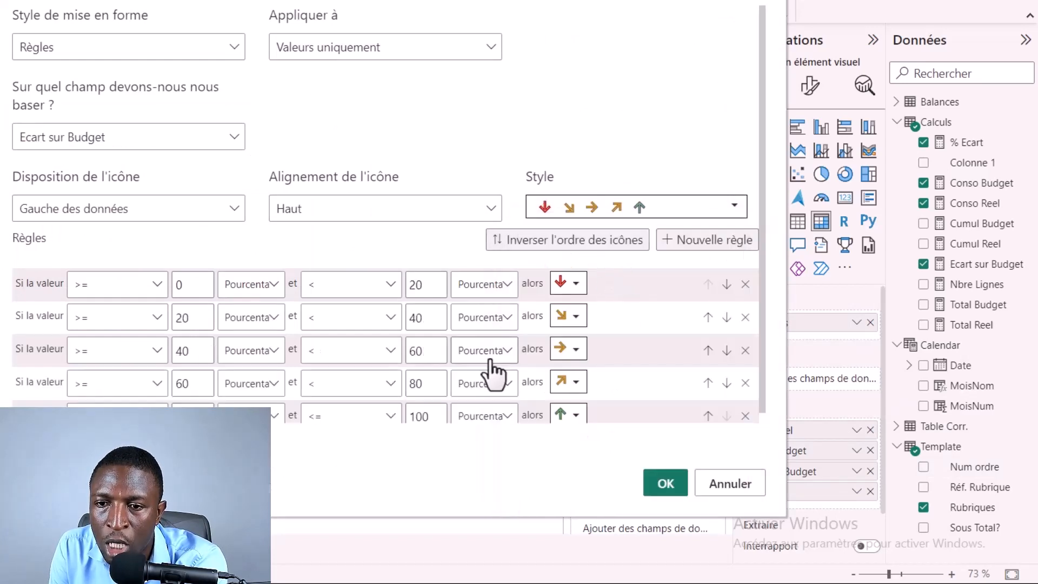
scroll(346, 378, down, 1)
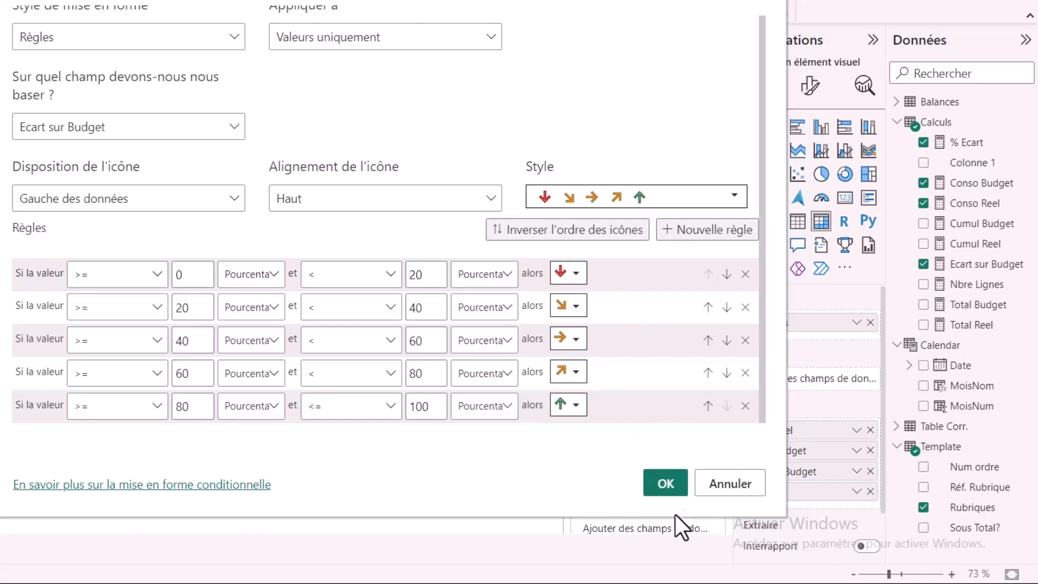
click(662, 485)
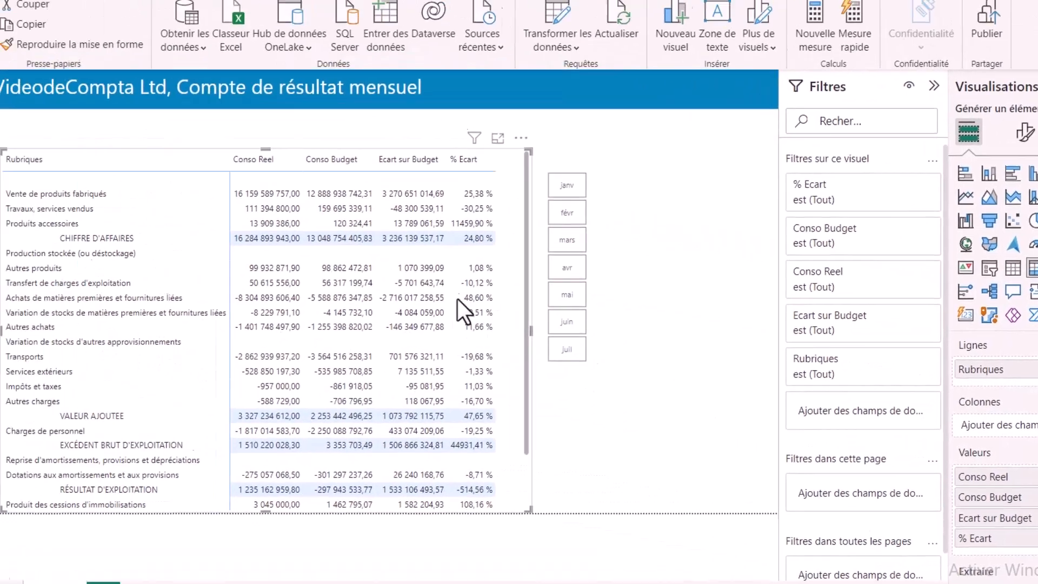